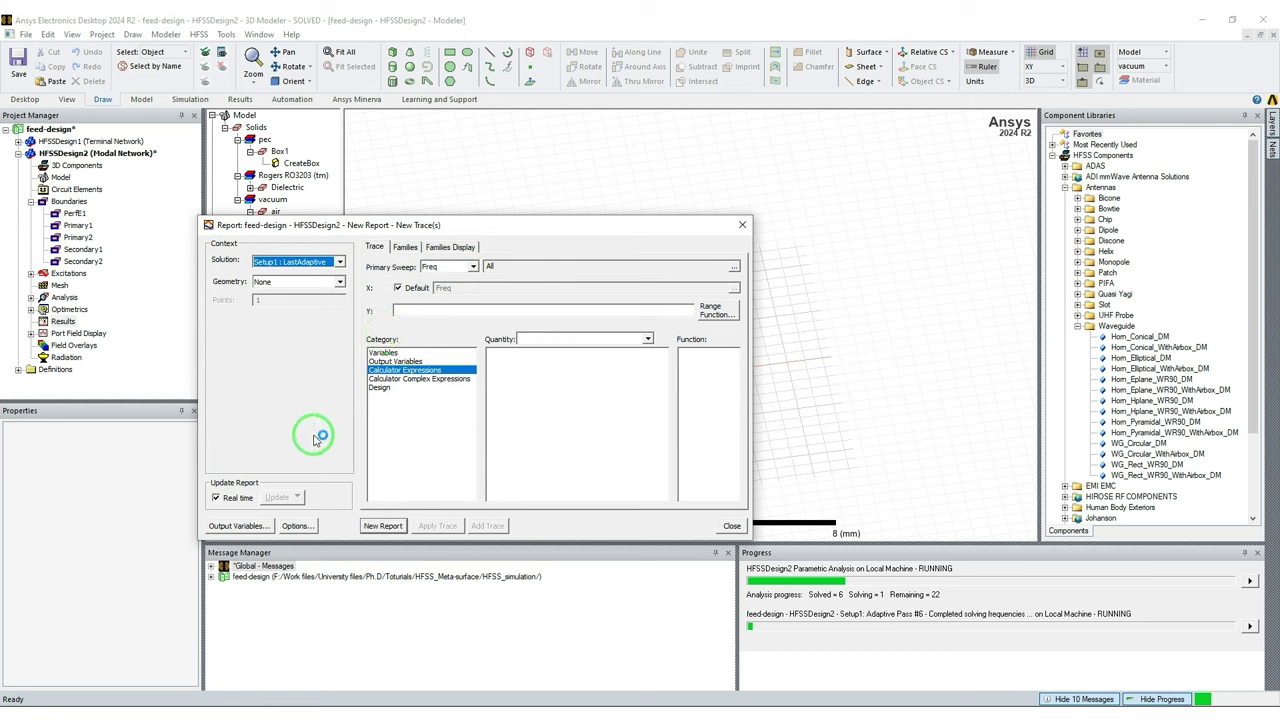
left_click(405, 247)
left_click(376, 247)
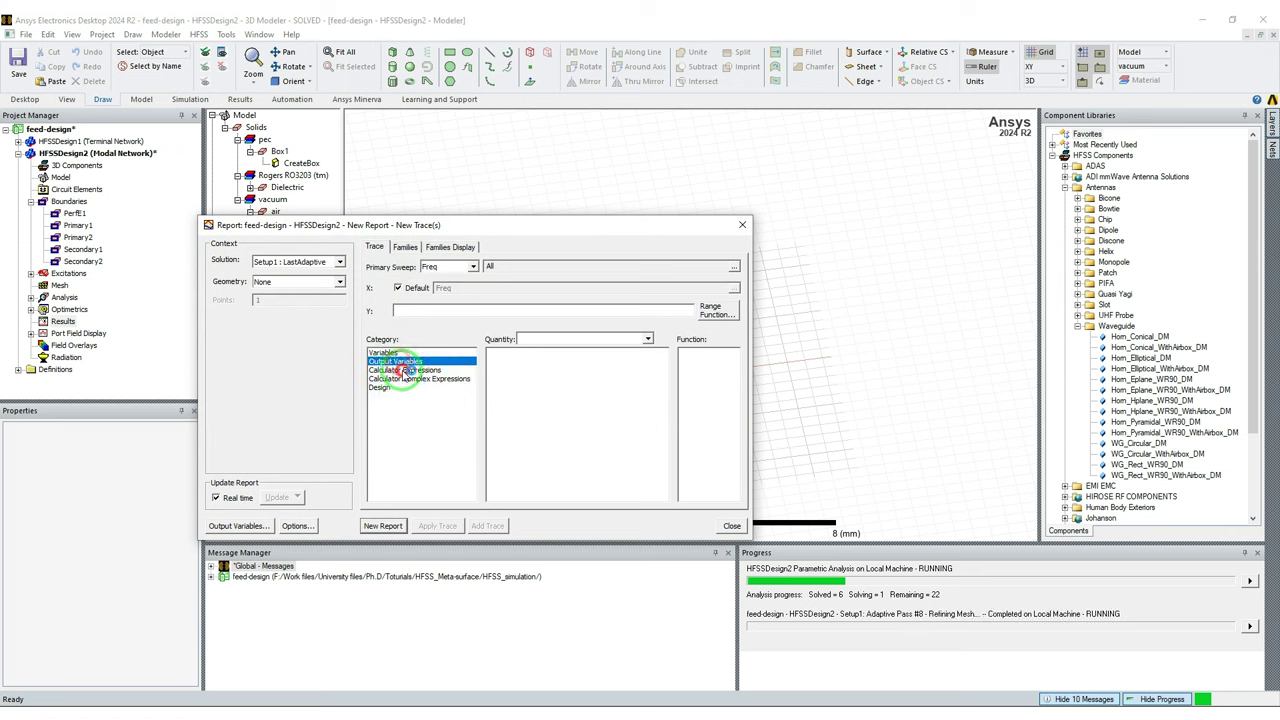
left_click(742, 224)
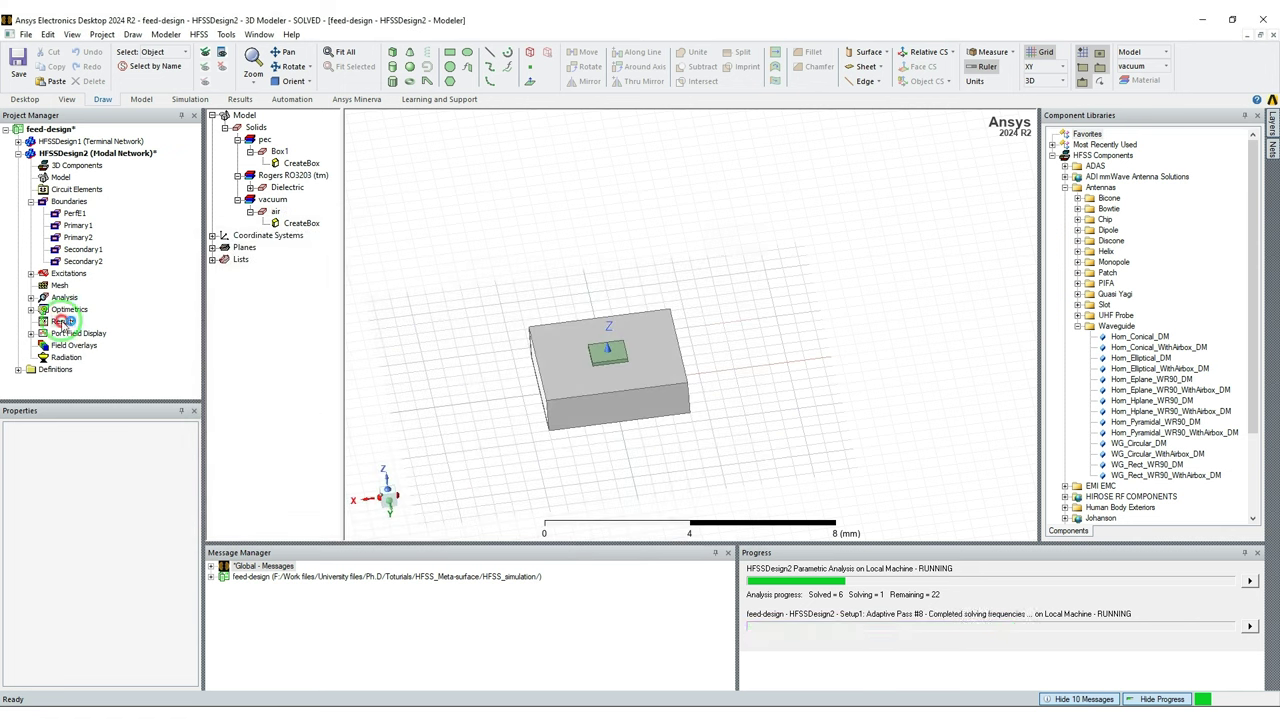
- Start a rectangular modal solution data plot of S(FloquetPort1:1,FloquetPort1:1) and S(FloquetPort1:2,FloquetPort1:2) in dB
right_click(60, 321)
mouse_move(140, 332)
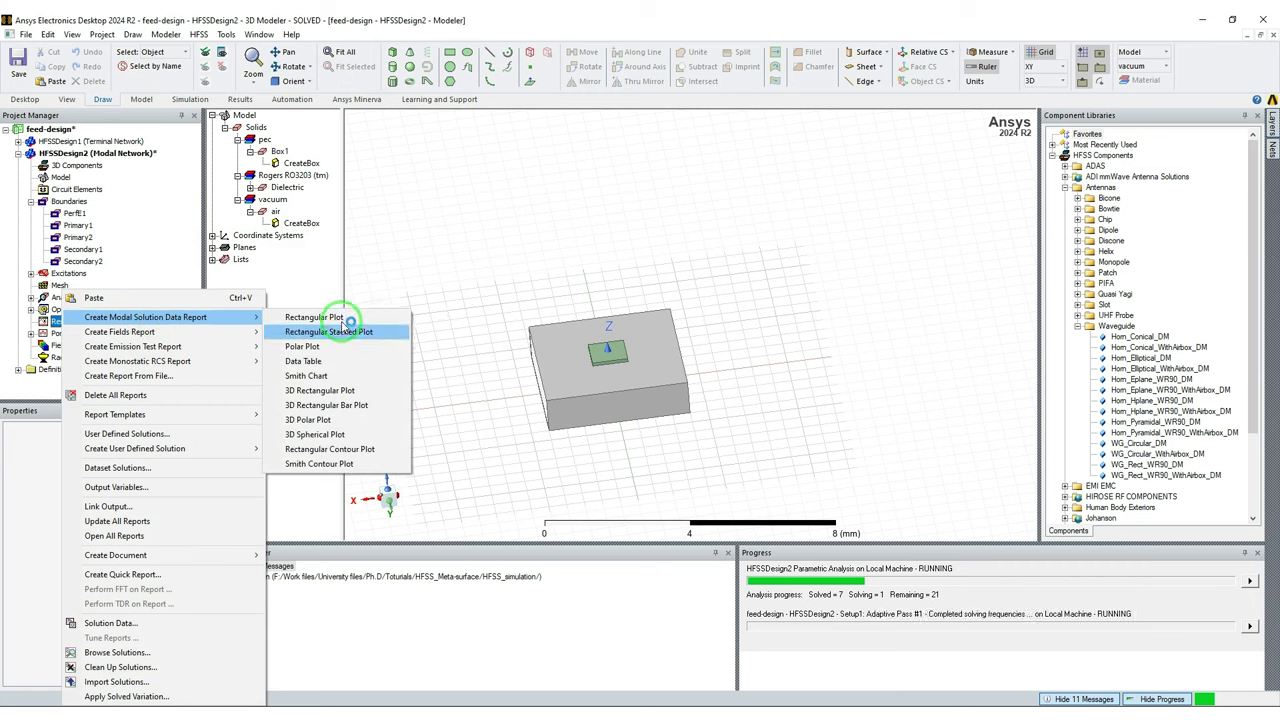
left_click(335, 317)
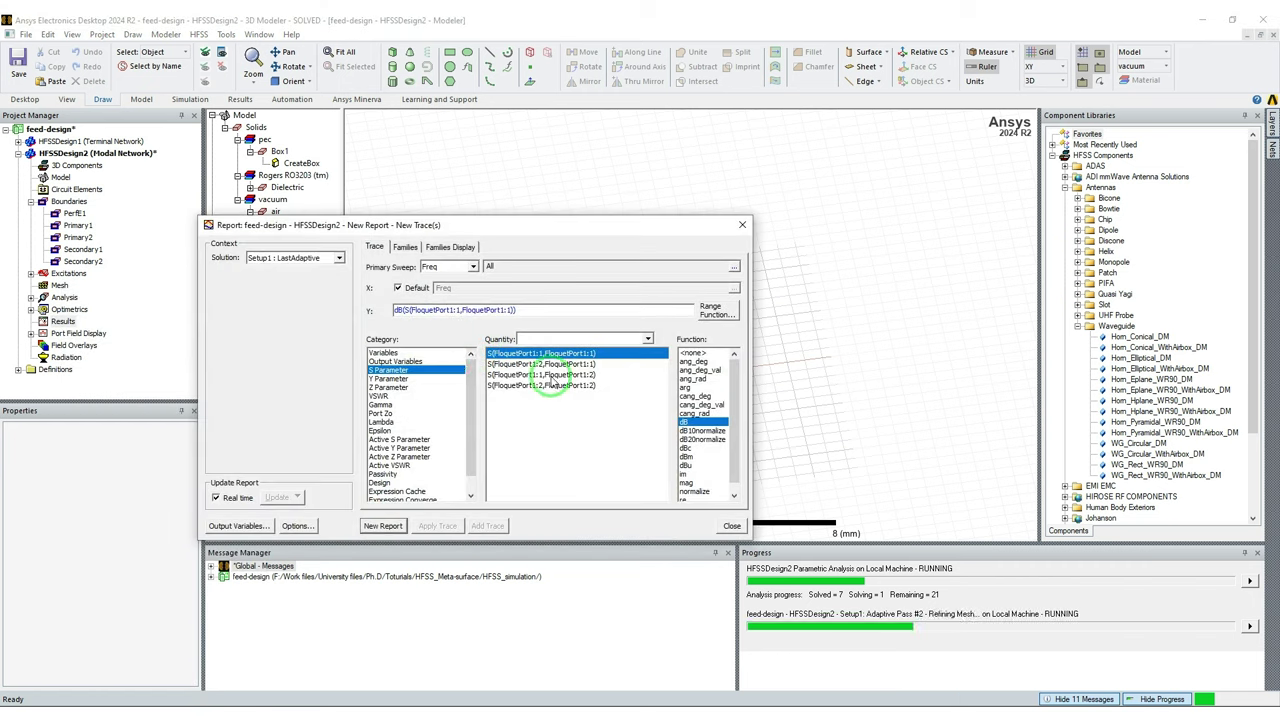
left_click(733, 385)
left_click(700, 362)
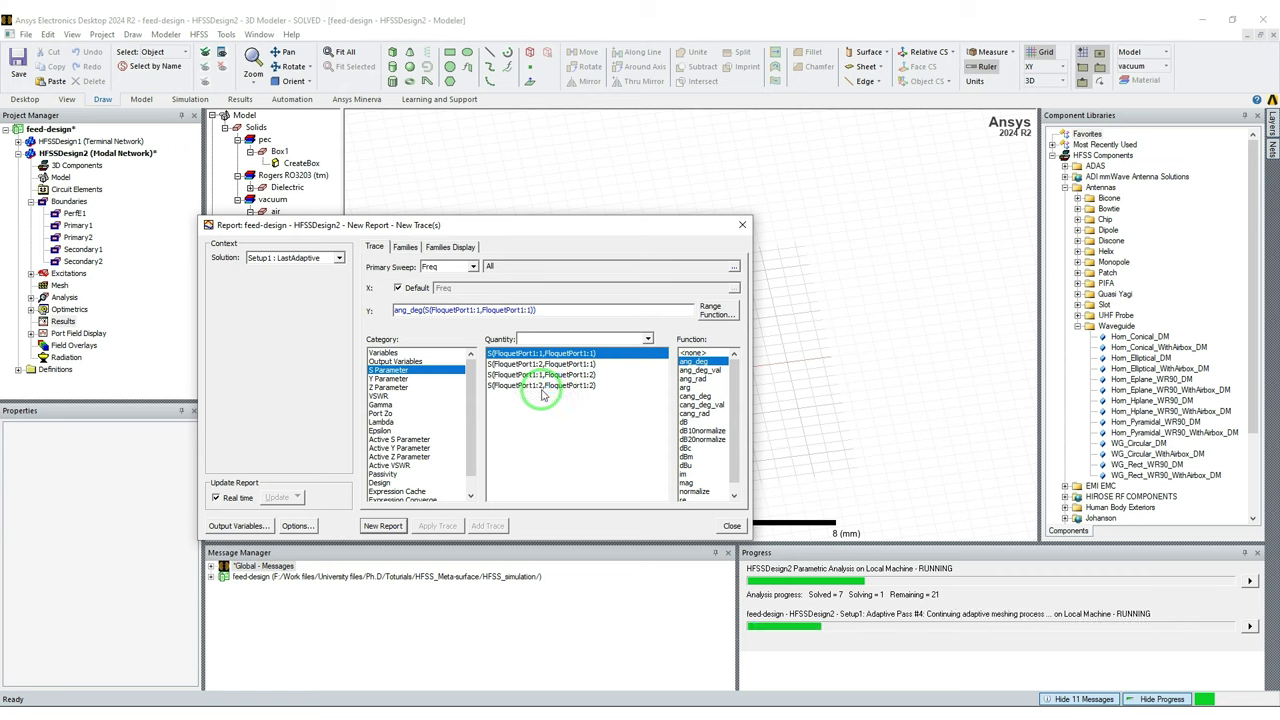
left_click(551, 386, "ctrl")
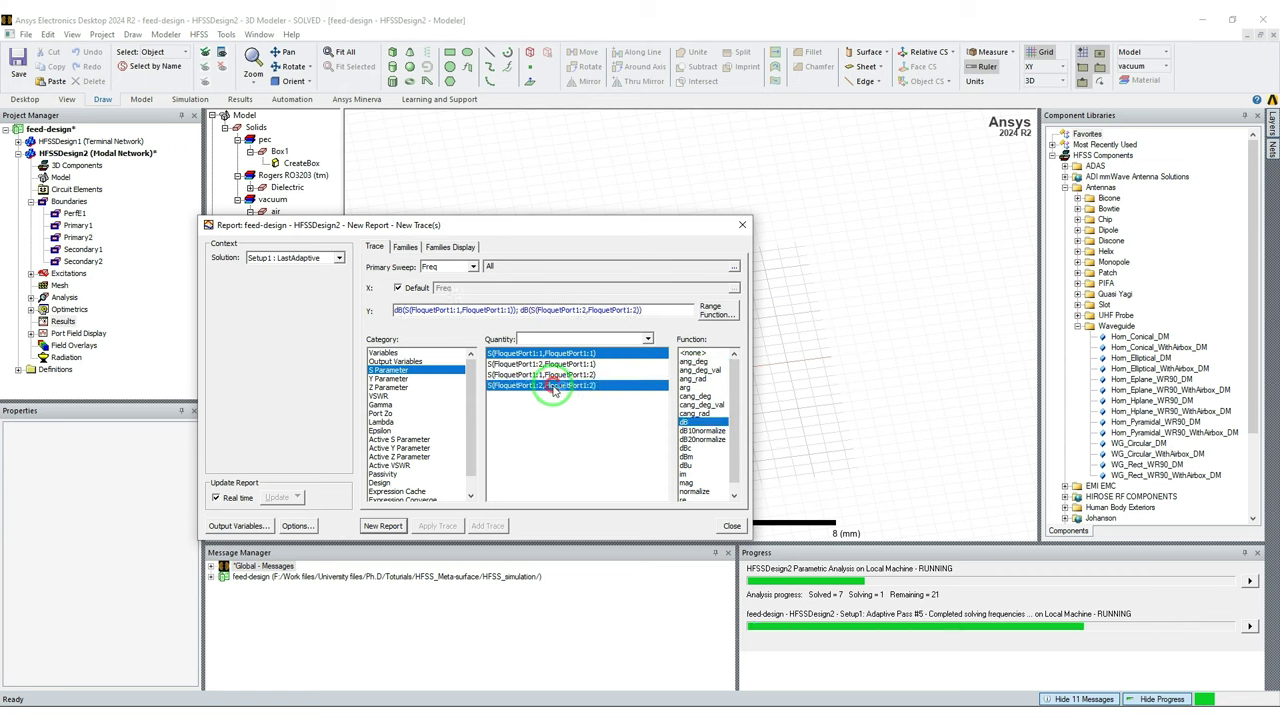
left_click(688, 421)
- Check the report's sweep families and set the primary sweep to variable a
left_click(406, 248)
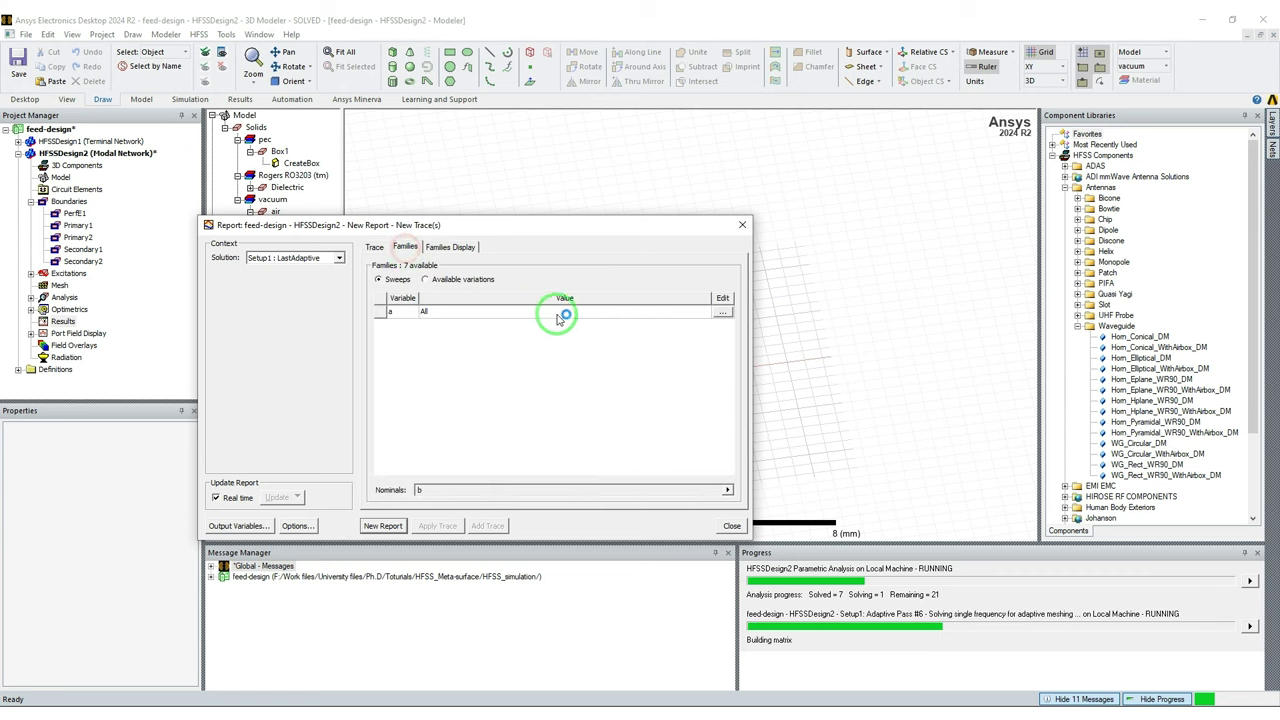
left_click(721, 314)
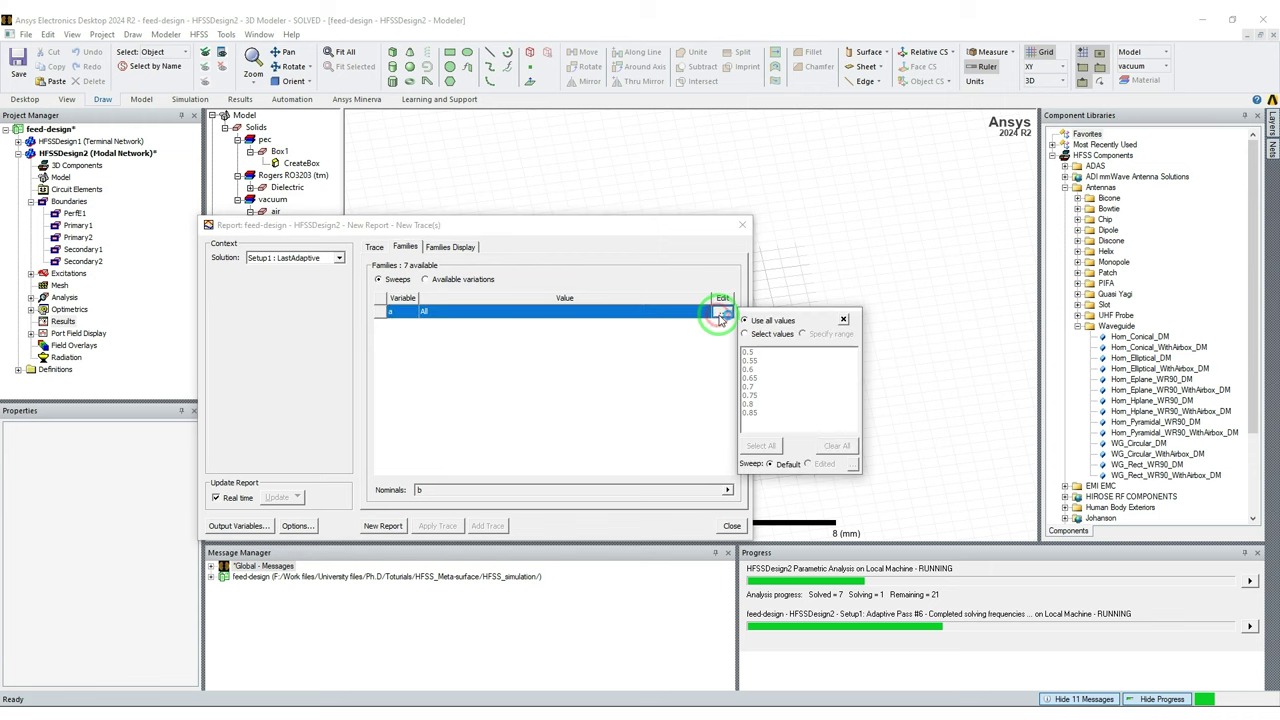
left_click(374, 247)
left_click(472, 267)
left_click(430, 278)
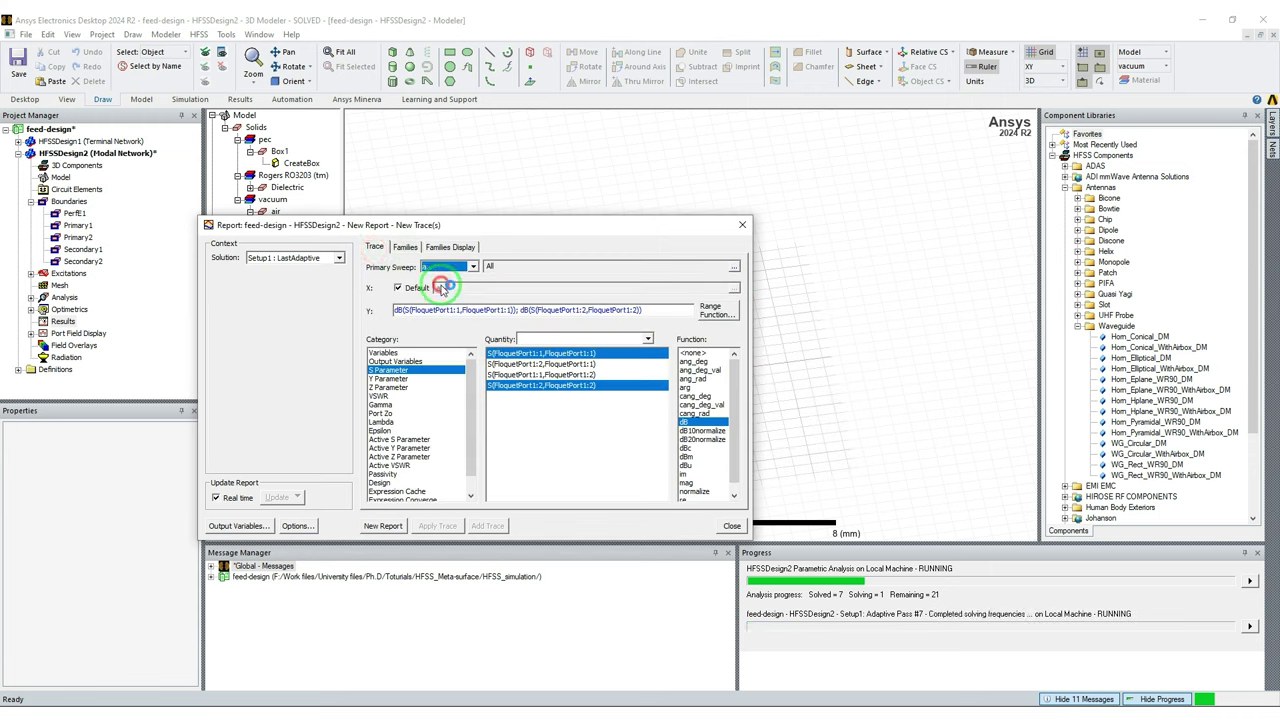
- Restrict the Freq family of the new report to the 30GHz value
left_click(406, 247)
left_click(722, 313)
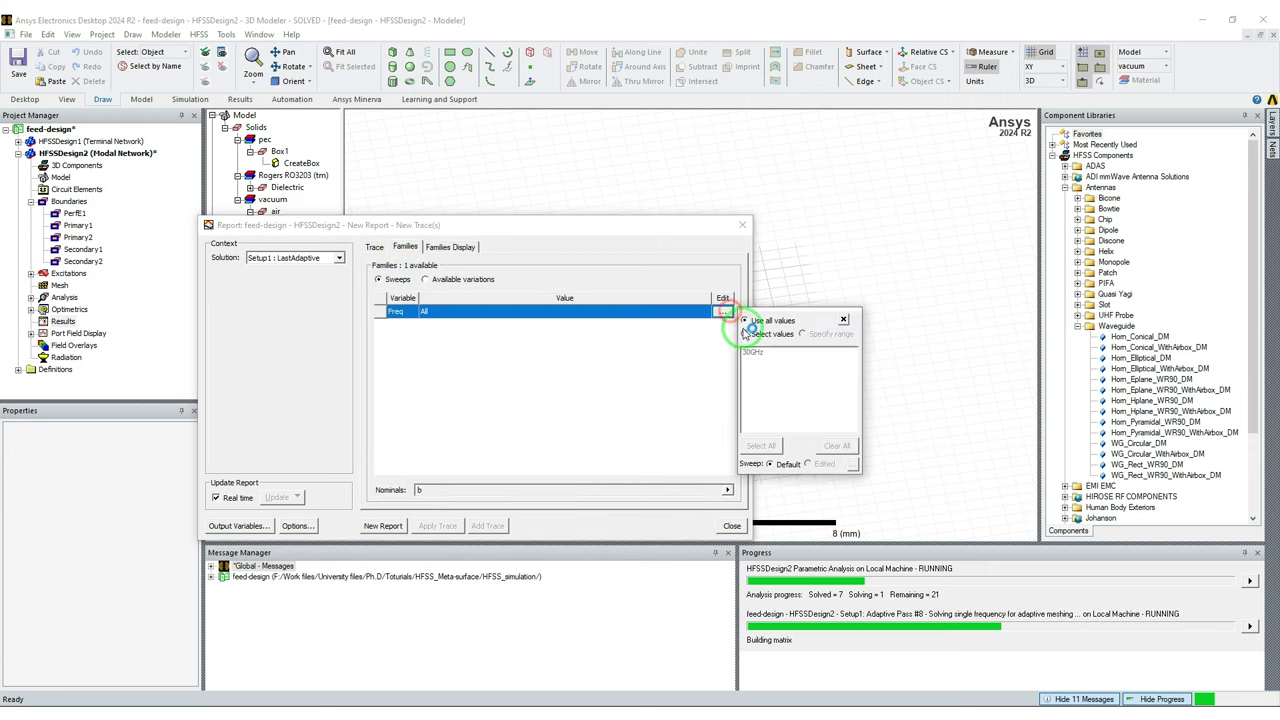
left_click(745, 333)
left_click(753, 353)
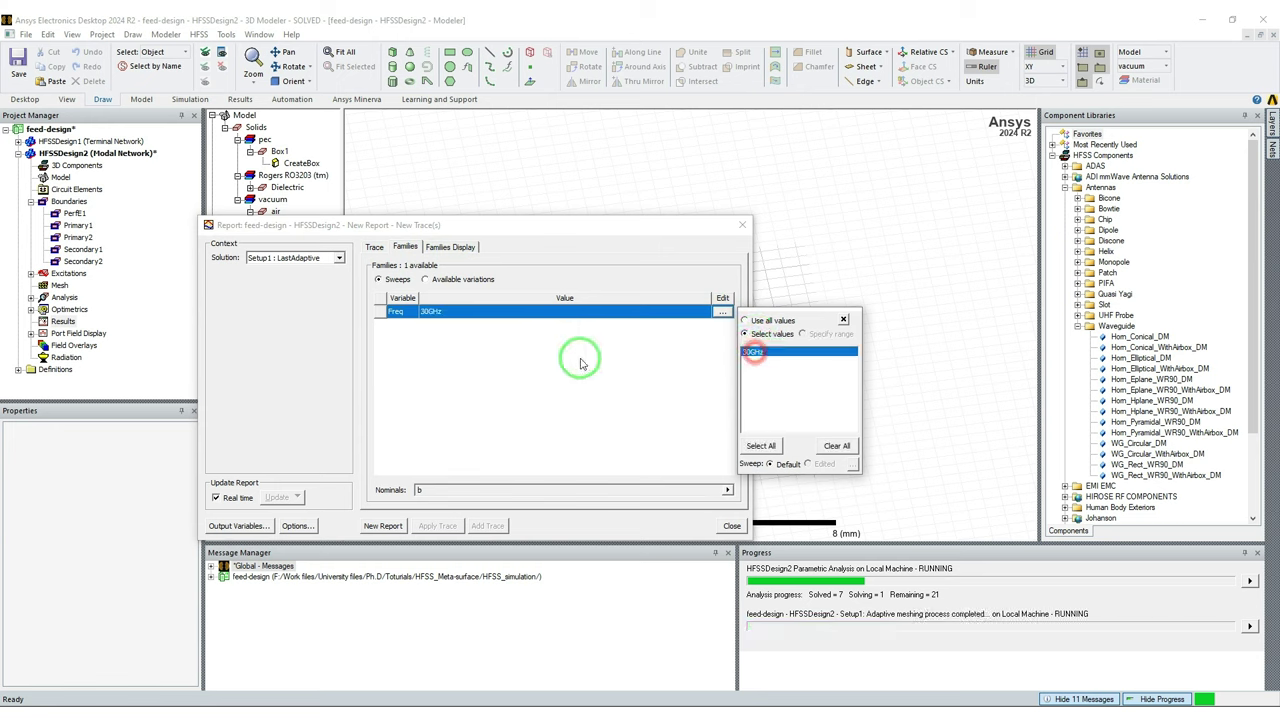
left_click(843, 349)
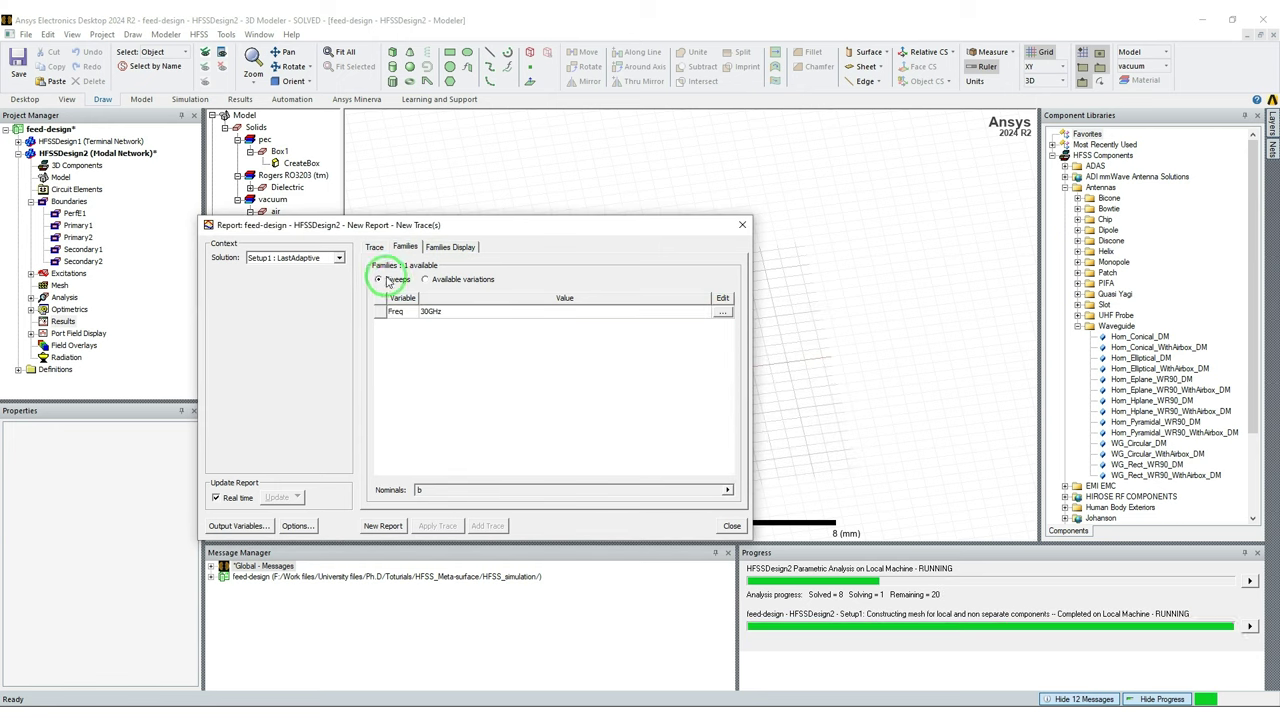
- Create the S-parameter report from the configured traces and close the report dialog
left_click(378, 247)
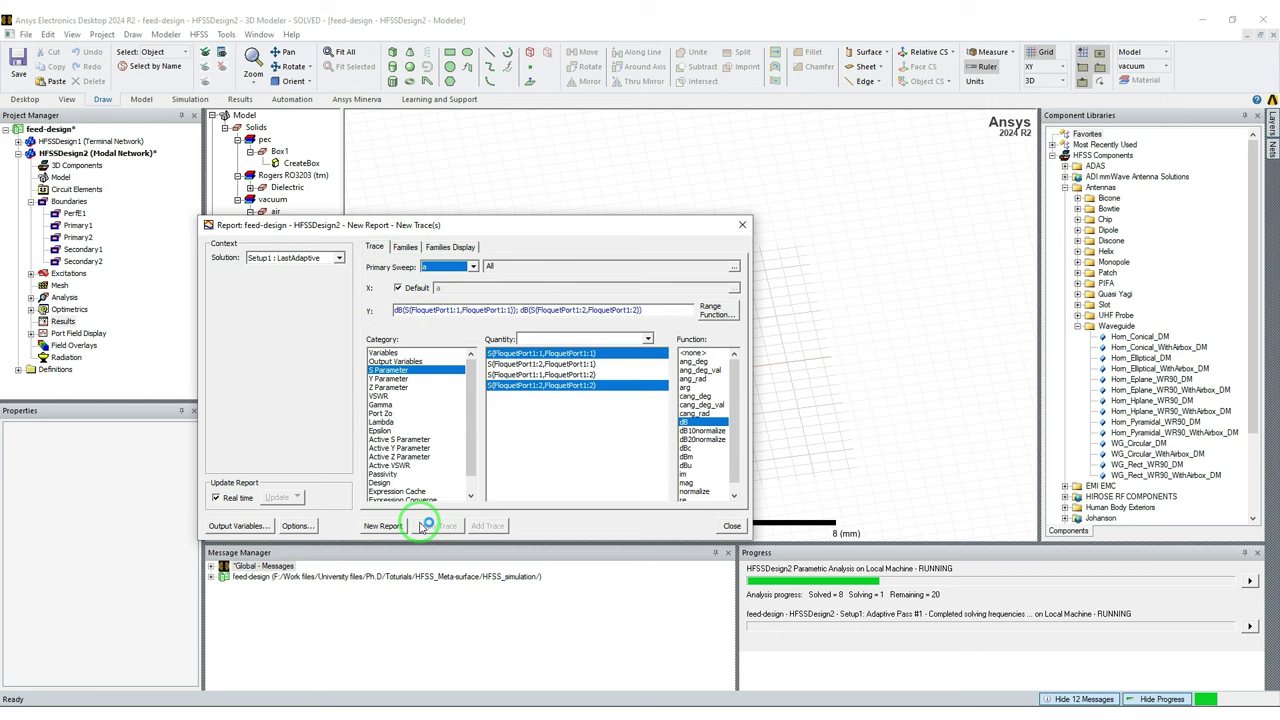
left_click(383, 525)
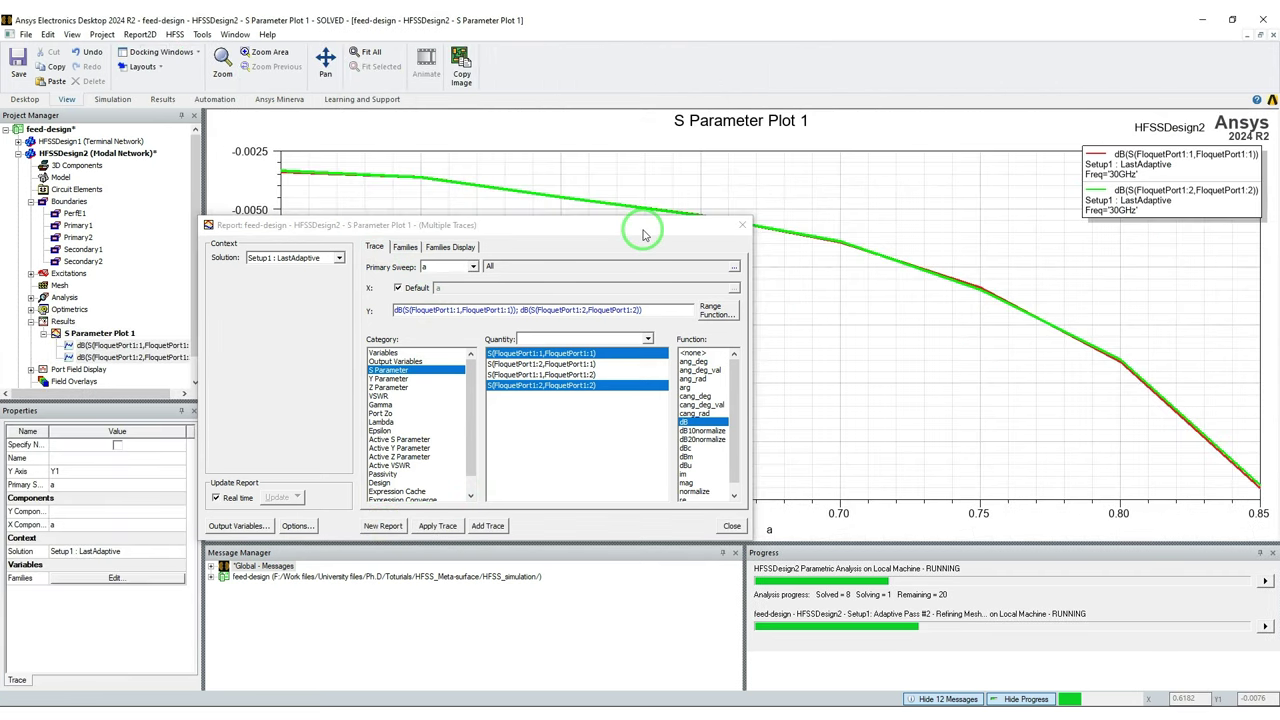
left_click_drag(648, 229, 597, 250)
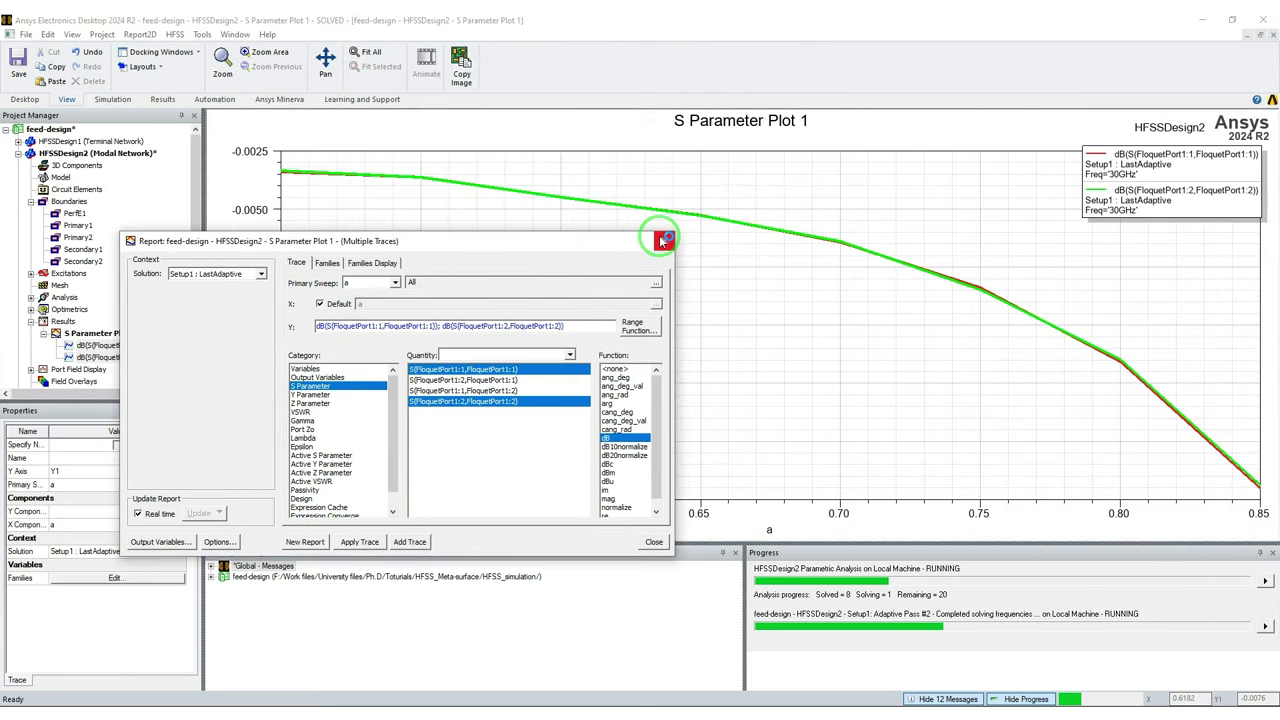
left_click(647, 539)
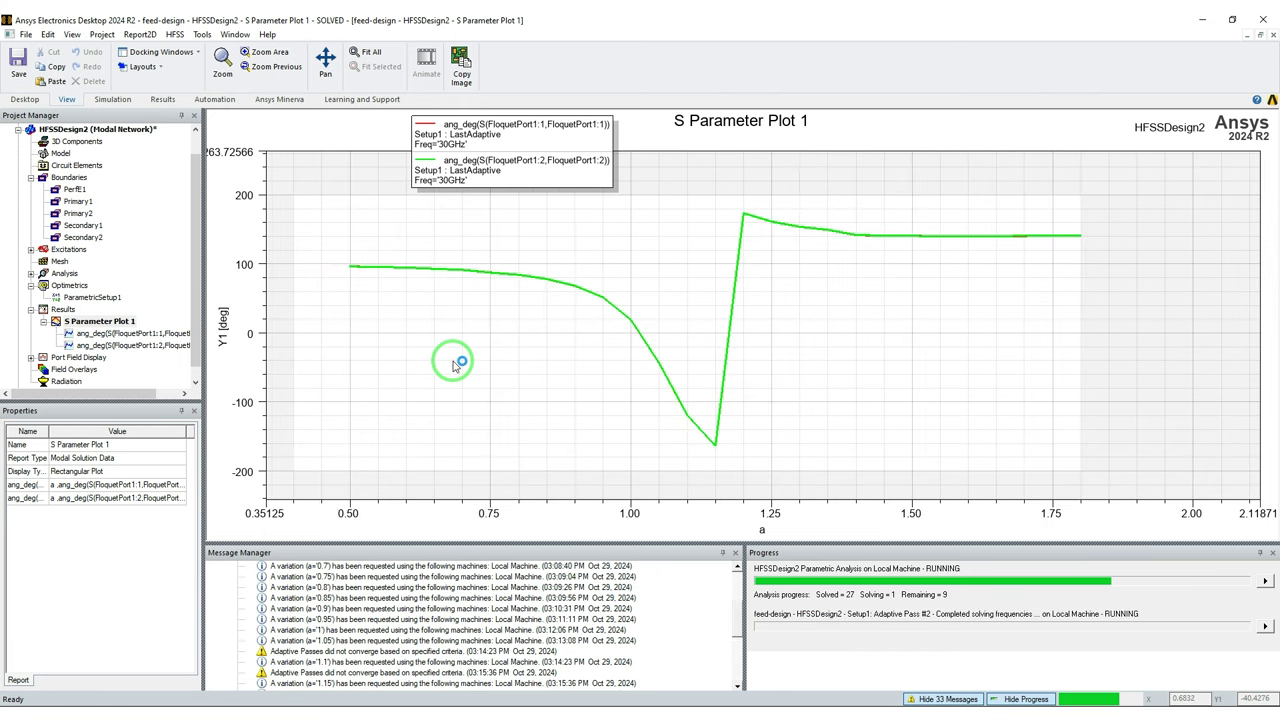
- Examine the S-parameter phase curve against variable a and compare it with the patch unit-cell model
left_click(452, 365)
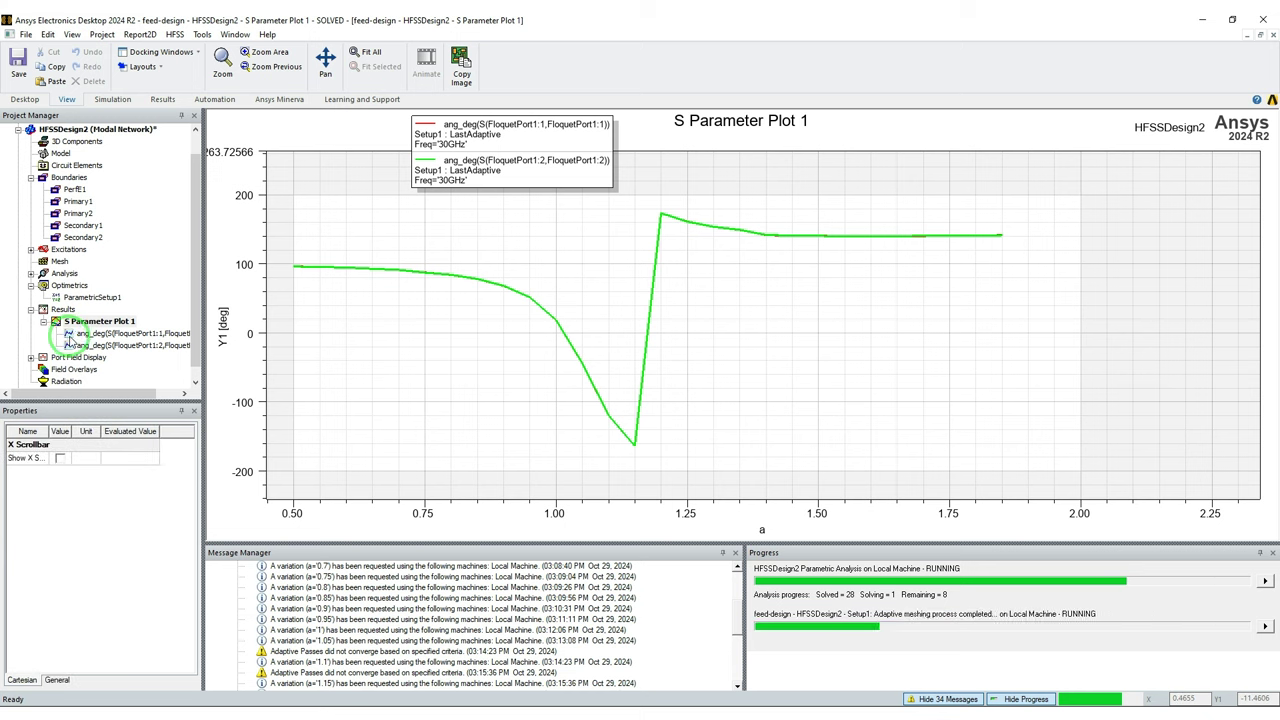
left_click(78, 334)
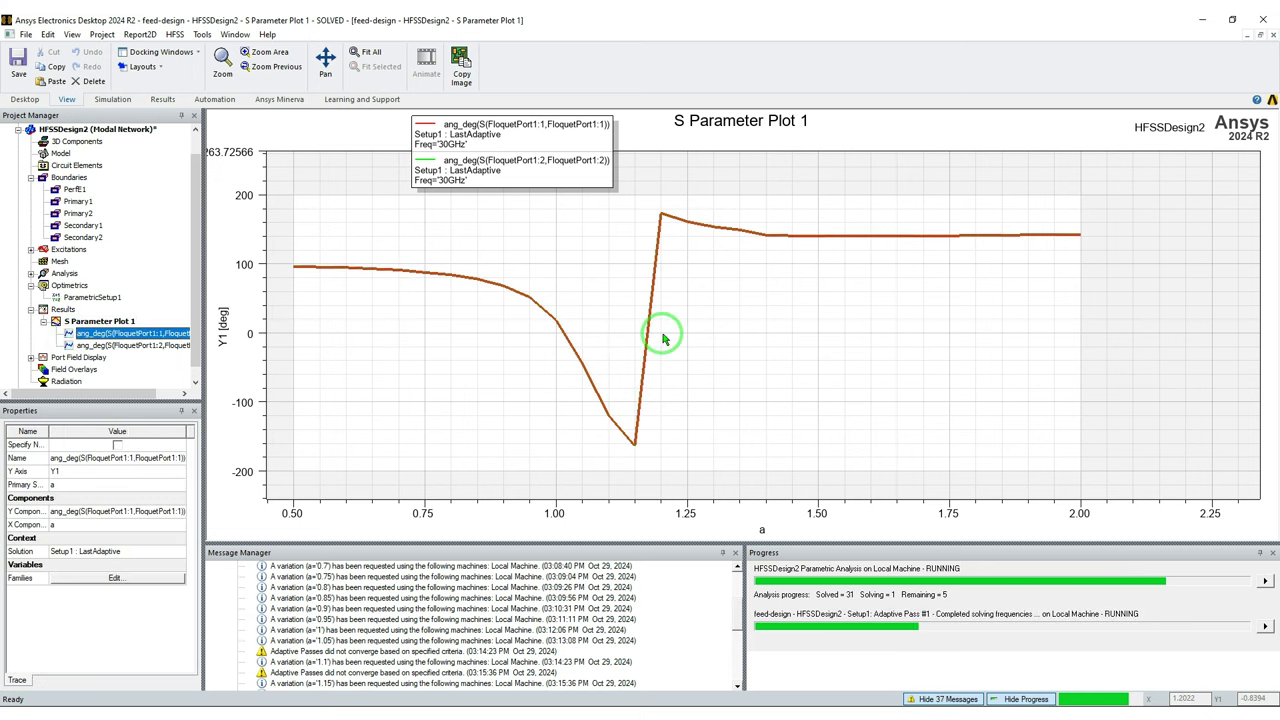
scroll(85, 270, "up", 1)
left_click(84, 264)
left_click_drag(557, 366, 503, 400, "alt")
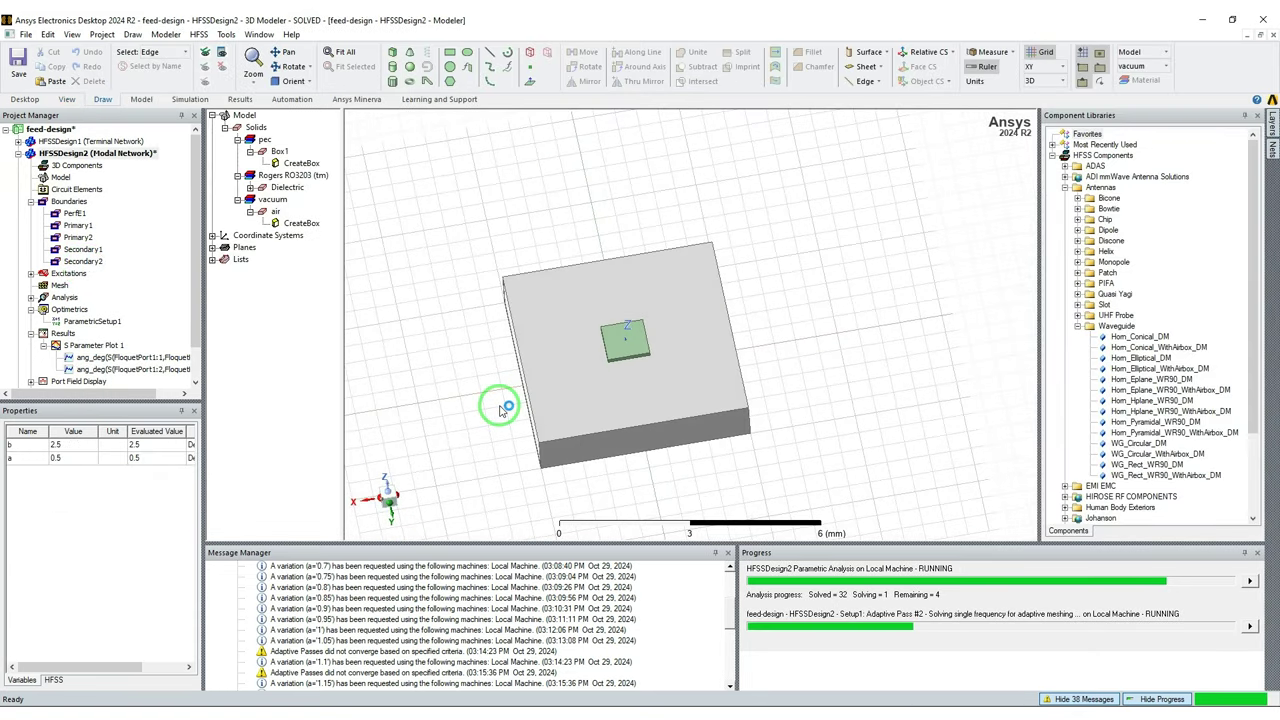
left_click(76, 345)
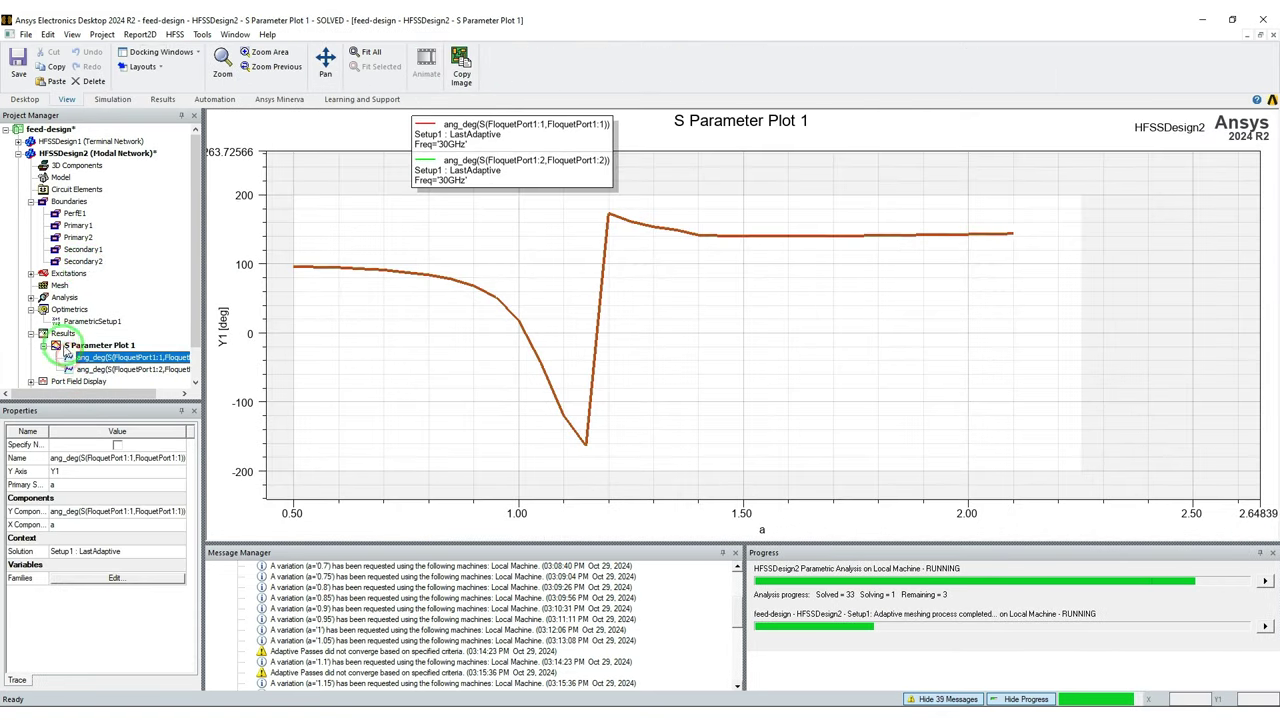
left_click(316, 237)
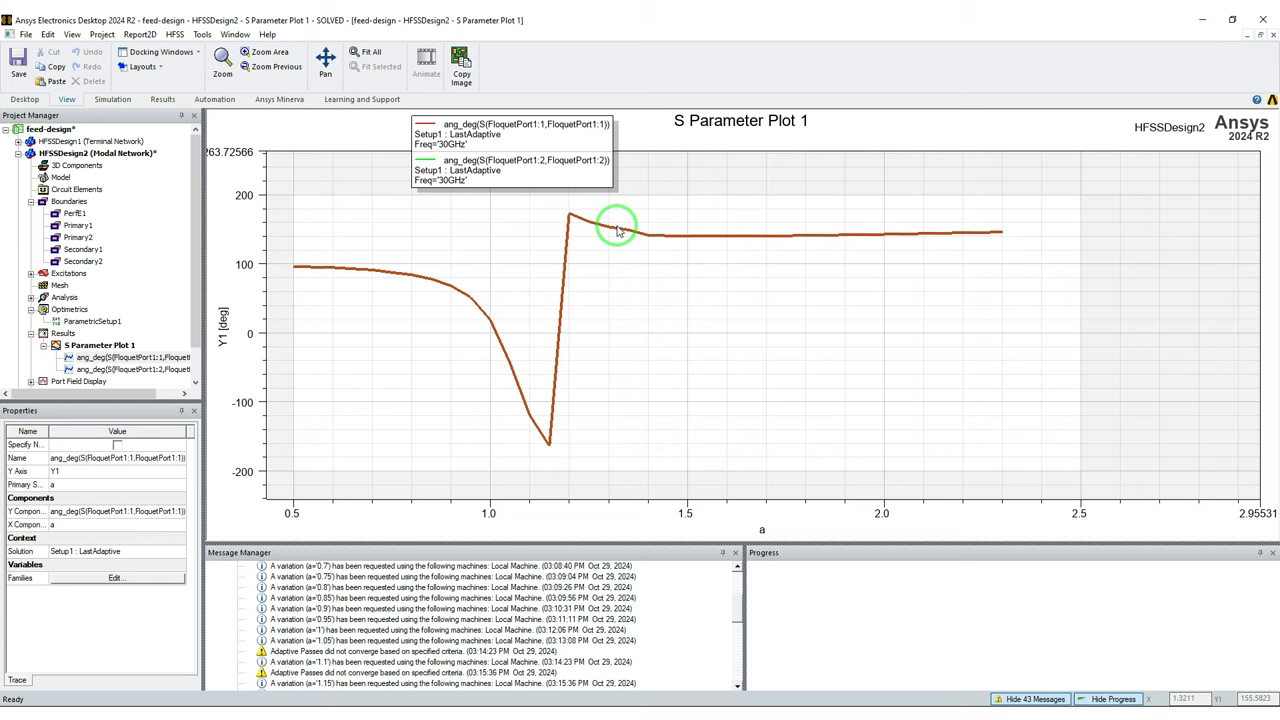
- Export the S Parameter Plot 1 phase data as the CSV file phase_vs_size4 in the HFSS_Meta-surface folder
left_click(618, 230)
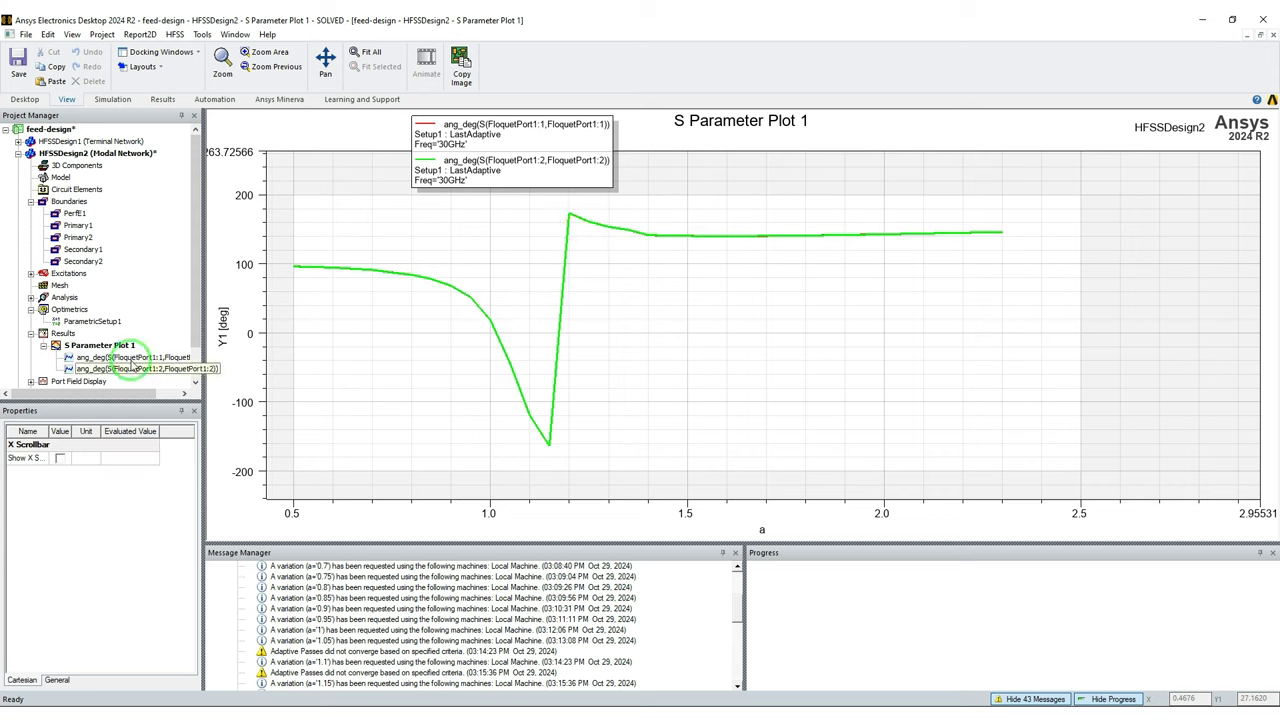
left_click(91, 360)
right_click(370, 354)
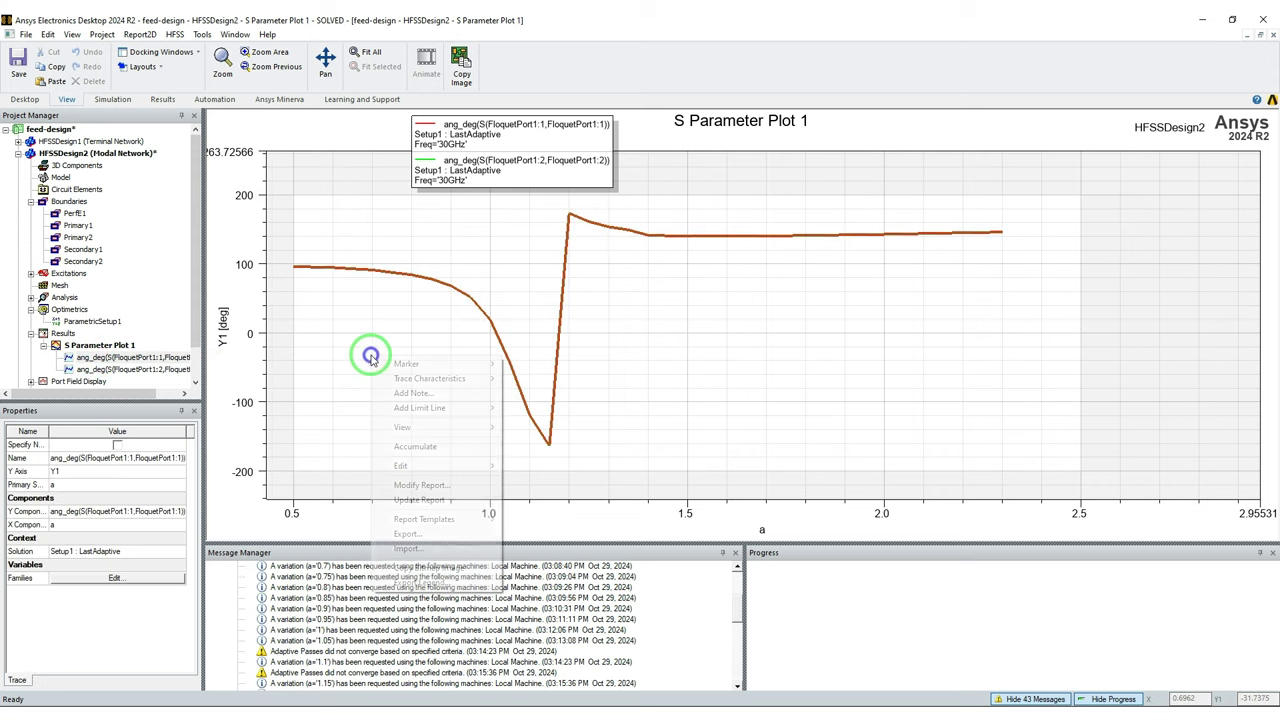
left_click(413, 538)
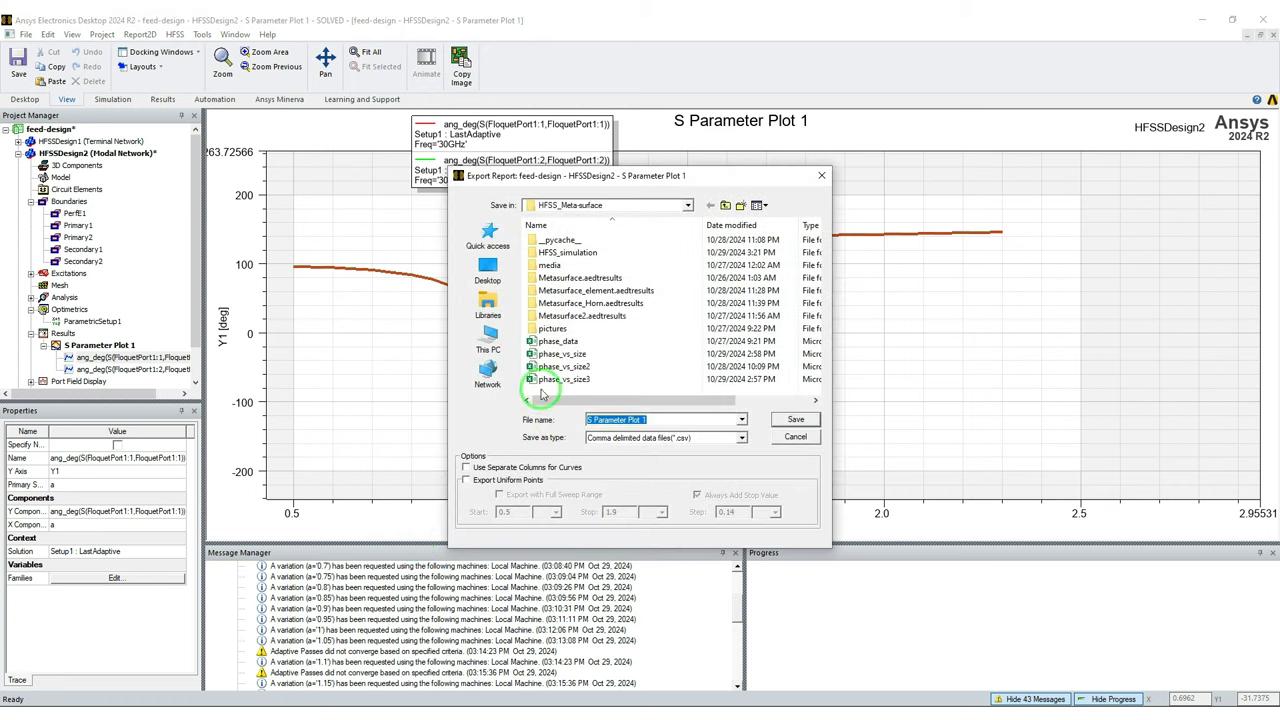
left_click(555, 379)
left_click(637, 421)
left_click(649, 420)
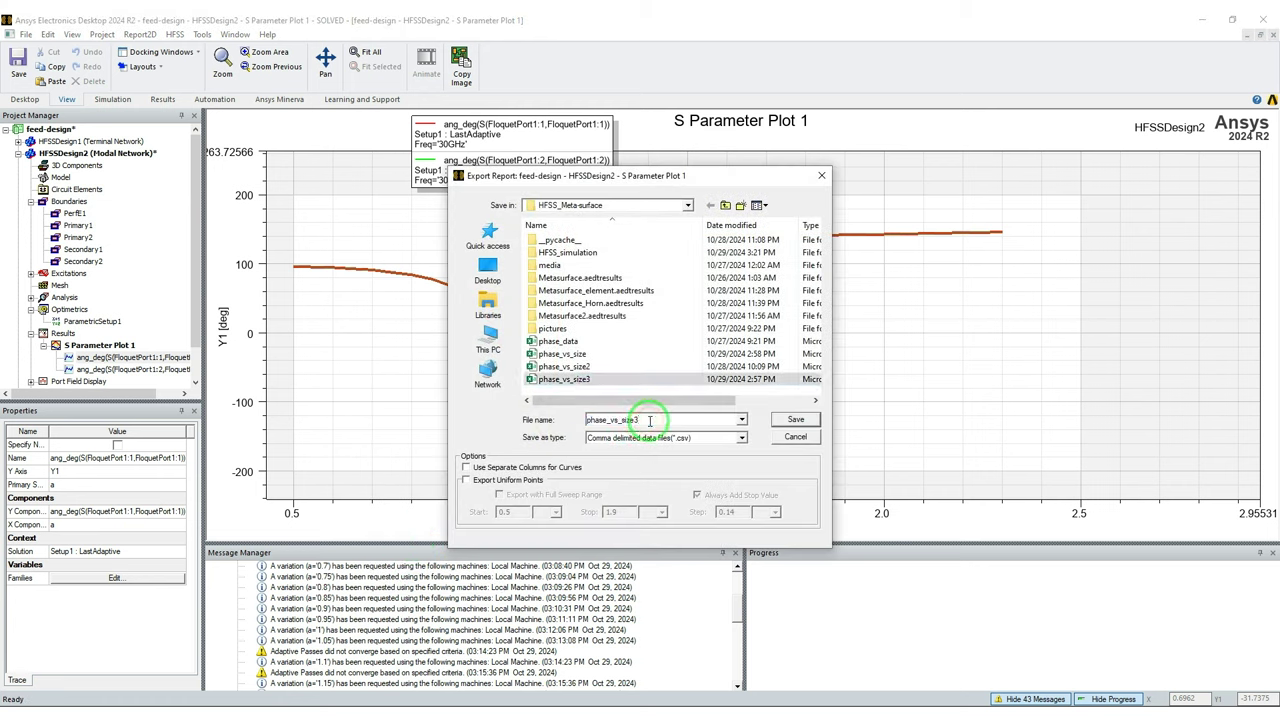
left_click(795, 419)
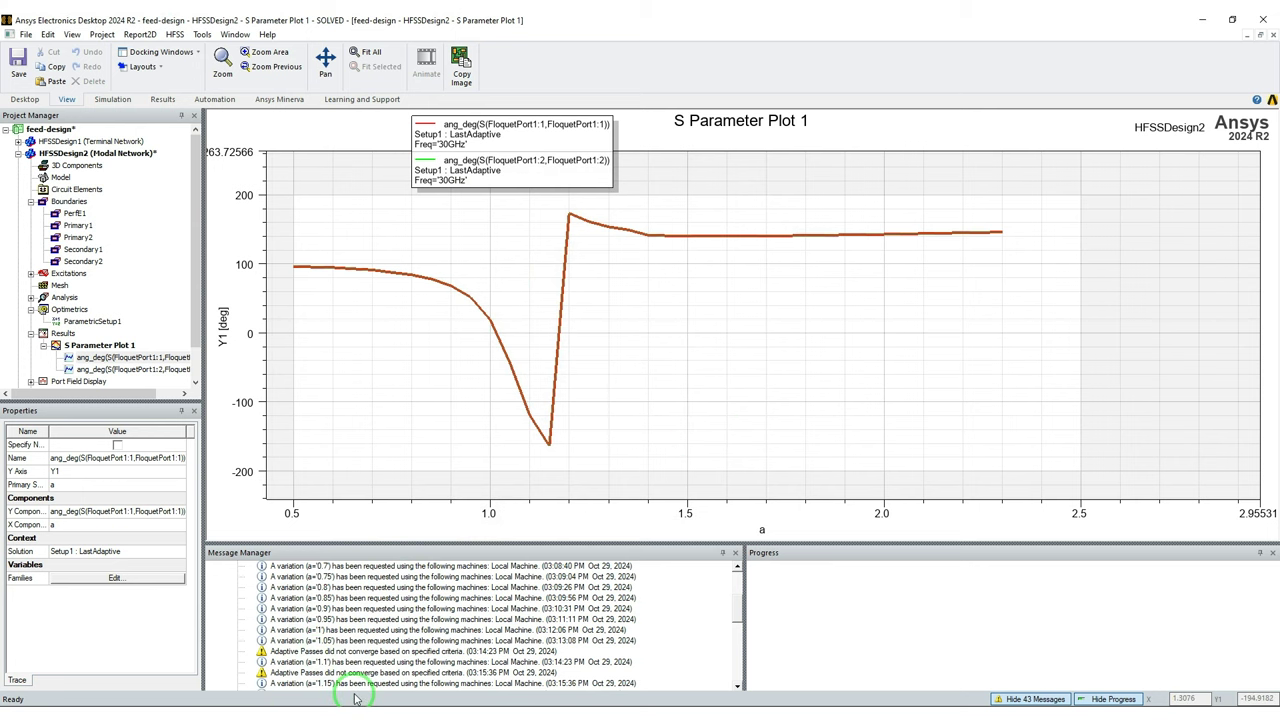
- Switch to the HFSS_Meta-surface folder, open phase_data in Excel and select its Phase and Size headers
left_click(238, 712)
left_click(392, 522)
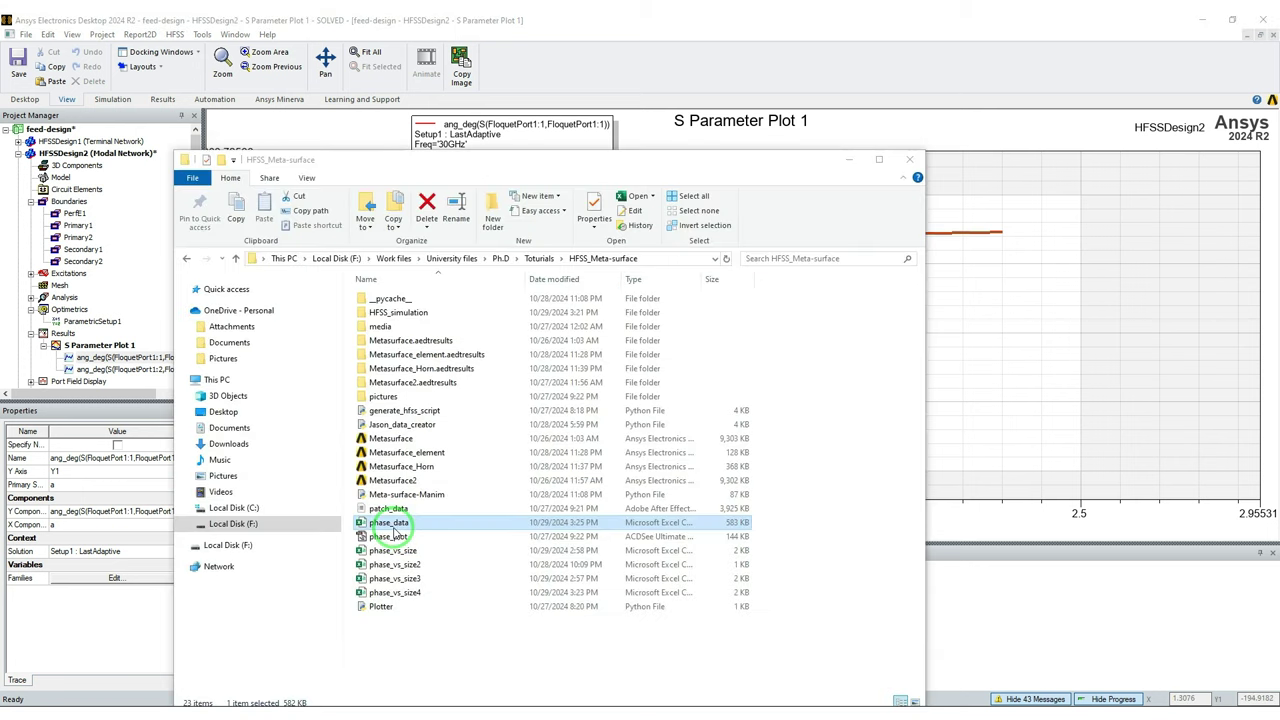
double_click(392, 522)
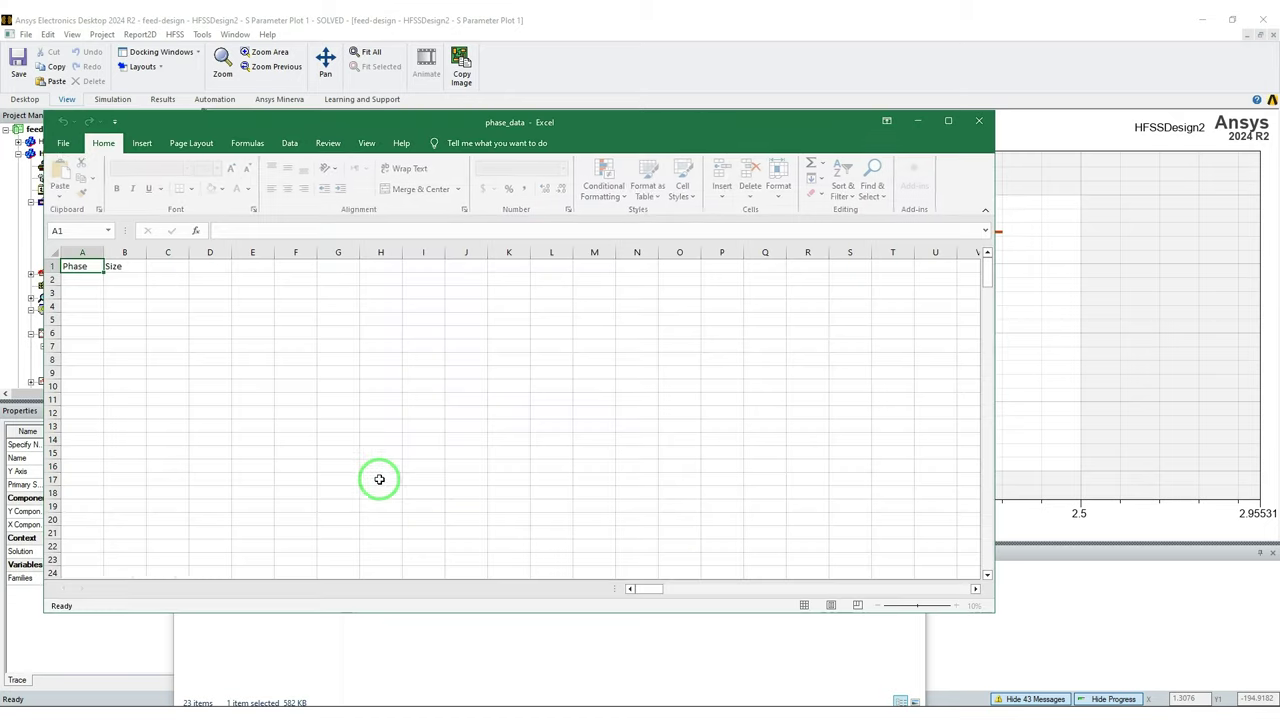
left_click_drag(80, 268, 113, 266)
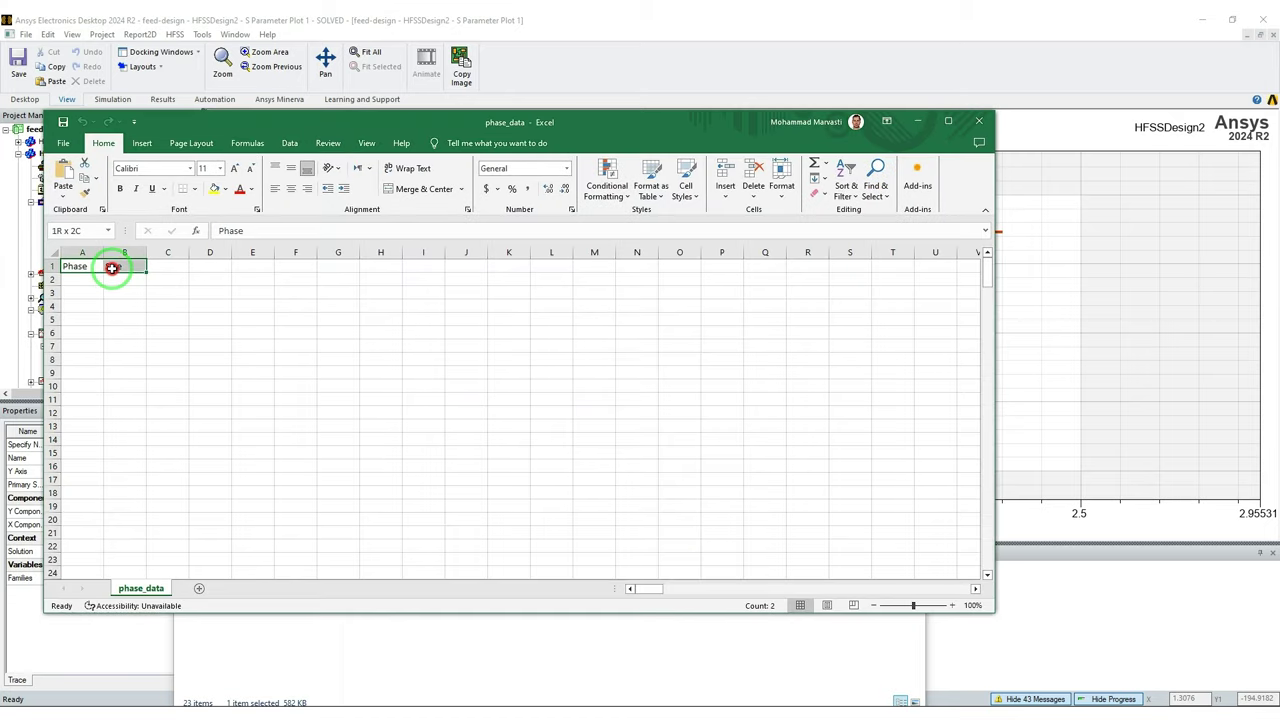
- Open phase_vs_size4 from the project folder in Excel and place its window beside the phase_data workbook
left_click(385, 685)
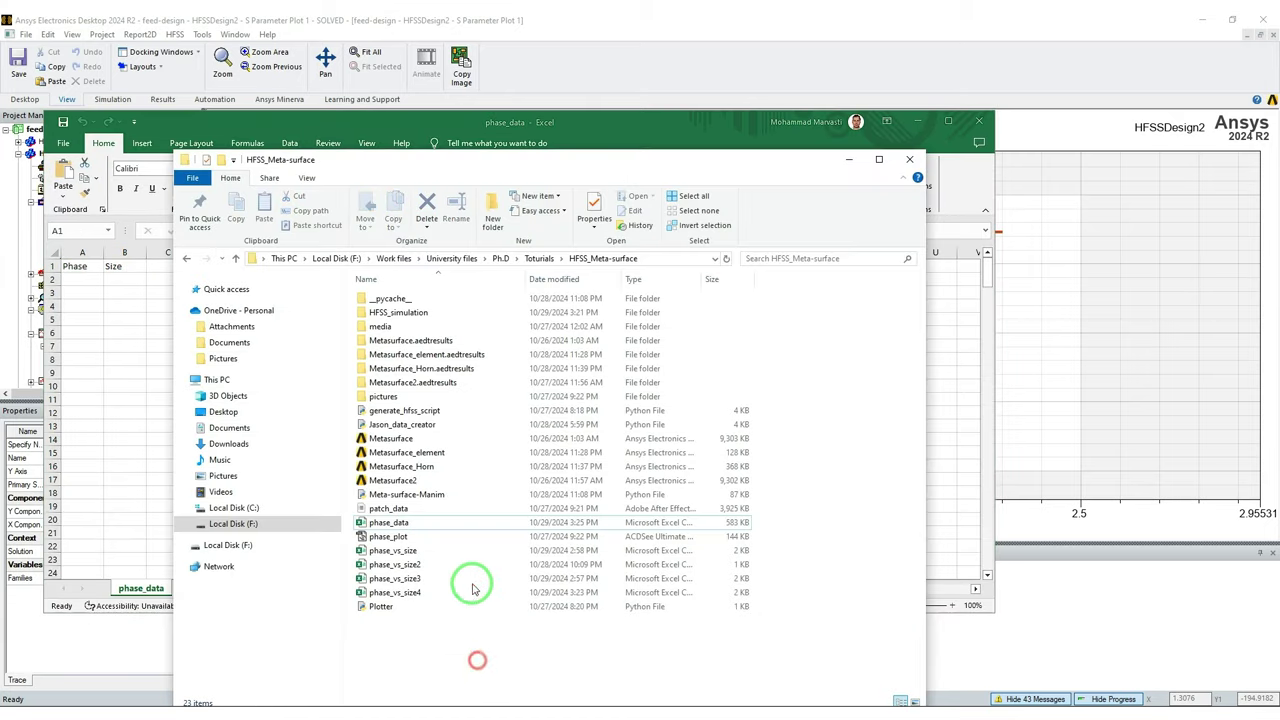
left_click(404, 593)
key("alt+Tab")
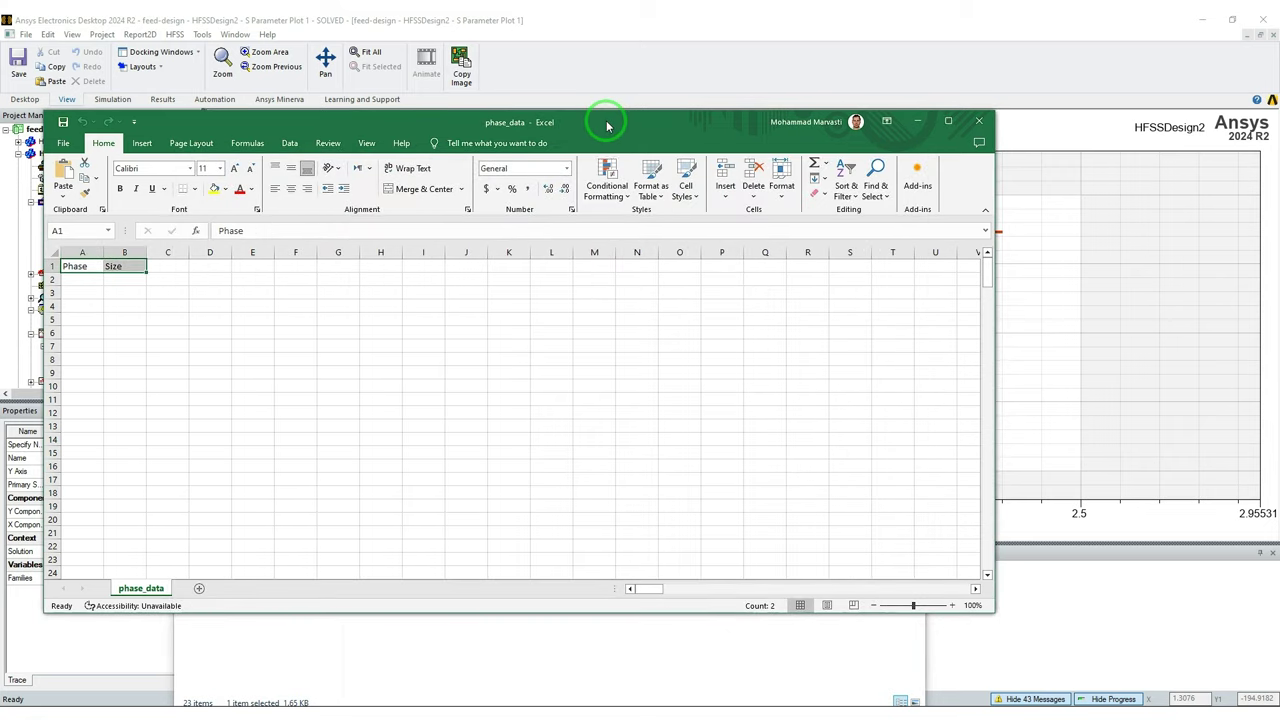
left_click_drag(605, 125, 637, 193)
left_click_drag(534, 140, 955, 142)
left_click(648, 350)
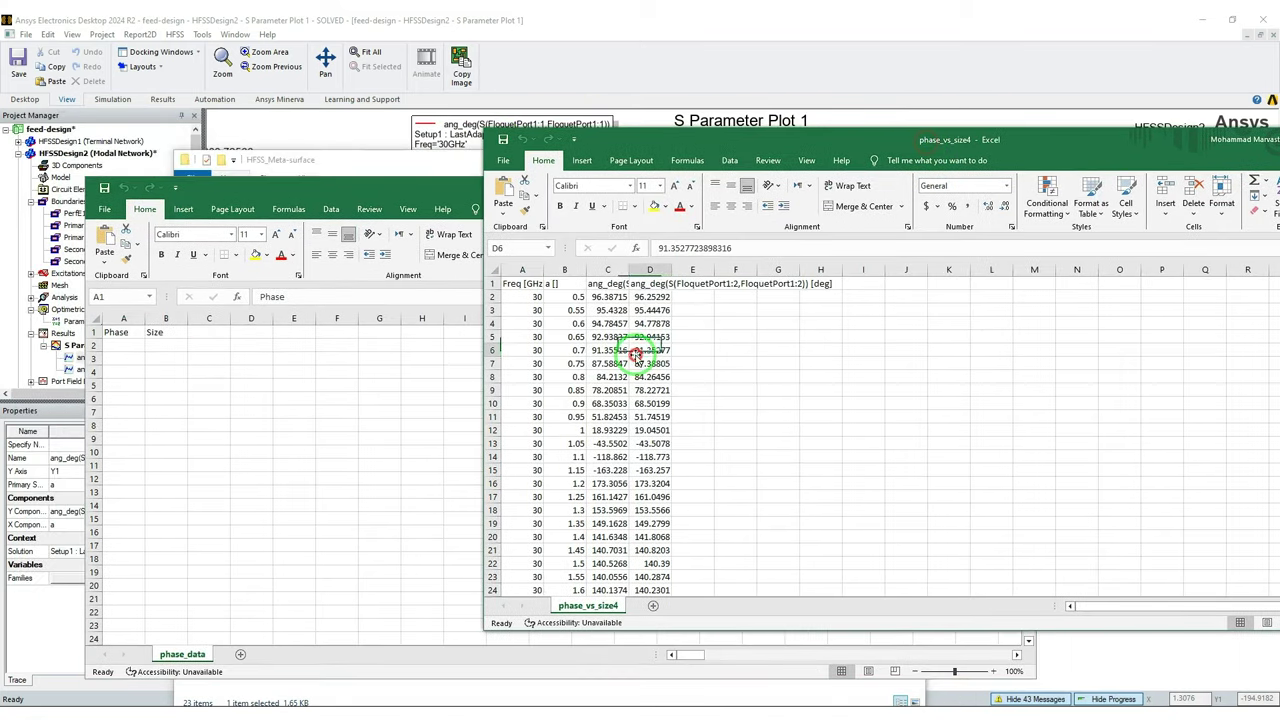
- Copy the FloquetPort1:1 phase values C2:C38 from phase_vs_size4 into the Phase column of phase_data, starting at A2
left_click_drag(607, 297, 615, 592)
key("ctrl+c")
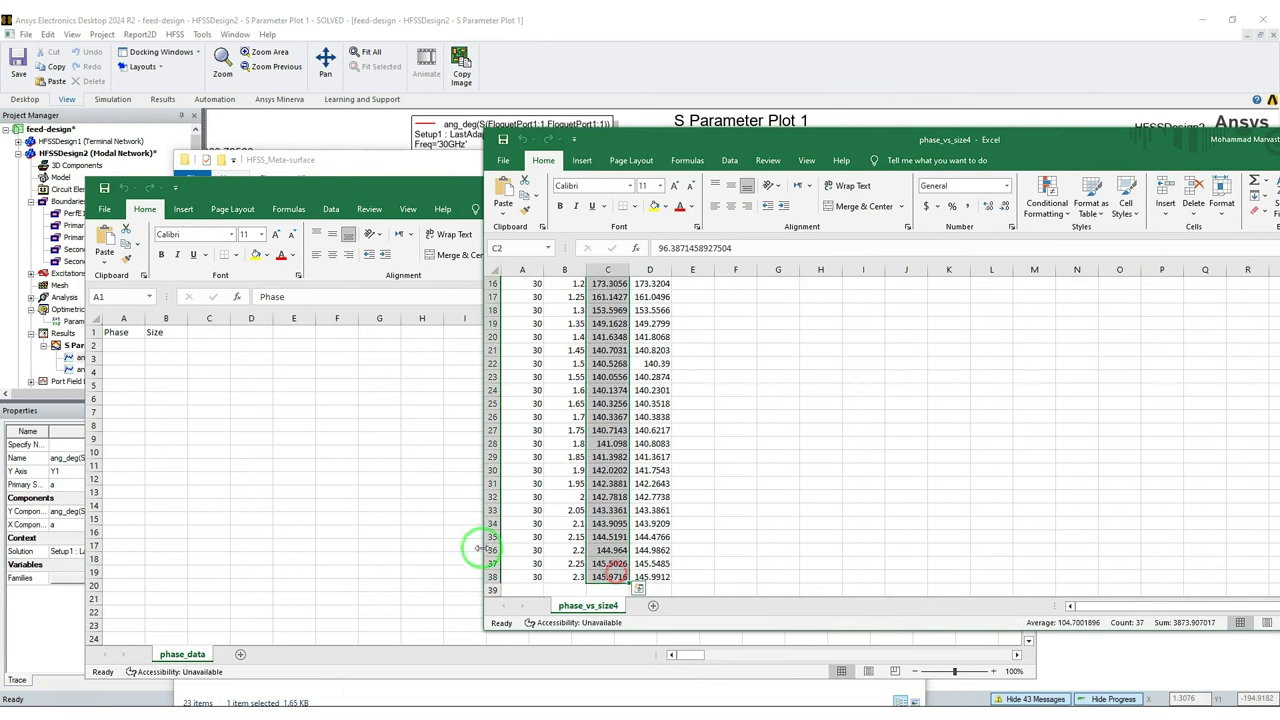
left_click(130, 340)
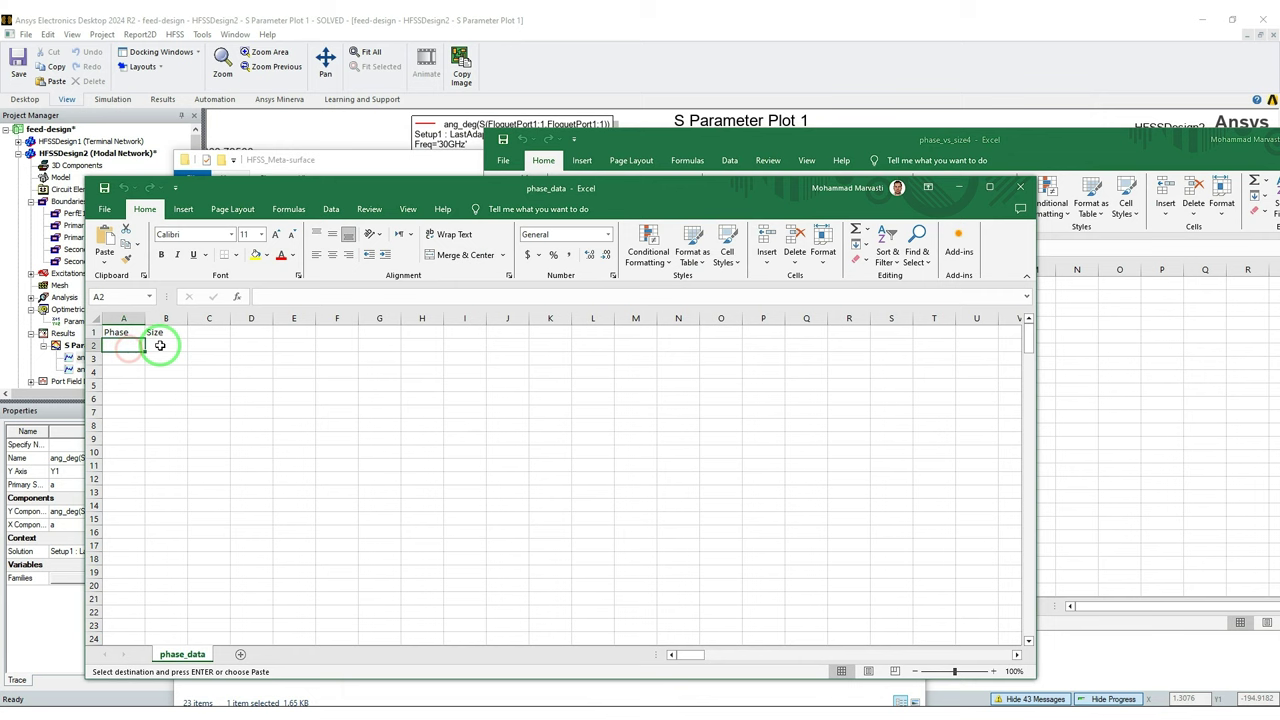
key("ctrl+v")
- In phase_vs_size4, enter =2*B2 in J2, fill it down to J38, and copy the doubled sizes
left_click_drag(425, 189, 337, 274)
left_click(641, 176)
scroll(592, 305, "up", 6)
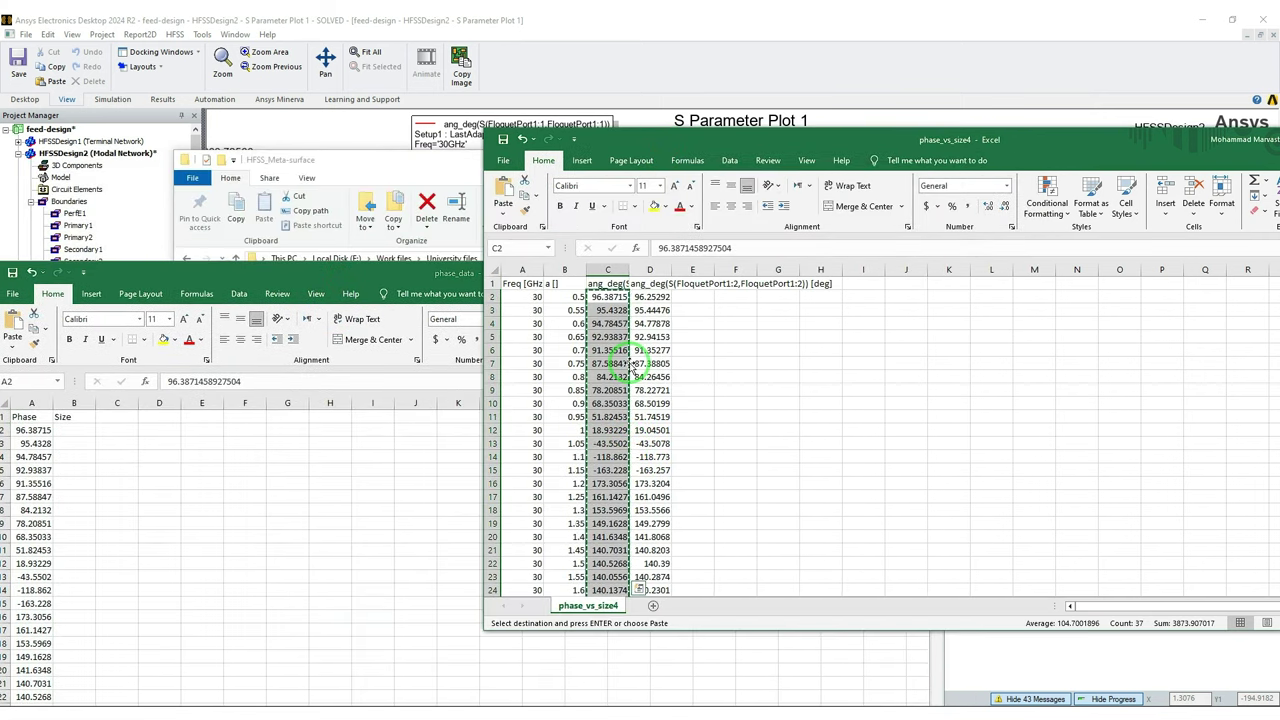
left_click(908, 296)
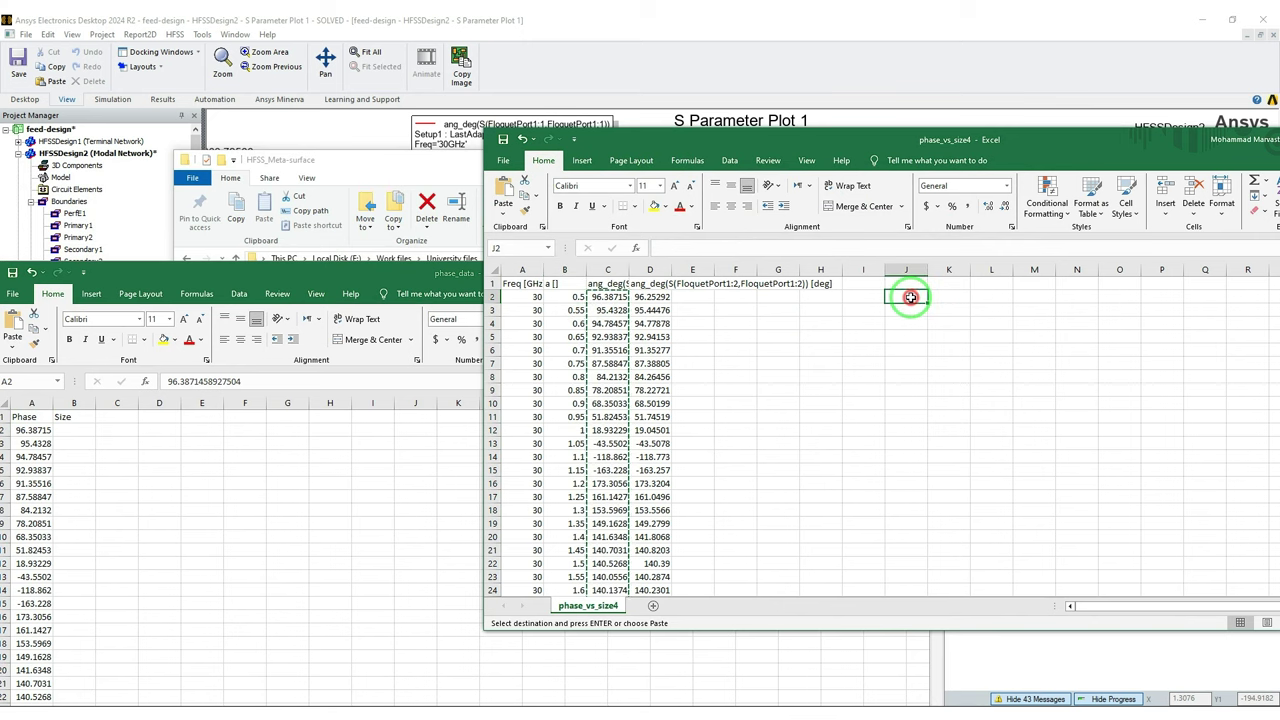
type("=")
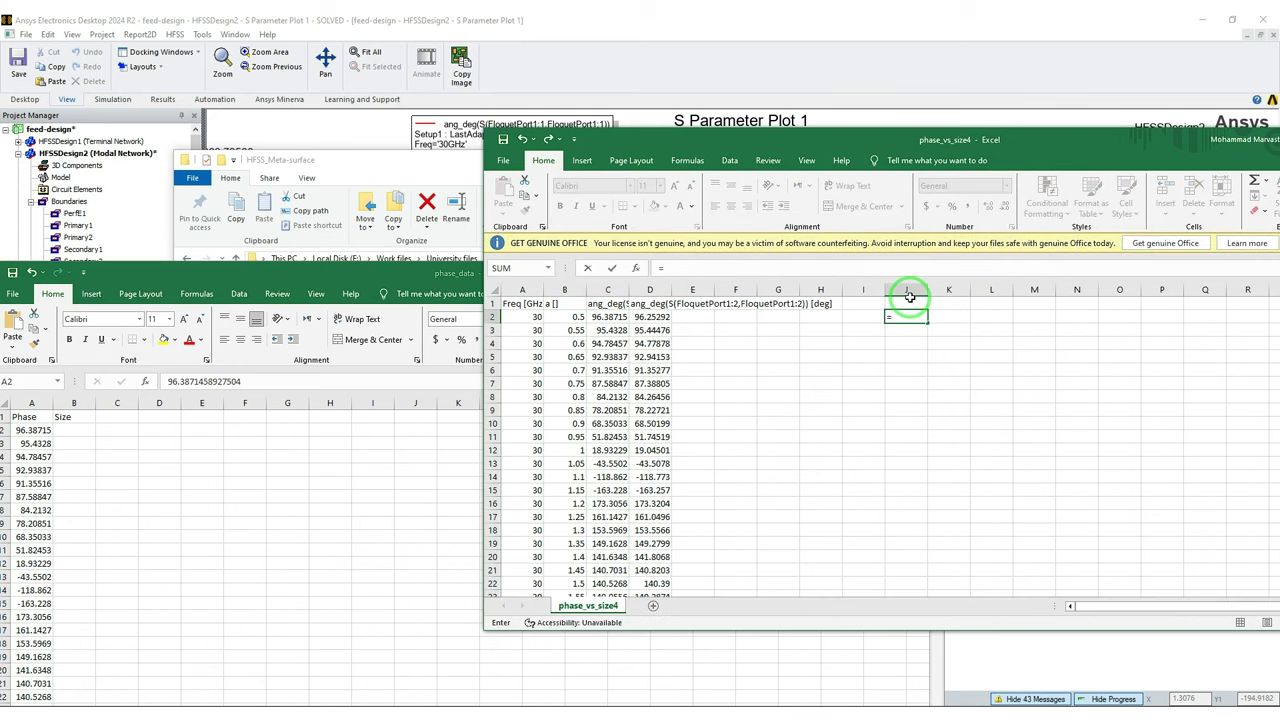
type("2*")
left_click(580, 320)
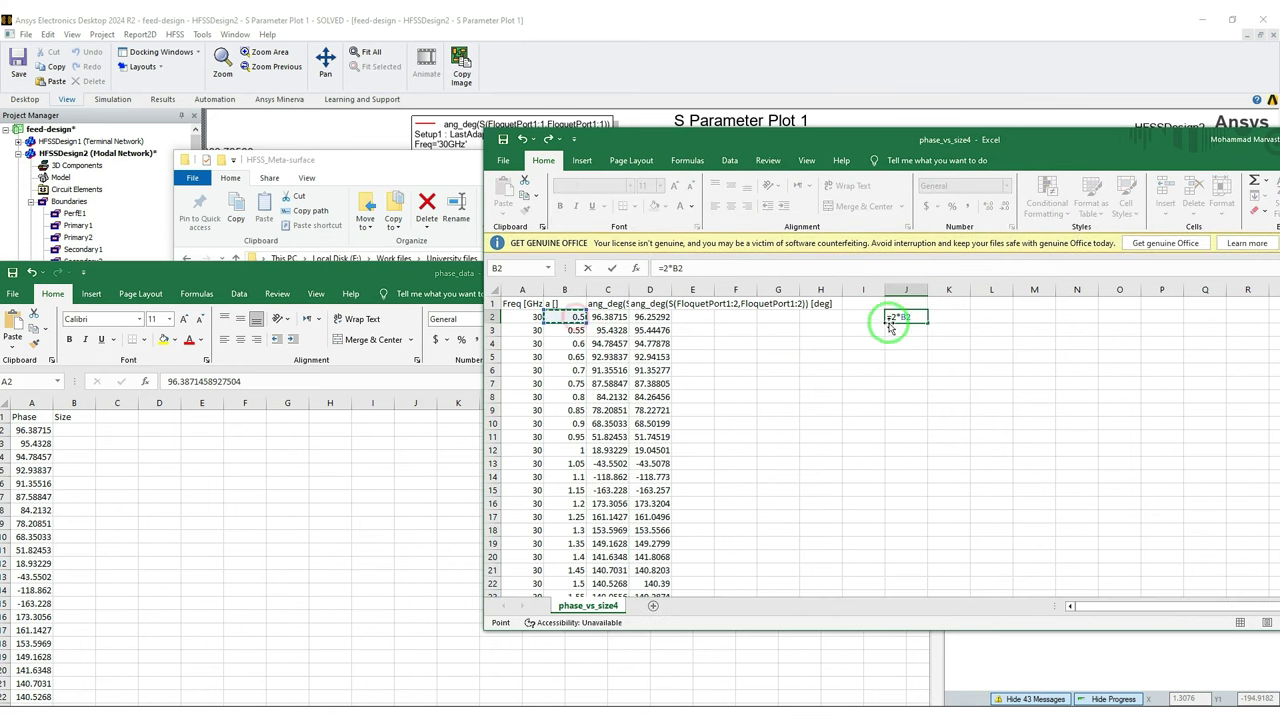
key("Return")
left_click(920, 318)
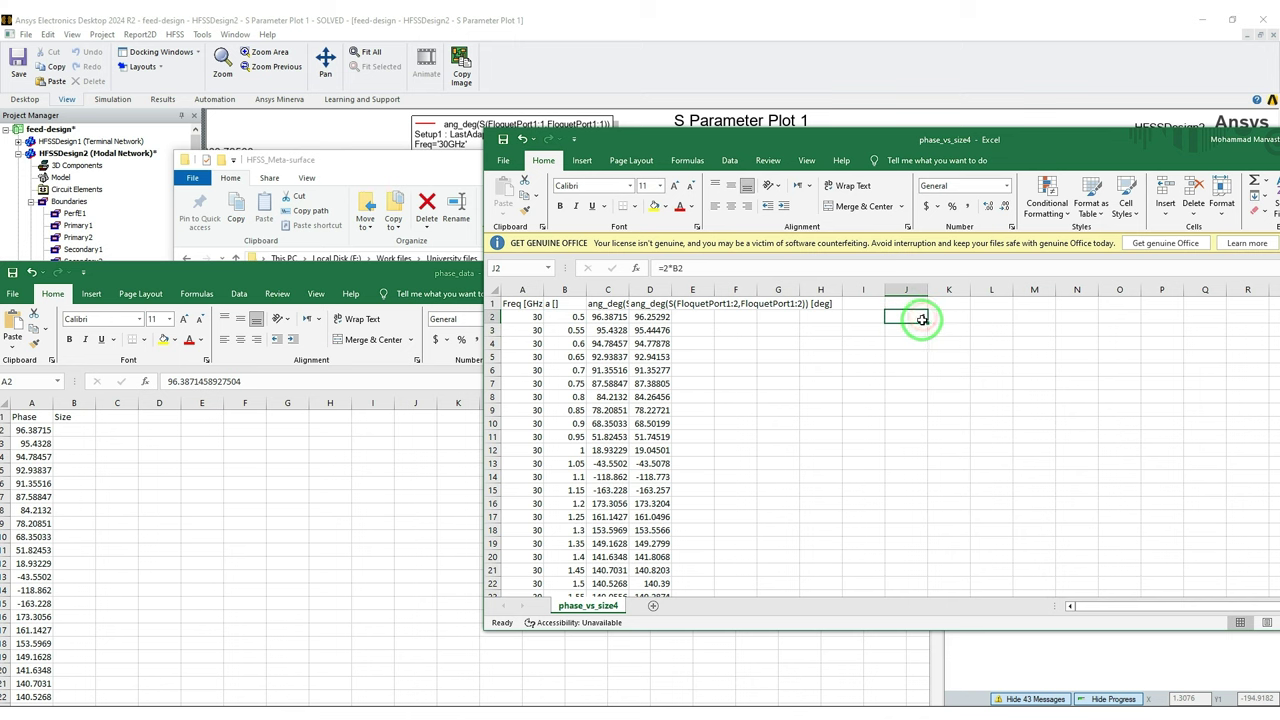
left_click_drag(927, 321, 905, 520)
key("ctrl+c")
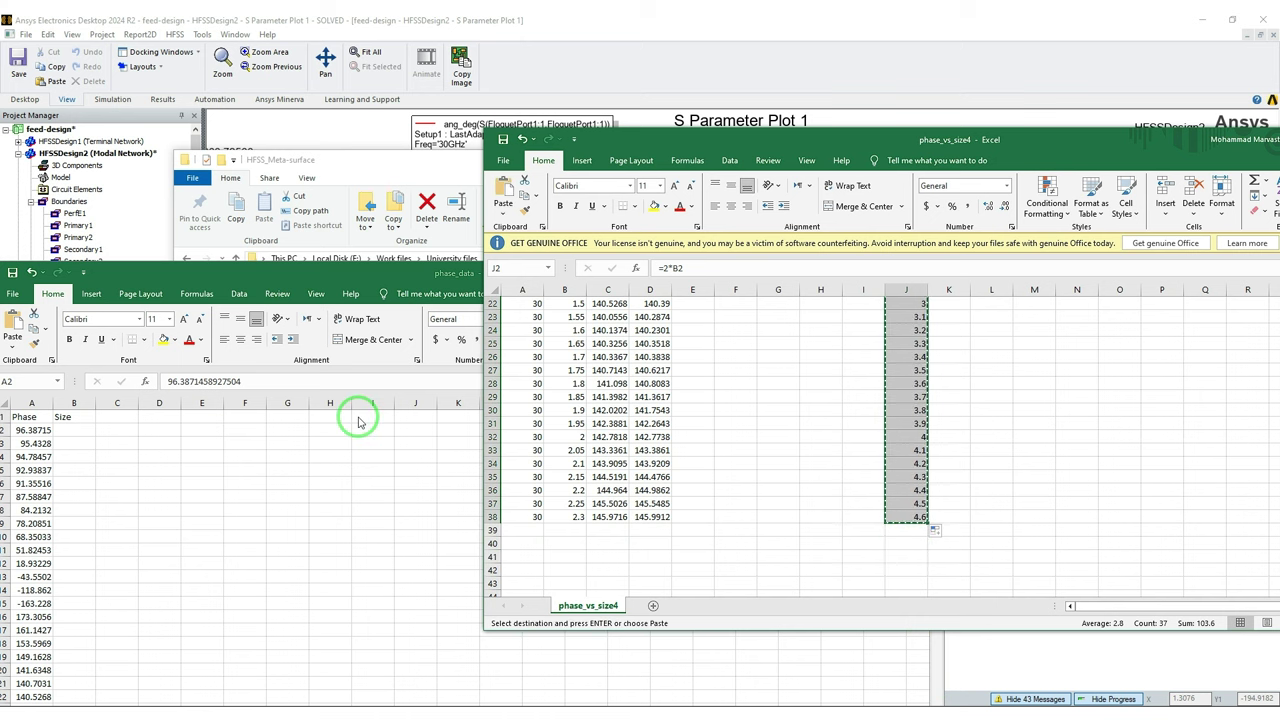
left_click(144, 442)
left_click(77, 428)
key("ctrl+v")
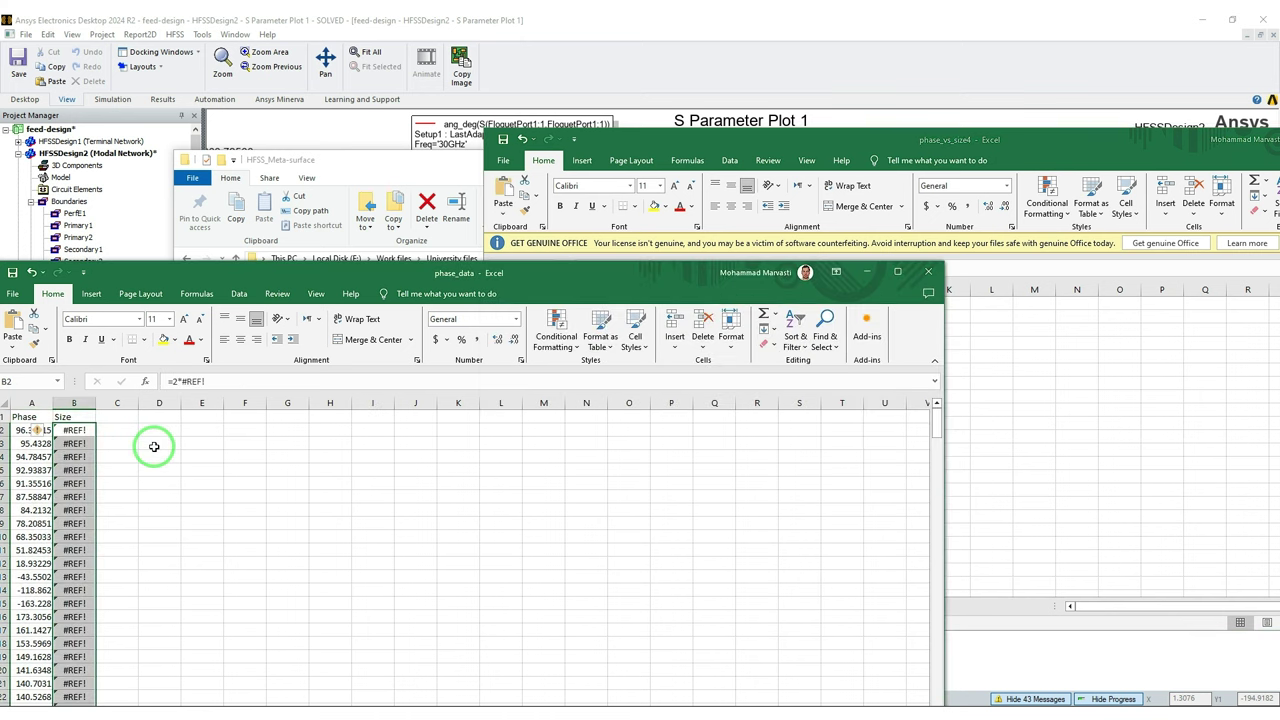
key("Delete")
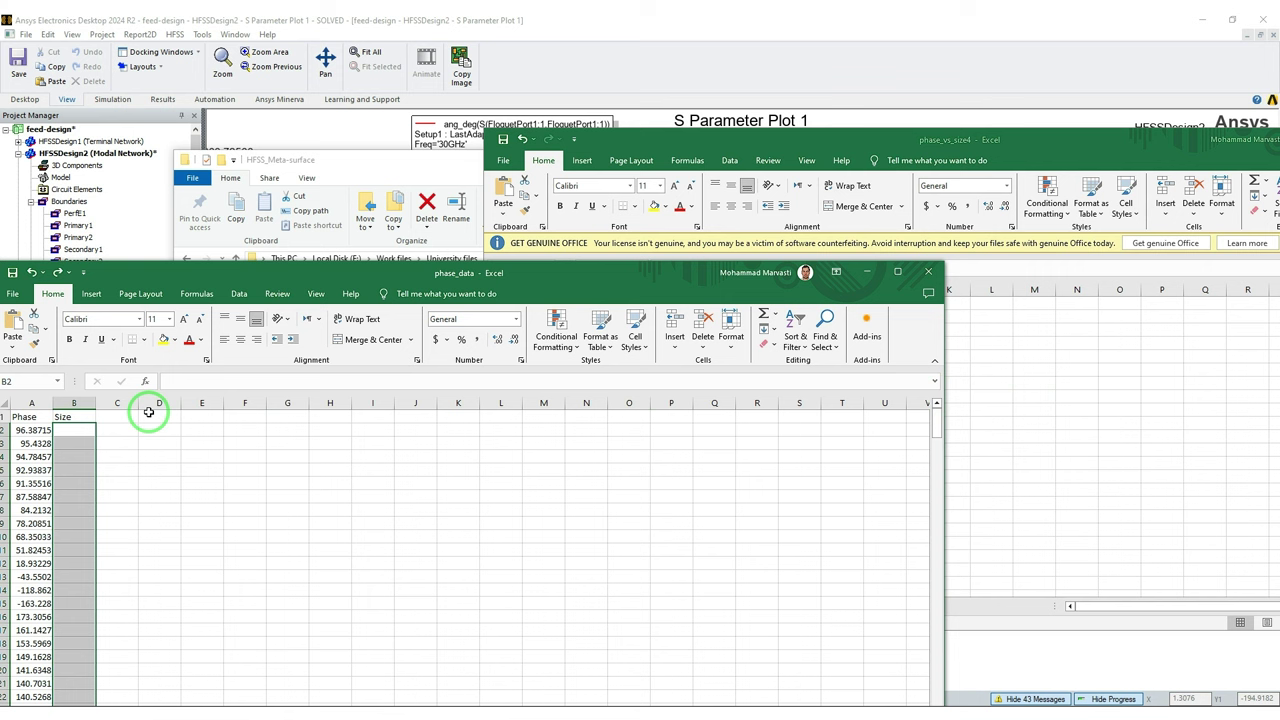
- Paste the copied sizes as values only into the Size column of phase_data from B2, and check the filled table
right_click(87, 426)
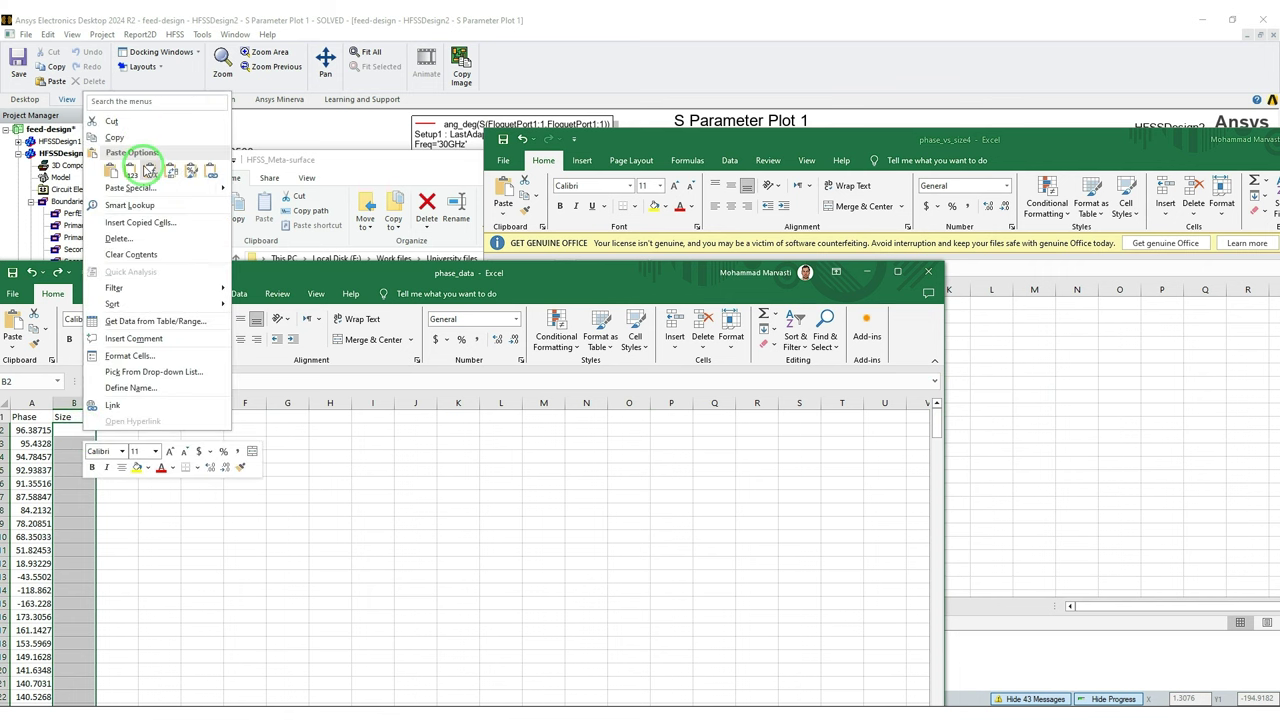
left_click(131, 172)
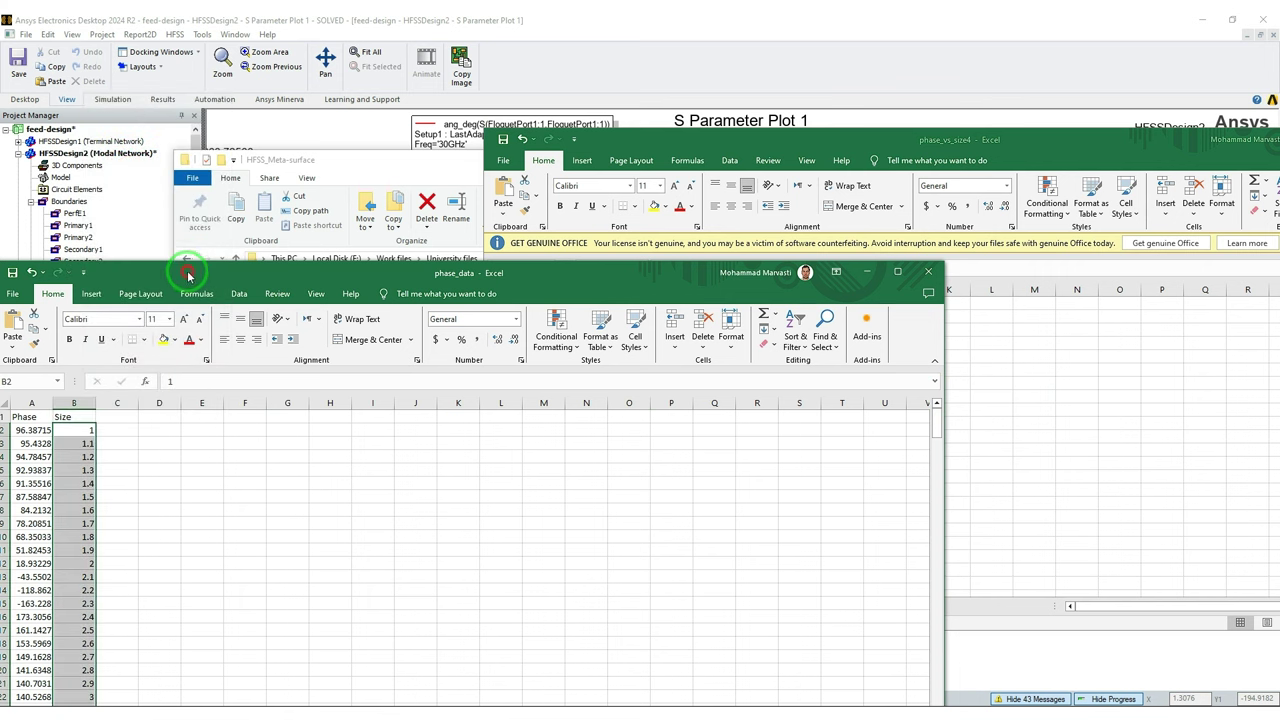
left_click_drag(189, 271, 293, 140)
left_click(267, 457)
scroll(189, 334, "down", 7)
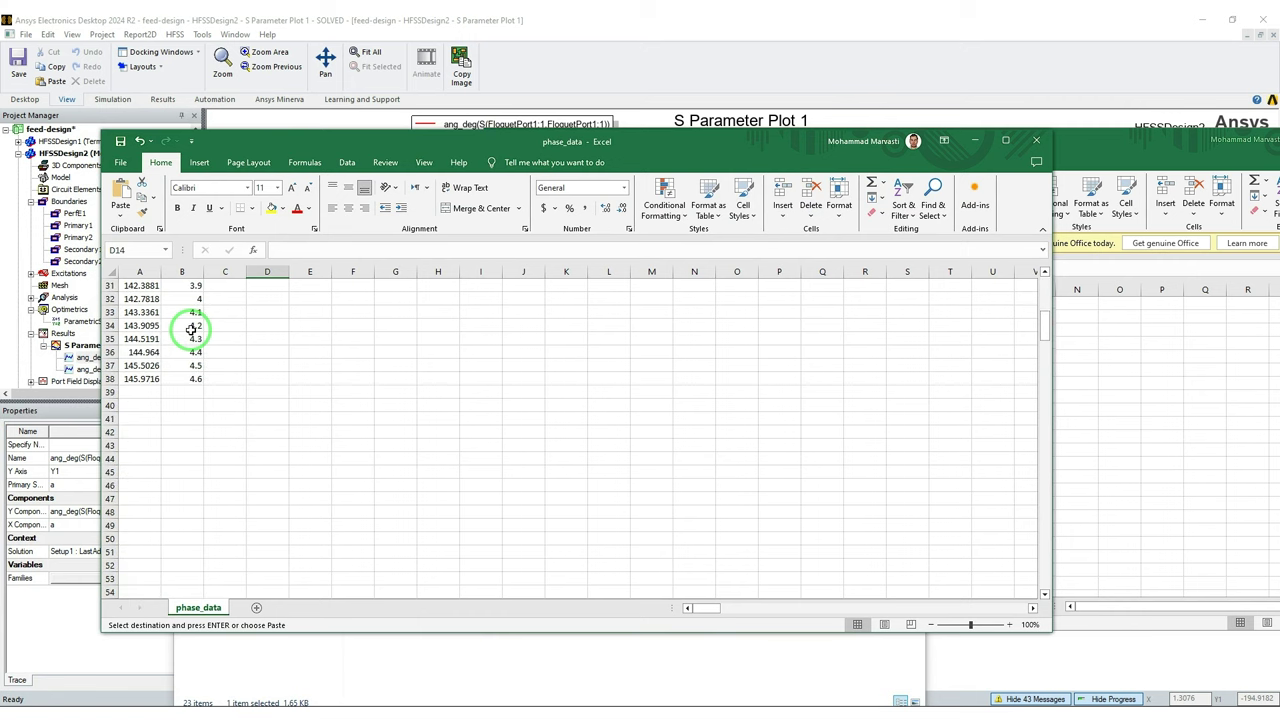
scroll(220, 382, "up", 7)
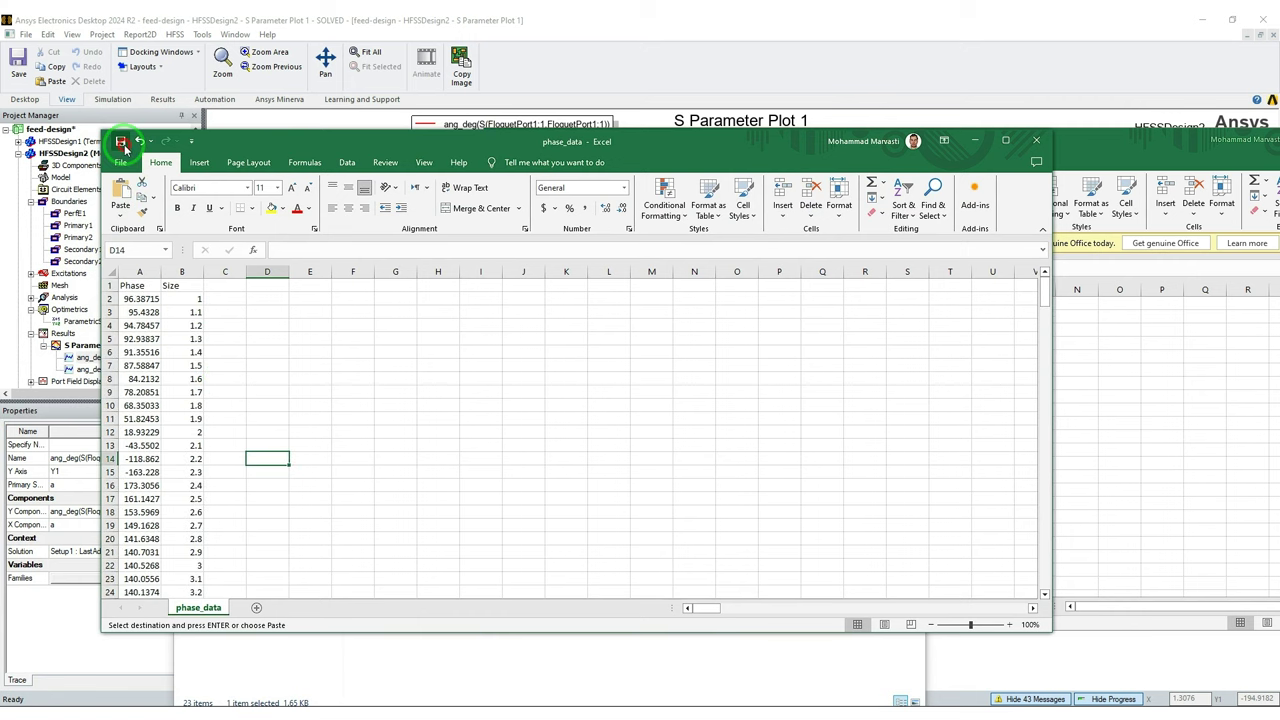
- Save the phase_data workbook and close both it and phase_vs_size4
key("Escape")
left_click(120, 160)
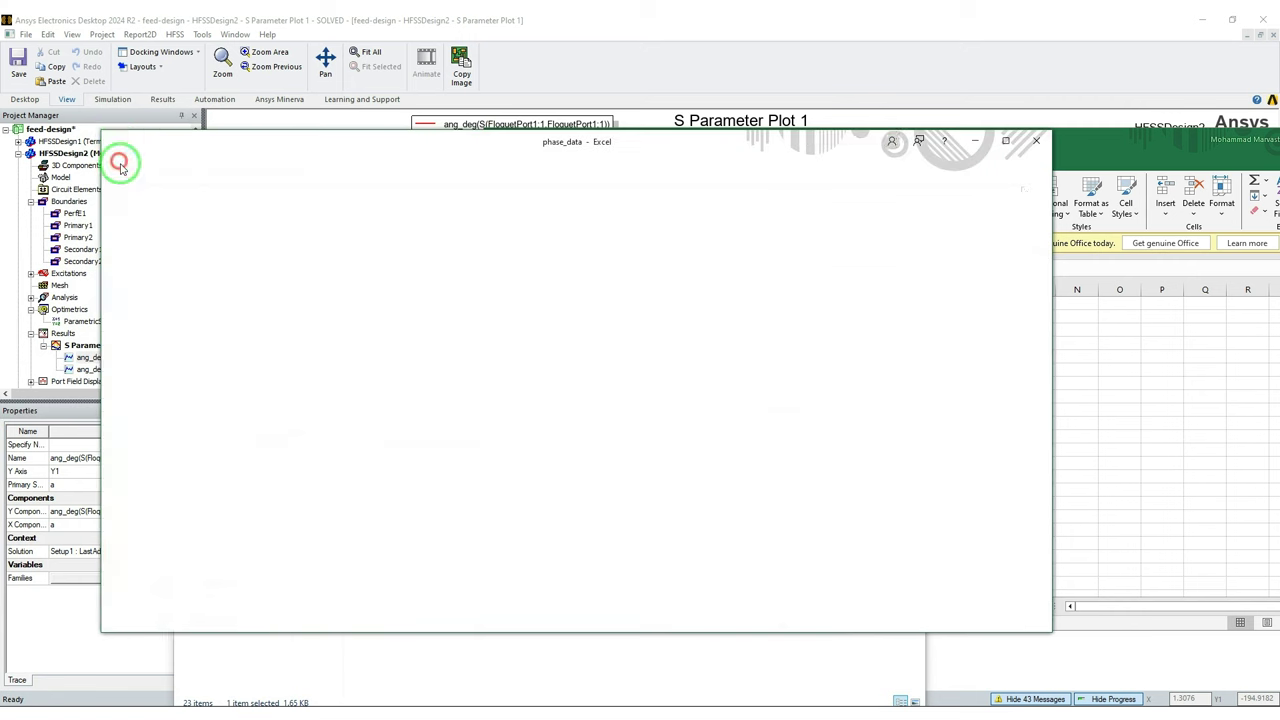
left_click(143, 340)
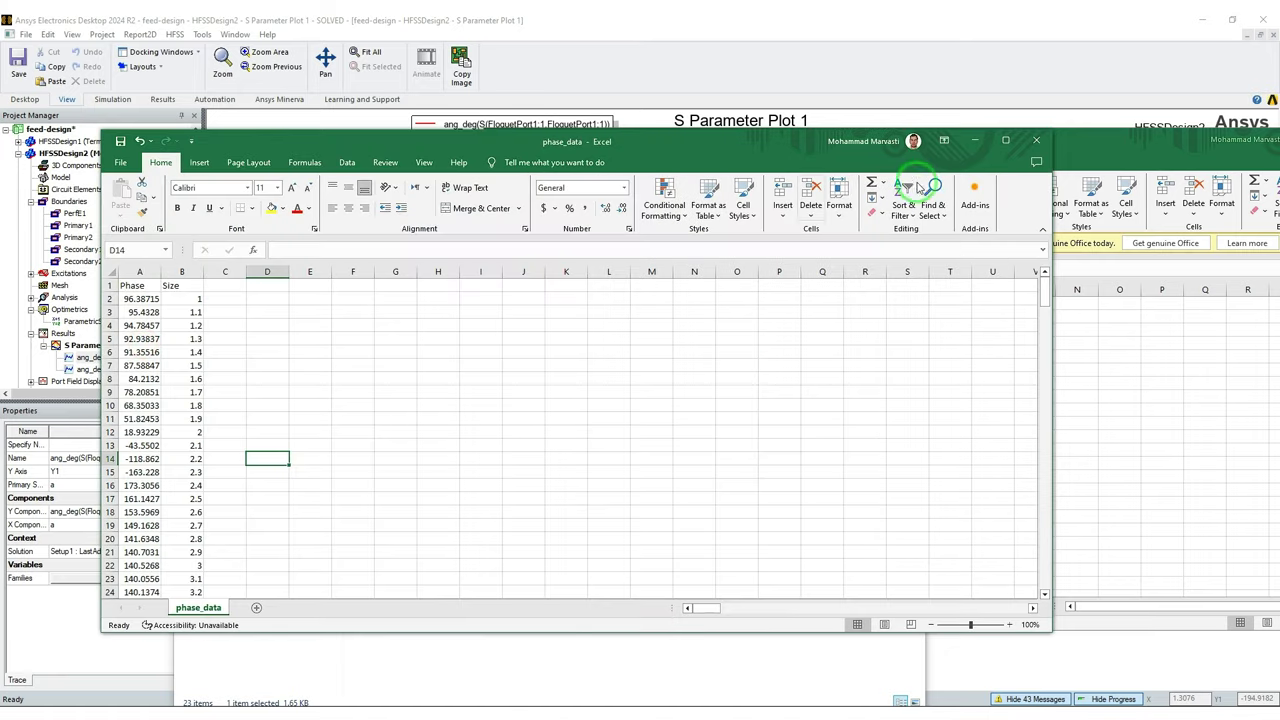
left_click(1036, 140)
left_click_drag(1012, 147, 700, 214)
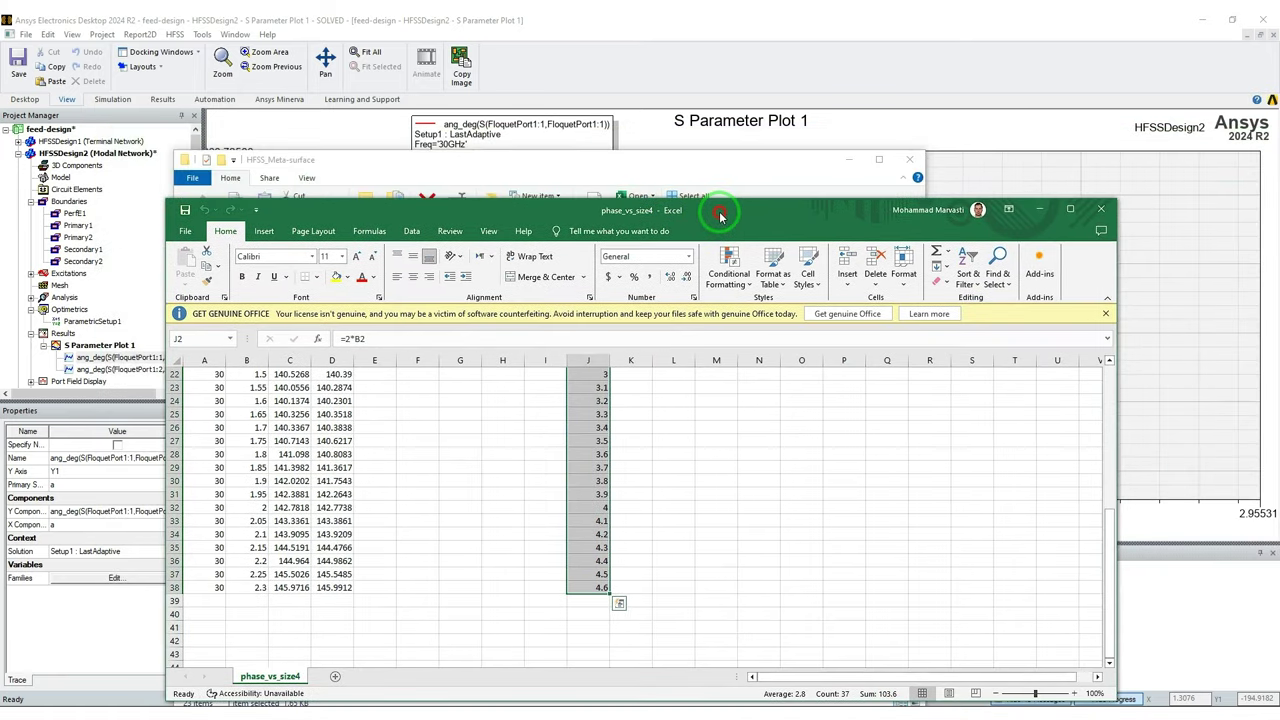
left_click(1100, 209)
left_click(679, 553)
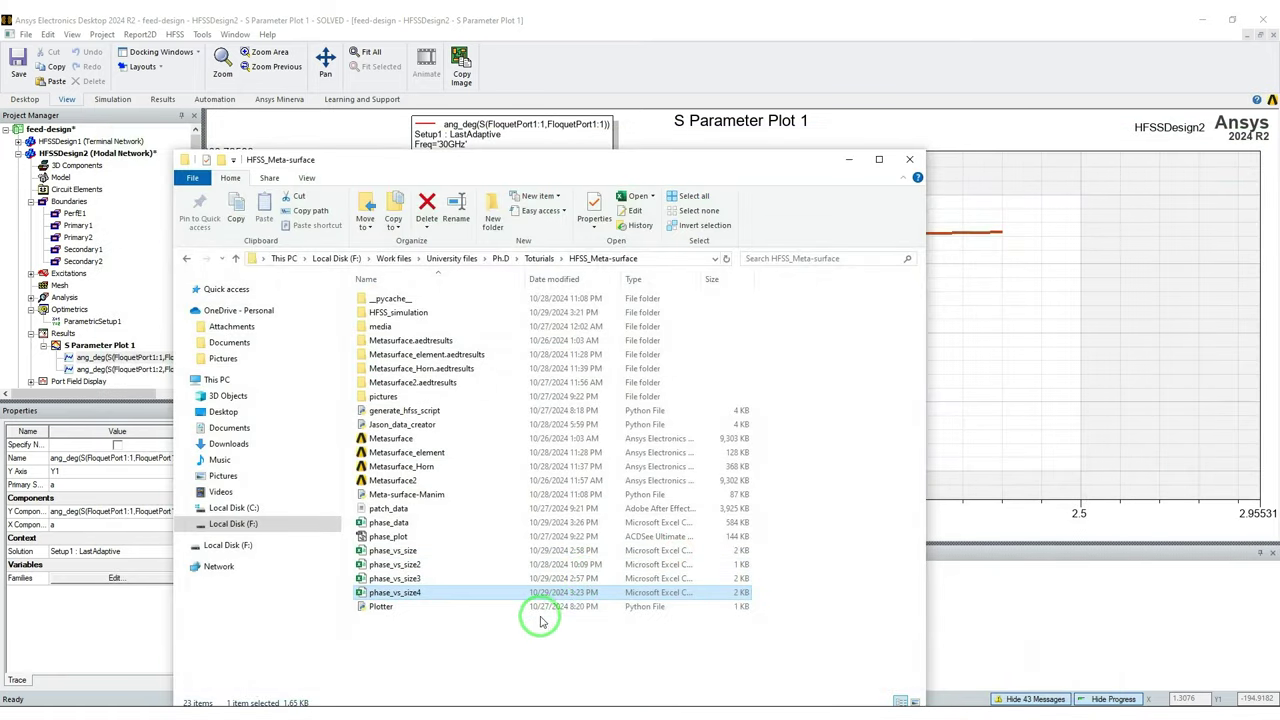
- Reopen phase_data from the HFSS_Meta-surface folder to check its saved Phase and Size columns, and close it
double_click(378, 522)
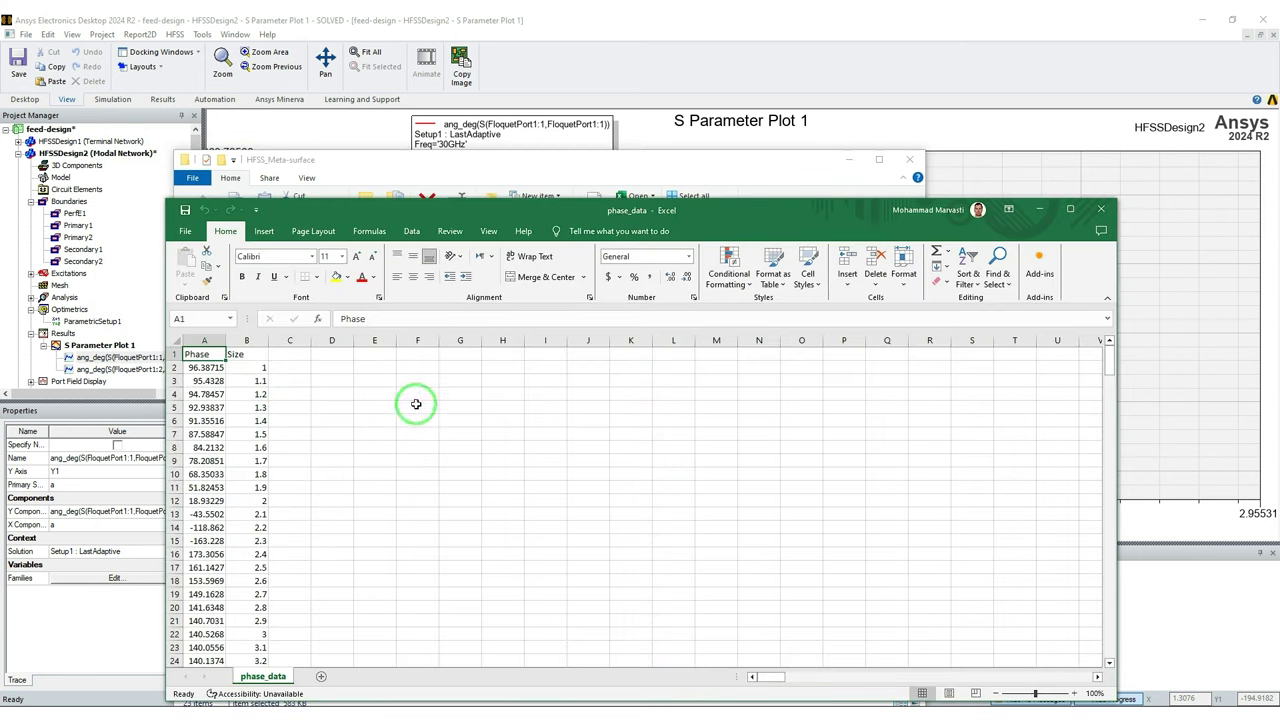
left_click(1100, 209)
left_click_drag(705, 162, 645, 158)
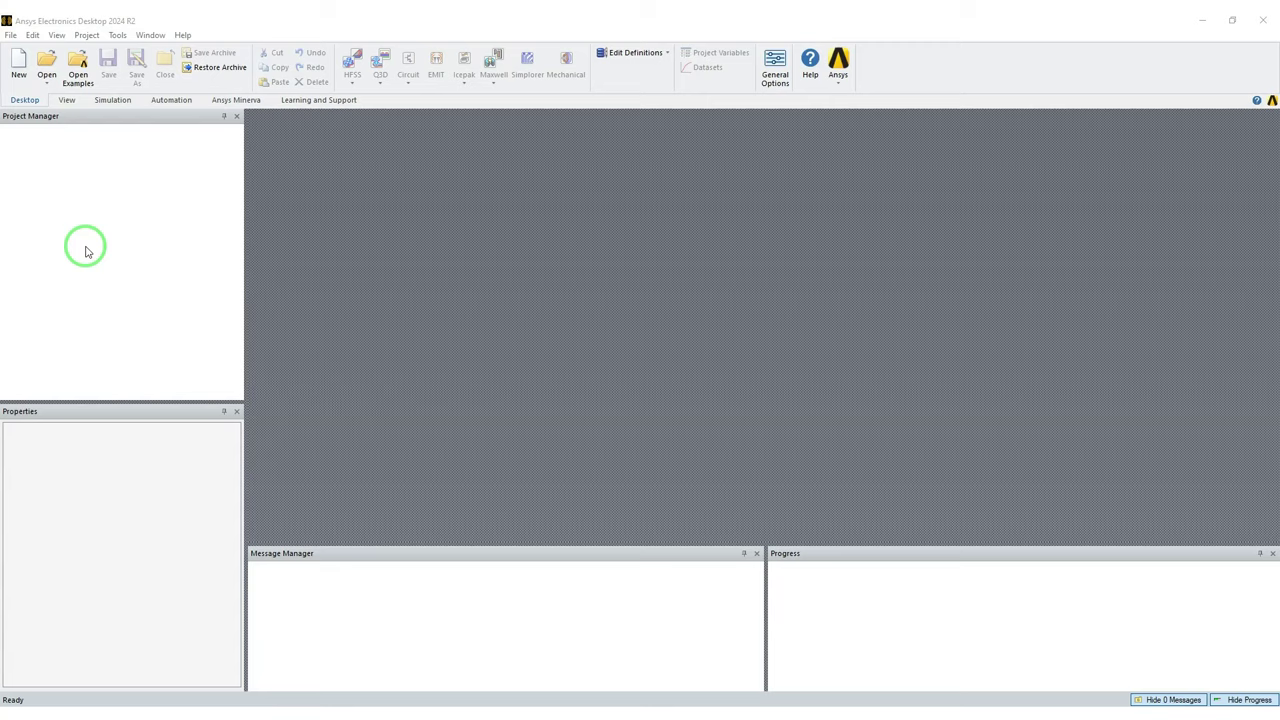
- Create a new project in Ansys Electronics Desktop and rename it meta-surface6
left_click(19, 62)
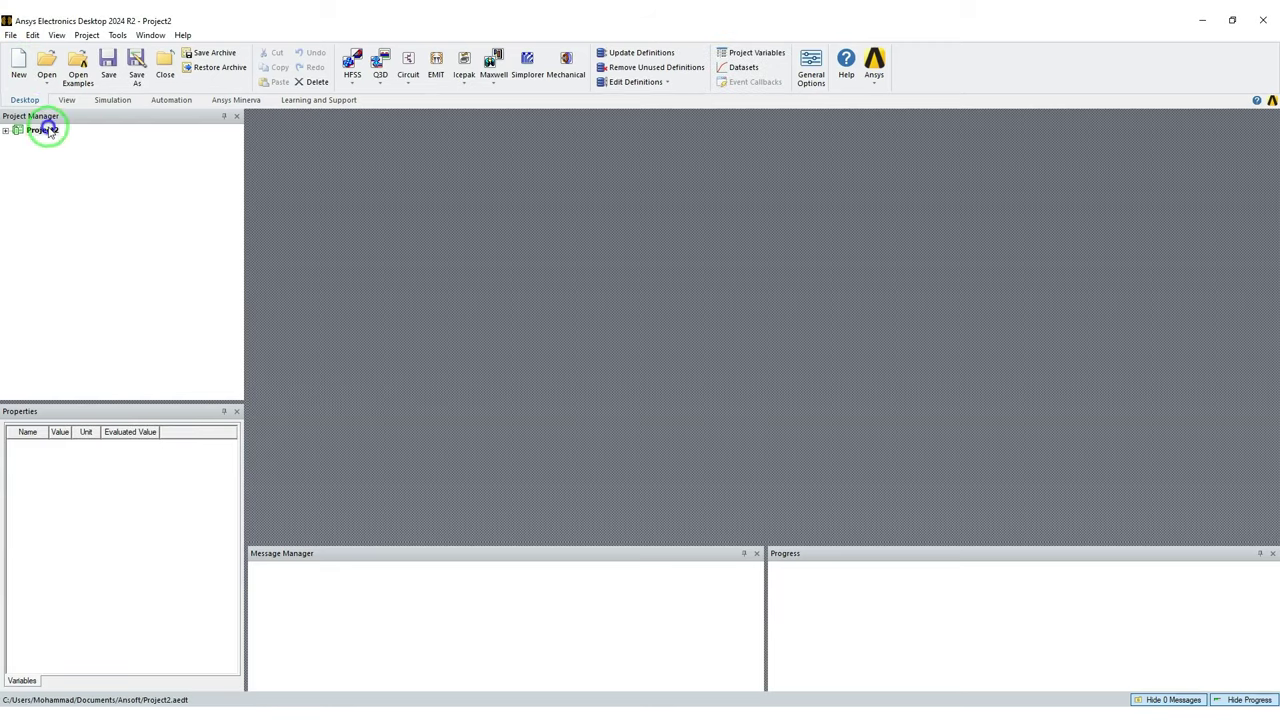
right_click(45, 130)
left_click(87, 156)
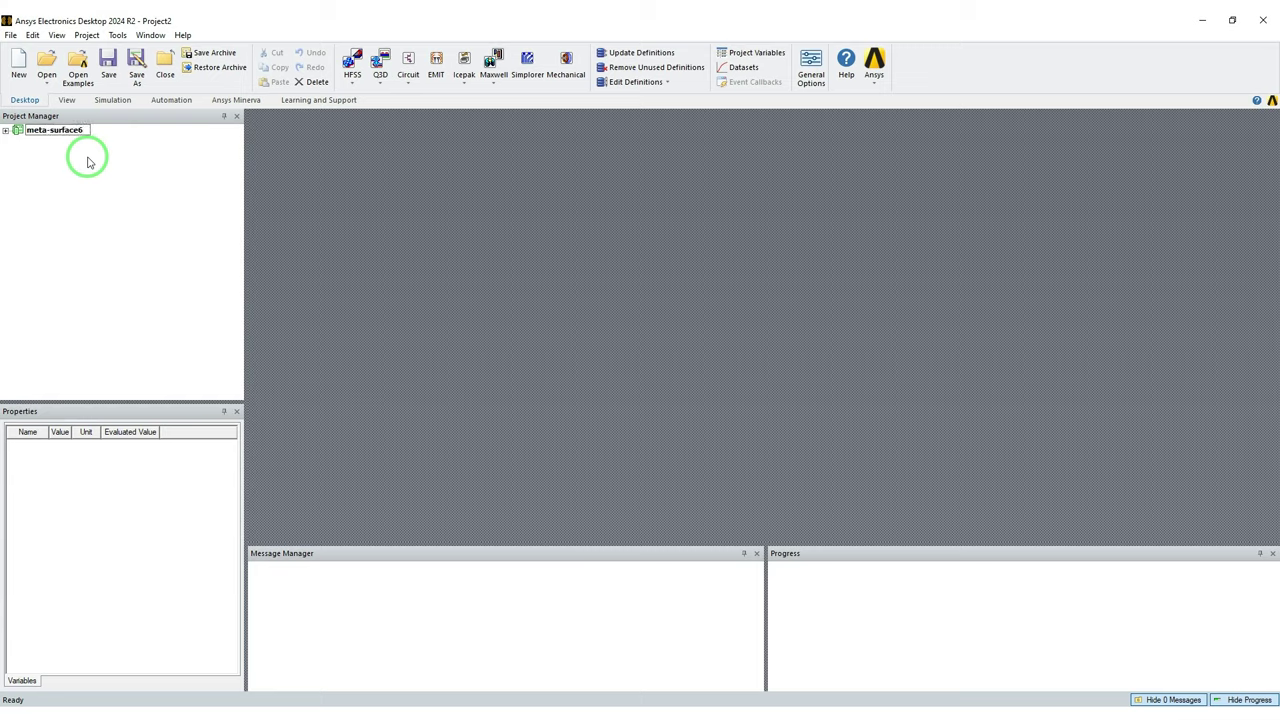
type("meta-surface6")
key("Return")
- Insert an HFSS design into the meta-surface6 project and save the project
left_click(352, 62)
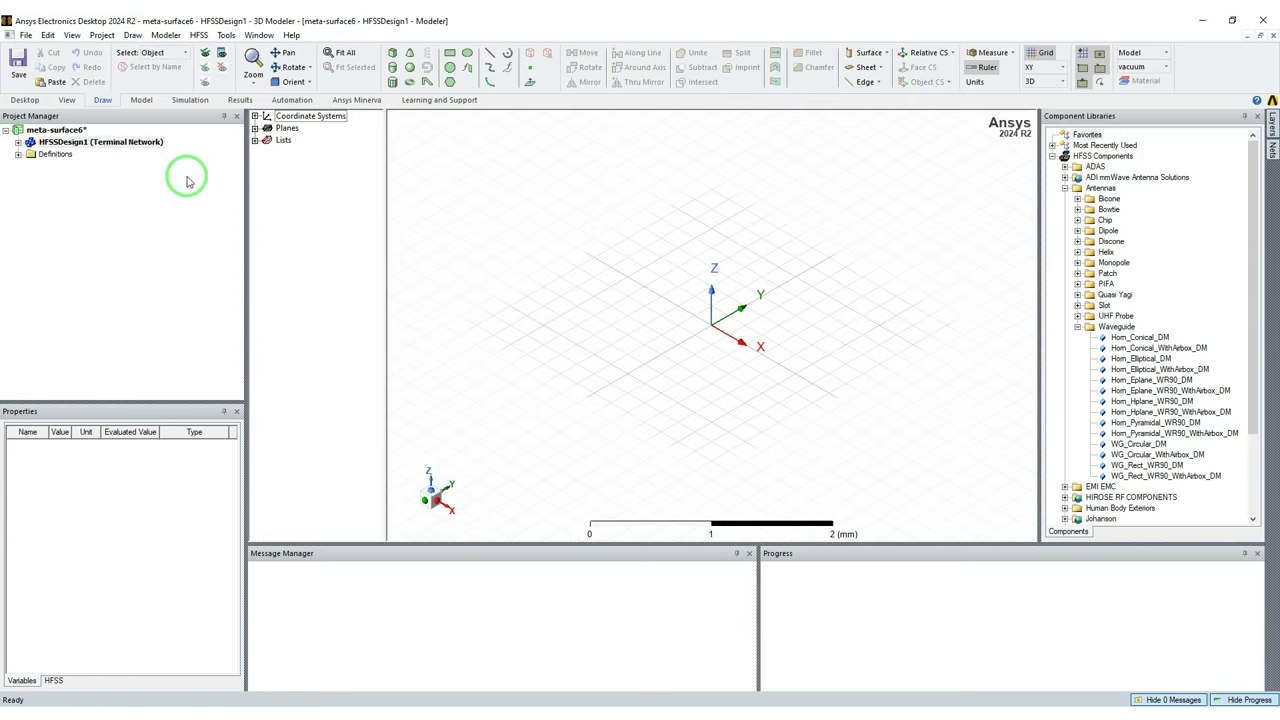
mouse_move(752, 282)
left_mouse_down("alt")
mouse_move(729, 277)
mouse_move(737, 260)
mouse_move(774, 277)
mouse_move(760, 290)
left_mouse_up("alt")
left_click(20, 60)
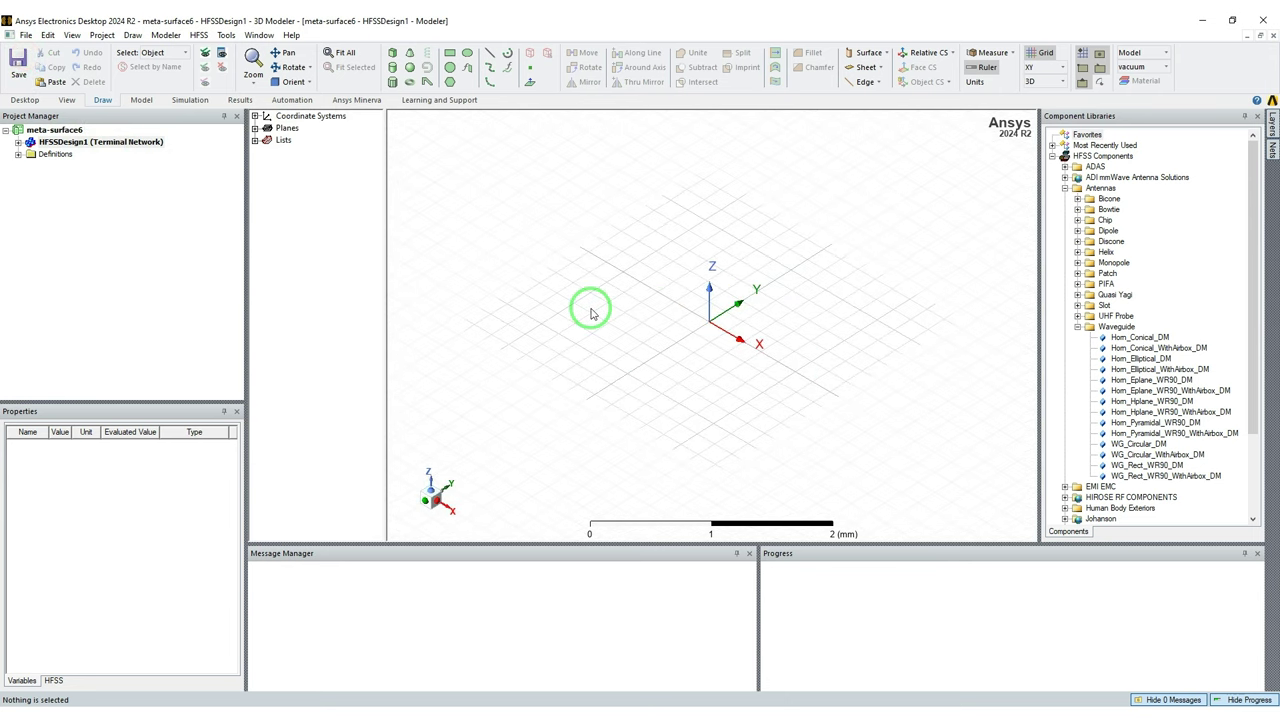
- Save a copy of the project as meta-surface7 in the HFSS_simulation folder
left_click(26, 35)
left_click(55, 180)
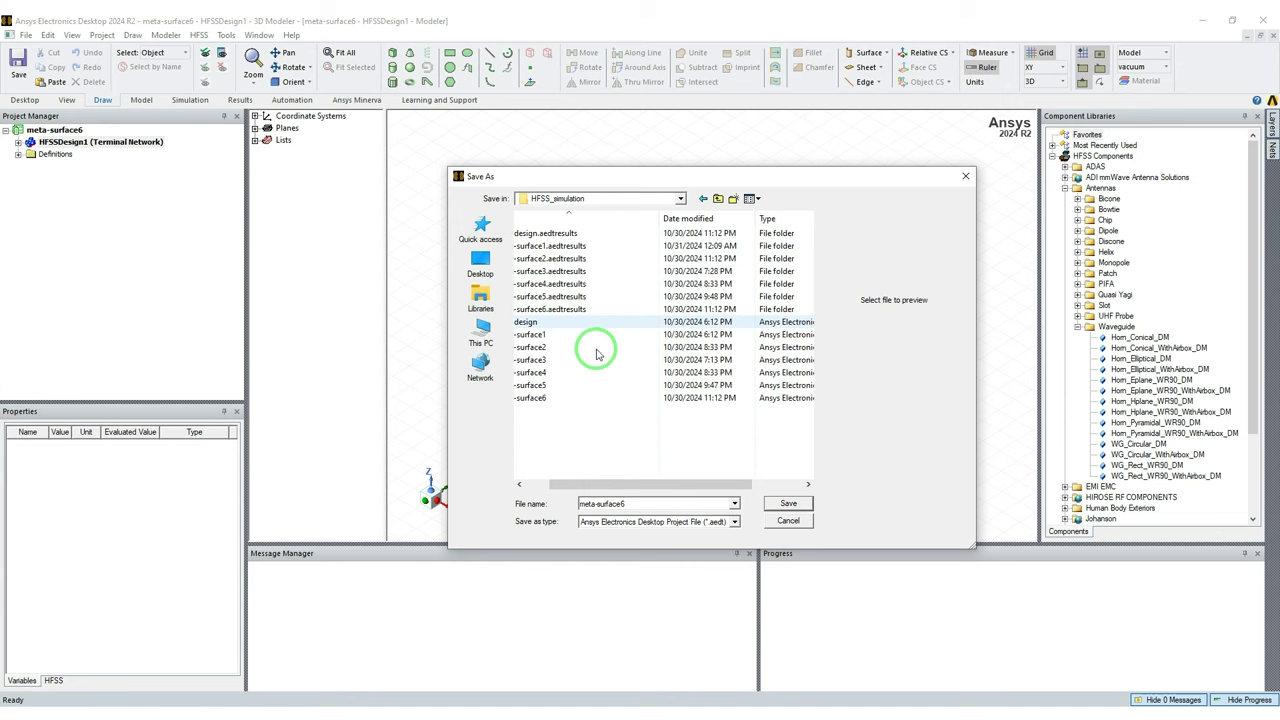
left_click(555, 398)
left_click(625, 503)
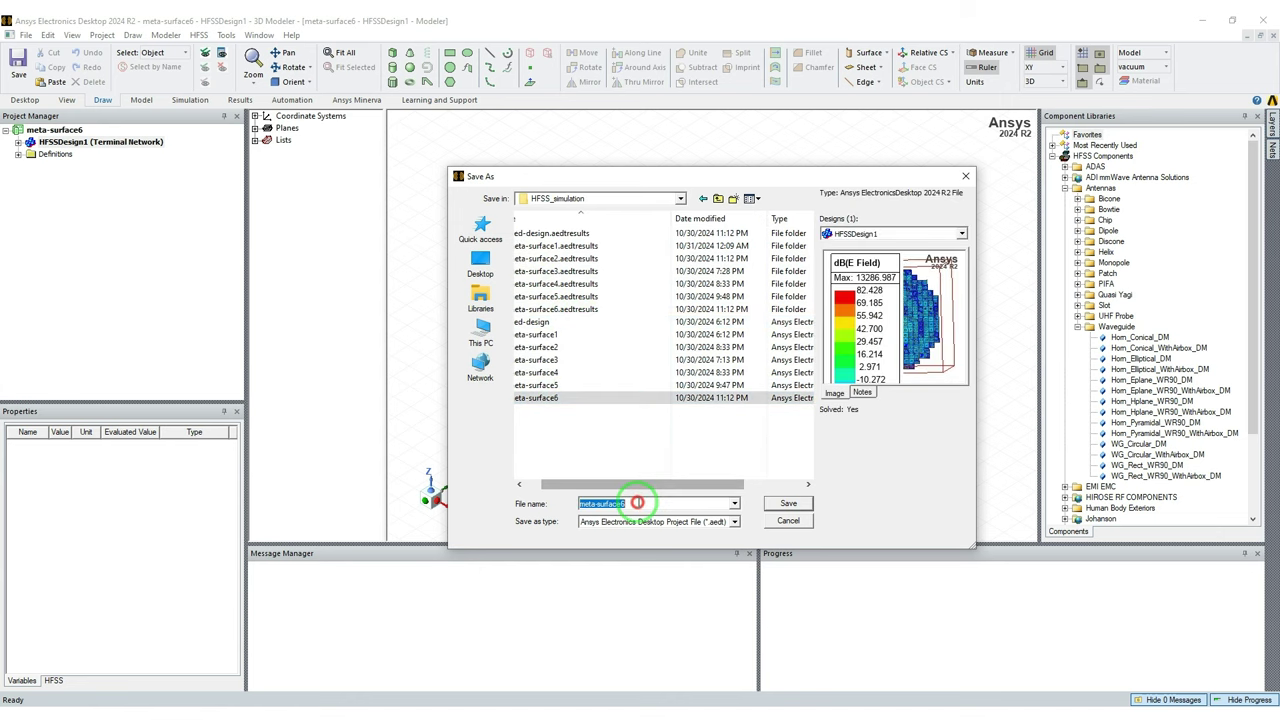
left_click(655, 503)
key("BackSpace")
type("7")
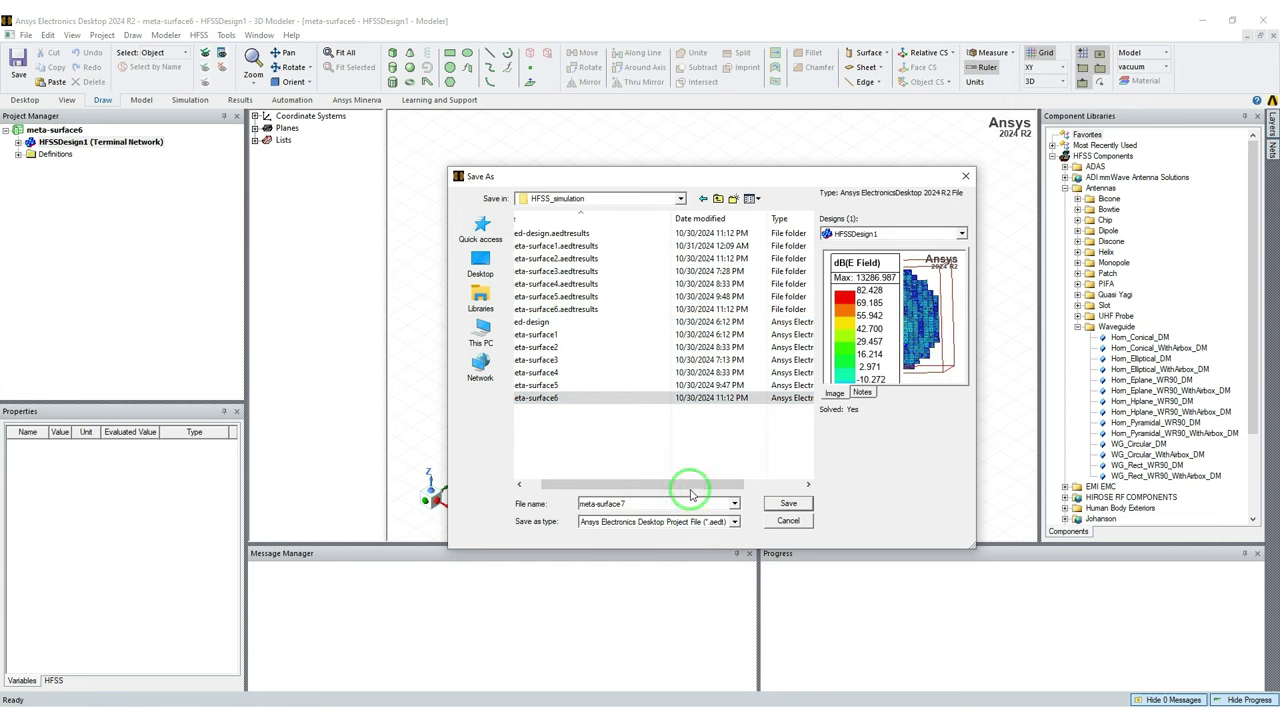
left_click(788, 503)
left_click(80, 130)
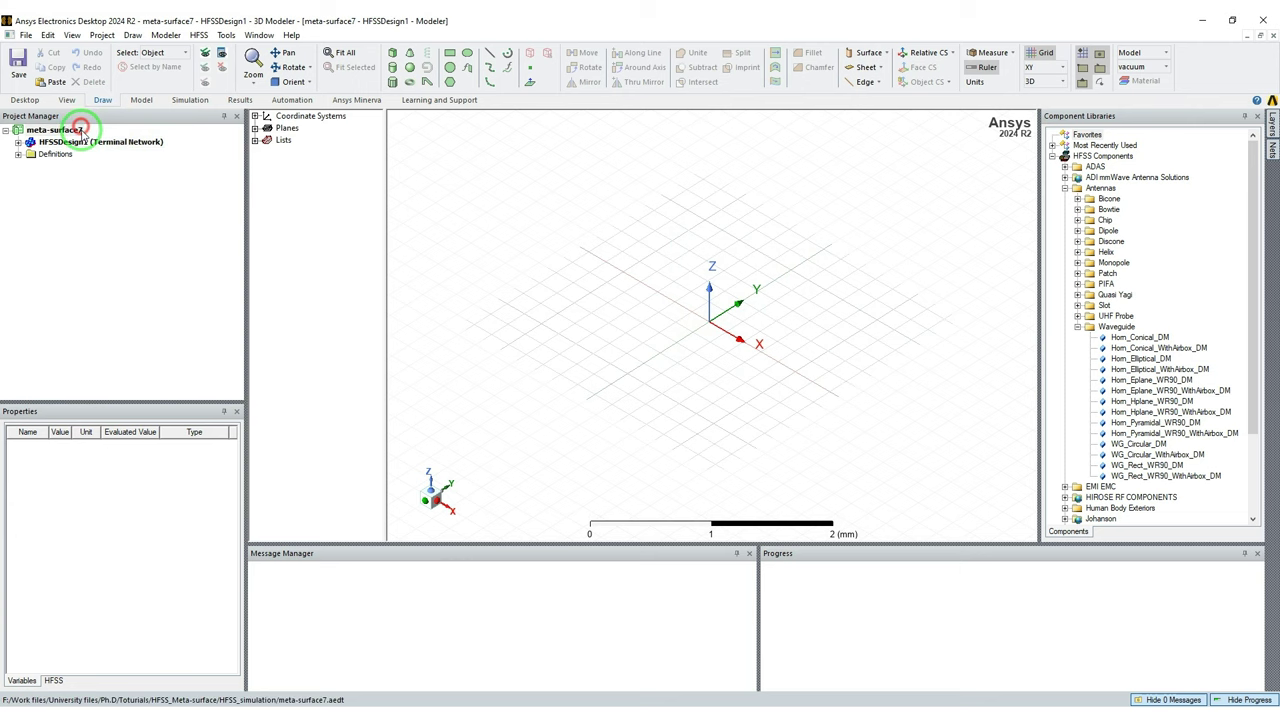
scroll(705, 318, "up", 2)
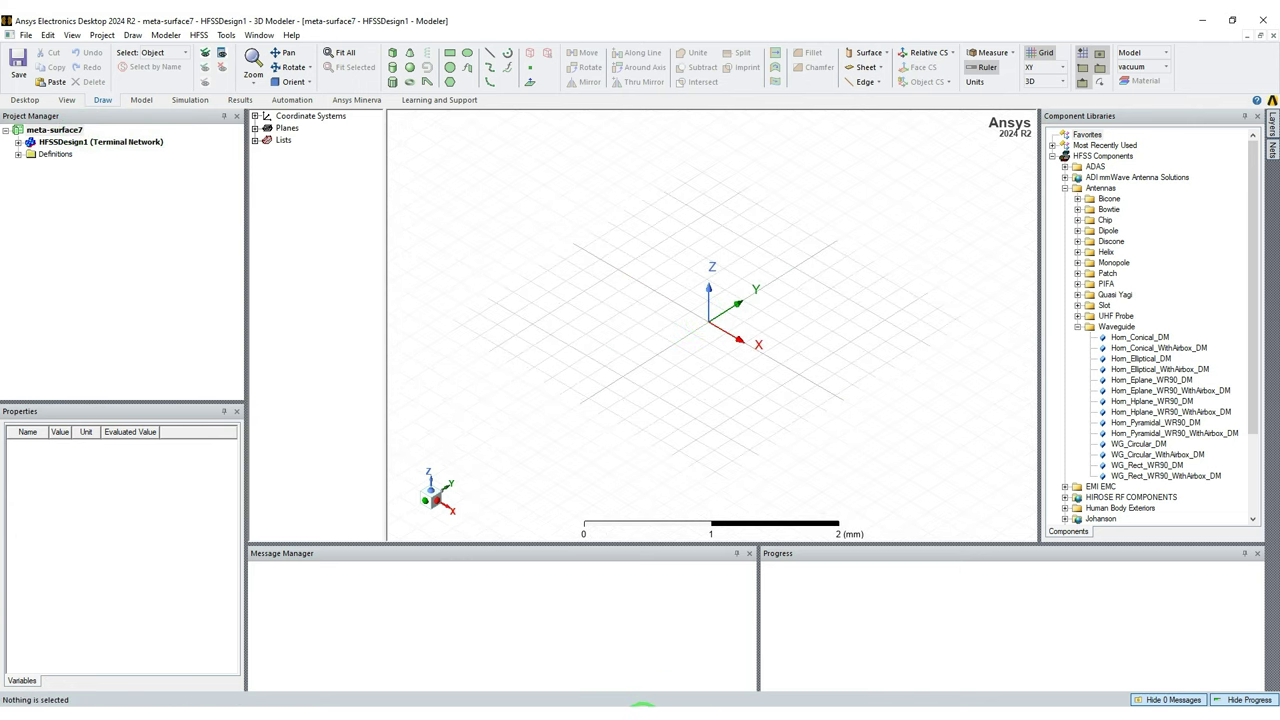
- Switch to Visual Studio Code and show the example parameters of pre_calculate_data in Jason_data_creator.py
left_click(643, 710)
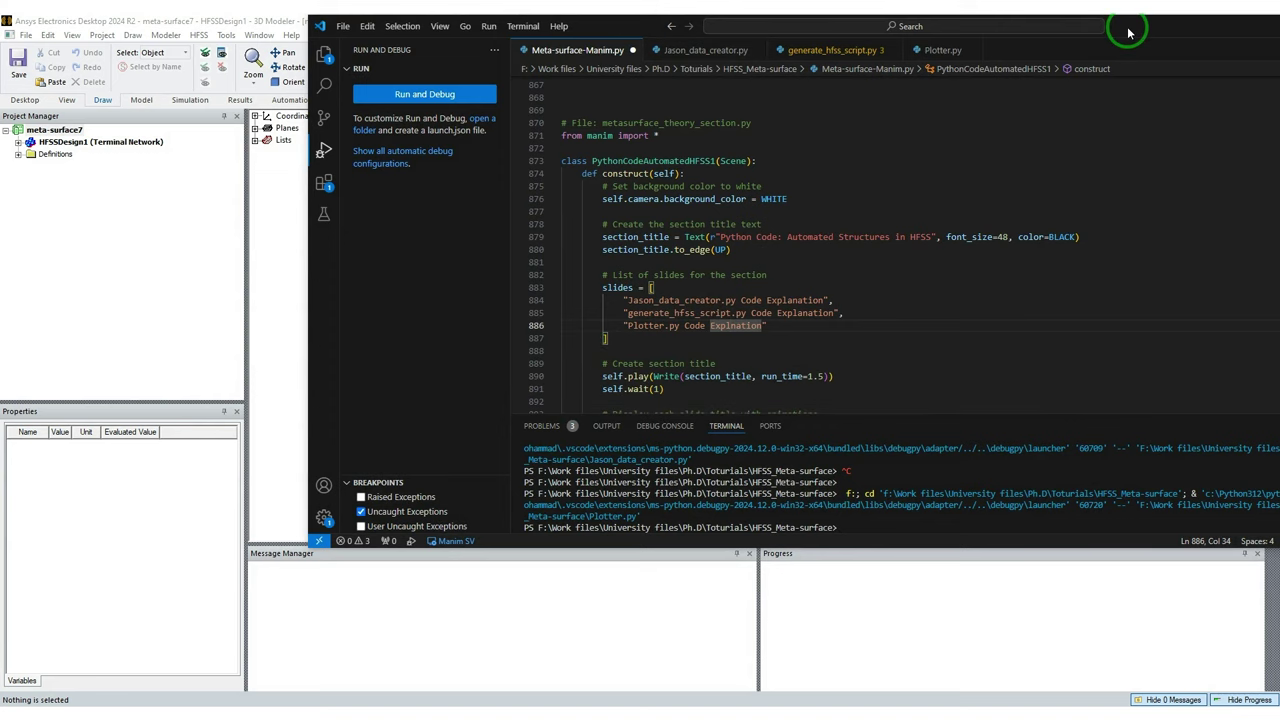
left_click_drag(1128, 33, 968, 114)
left_click(1143, 710)
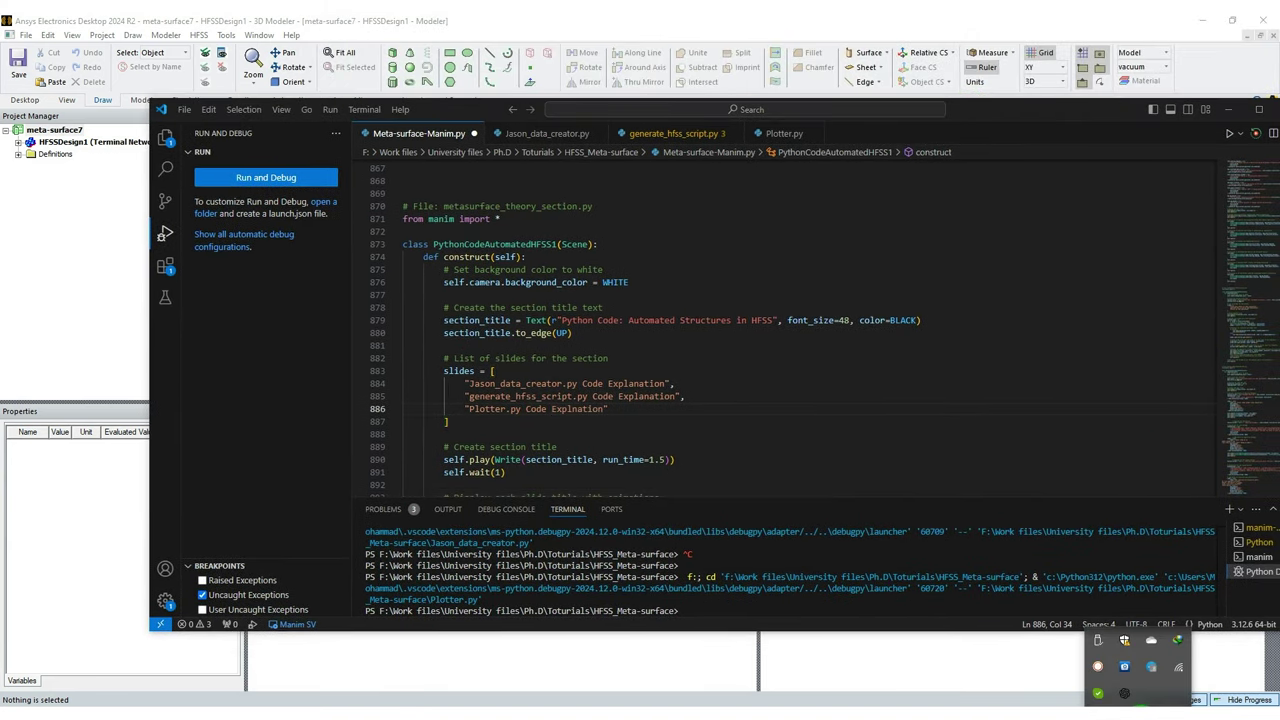
left_click(734, 392)
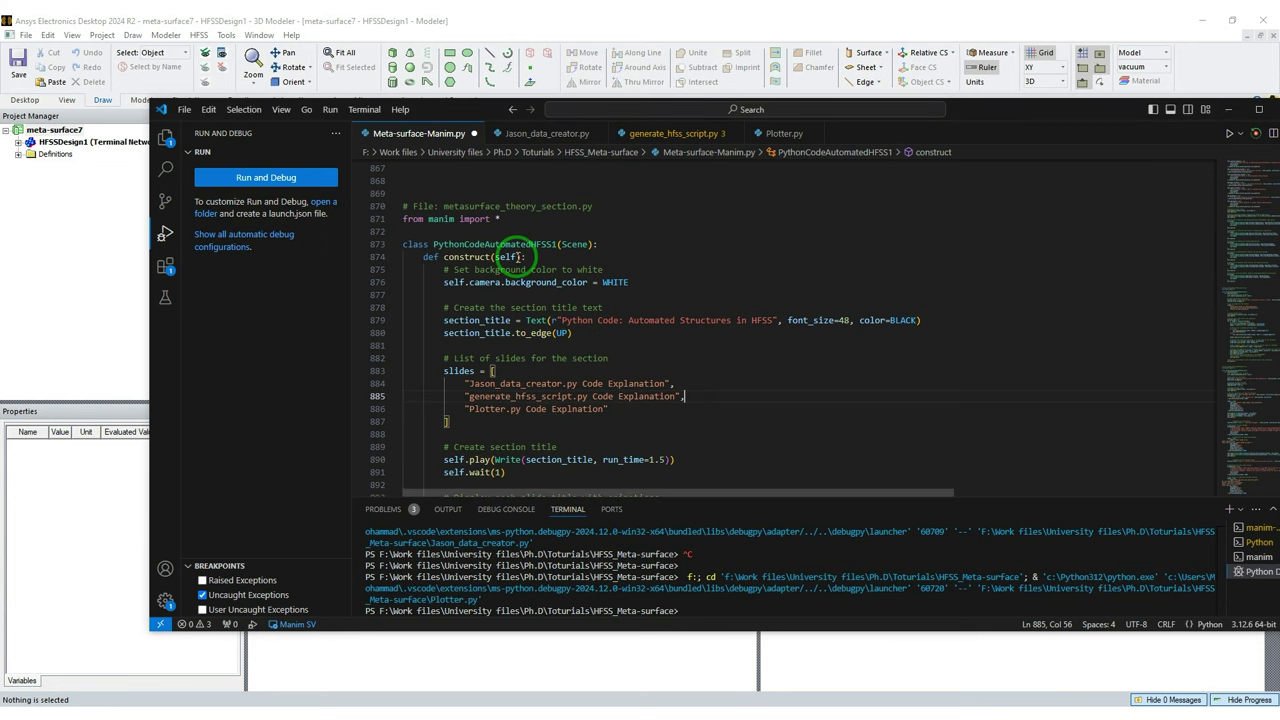
scroll(510, 257, "up", 15)
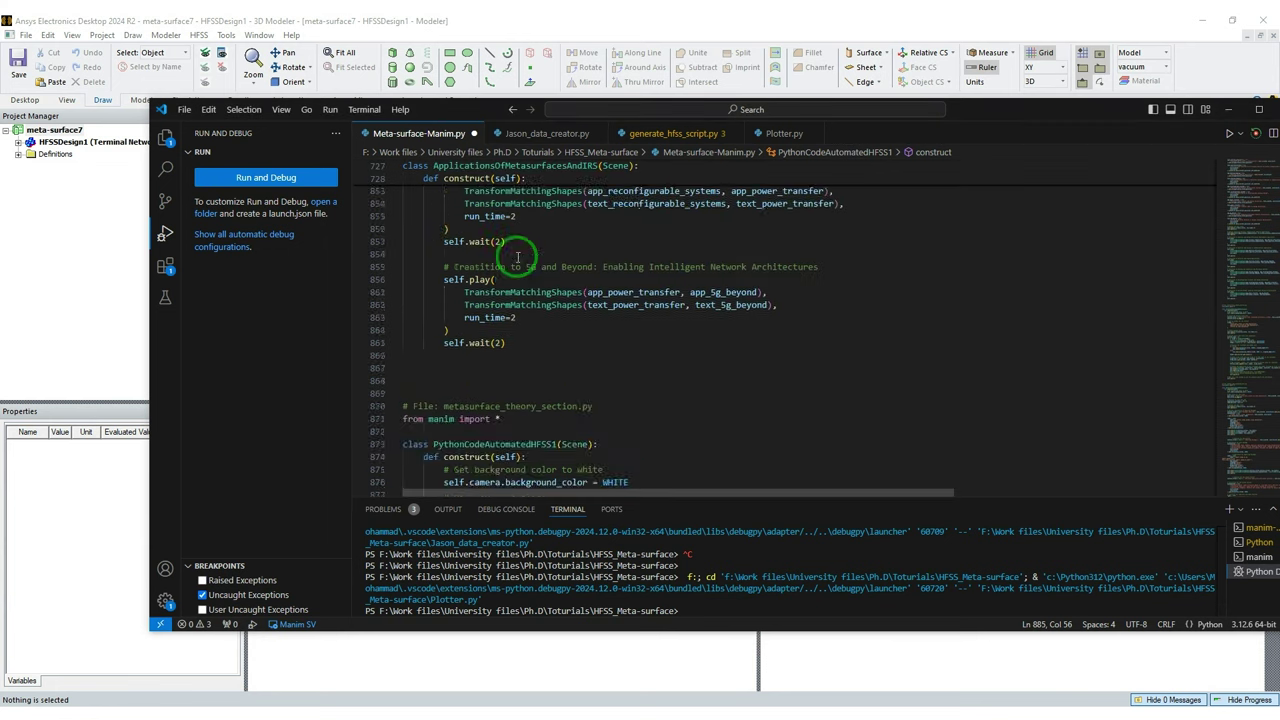
left_click(543, 133)
scroll(545, 260, "down", 5)
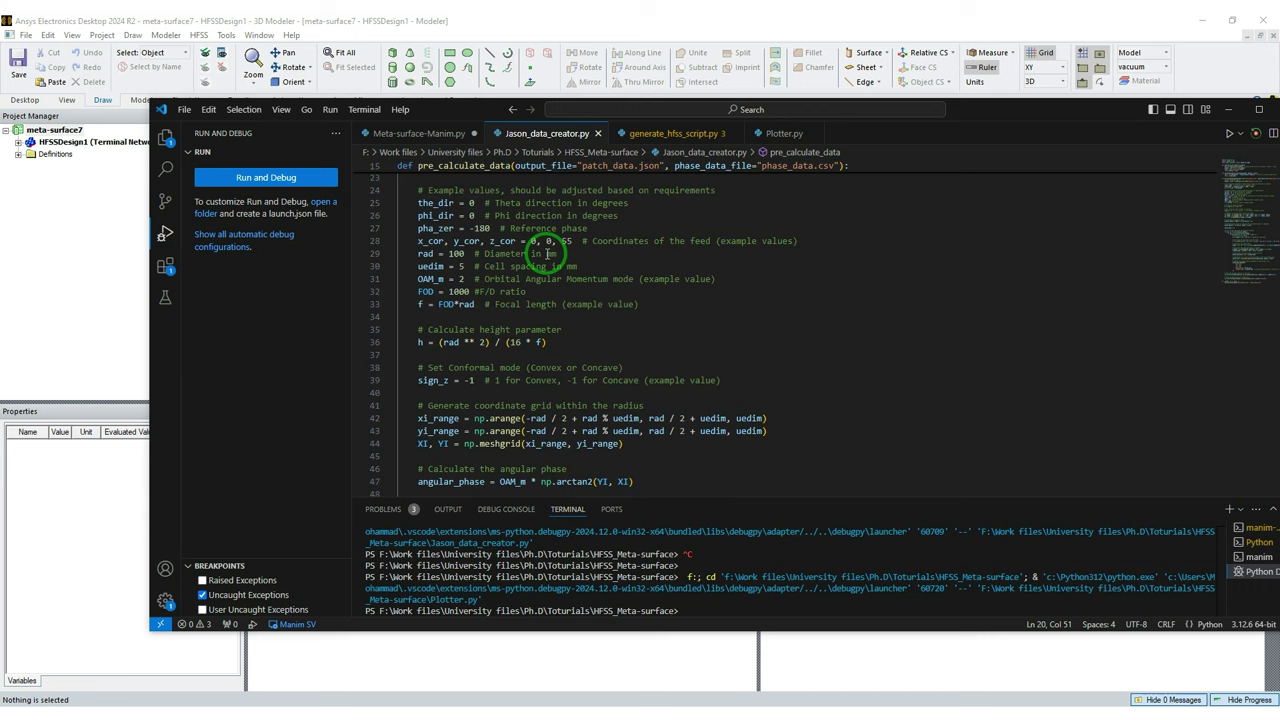
- Examine the beam direction, reference phase, phase data file, frequency and OAM mode settings in pre_calculate_data
scroll(465, 235, "down", 1)
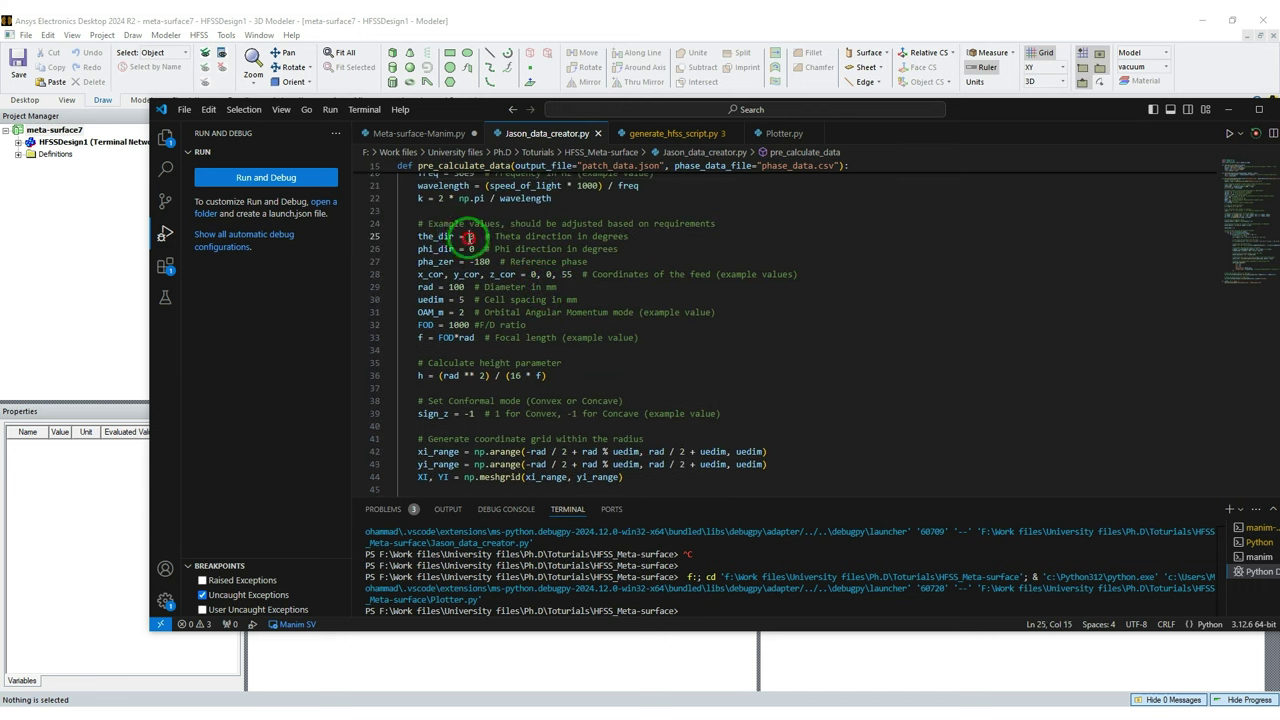
left_click_drag(418, 237, 484, 261)
left_click(420, 249)
left_click(487, 261)
scroll(508, 268, "up", 6)
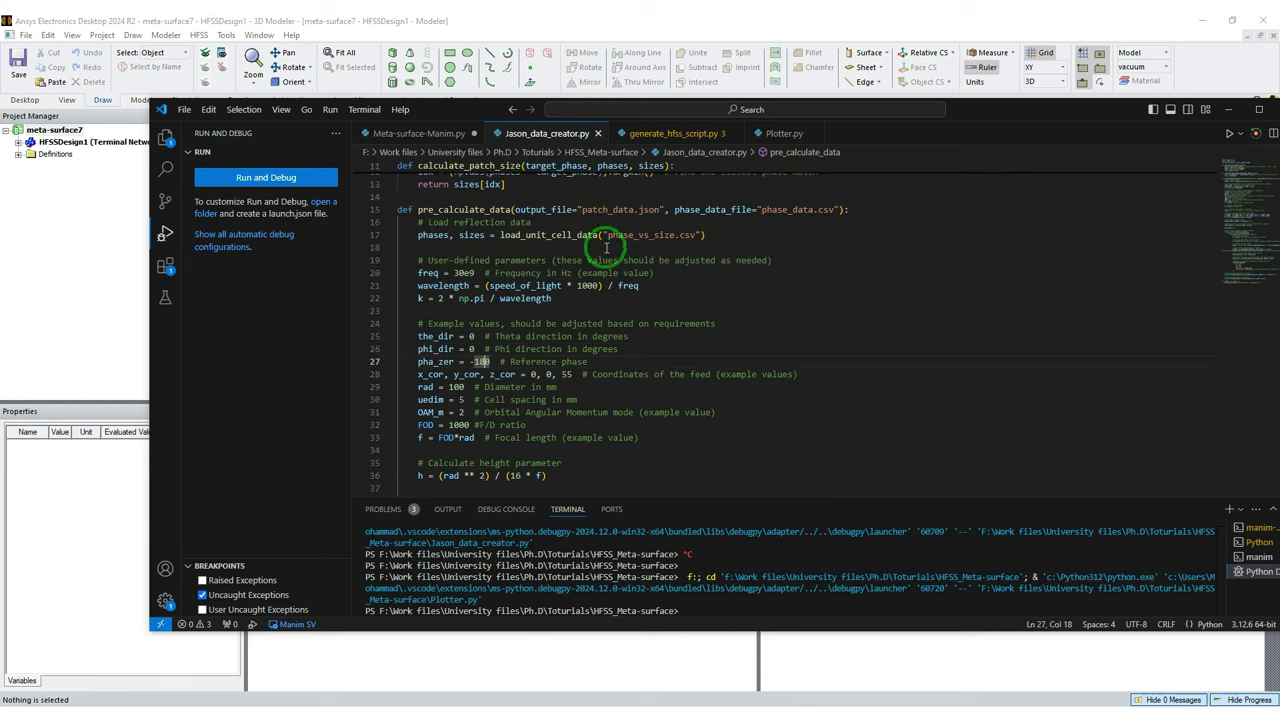
scroll(618, 262, "down", 6)
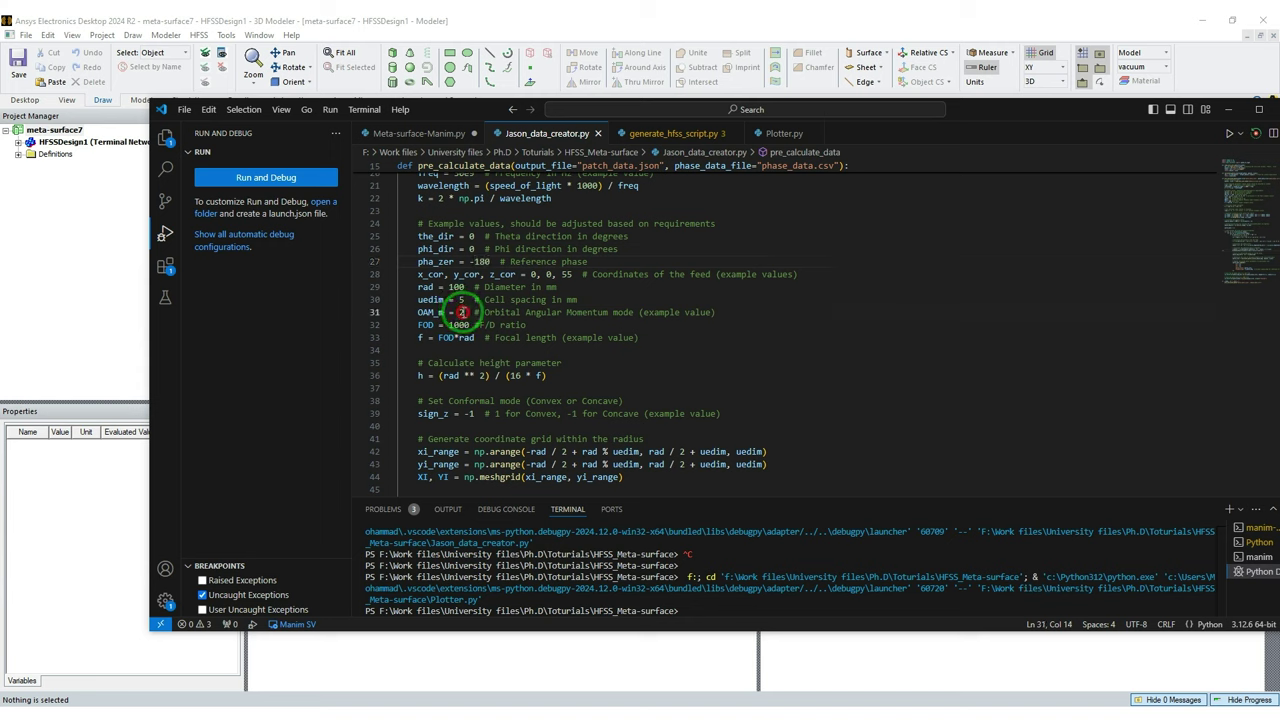
- In pre_calculate_data, set the OAM_m mode to 0 and the conformal mode sign_z to +1
key("BackSpace")
type("3")
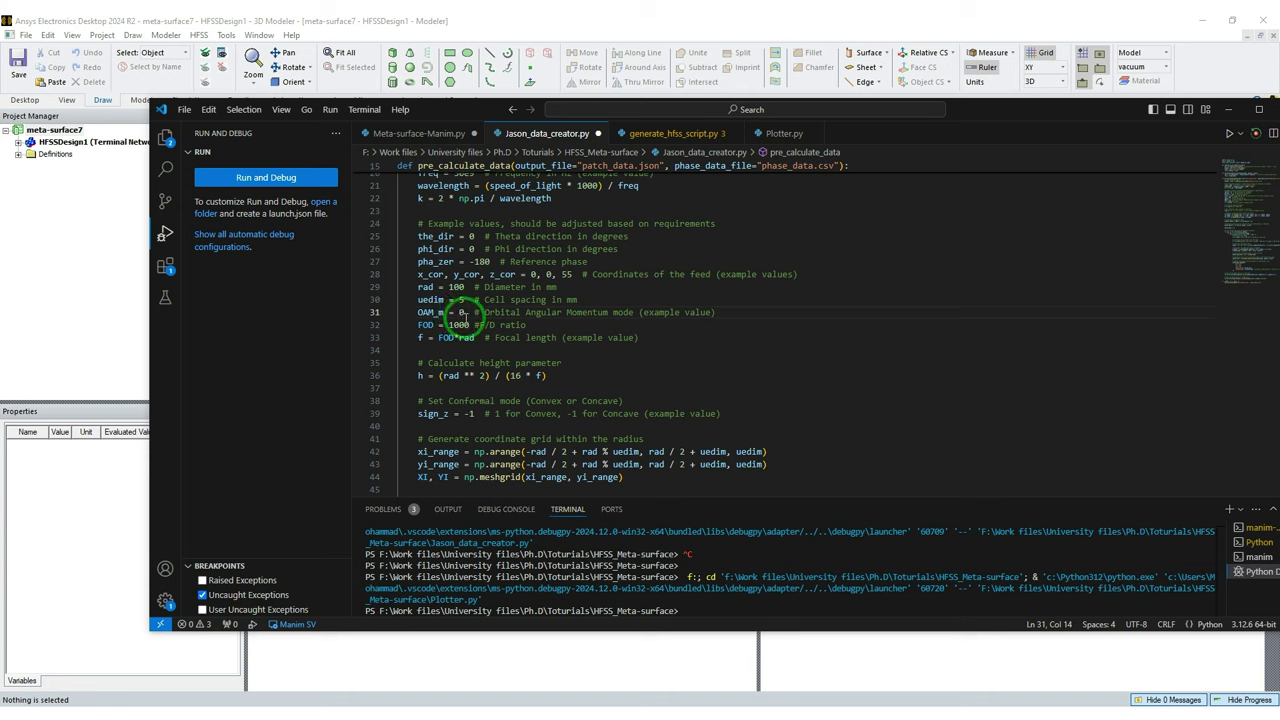
left_click_drag(424, 300, 583, 299)
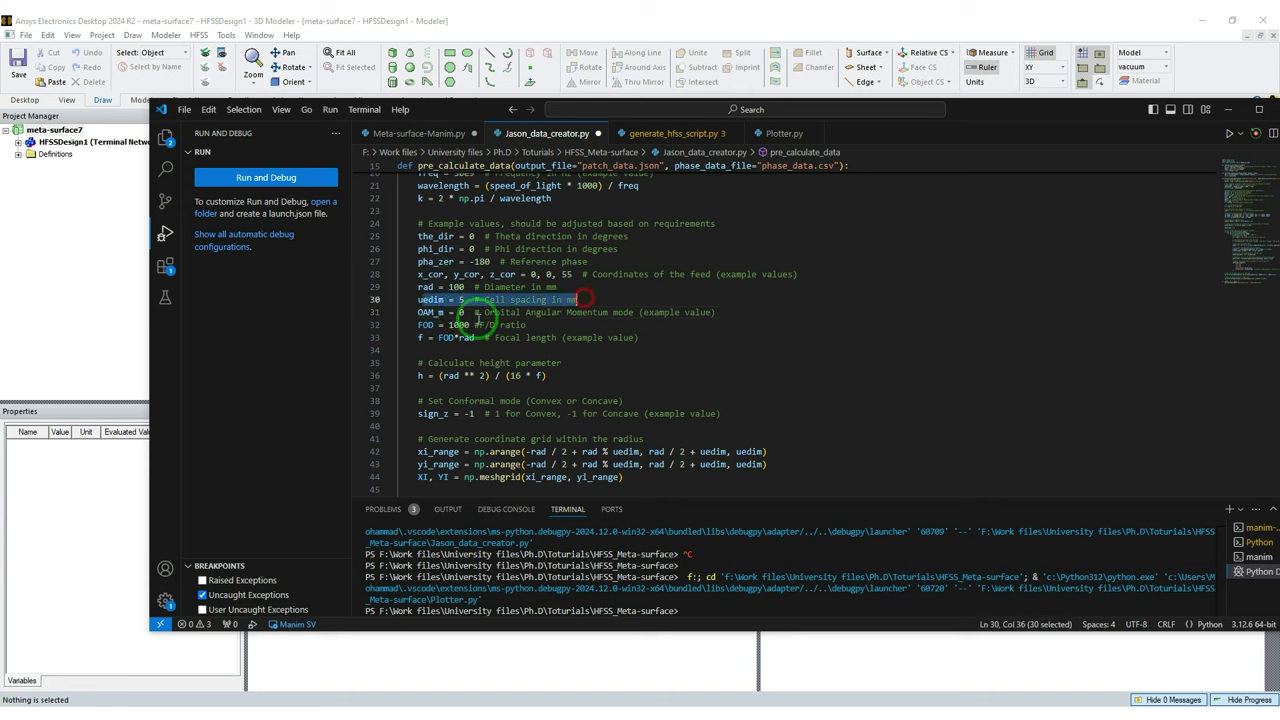
left_click(467, 324)
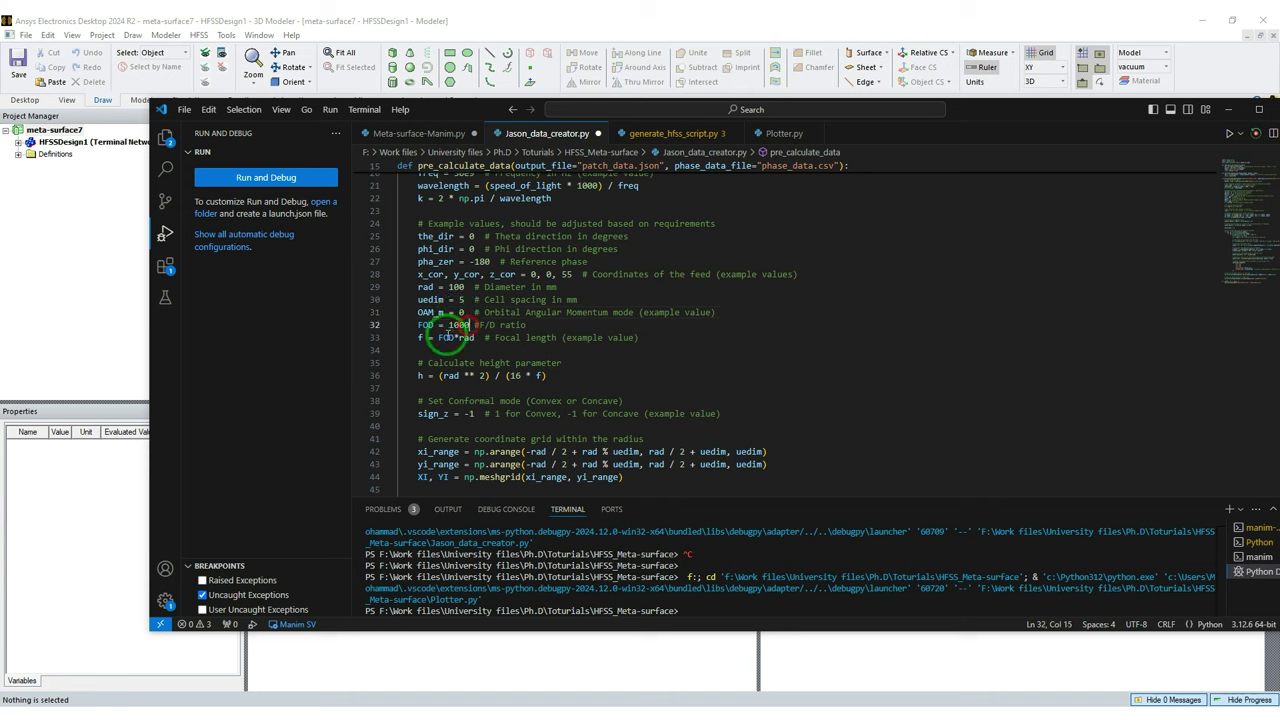
left_click(469, 350)
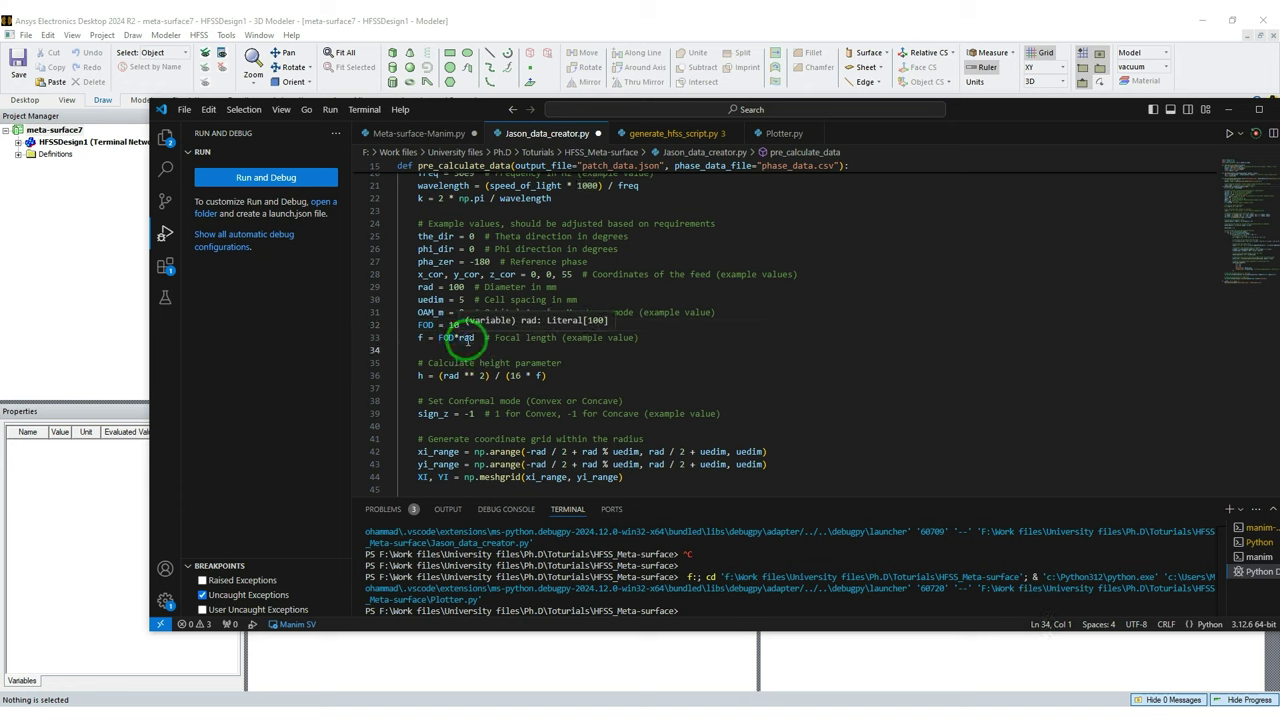
scroll(491, 362, "down", 2)
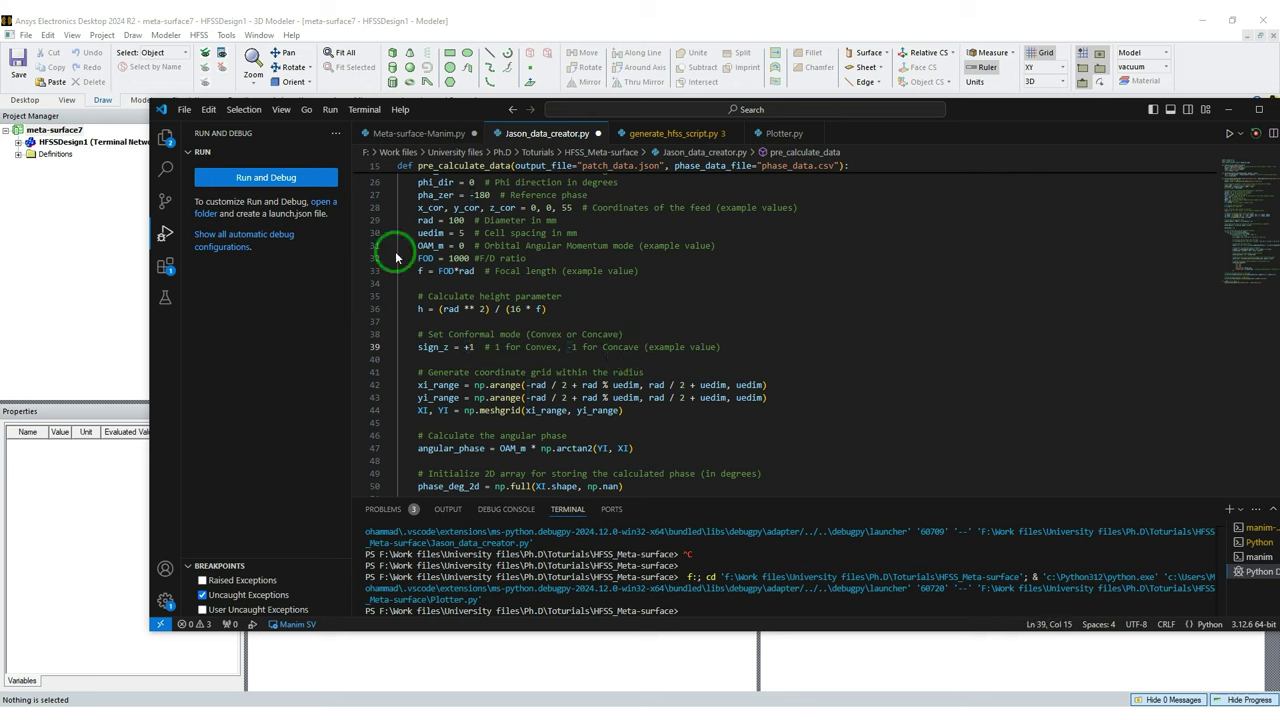
- Try an F/D ratio of 3 for FOD and restore it to 1000
double_click(459, 258)
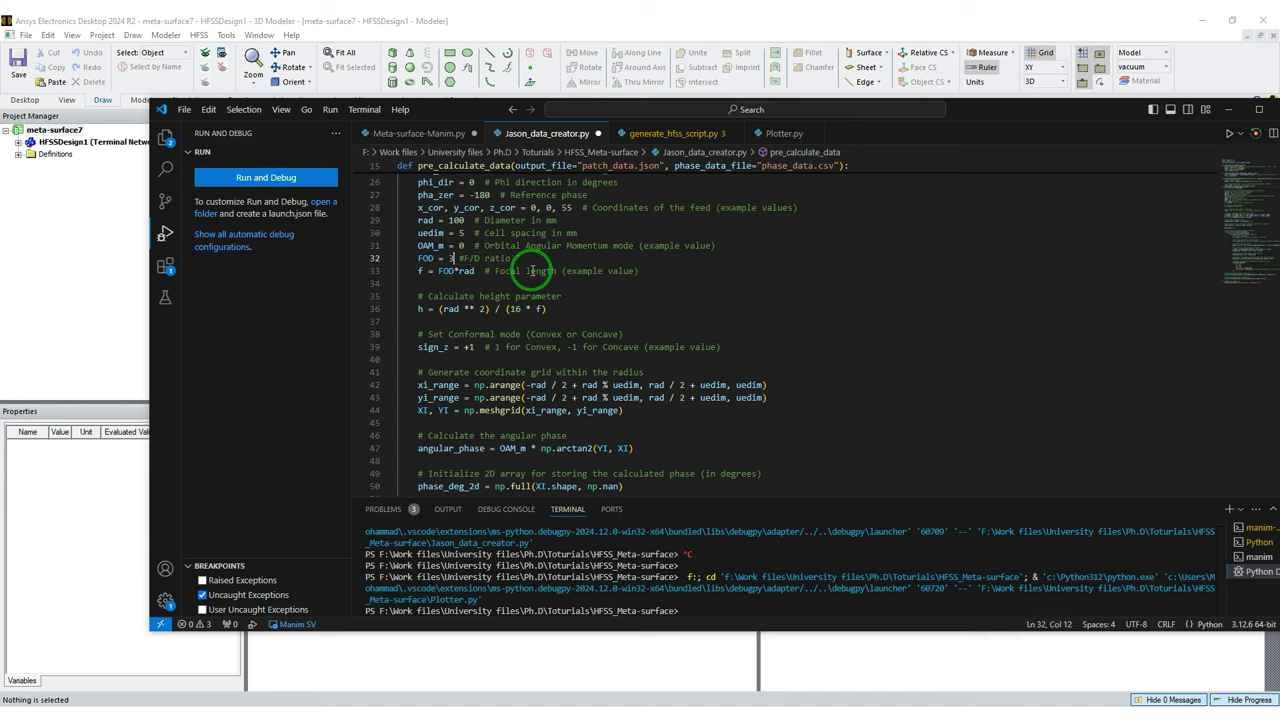
type("1000")
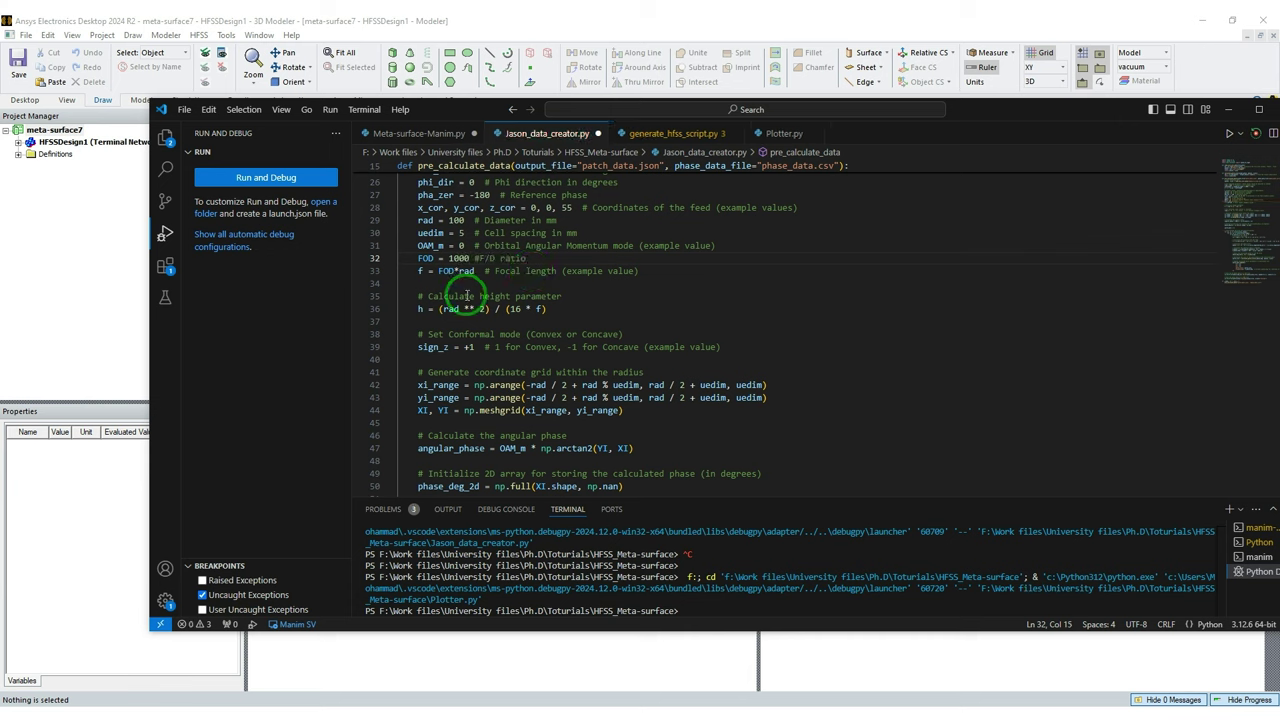
scroll(445, 346, "up", 3)
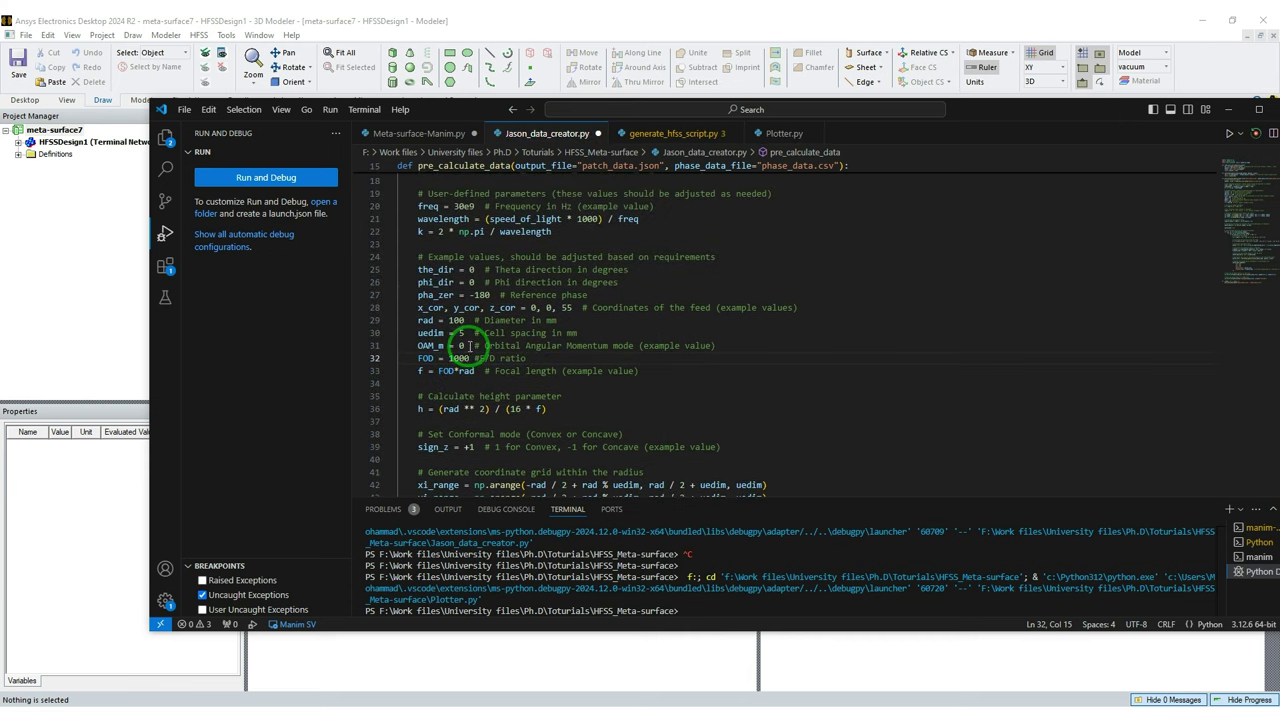
scroll(469, 346, "up", 1)
scroll(469, 345, "down", 3)
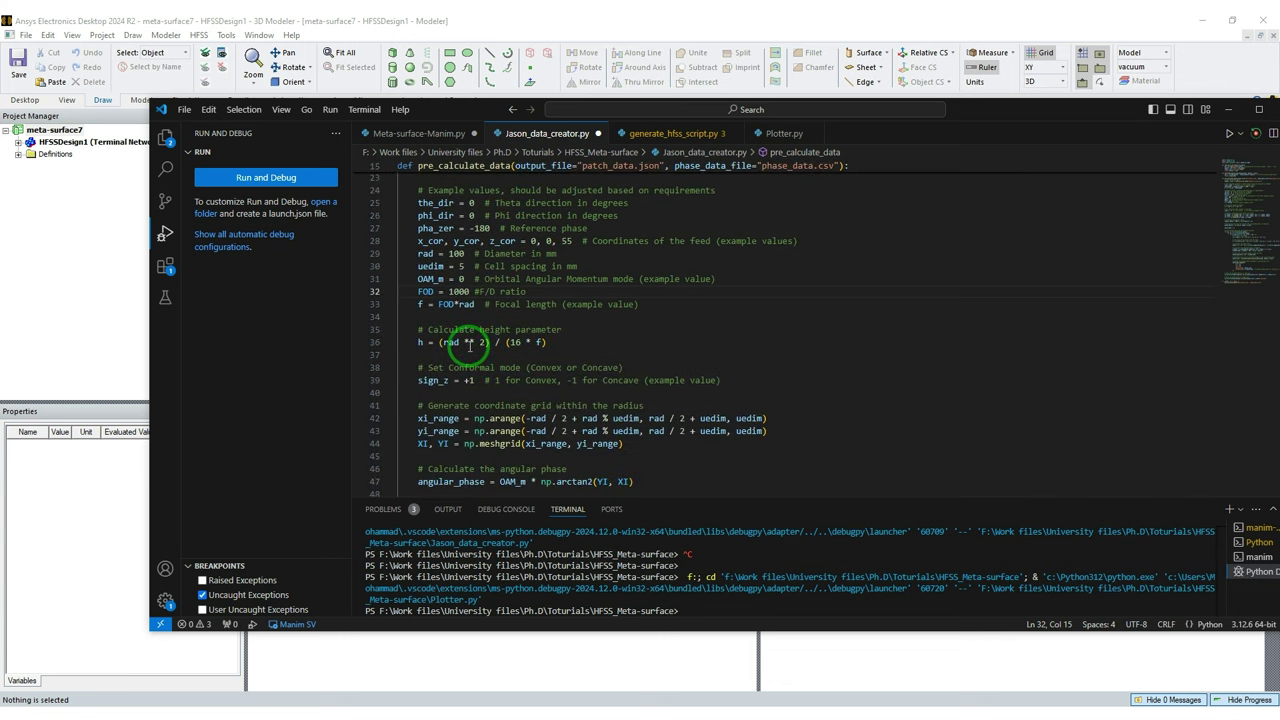
- Run Jason_data_creator.py in the debugger and dismiss the Manim scene name prompt
left_click(364, 110)
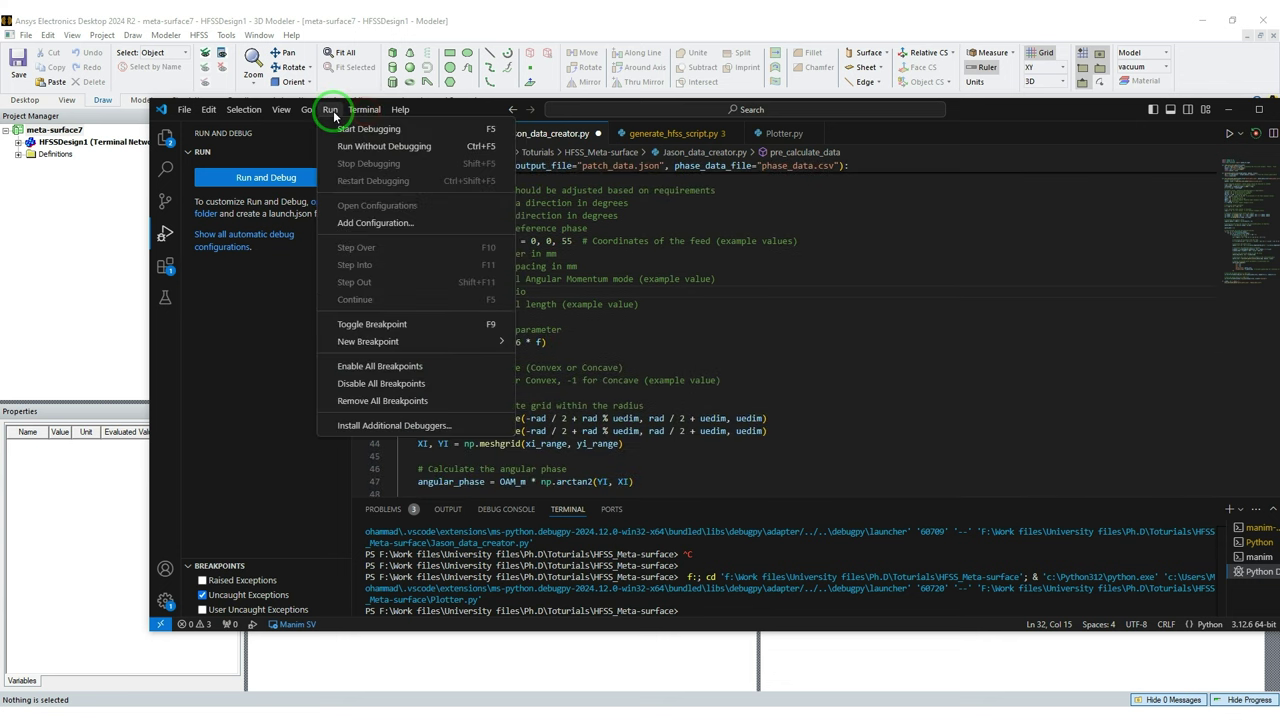
left_click(401, 130)
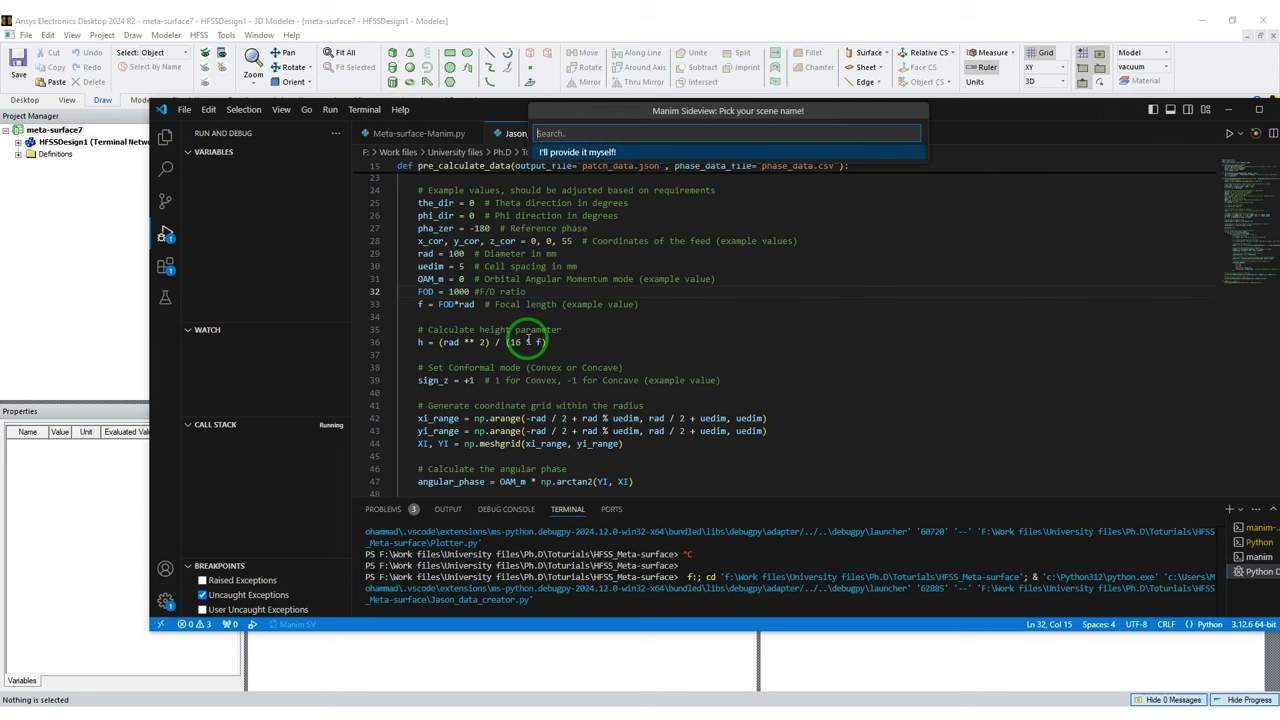
left_click(647, 311)
- Run Plotter.py in the debugger to plot the phase data as phase_plot.png
left_click(782, 135)
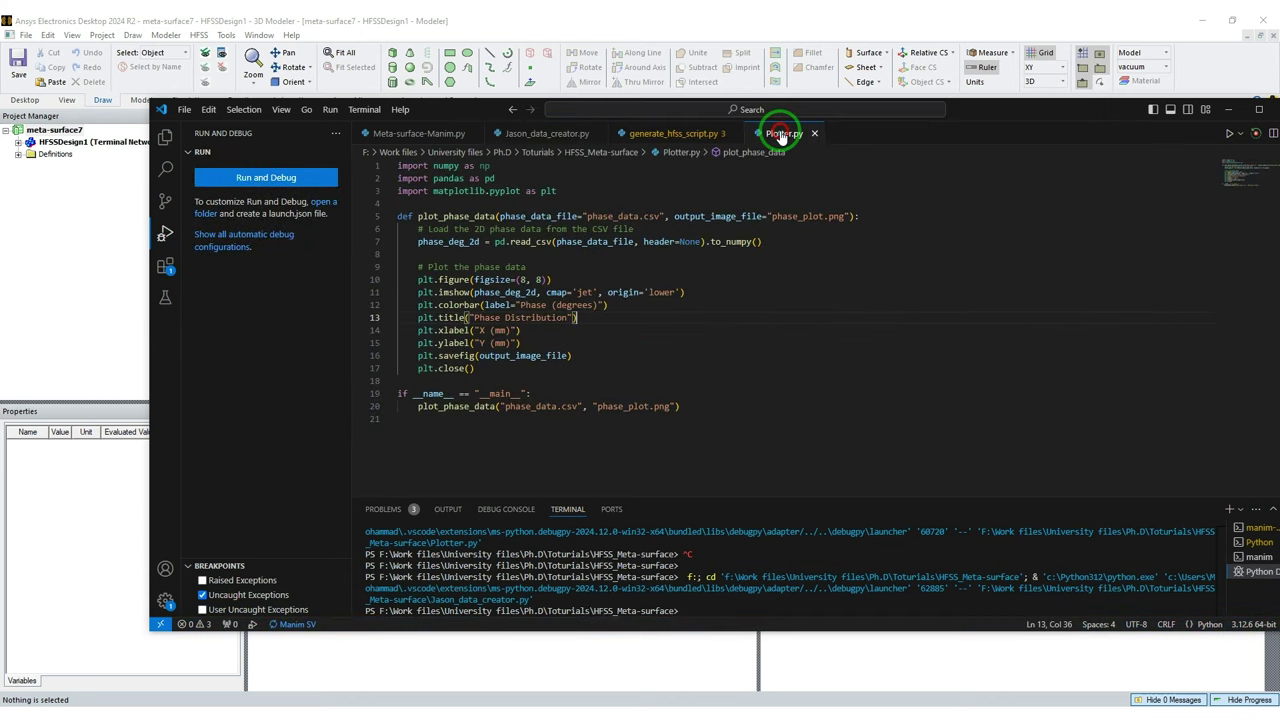
left_click(330, 111)
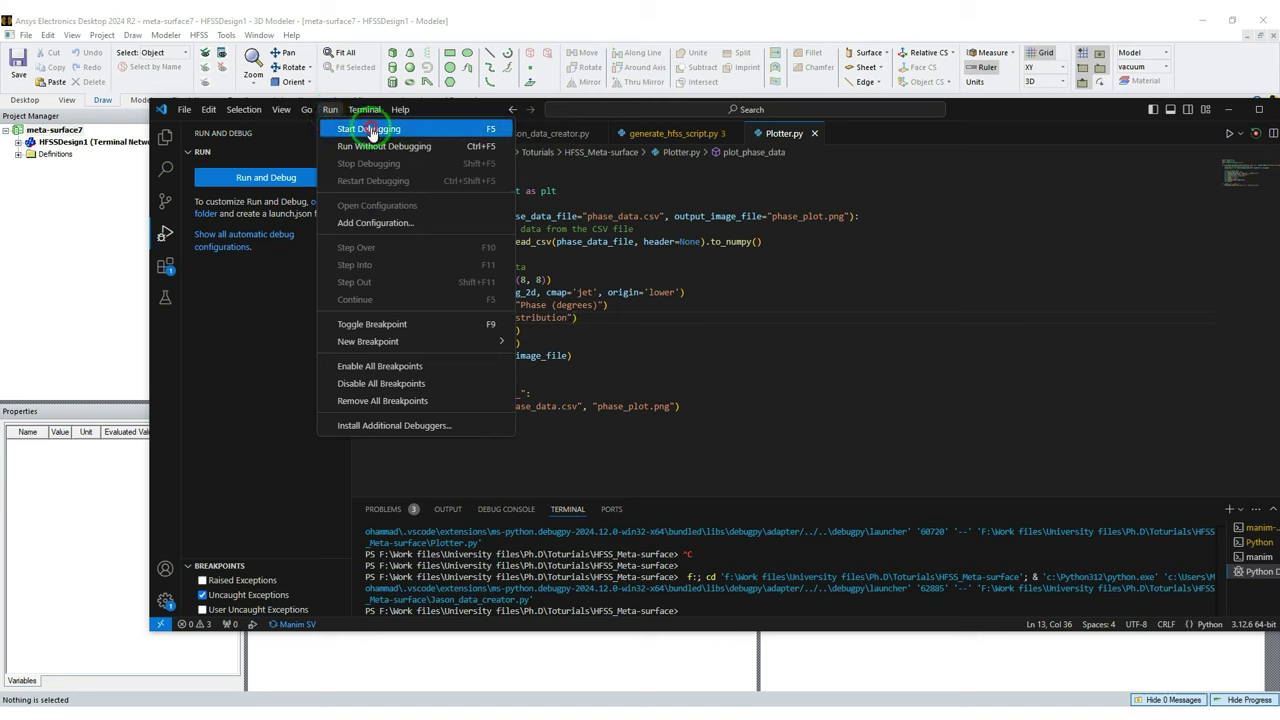
left_click(369, 130)
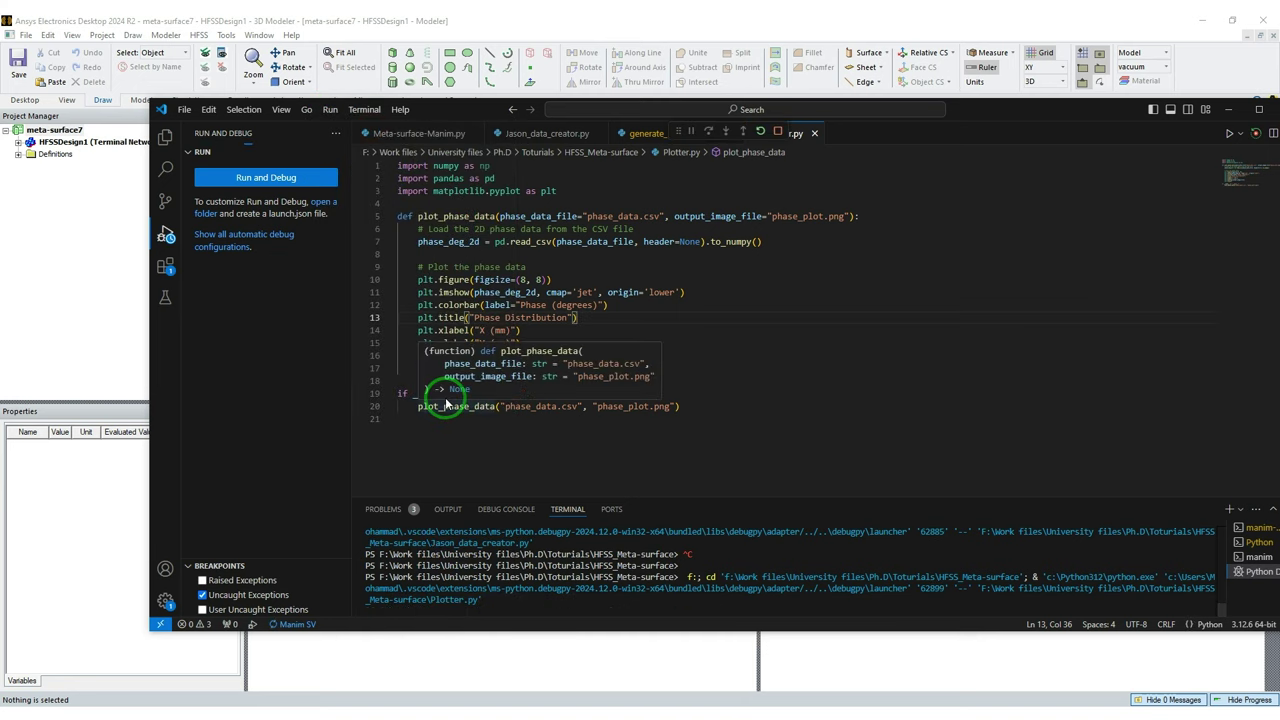
- Switch to the HFSS_Meta-surface folder in File Explorer, preview the phase_plot image, and minimize the folder window
mouse_move(290, 698)
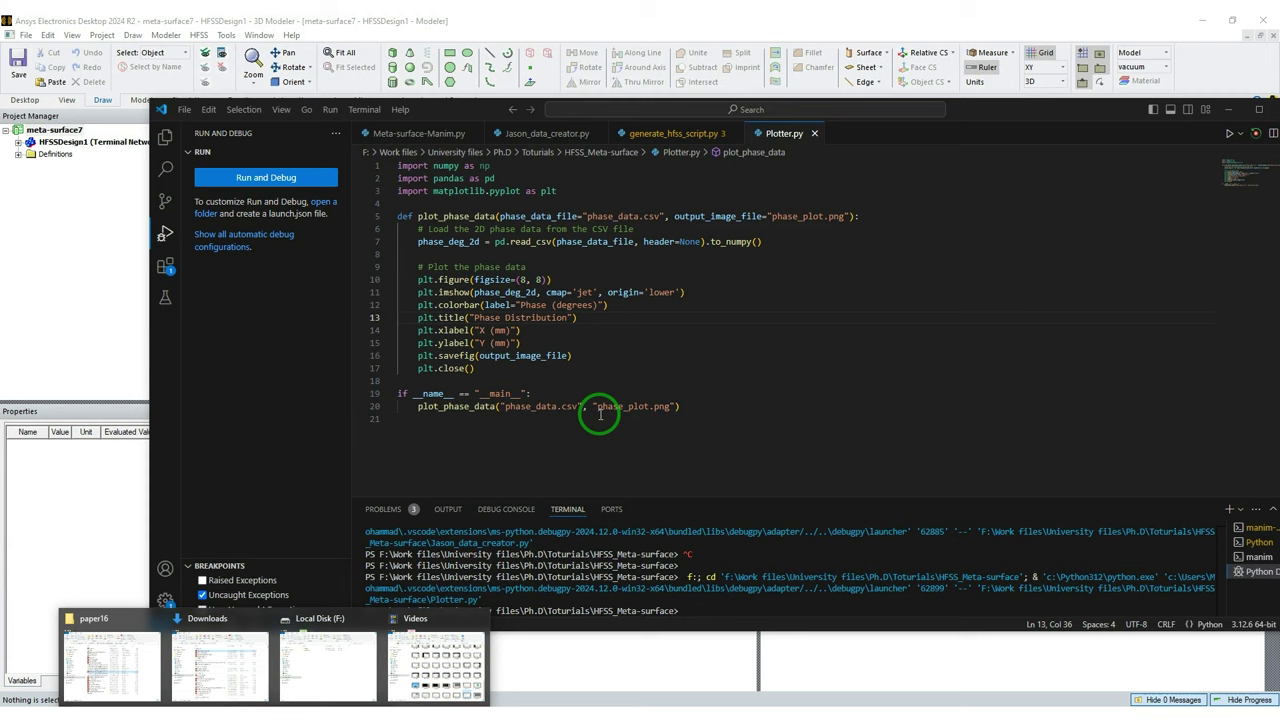
left_click(327, 665)
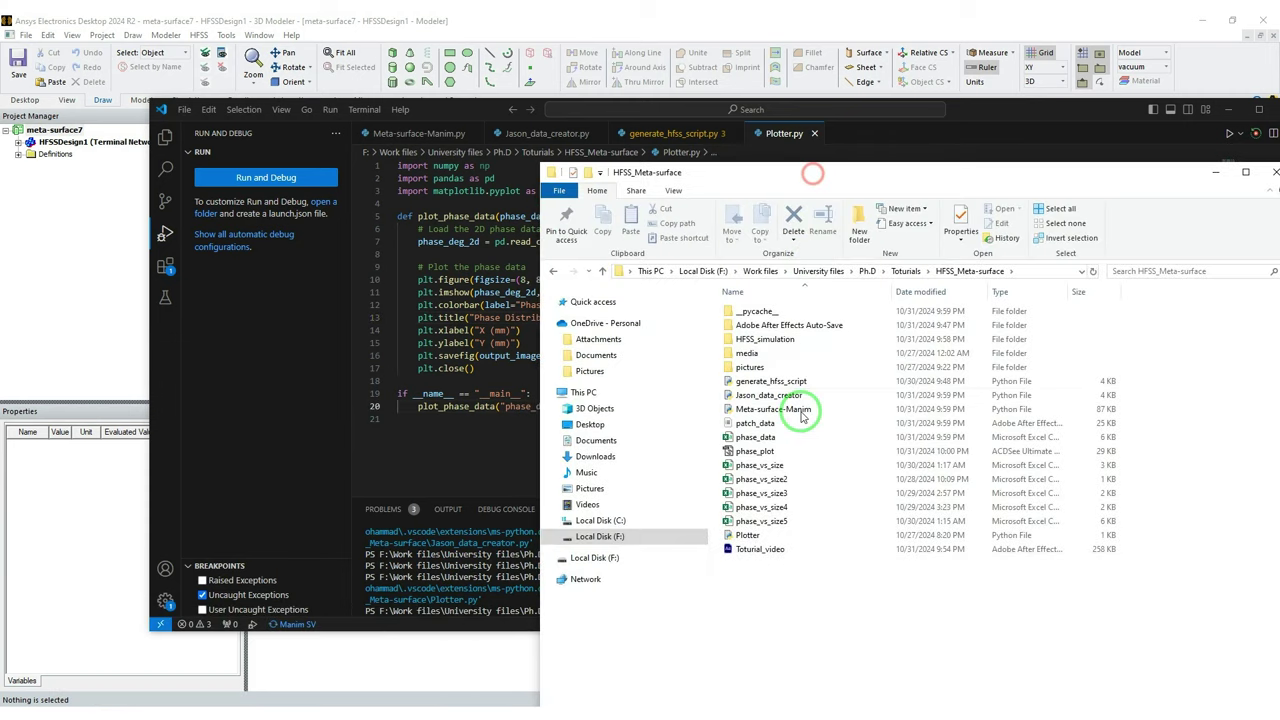
left_click(766, 452)
right_click(766, 452)
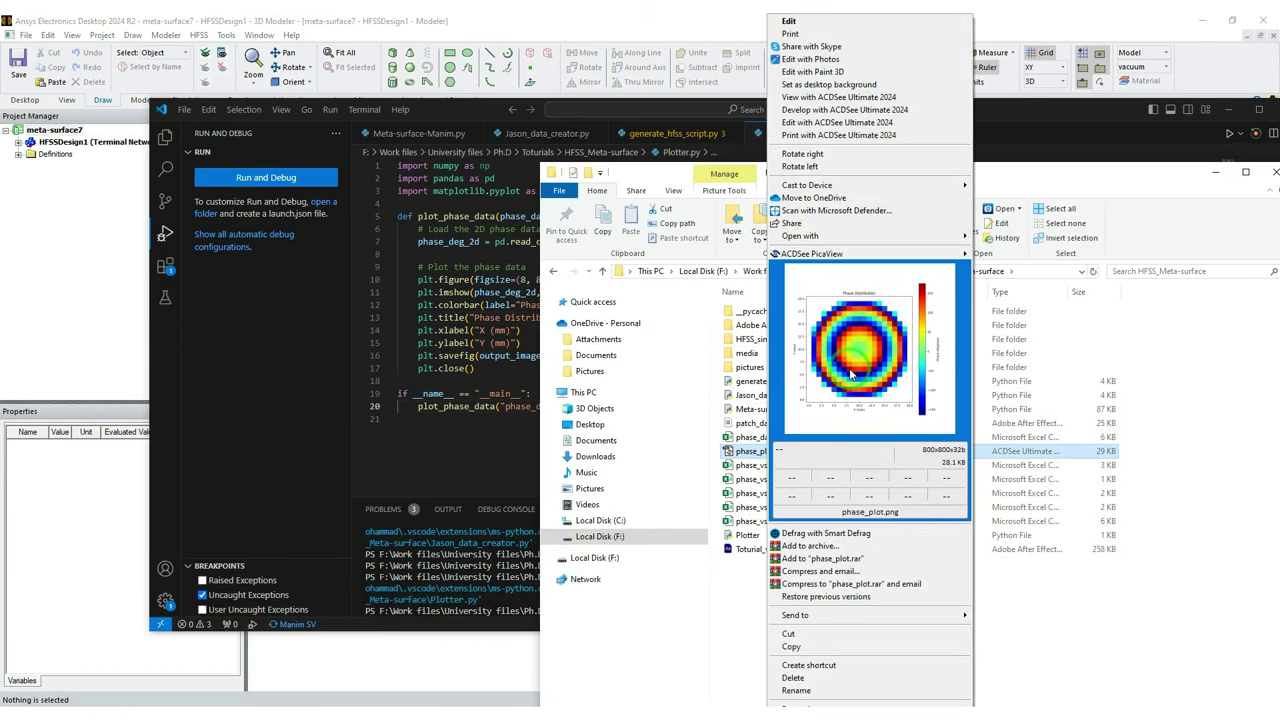
left_click_drag(766, 452, 903, 371)
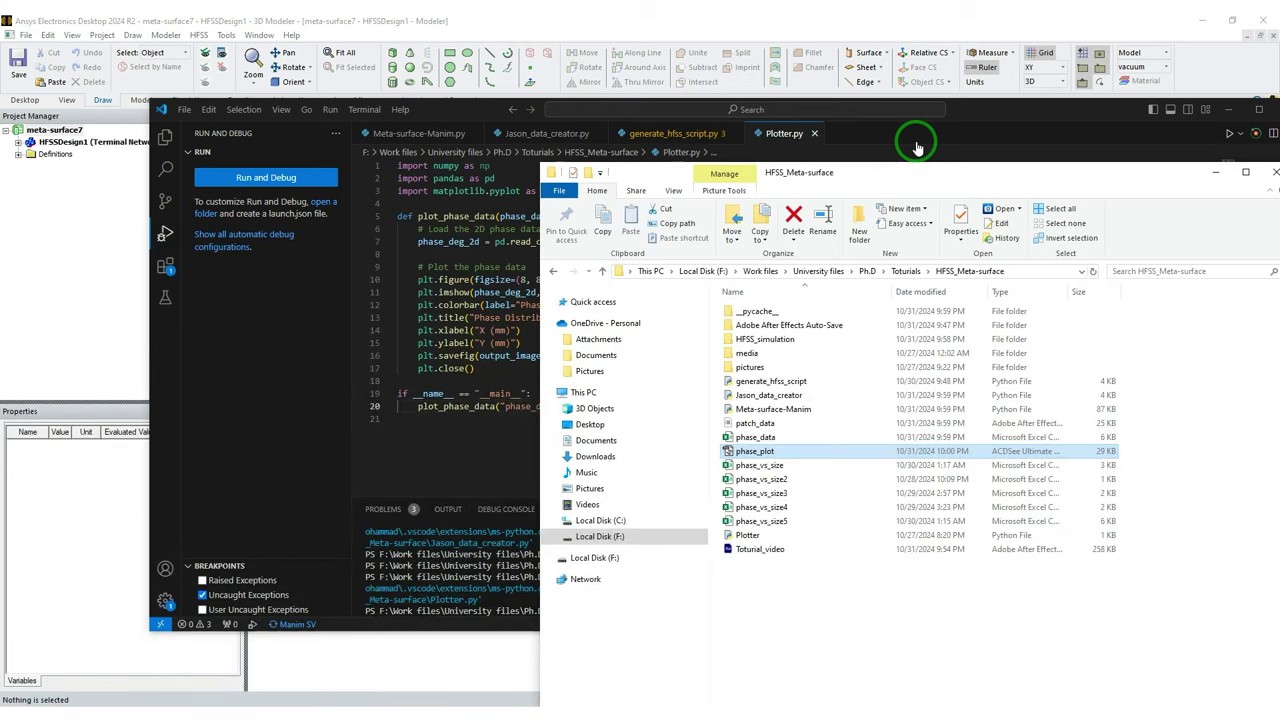
double_click(960, 177)
left_click(1123, 177)
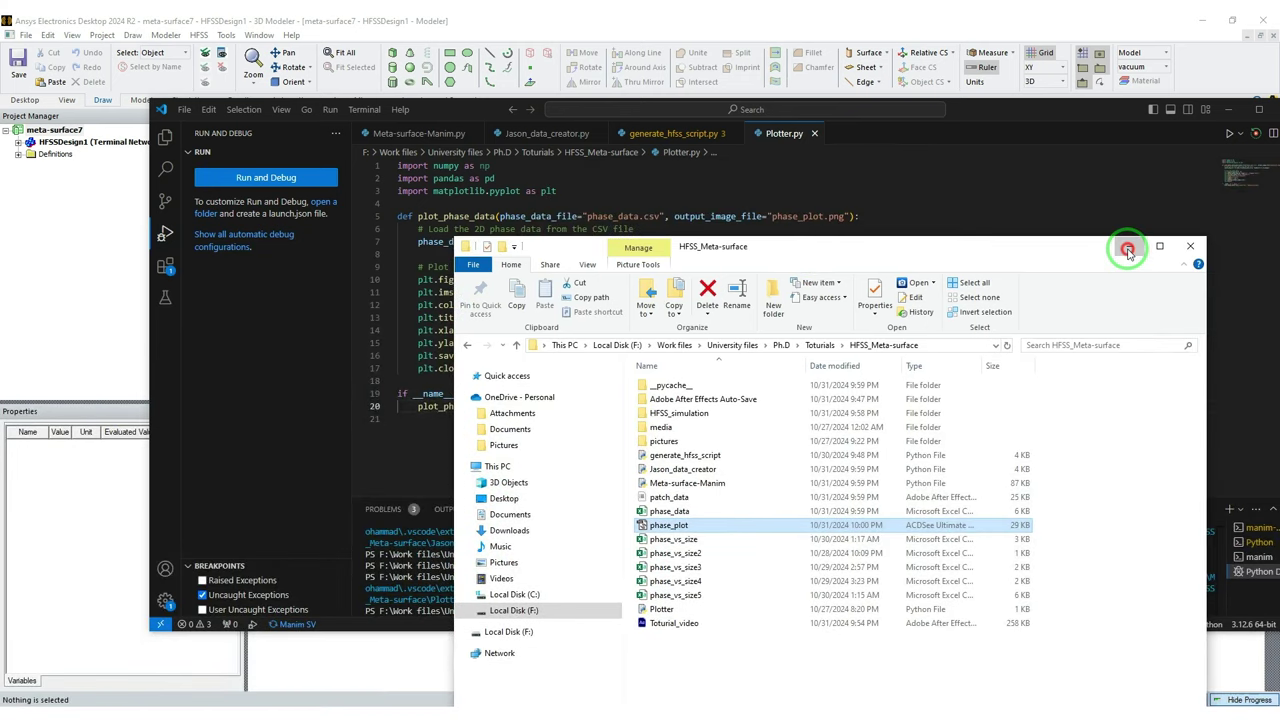
- In generate_hfss_script.py, set the active project to meta-surface7 and check the path of the patch_data.json file
left_click_drag(1003, 120, 940, 194)
left_click(641, 216)
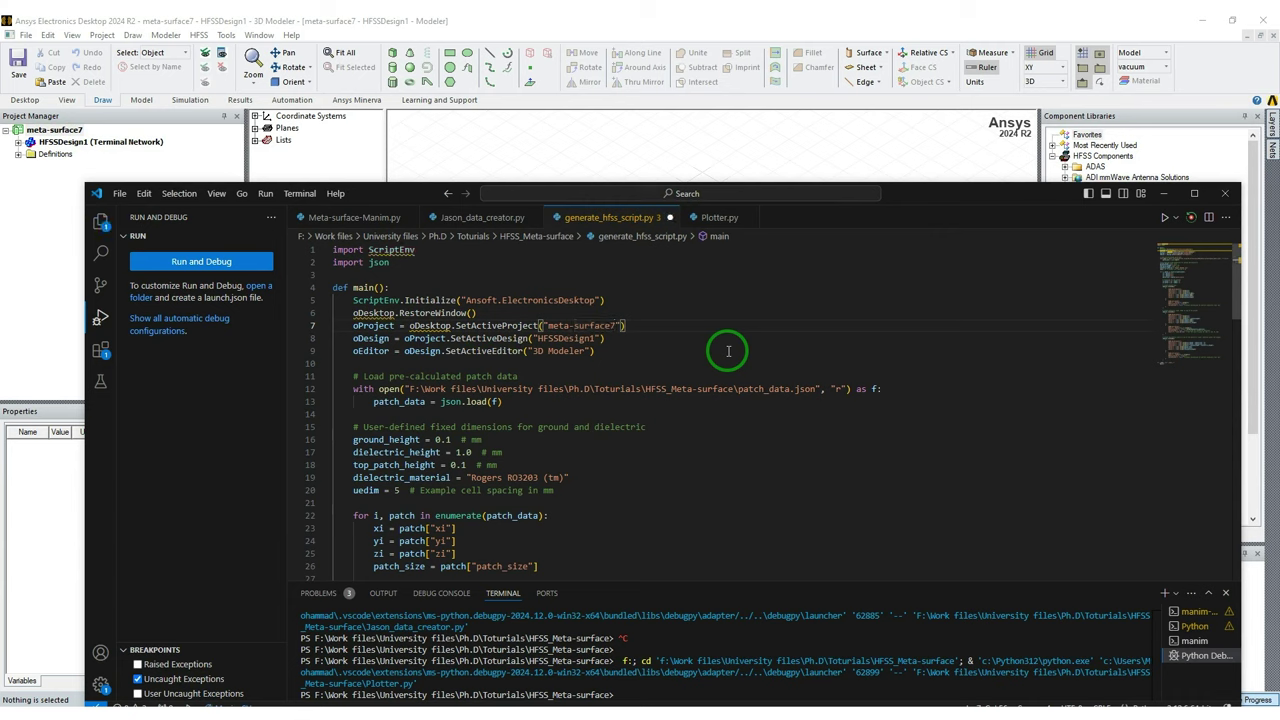
left_click_drag(409, 389, 812, 389)
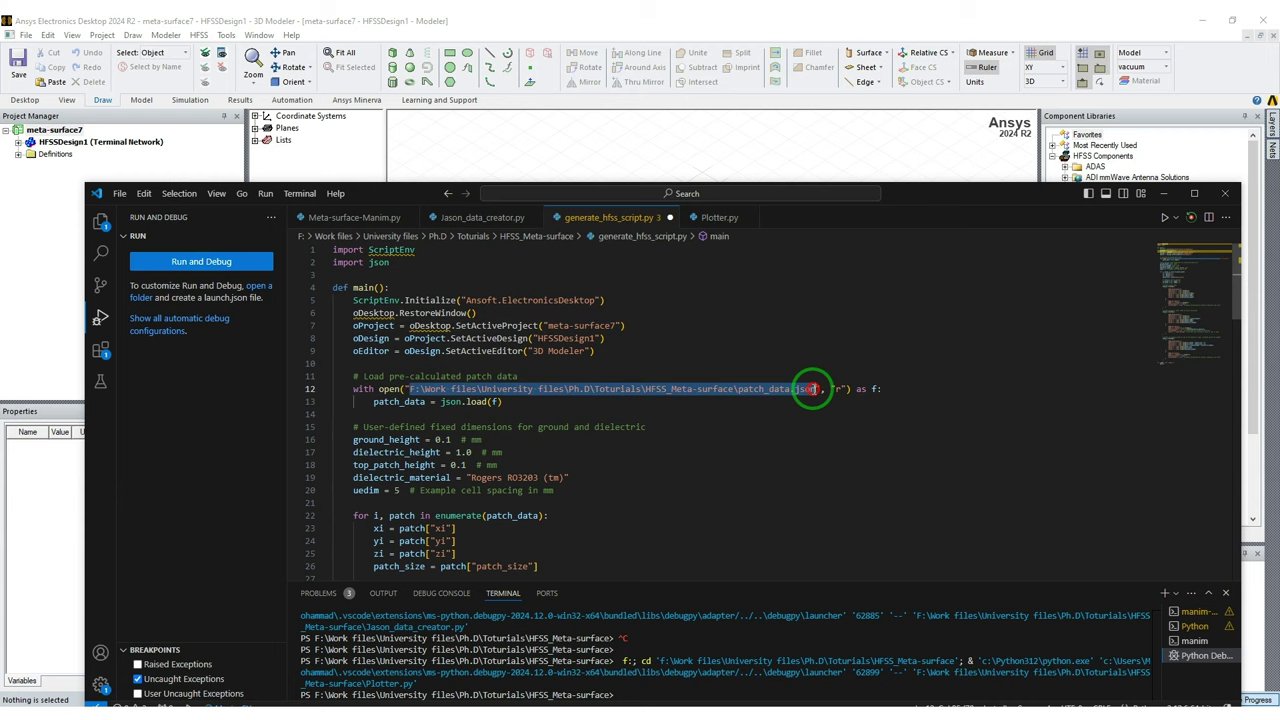
left_click(754, 403)
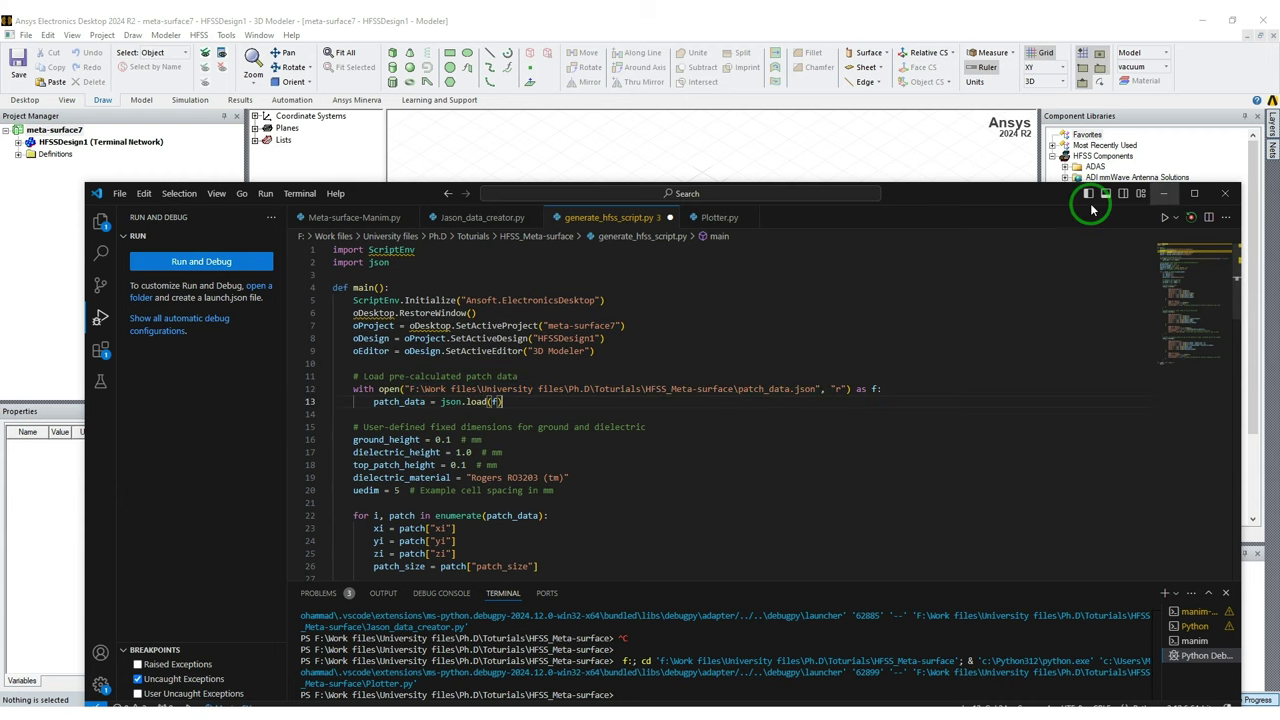
left_click_drag(389, 187, 343, 165)
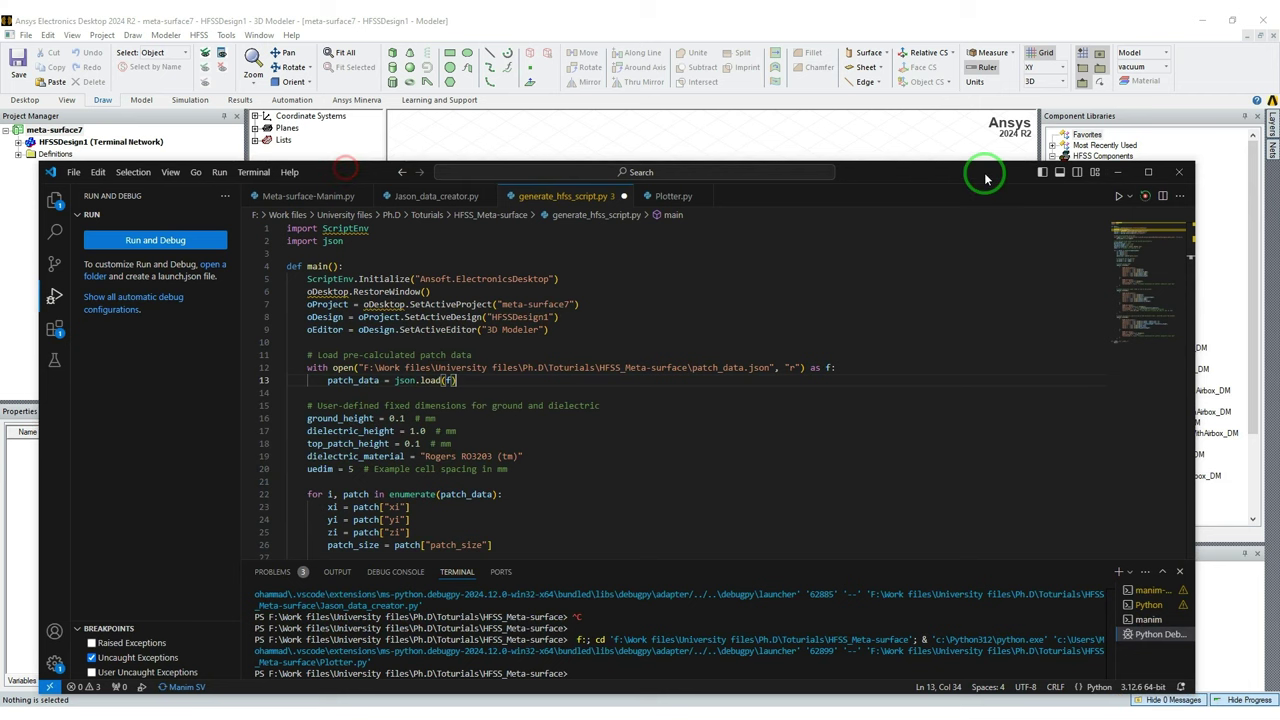
- Switch to Ansys Electronics Desktop and run the generate_hfss_script Python script in the meta-surface7 project
left_click(1117, 172)
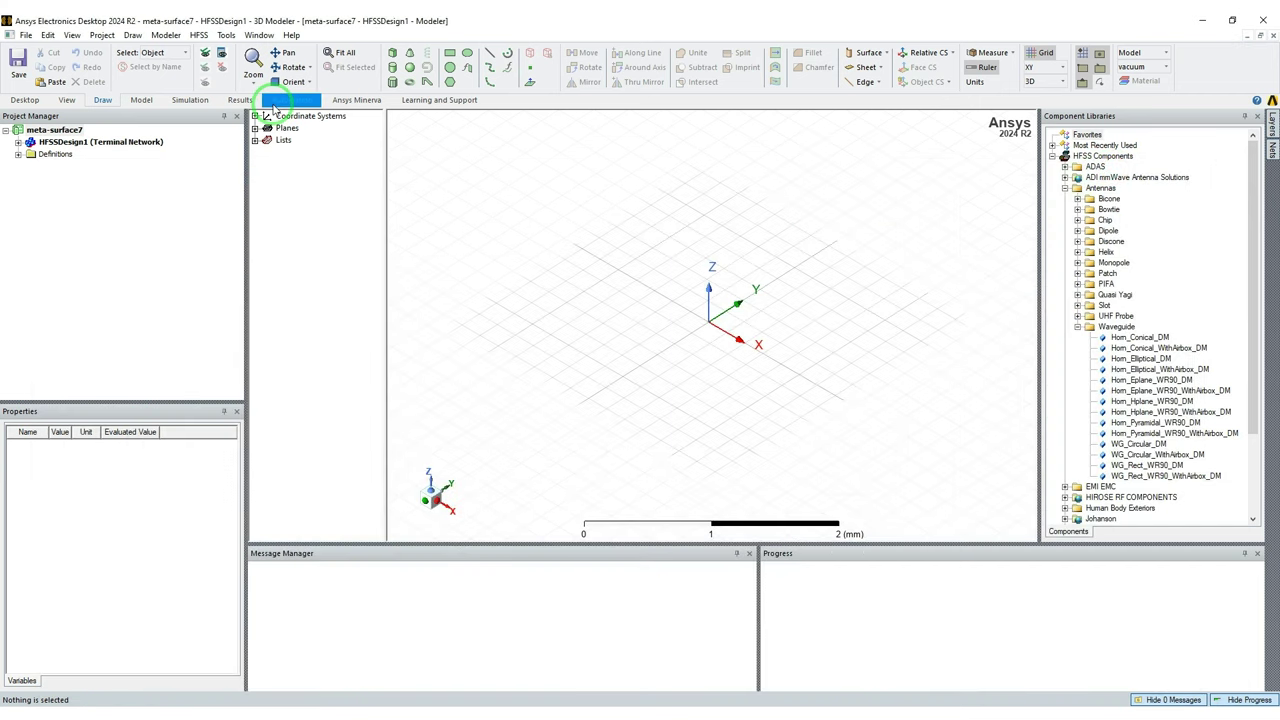
left_click(283, 101)
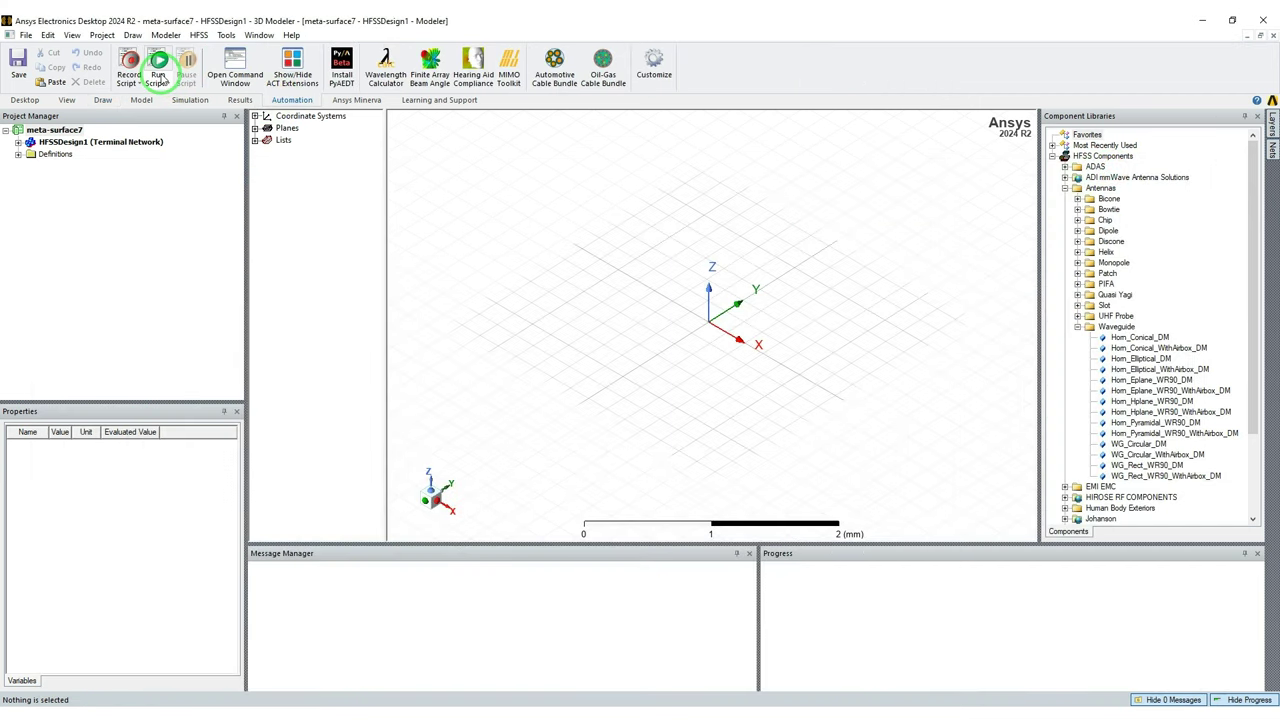
right_click(405, 582)
left_click(420, 589)
left_click(158, 62)
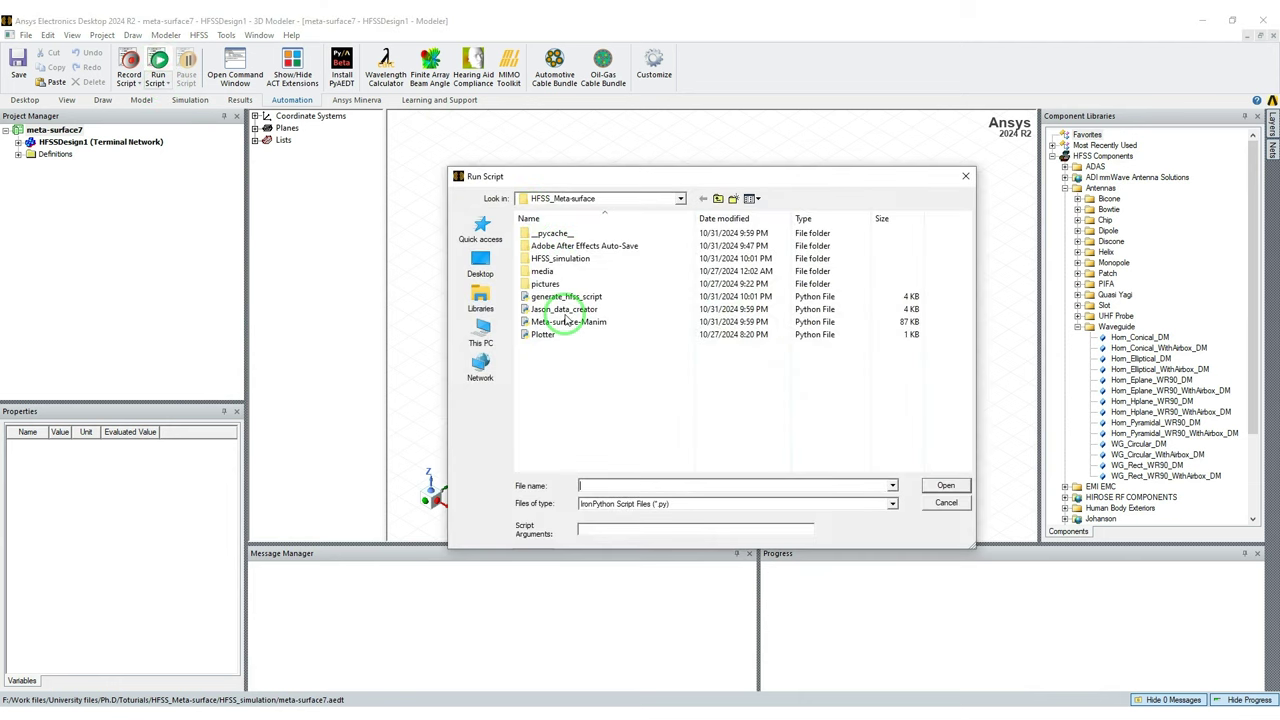
left_click(562, 297)
double_click(560, 302)
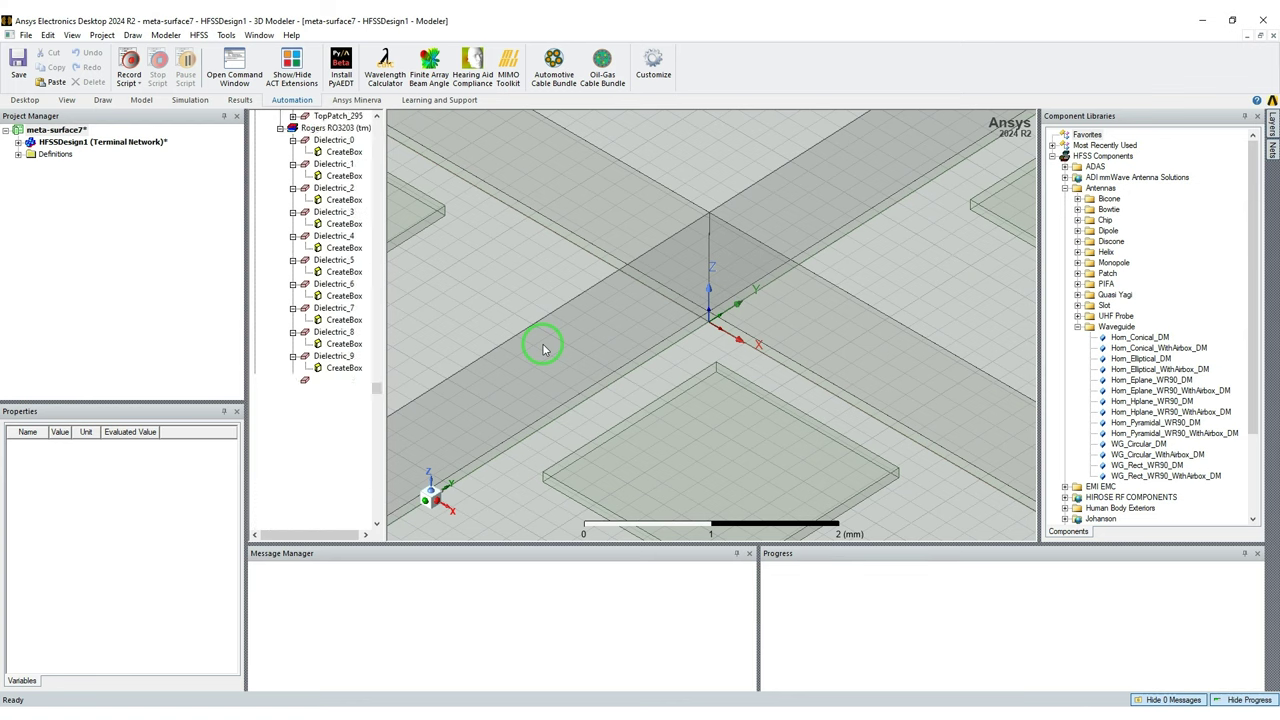
- Examine the generated metasurface from several angles and its dielectric objects in the model tree
right_click(543, 349)
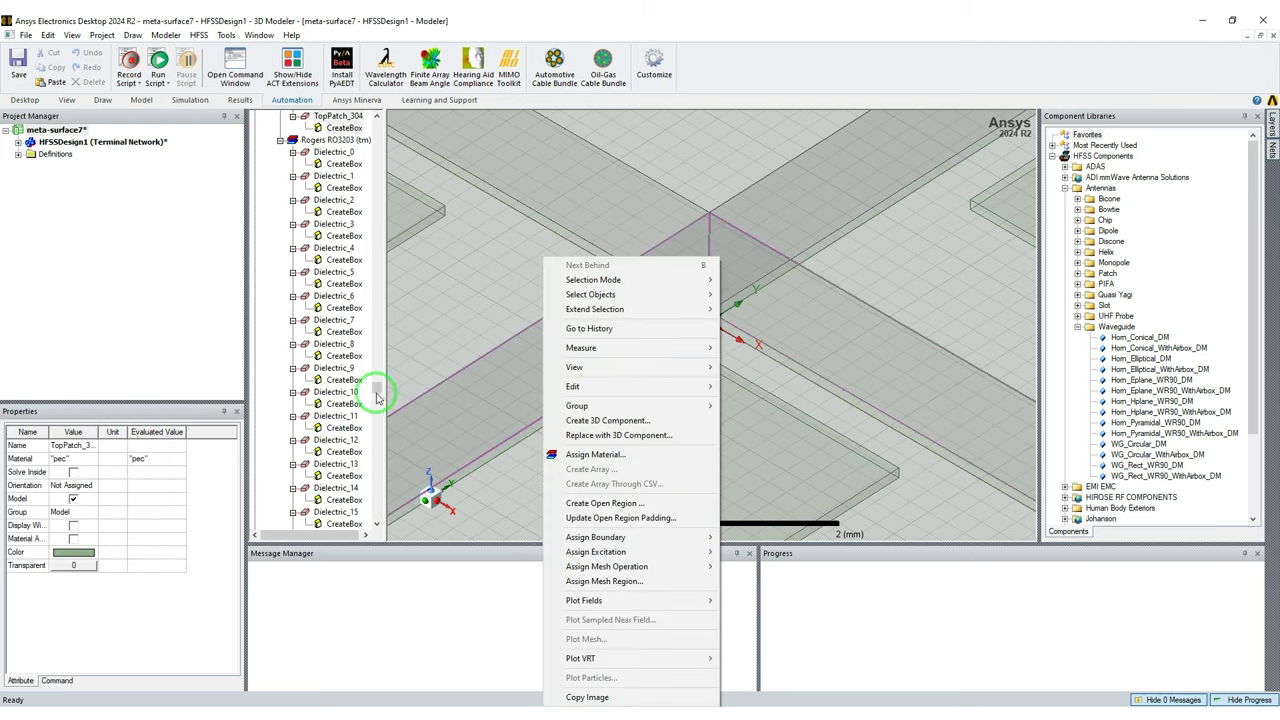
left_click(380, 391)
scroll(355, 410, "down", 10)
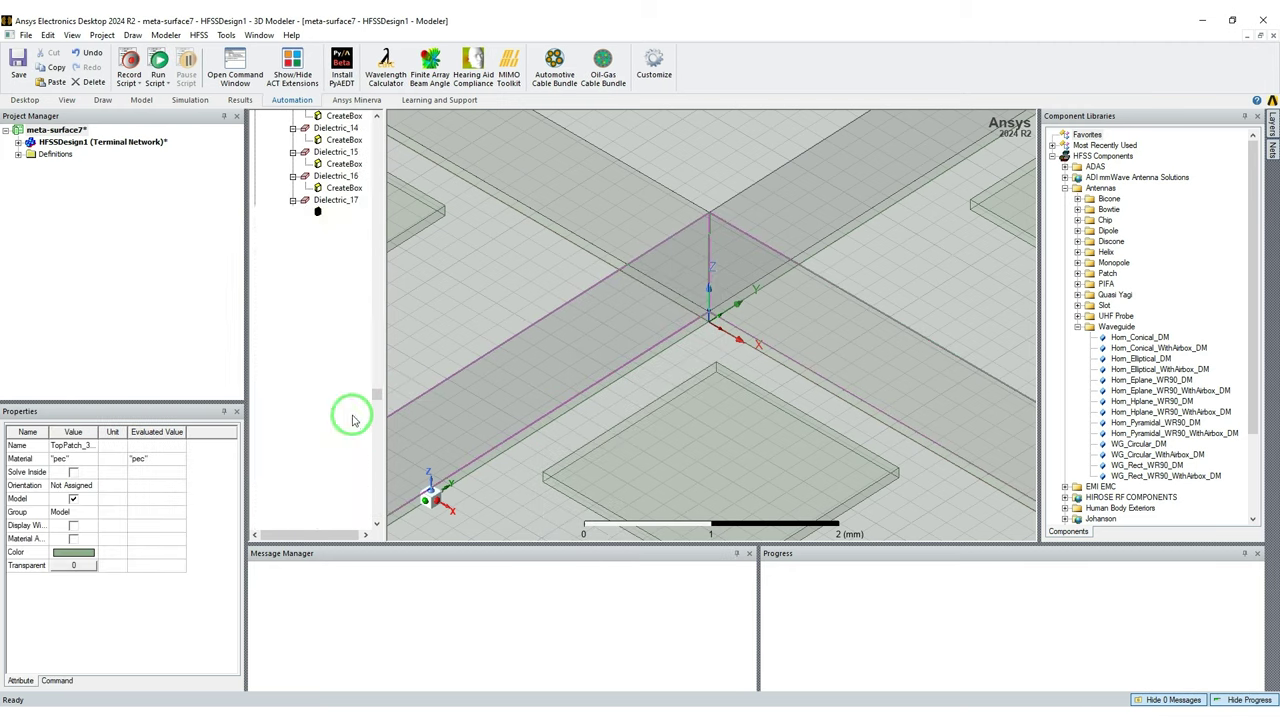
scroll(586, 380, "down", 5)
scroll(592, 385, "down", 8)
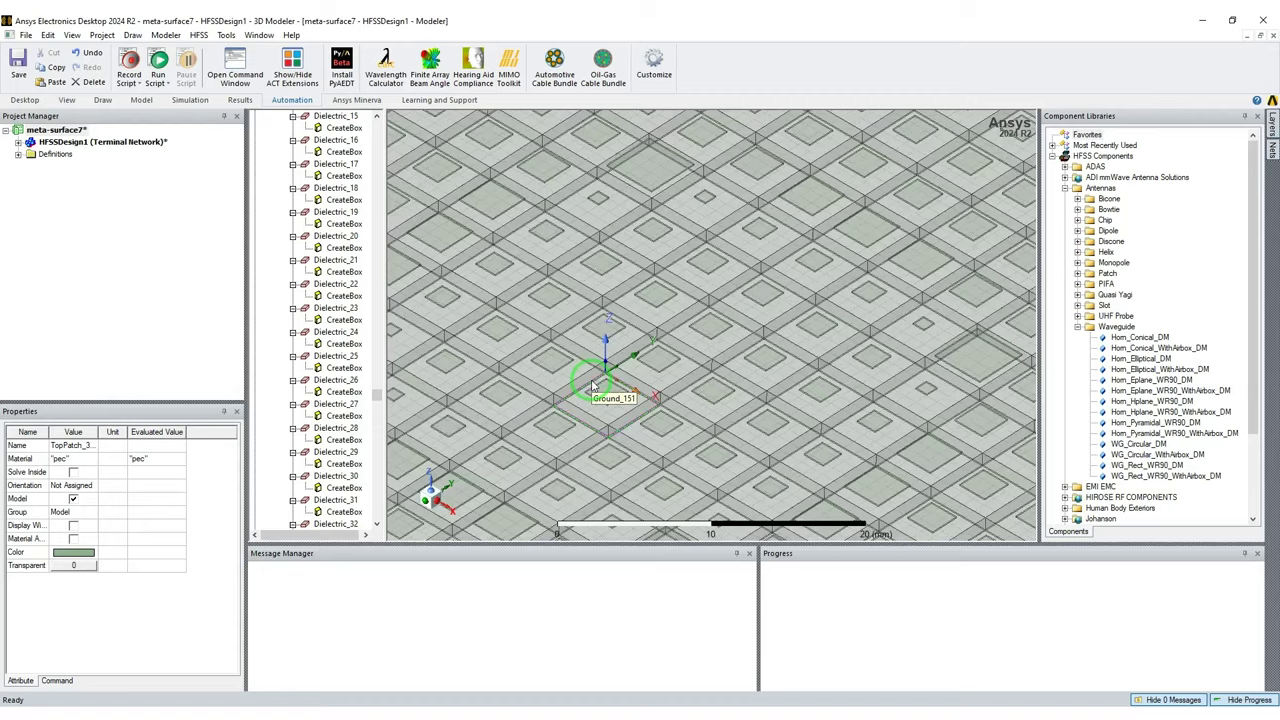
left_click(872, 410)
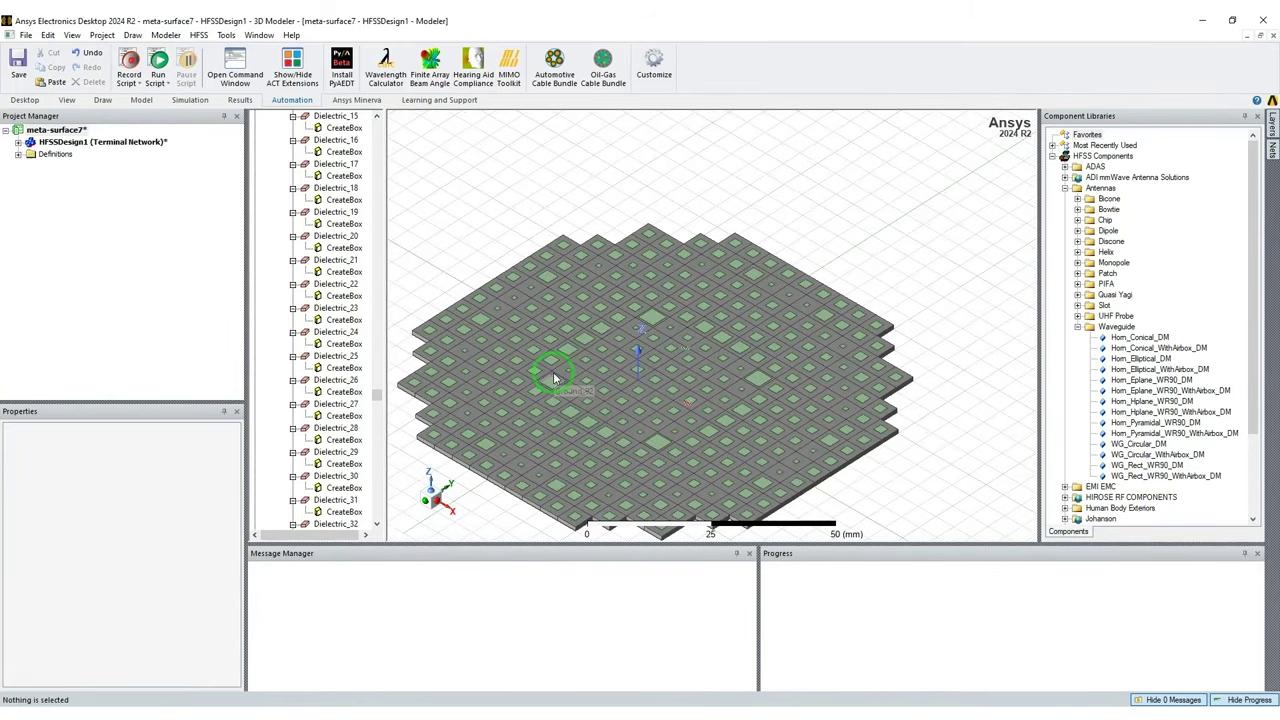
left_click_drag(594, 386, 685, 490, "alt")
left_click_drag(378, 400, 388, 520)
scroll(720, 490, "up", 3)
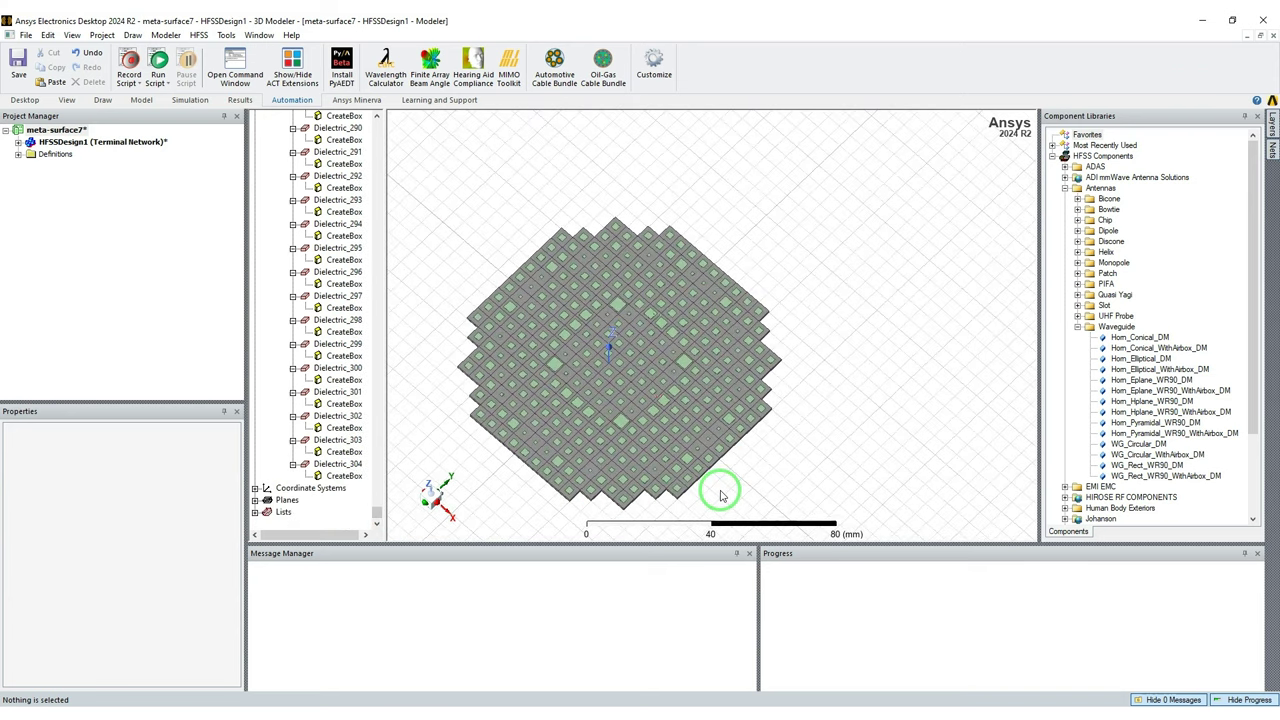
left_click_drag(745, 473, 714, 510, "alt")
left_click_drag(613, 422, 610, 425, "alt")
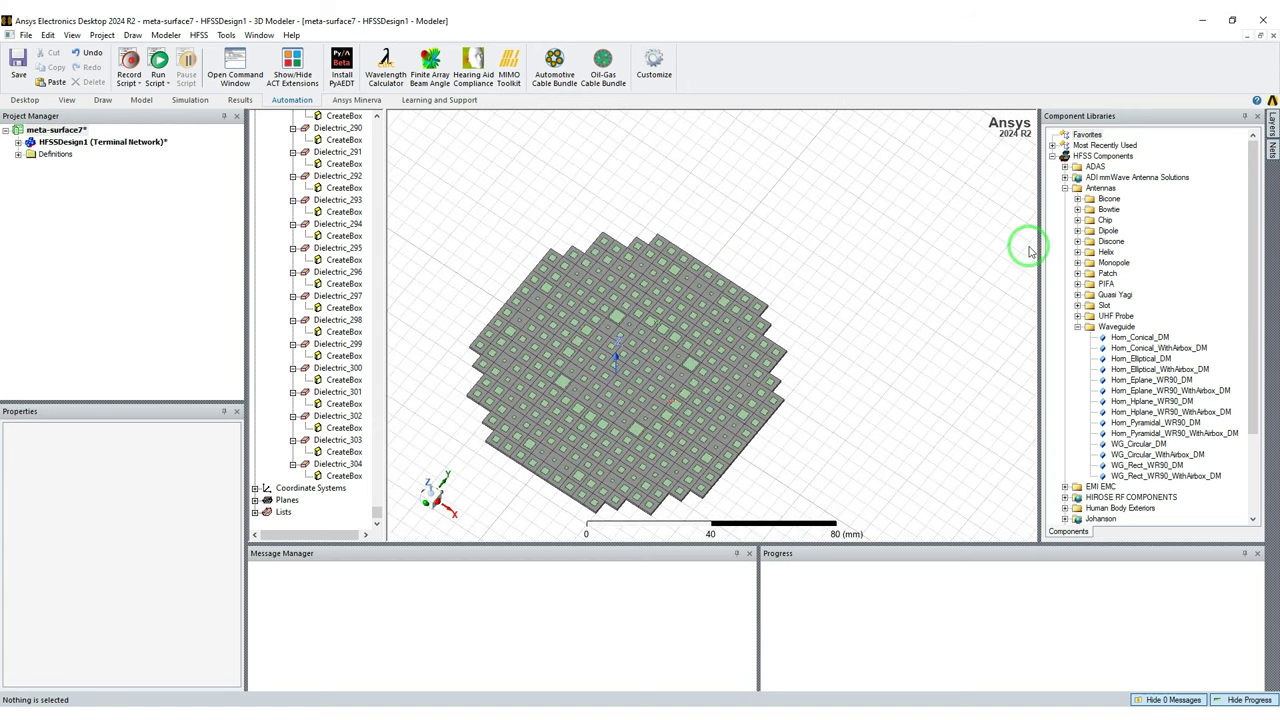
- Fit the whole metasurface in the view and collapse the Solids group in the model tree
key("ctrl+d")
scroll(263, 130, "up", 20)
left_click(266, 129)
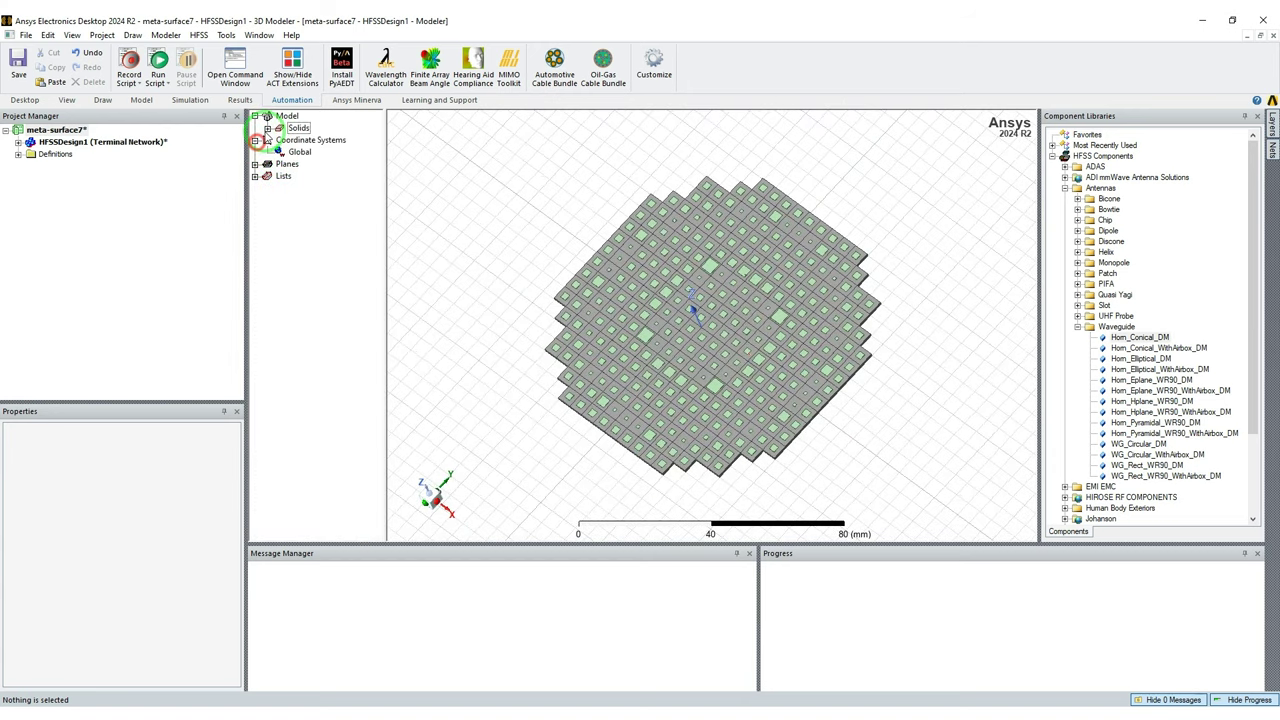
left_click(268, 129)
left_click(268, 118)
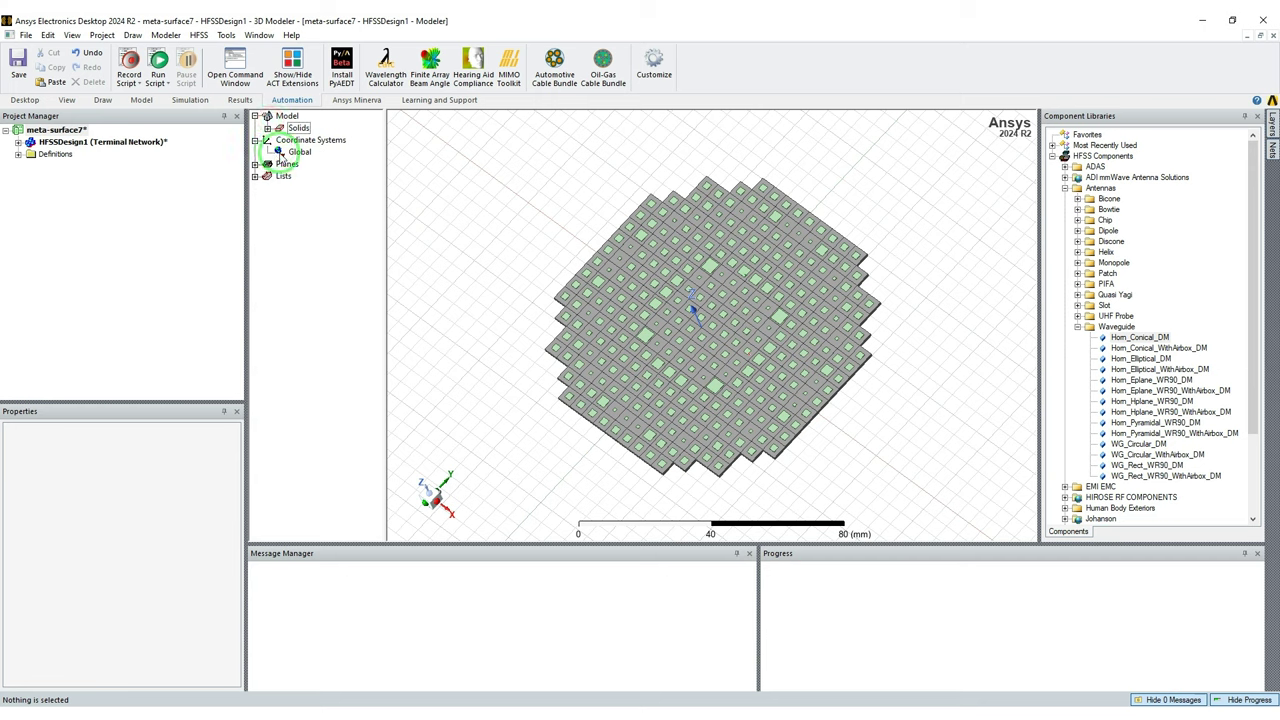
- Create a relative coordinate system offset 35 mm along Z from the Global origin, in front of the metasurface
left_click(281, 153)
left_click(199, 35)
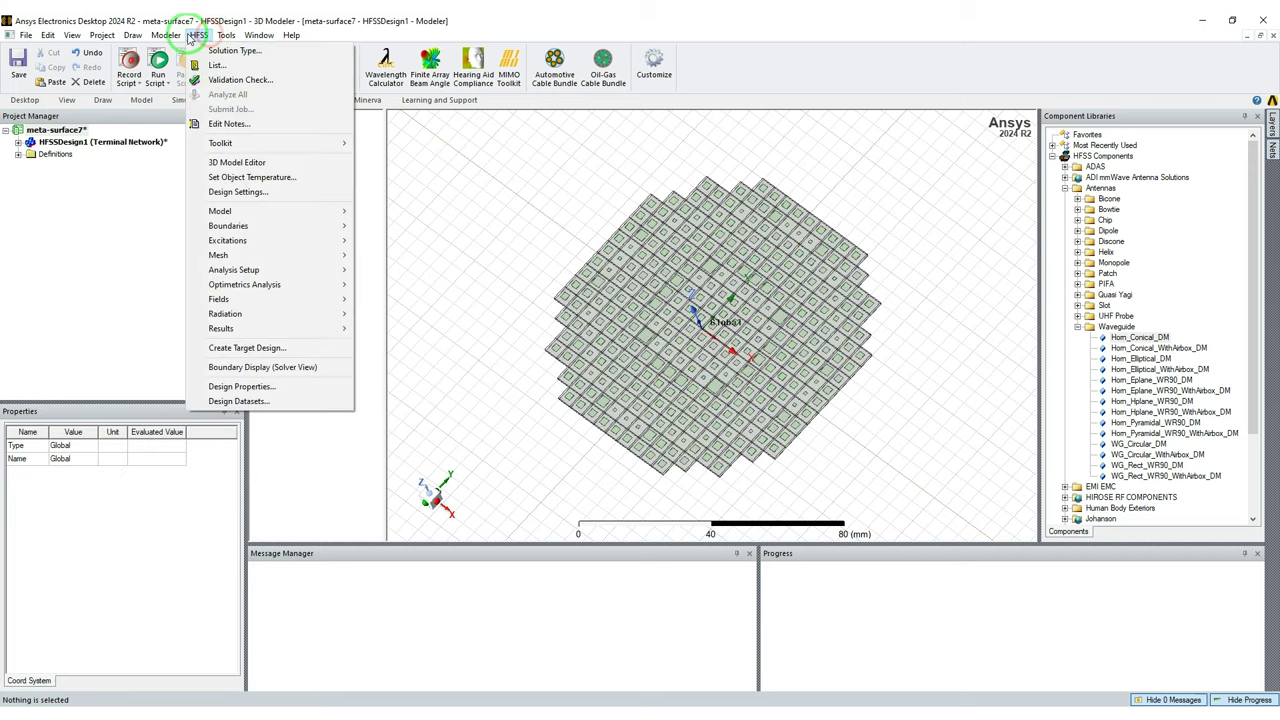
left_click(68, 38)
left_click(25, 100)
left_click(66, 100)
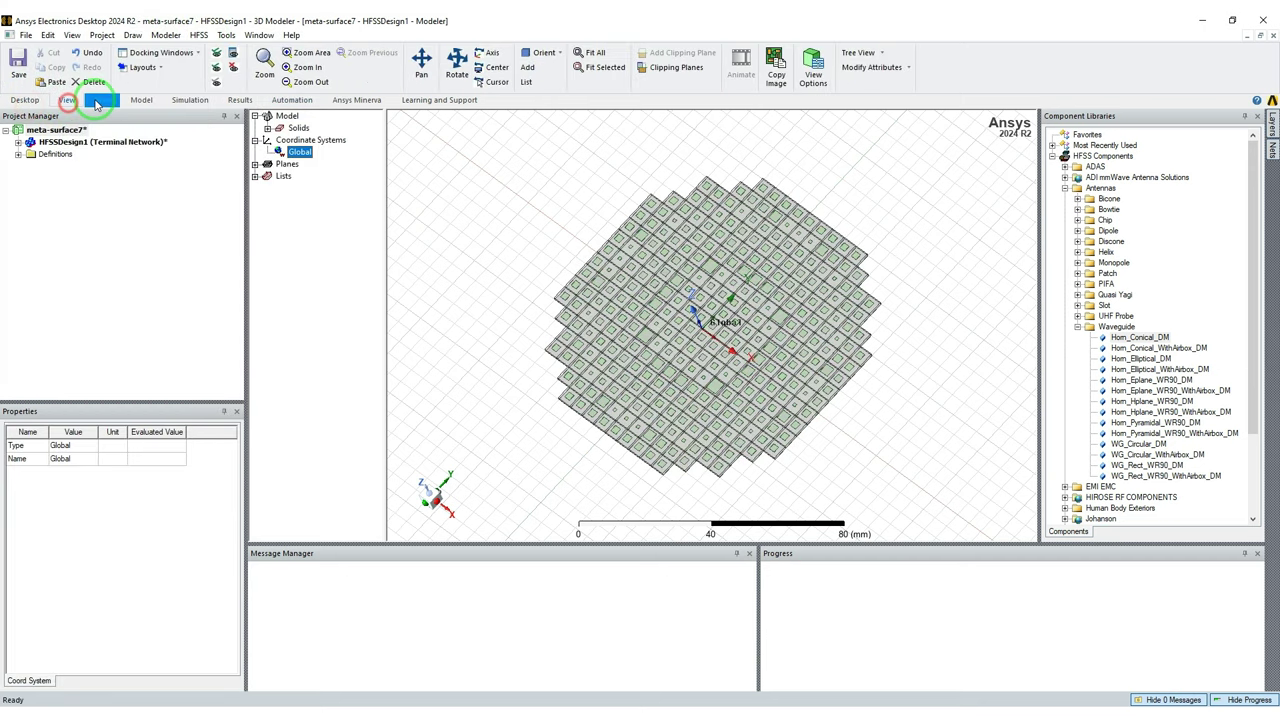
left_click(101, 100)
left_click(970, 53)
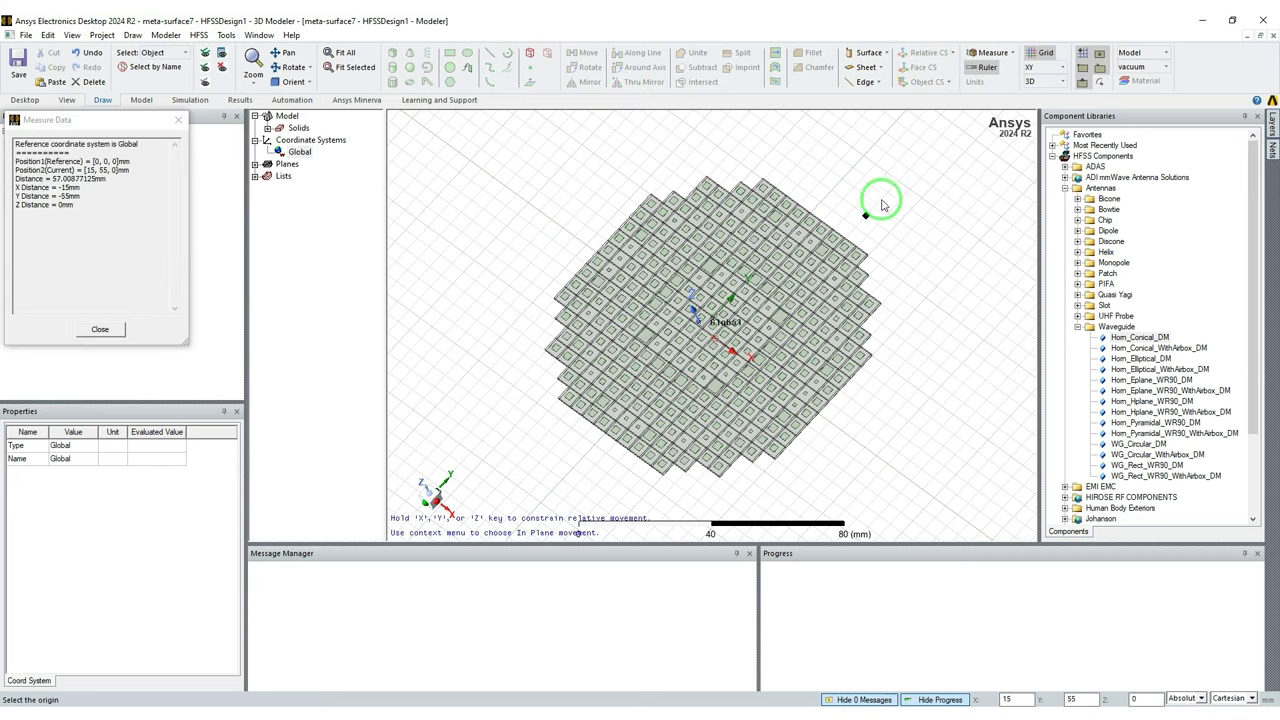
left_click_drag(877, 198, 691, 309, "alt")
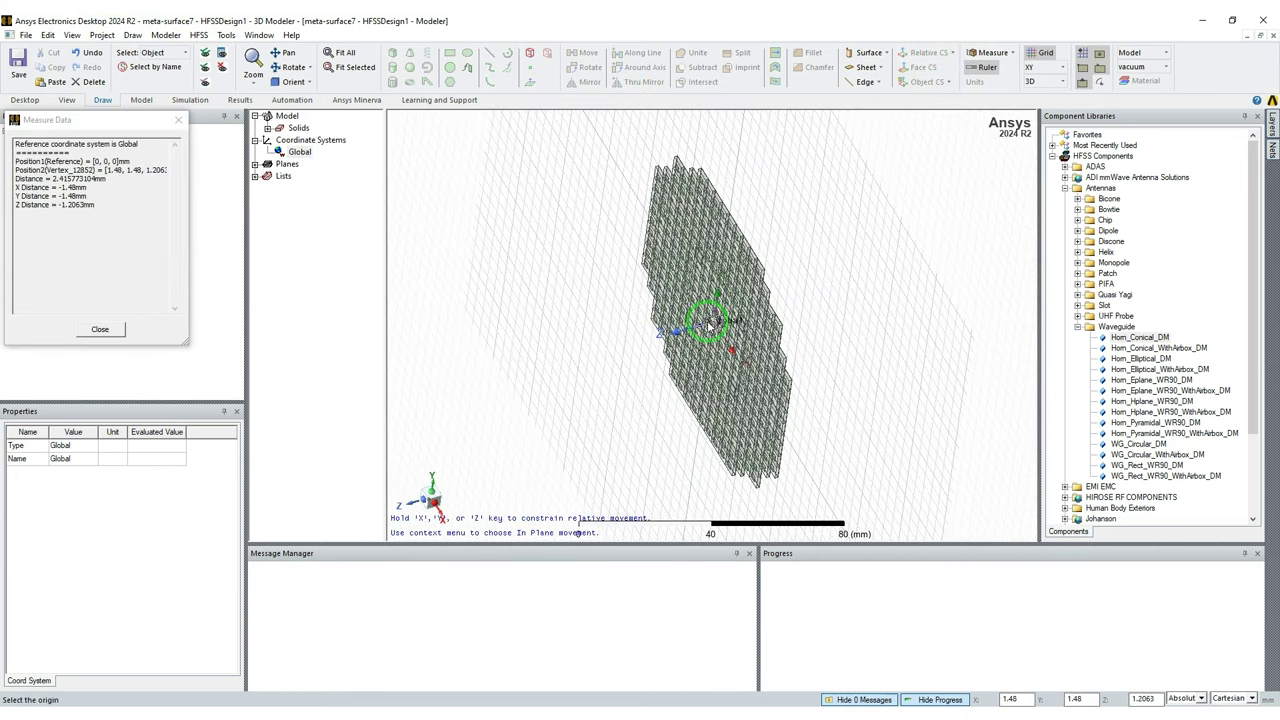
left_click_drag(629, 346, 614, 366, "alt")
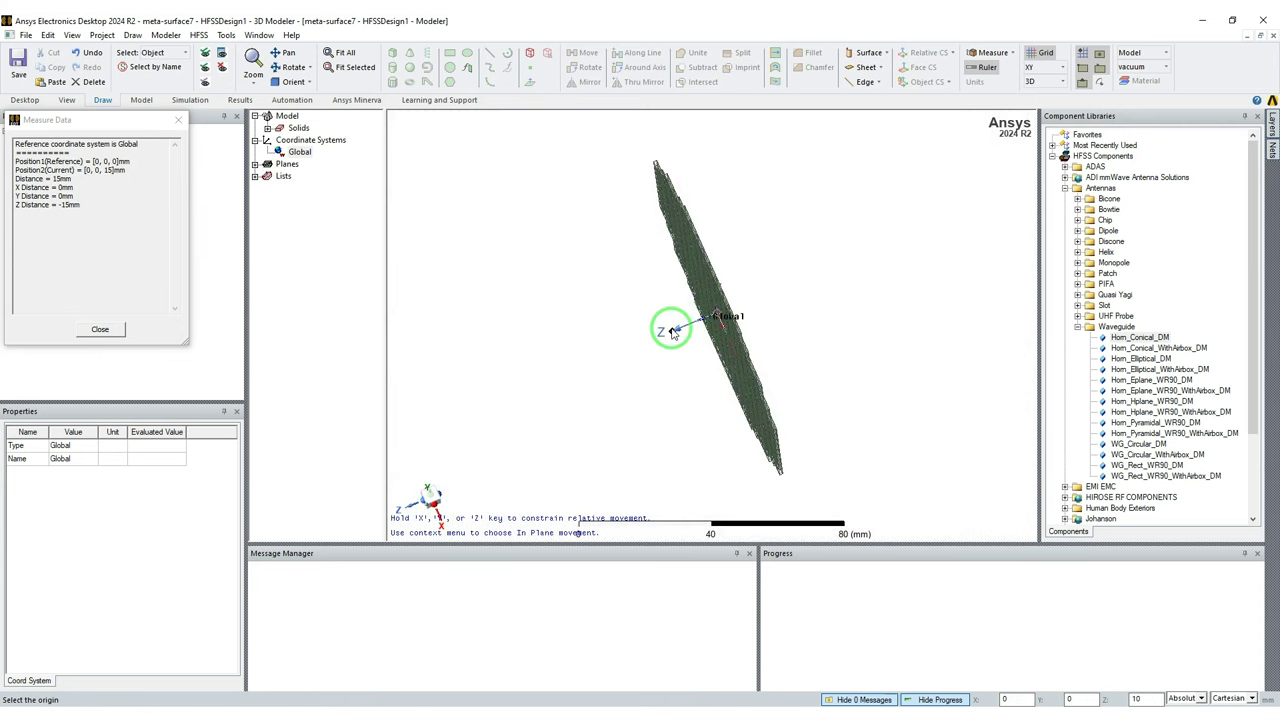
left_click(610, 363)
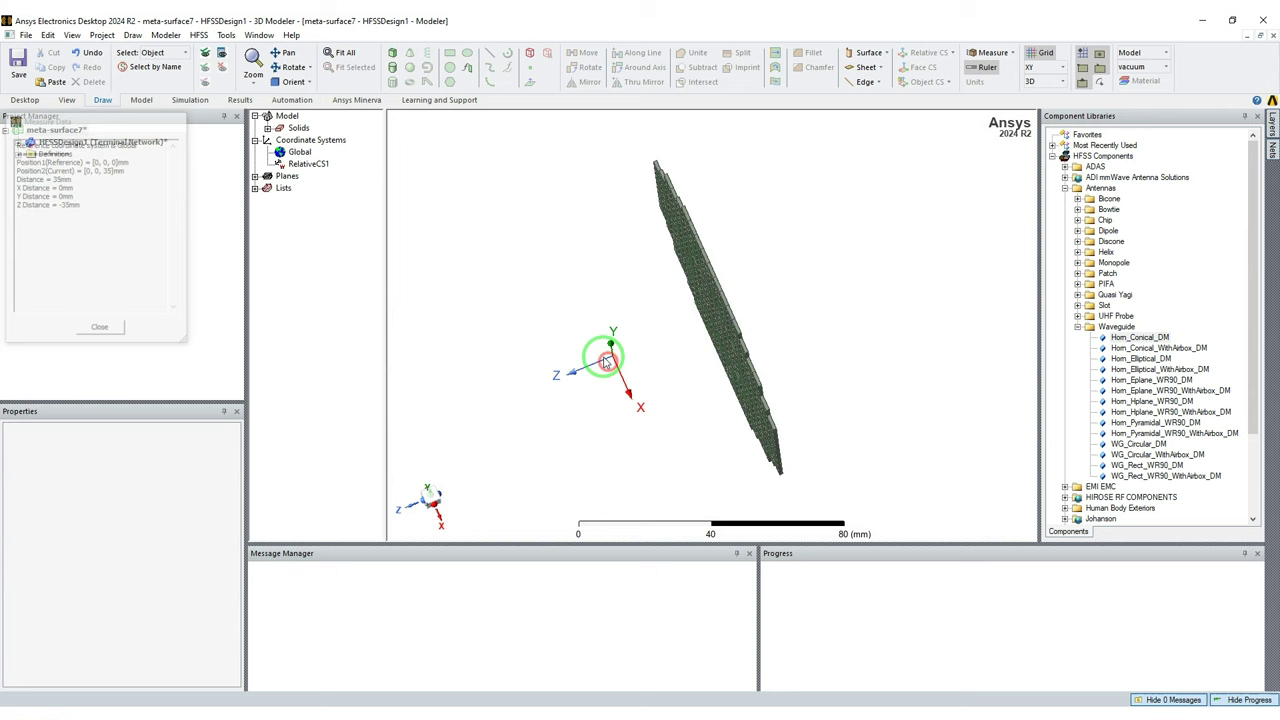
left_click_drag(651, 349, 600, 278, "alt")
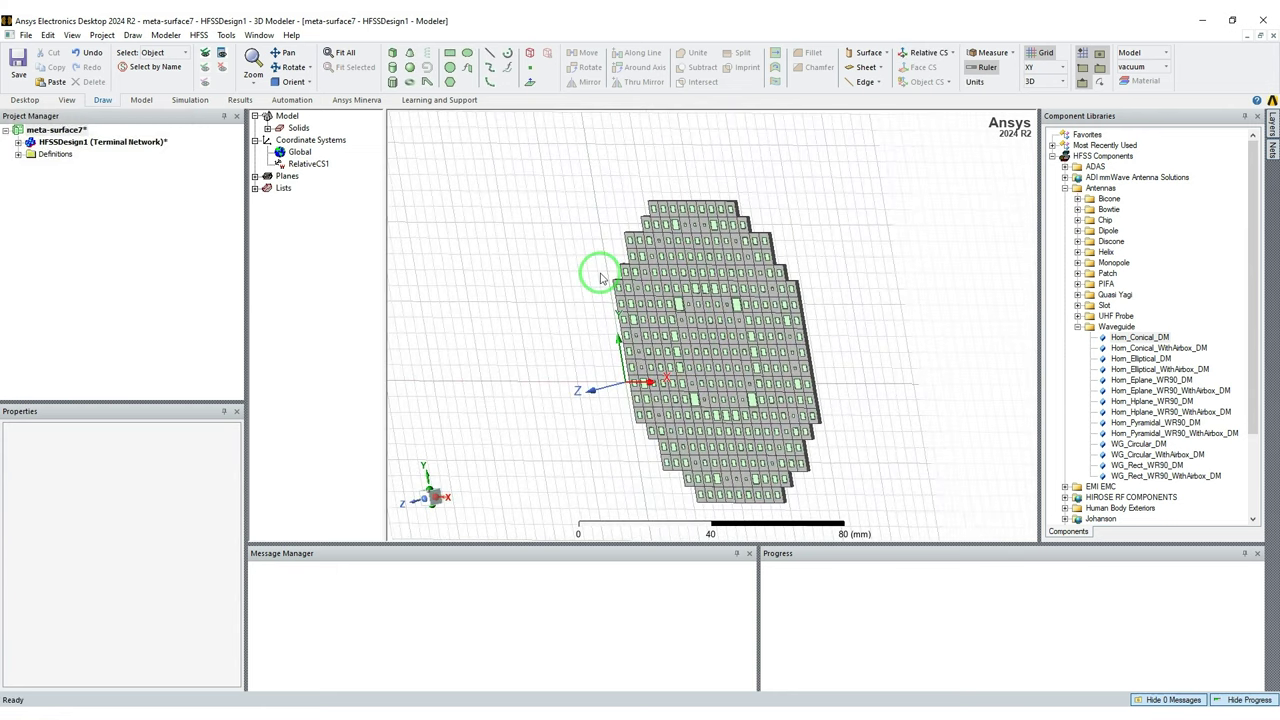
- In the properties of RelativeCS1, reverse the X Axis by setting it to -1,0,0
double_click(284, 163)
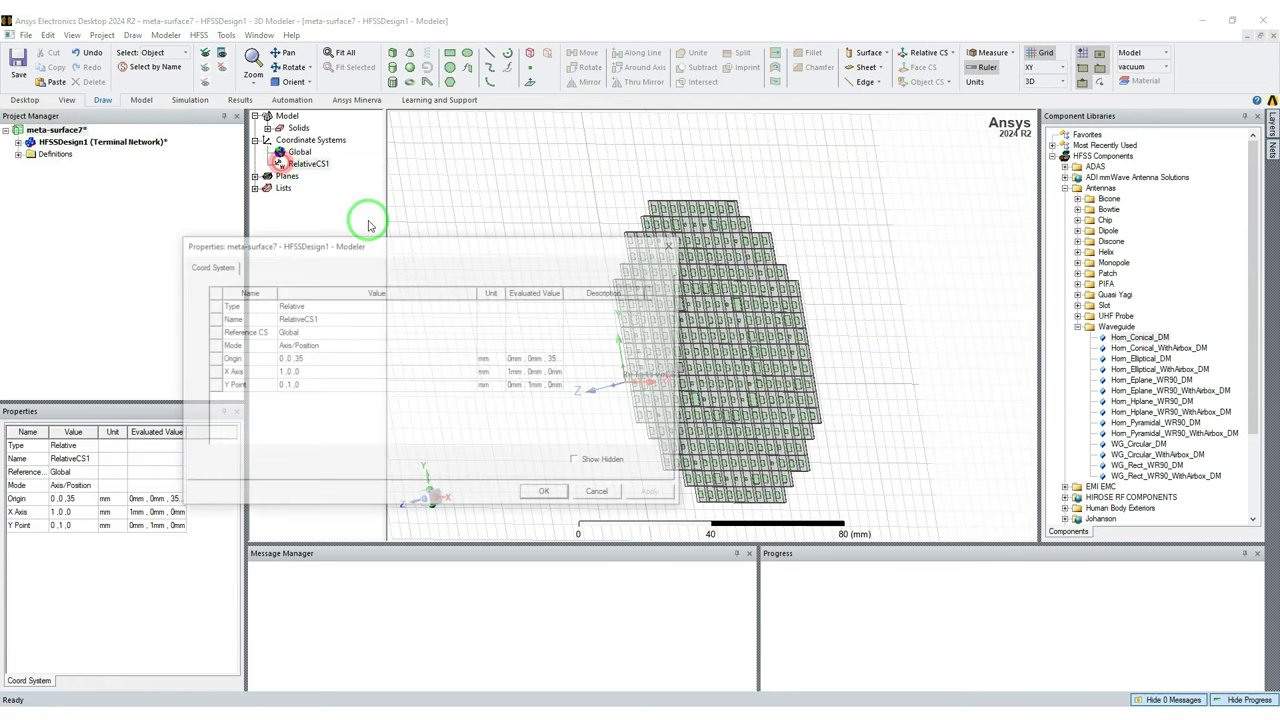
left_click(284, 374)
left_click(282, 372)
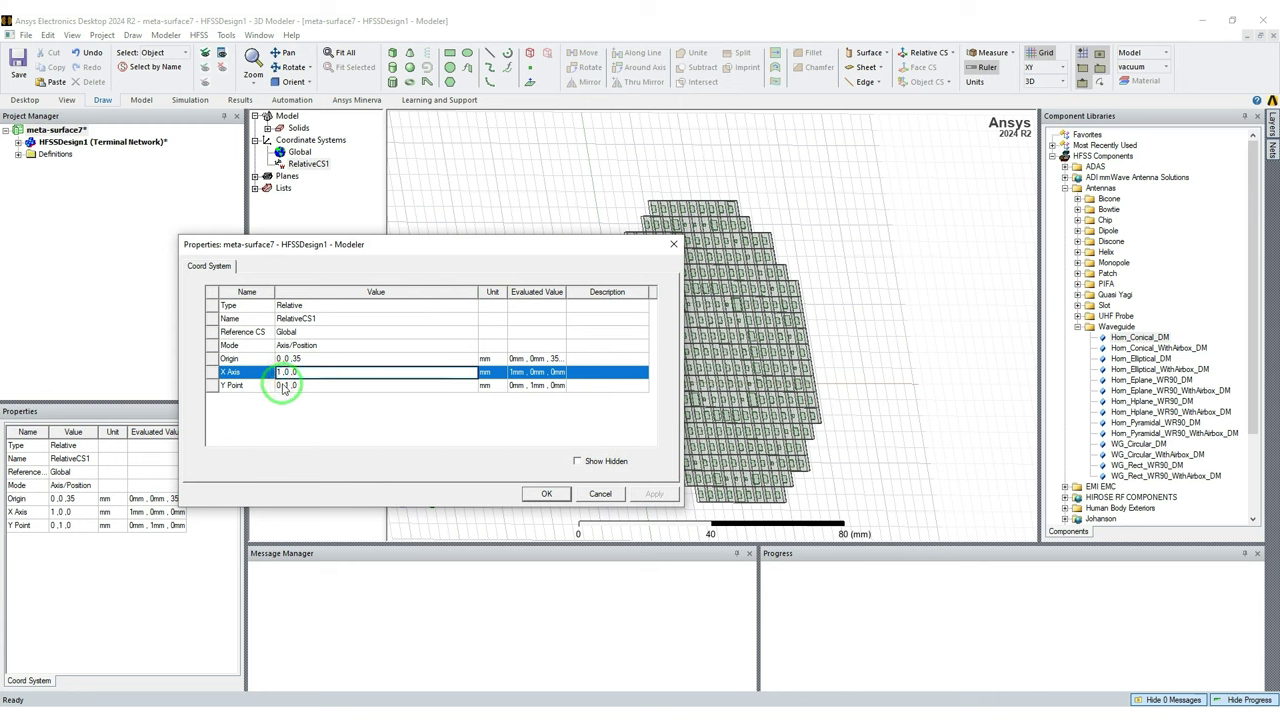
left_click(283, 388)
left_click(282, 387)
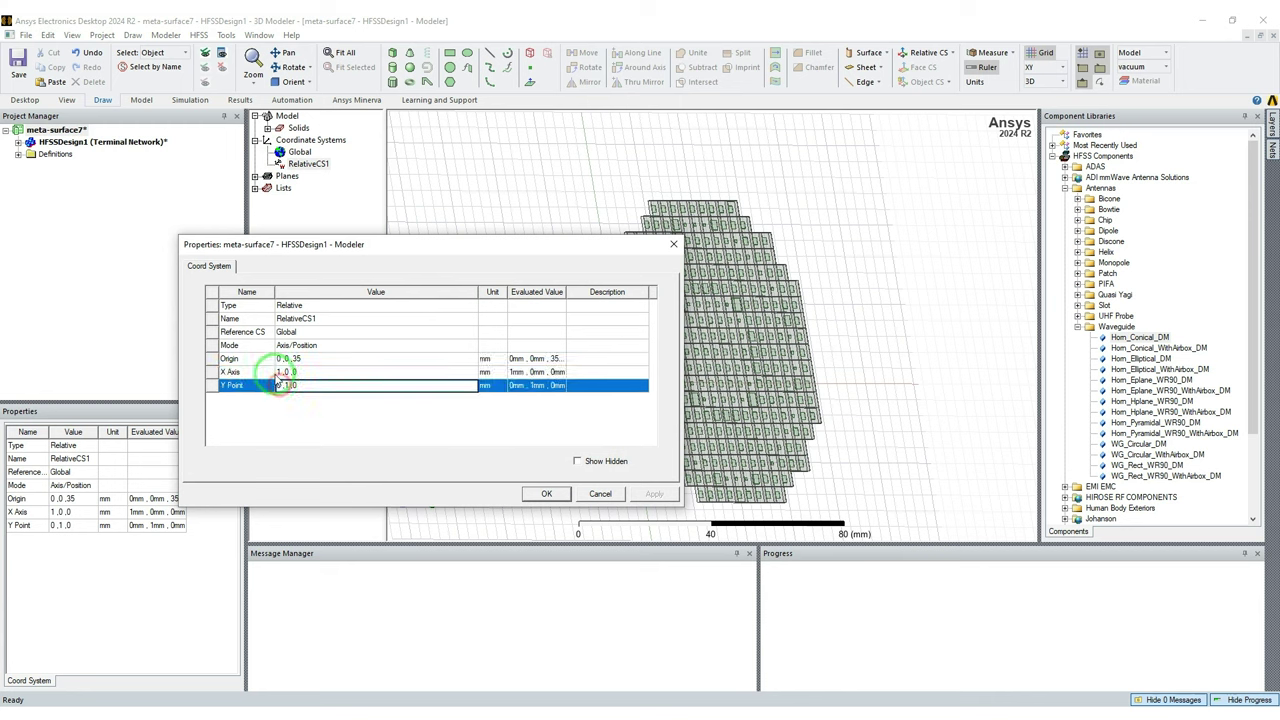
left_click(287, 373)
left_click(290, 372)
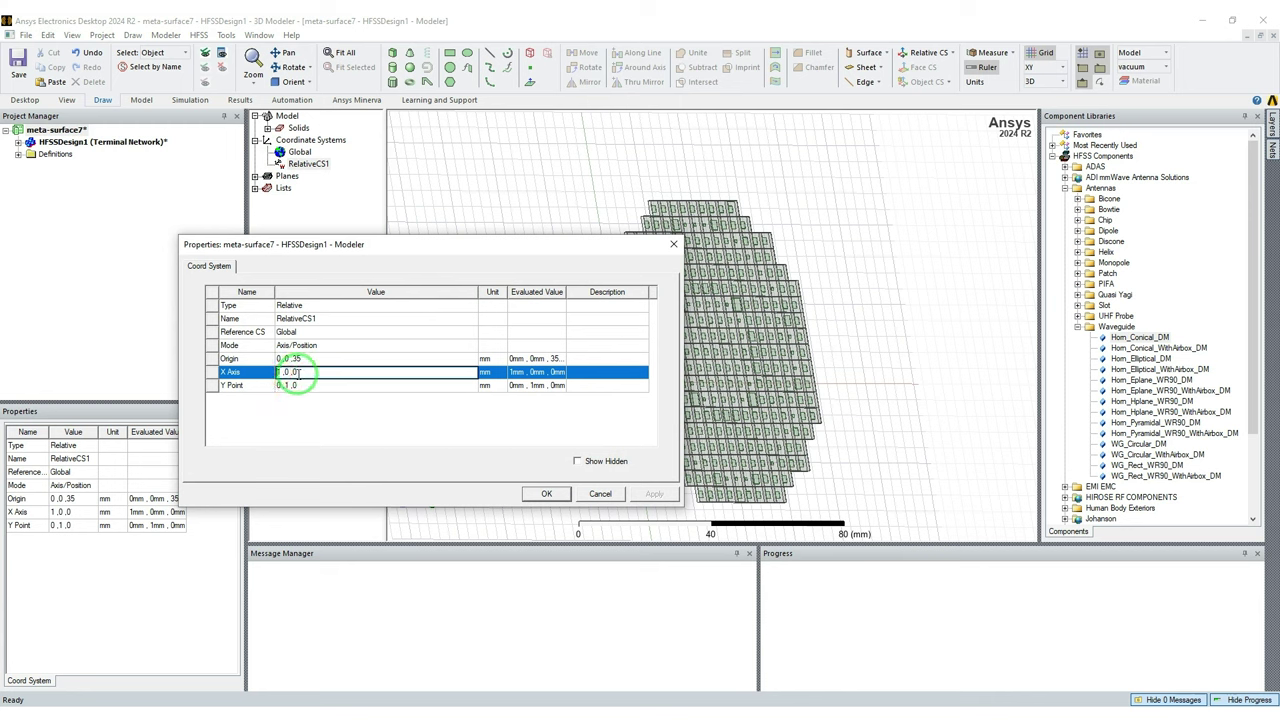
type("-")
left_click(321, 408)
- Set the origin of RelativeCS1 to 0,0,feed_location and define feed_location as a local variable with the value 60
left_click(303, 359)
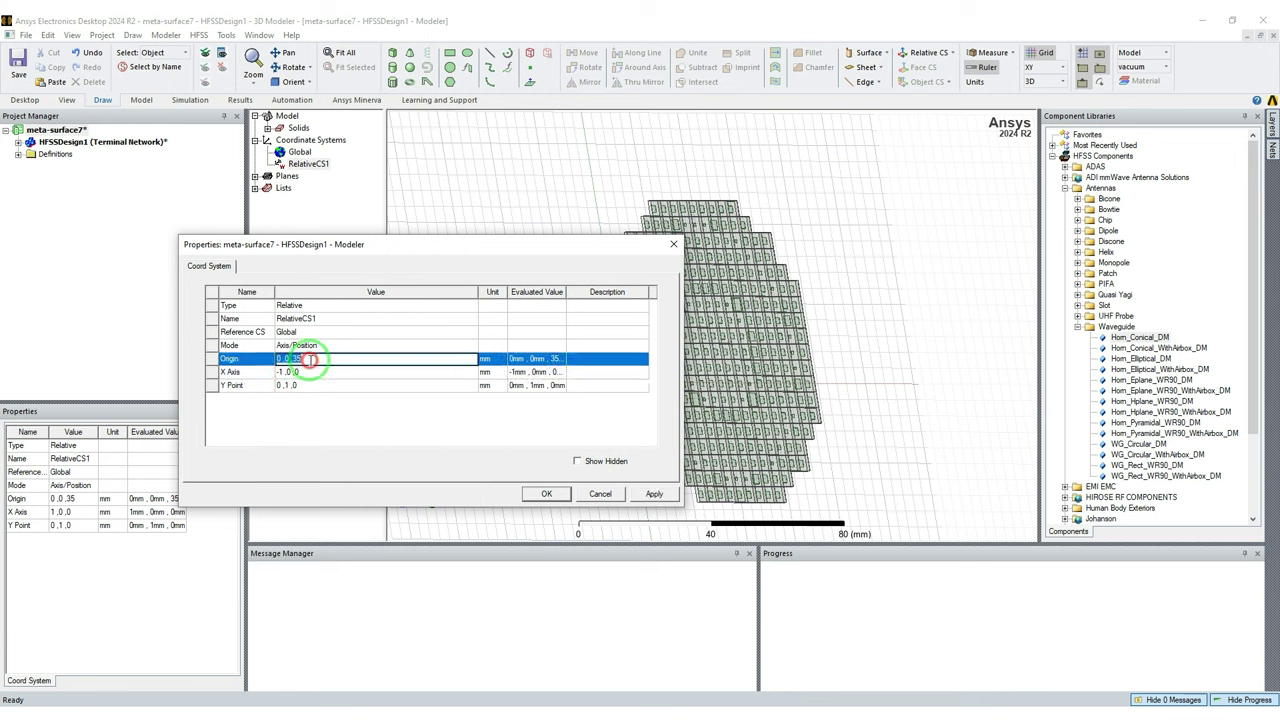
left_click(298, 360)
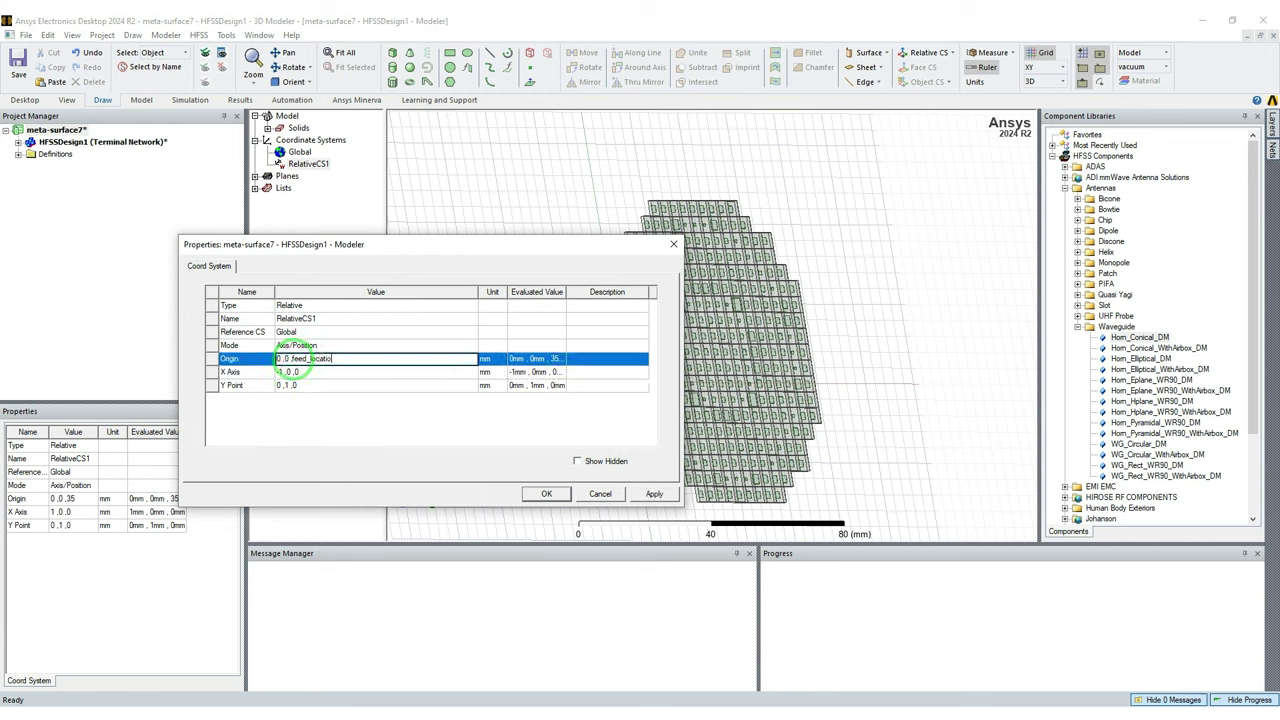
left_click(546, 493)
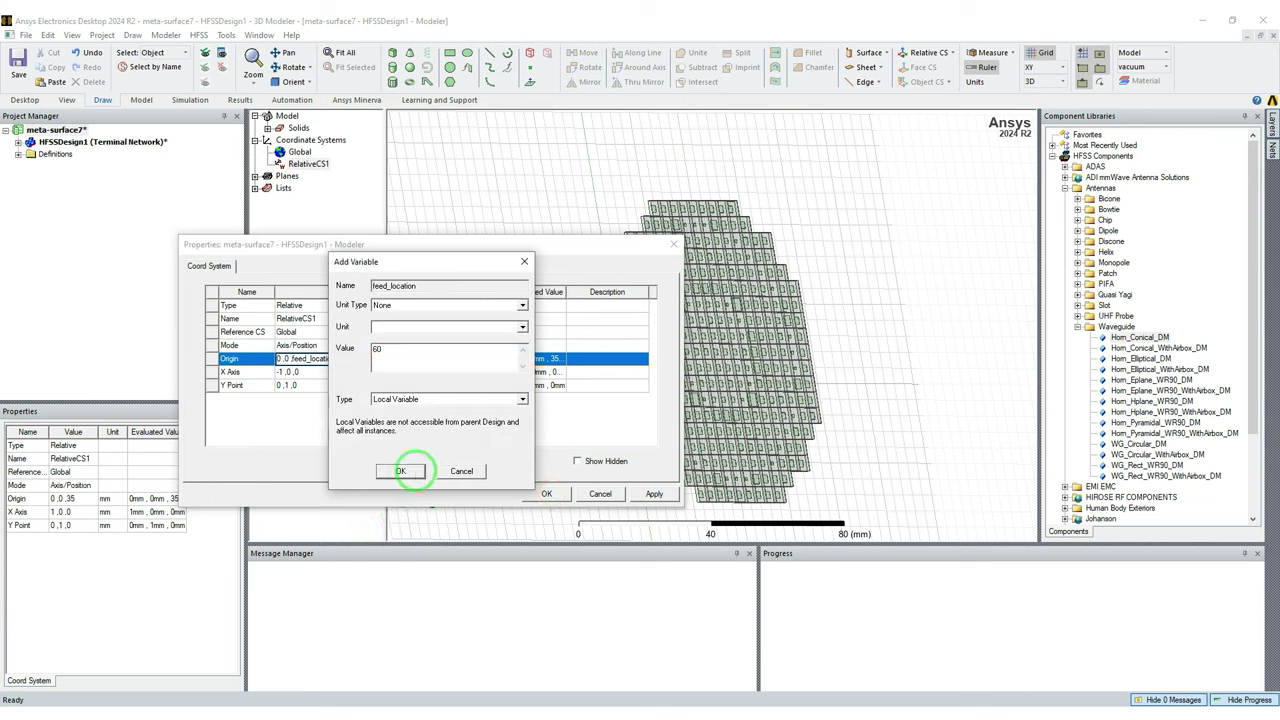
left_click(400, 471)
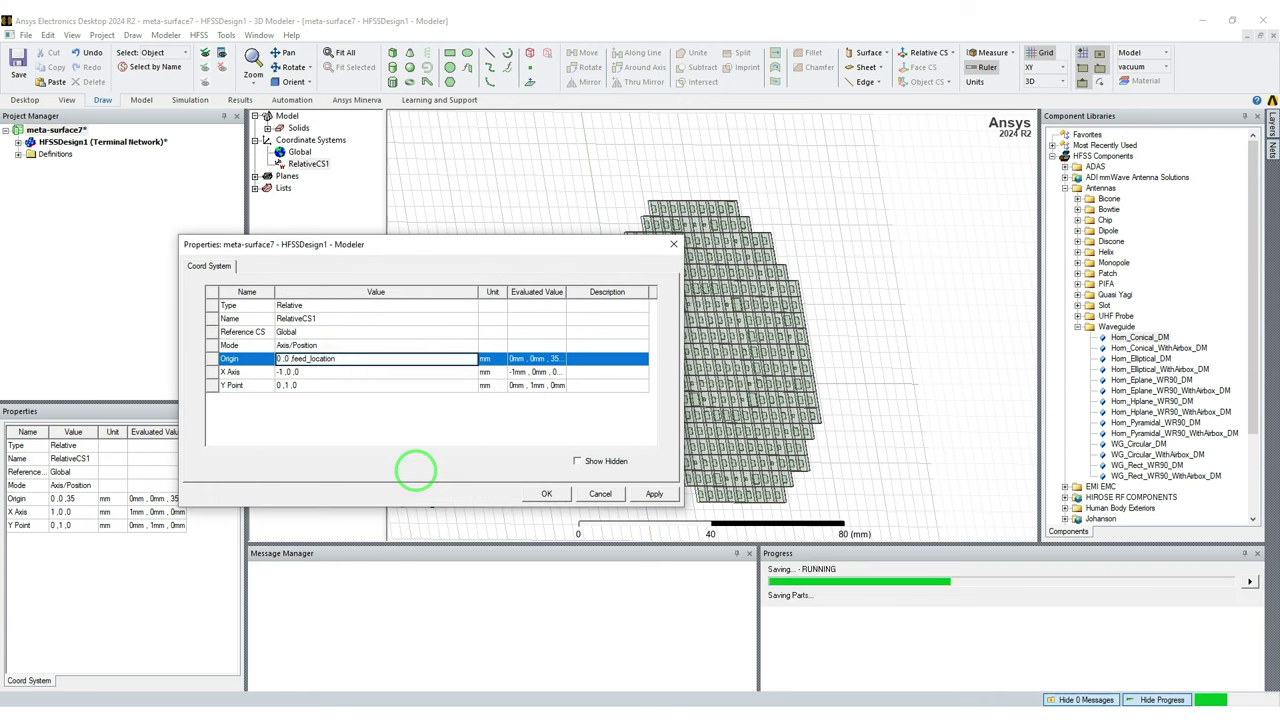
left_click(536, 496)
- Start inserting the Horn_Conical_DM waveguide antenna at RelativeCS1, with Horn_Radius 1.65/15 and Horn_length 2.36/15 in
left_click(1116, 327)
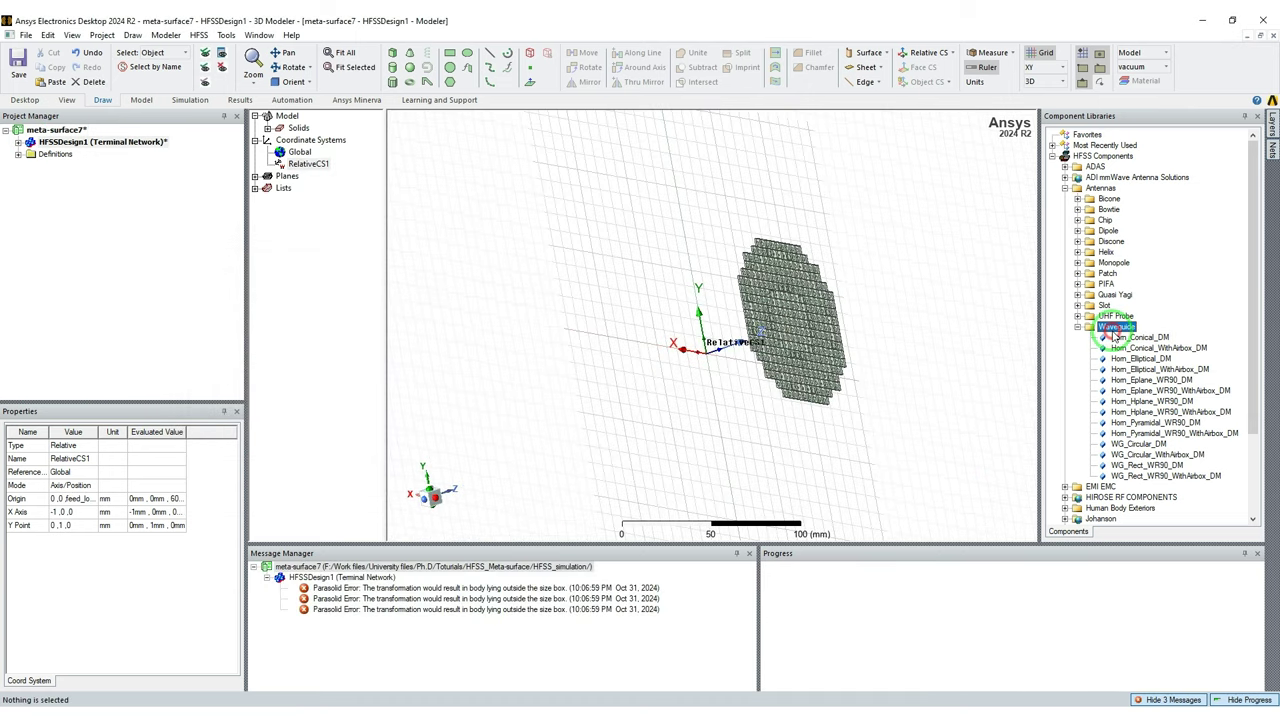
double_click(1125, 337)
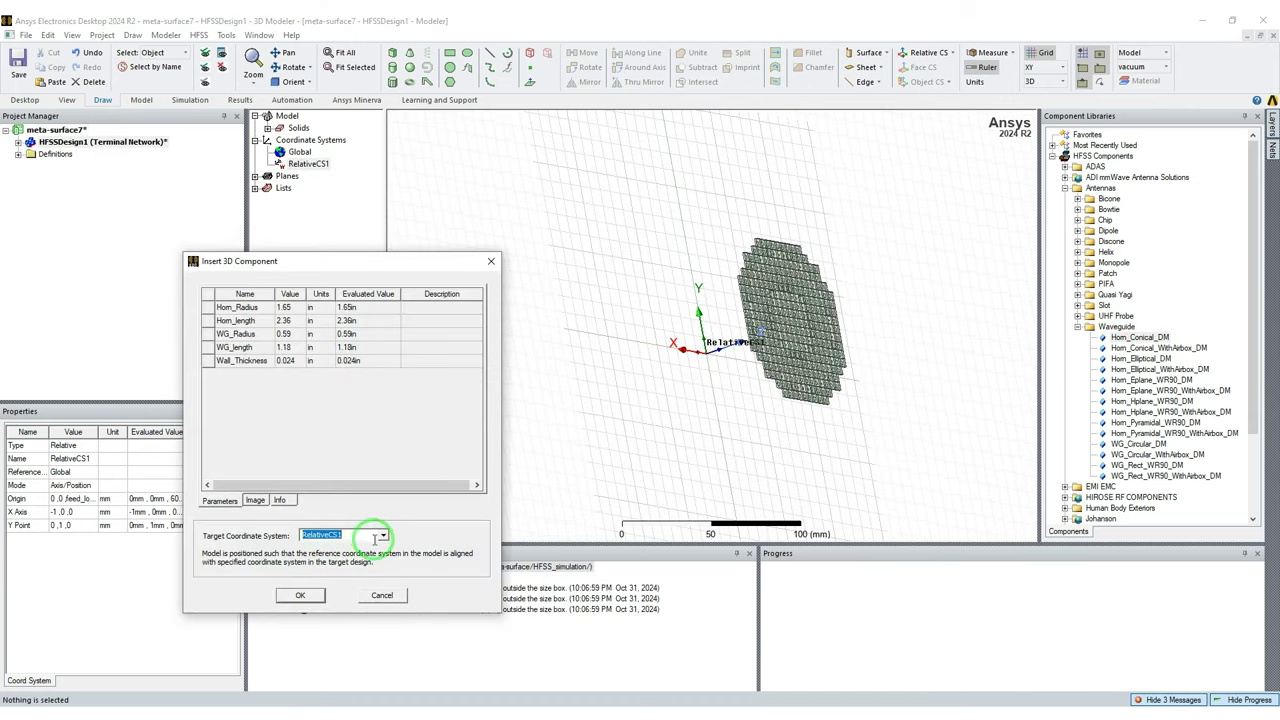
left_click(289, 309)
left_click(309, 310)
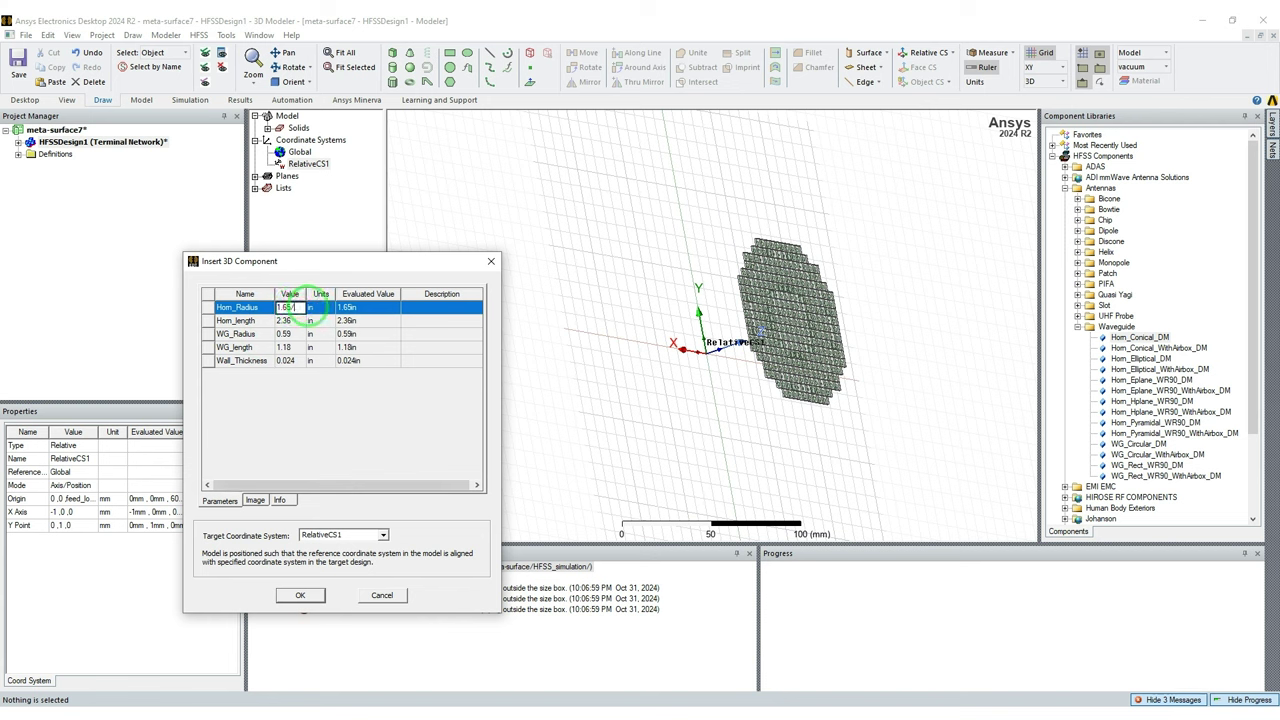
left_click(297, 320)
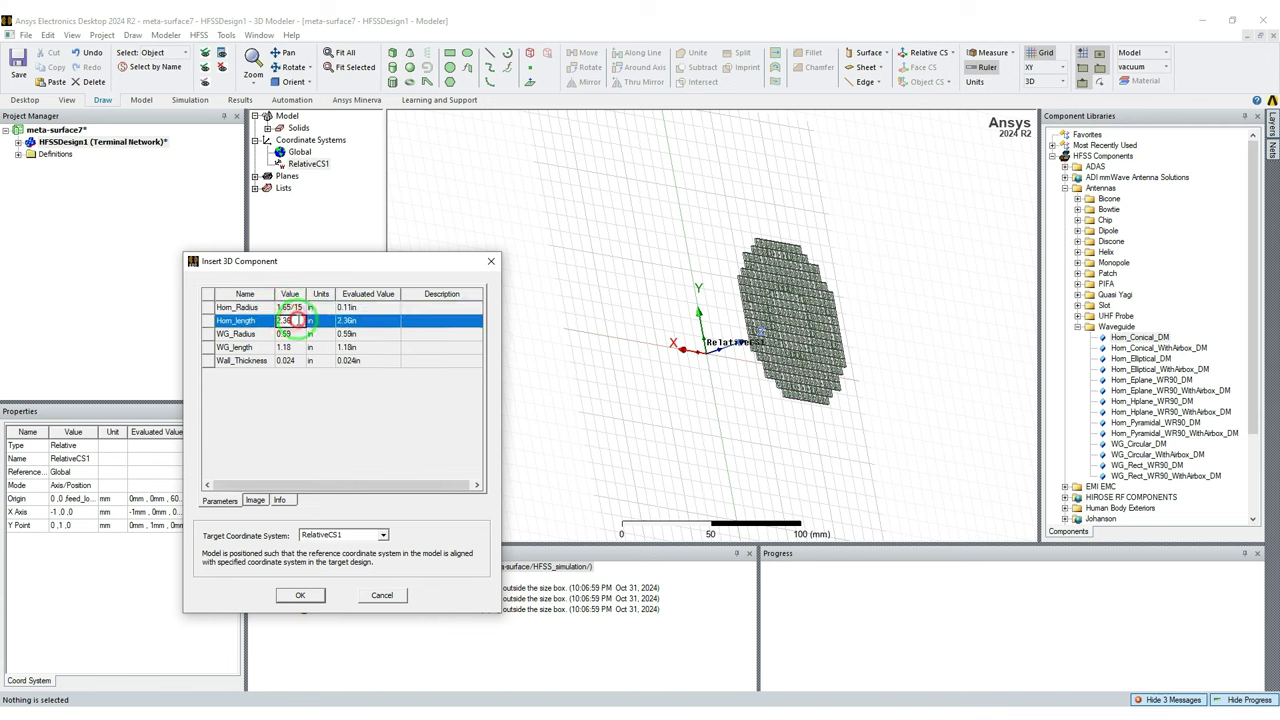
- Set WG_Radius to 0.59/30, WG_length to 1.18/30 and Wall_Thickness to 0.0024 in, and place the conical horn
left_click(299, 335)
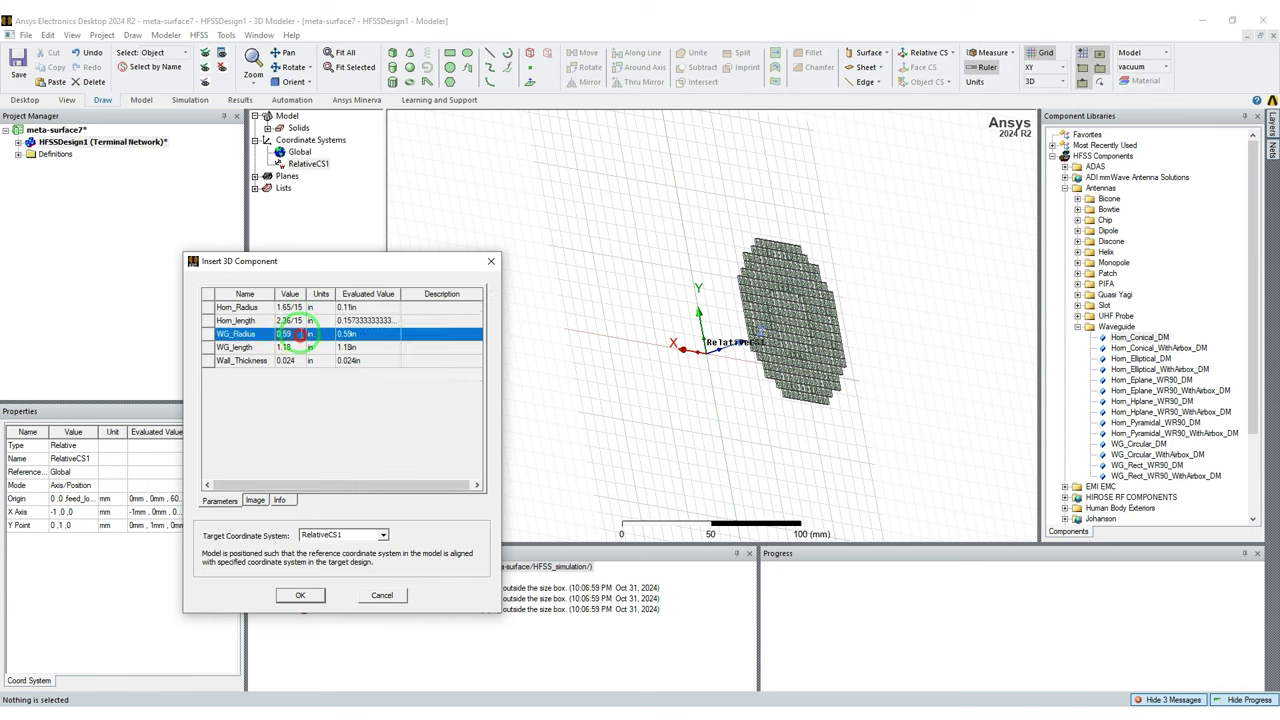
type("/30")
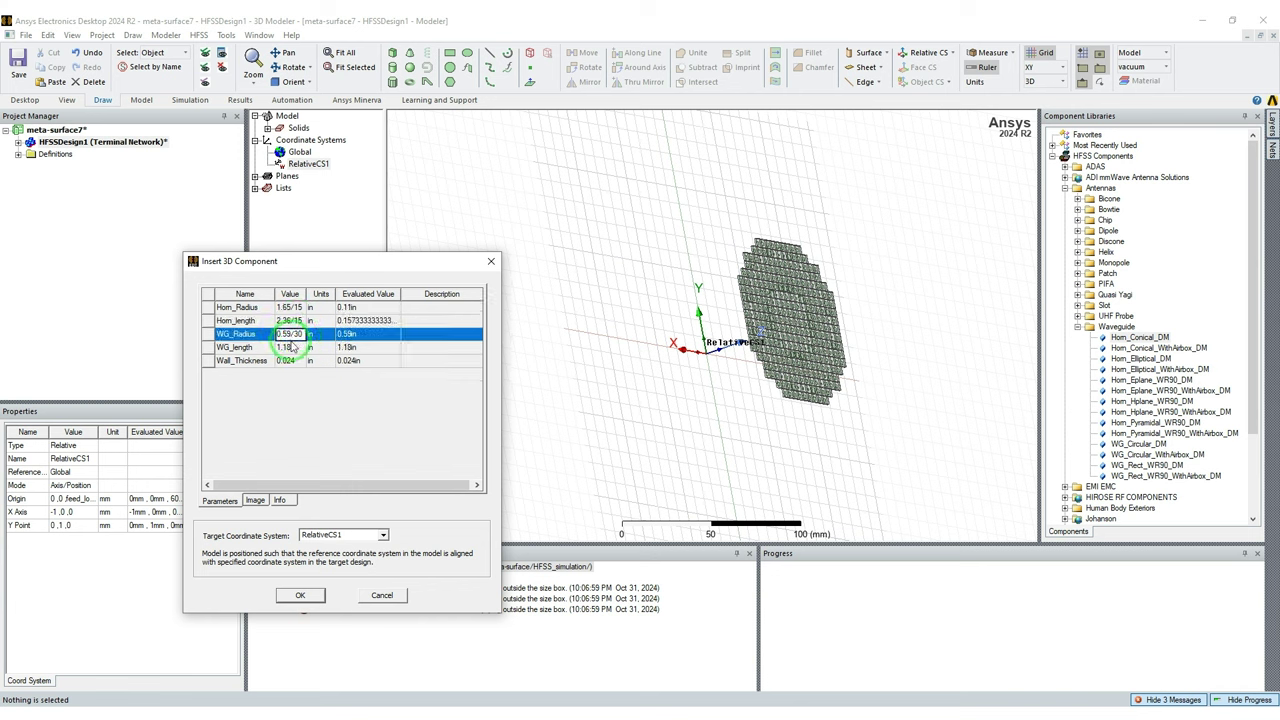
left_click(310, 349)
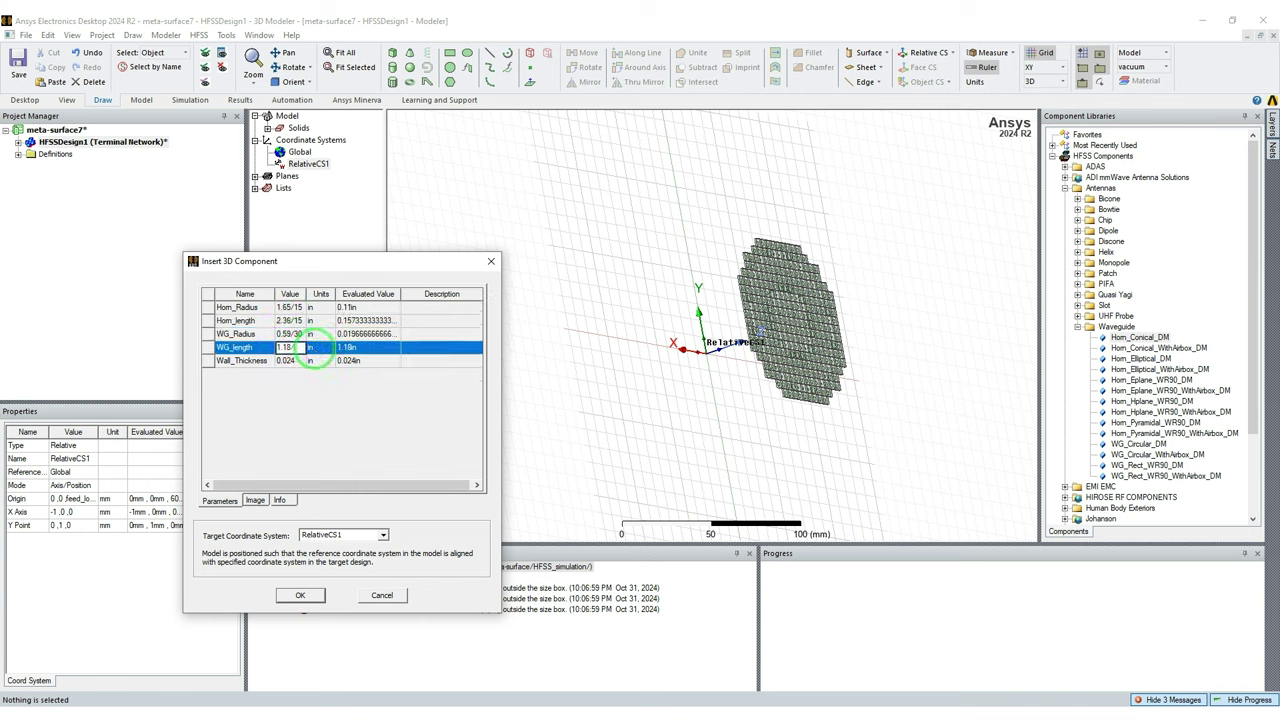
type("/30")
left_click(300, 362)
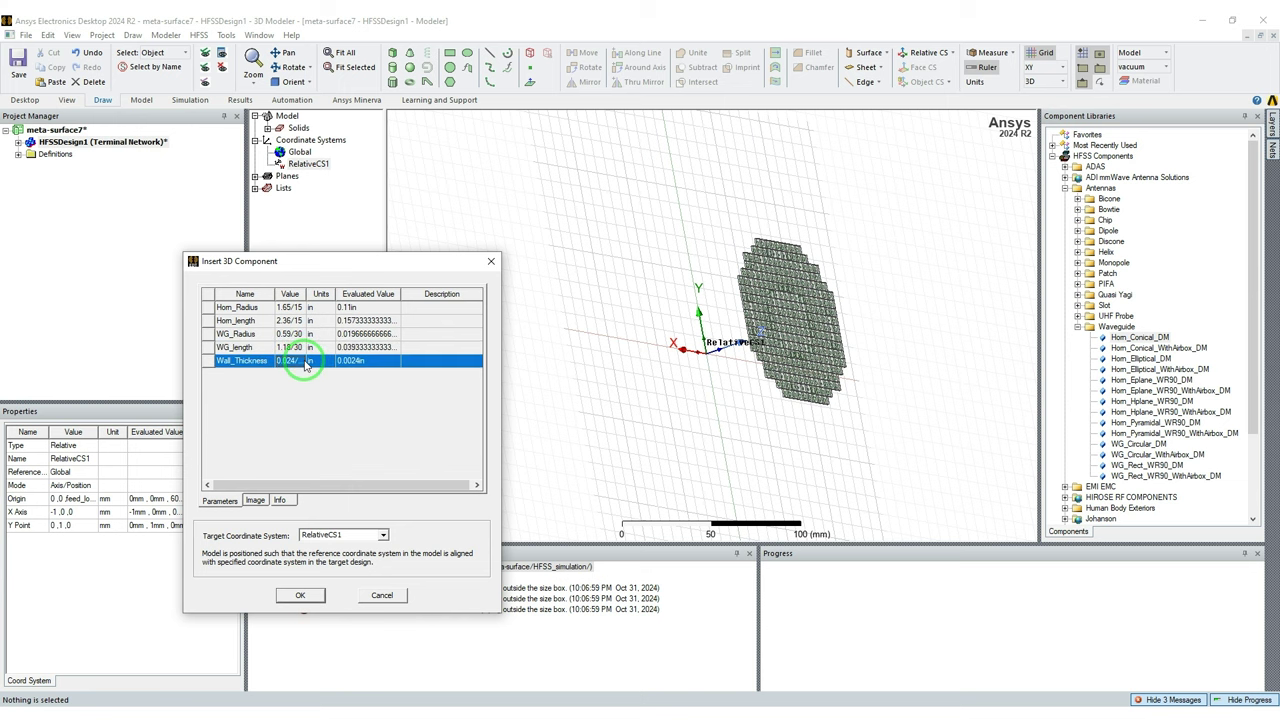
left_click(300, 595)
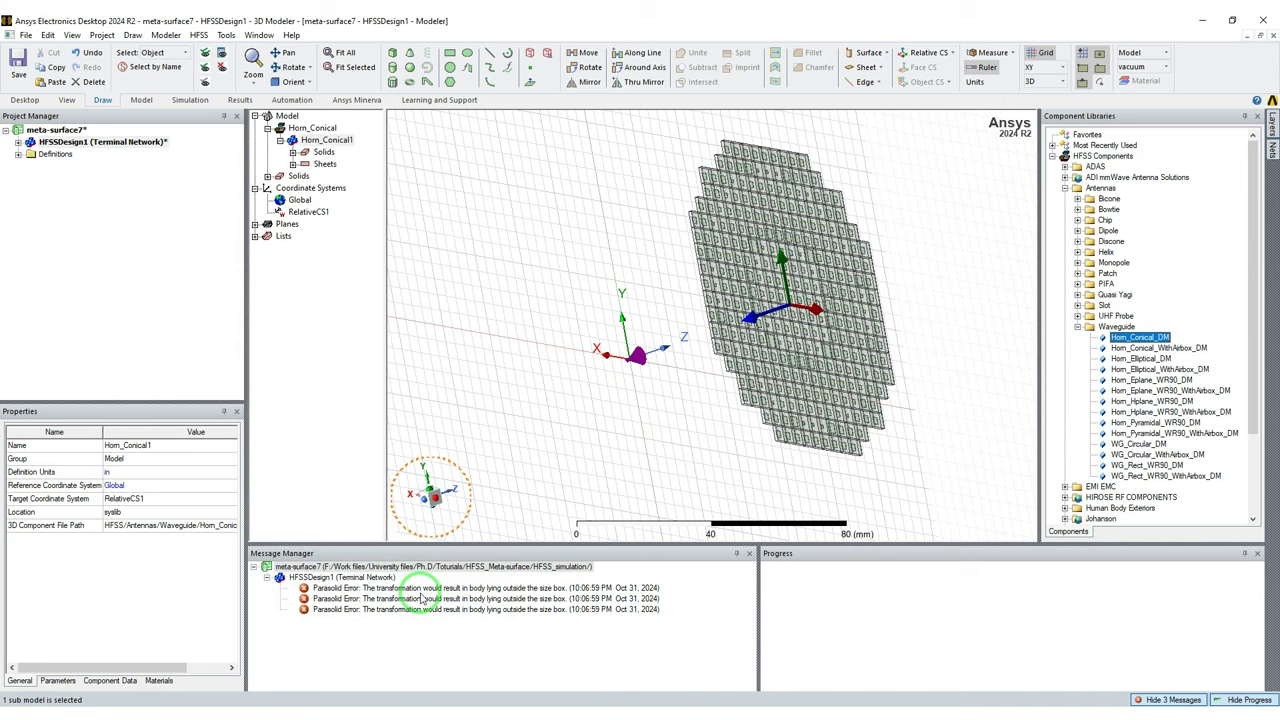
- Clear the error messages of the meta-surface7 project and deselect the horn
right_click(423, 597)
left_click(430, 604)
left_click(698, 415)
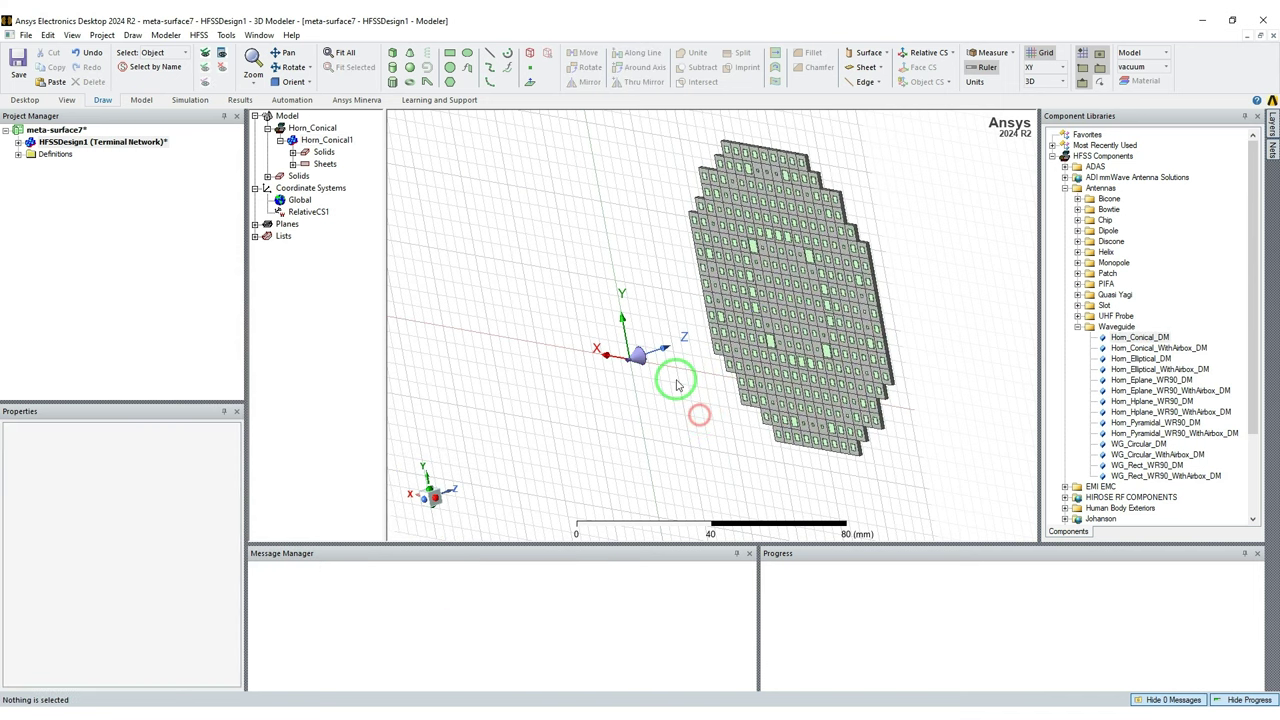
- Select all objects and create an open region with a Radiation boundary around the horn and the metasurface
mouse_move(676, 385)
left_mouse_down("alt")
mouse_move(643, 397)
mouse_move(757, 334)
mouse_move(671, 300)
mouse_move(740, 362)
mouse_move(800, 296)
mouse_move(763, 374)
mouse_move(877, 458)
mouse_move(586, 214)
left_mouse_up("alt")
left_click(743, 294)
right_click(743, 294)
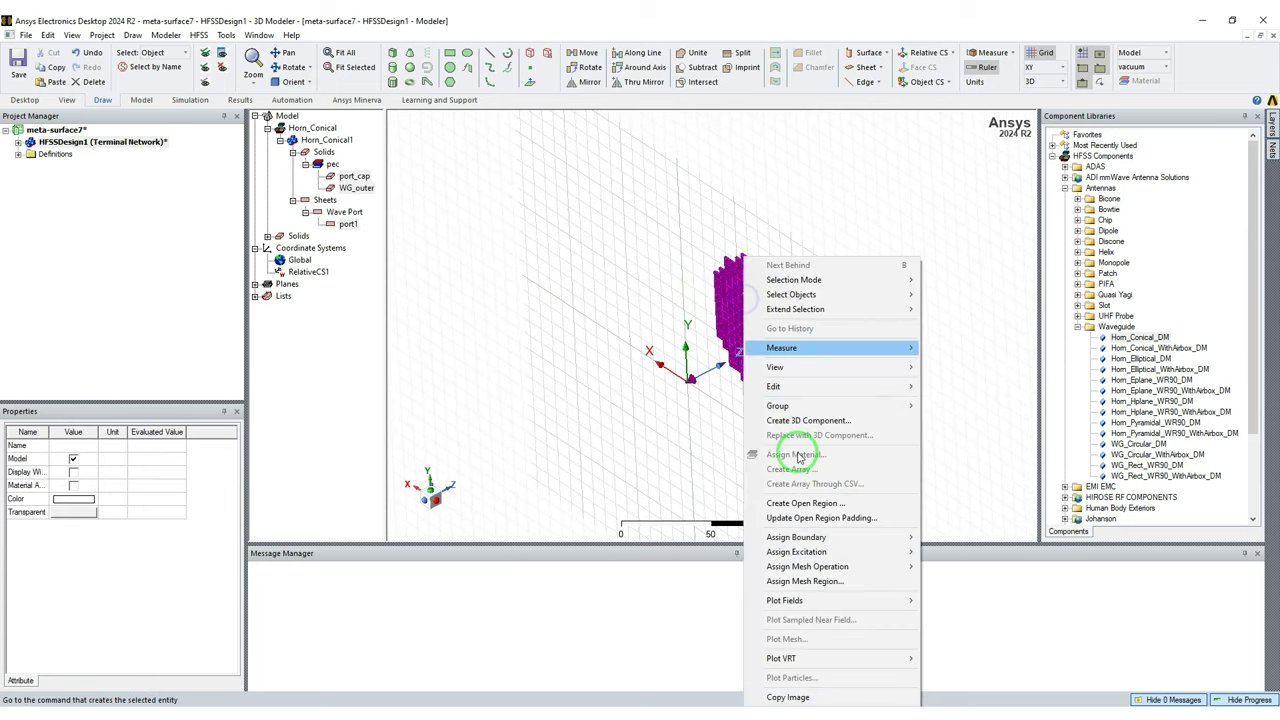
left_click(800, 503)
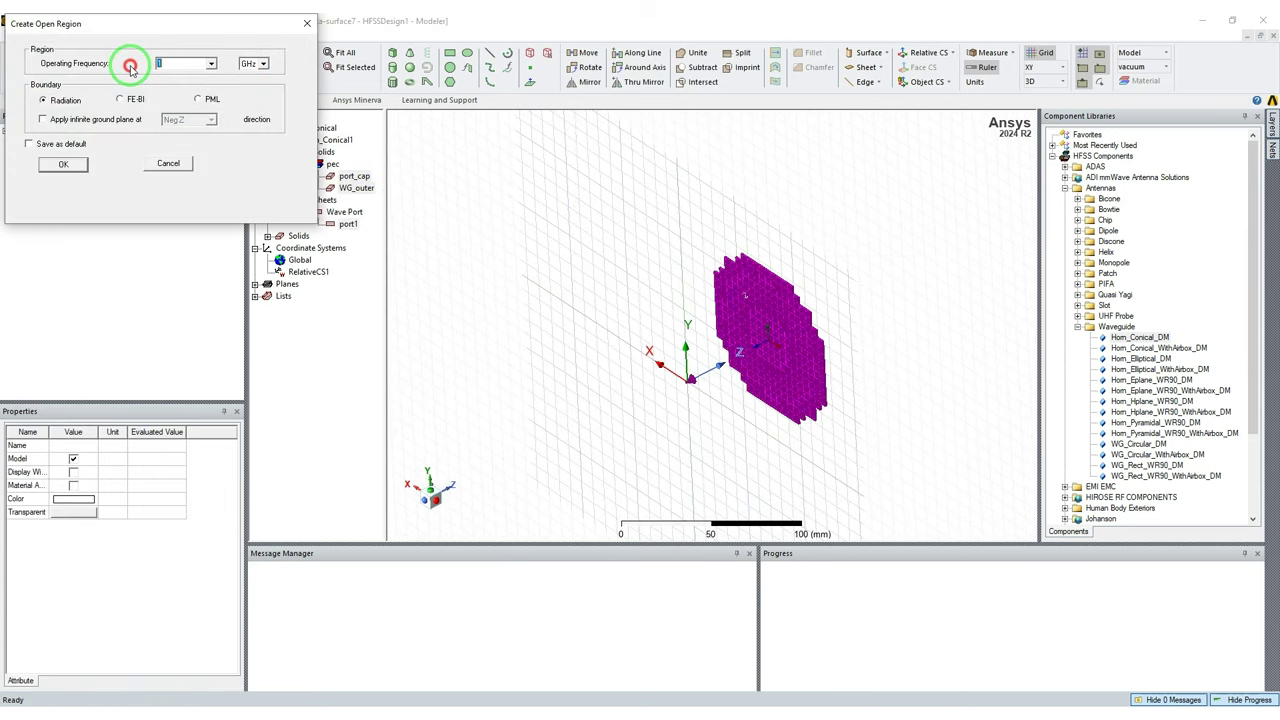
left_click(62, 163)
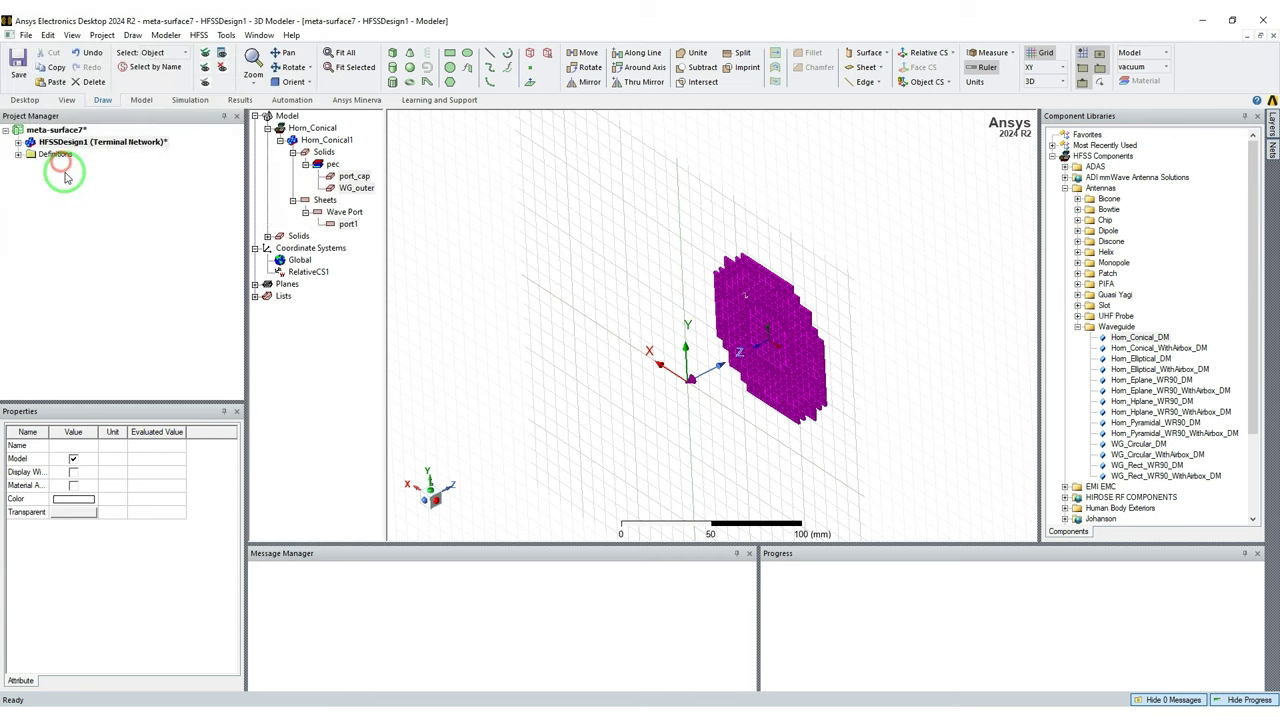
- Add an advanced solution setup to HFSSDesign1 with a single solution frequency of 30 GHz
left_click(22, 142)
left_click(62, 226)
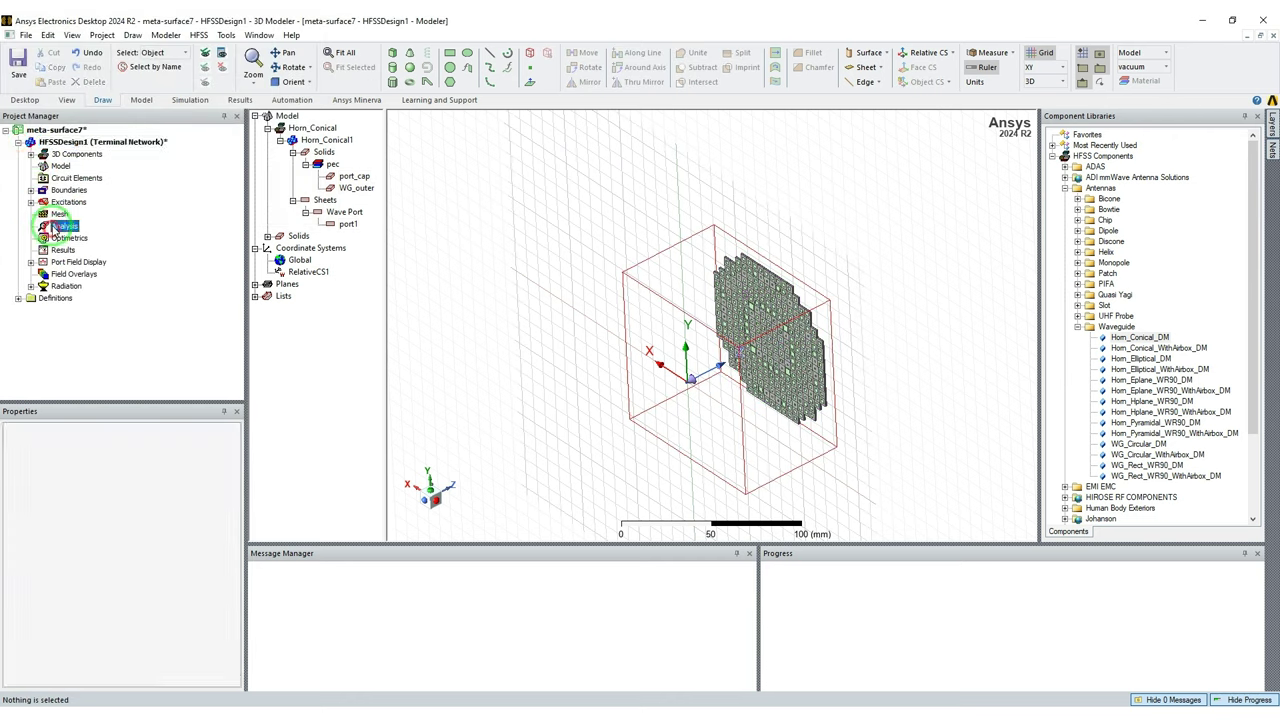
right_click(58, 227)
left_click(93, 255)
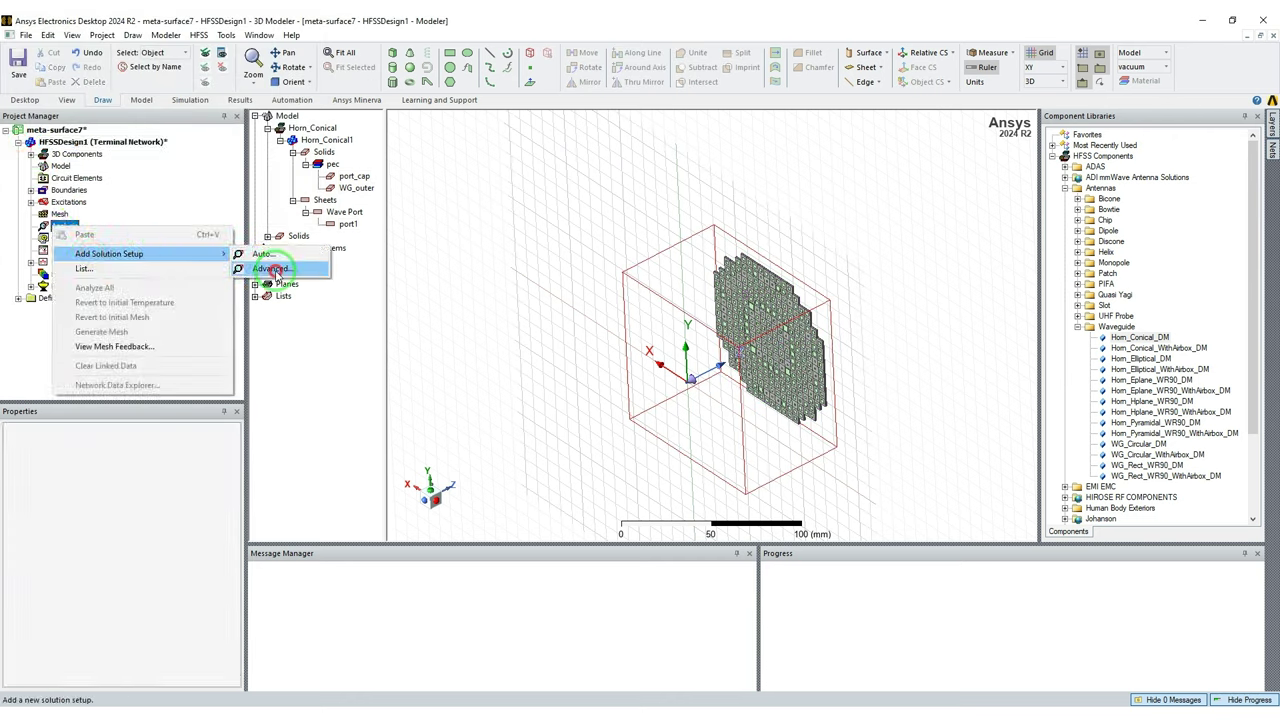
left_click(271, 267)
left_click(627, 344)
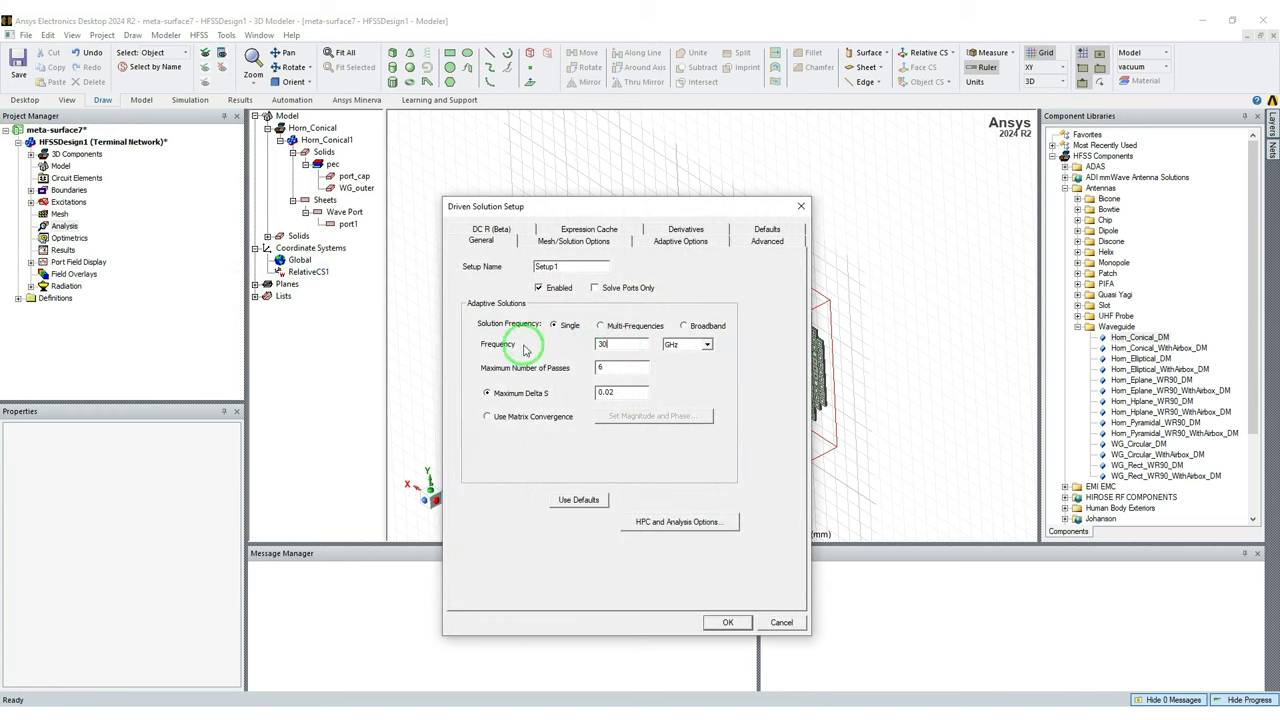
- Set Setup1's maximum delta S to 0.01 and the maximum number of passes to 10
left_click(609, 393)
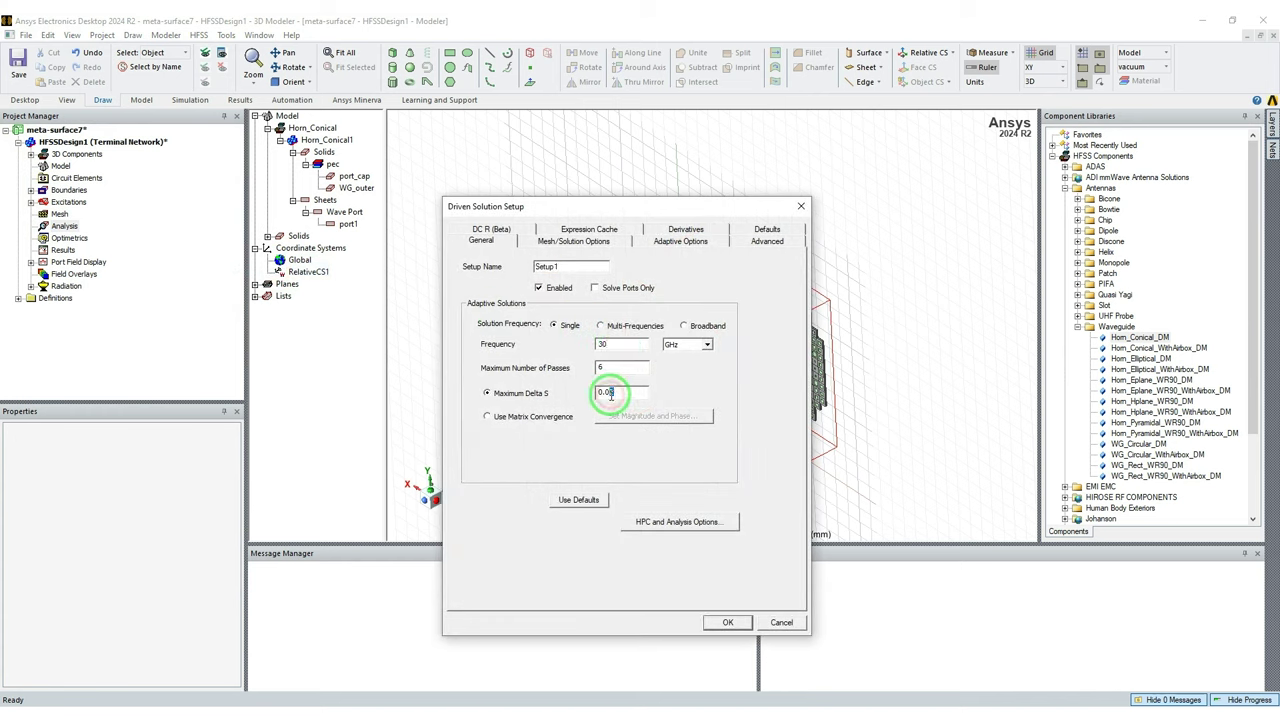
double_click(603, 367)
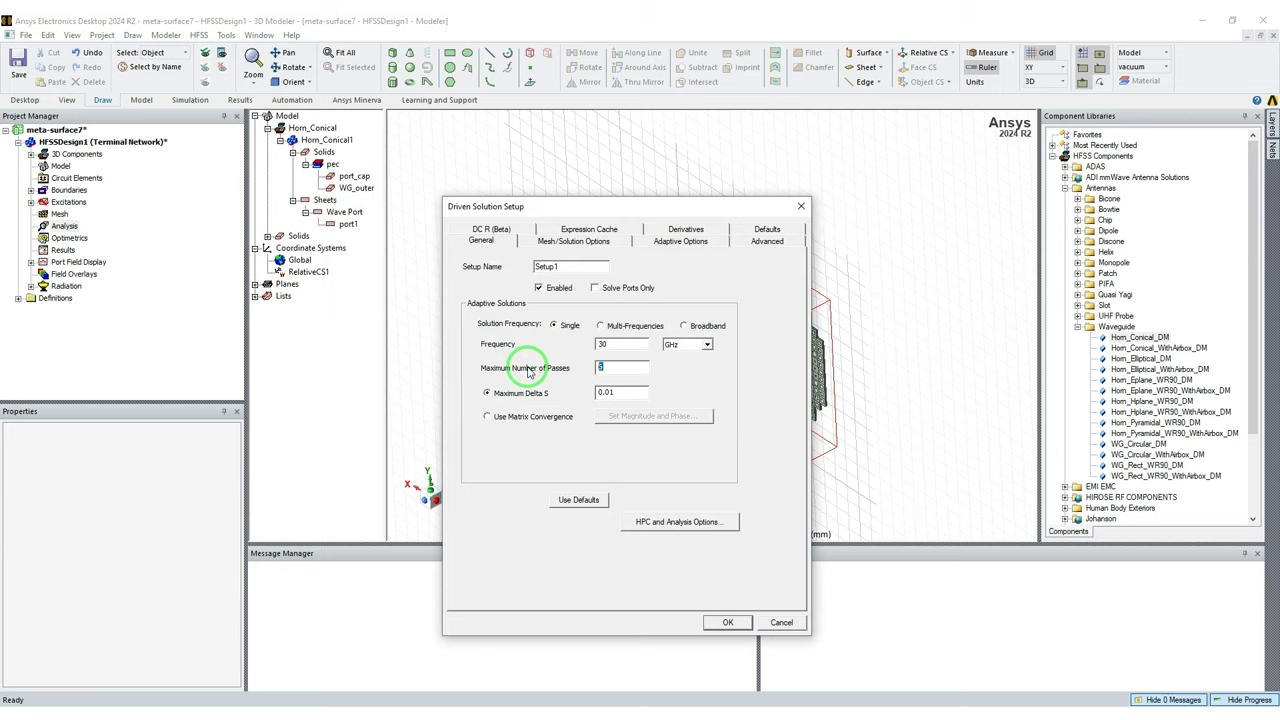
- Set the minimum number of adaptive passes to 7 and accept Setup1 without adding a frequency sweep
left_click(565, 240)
left_click(655, 243)
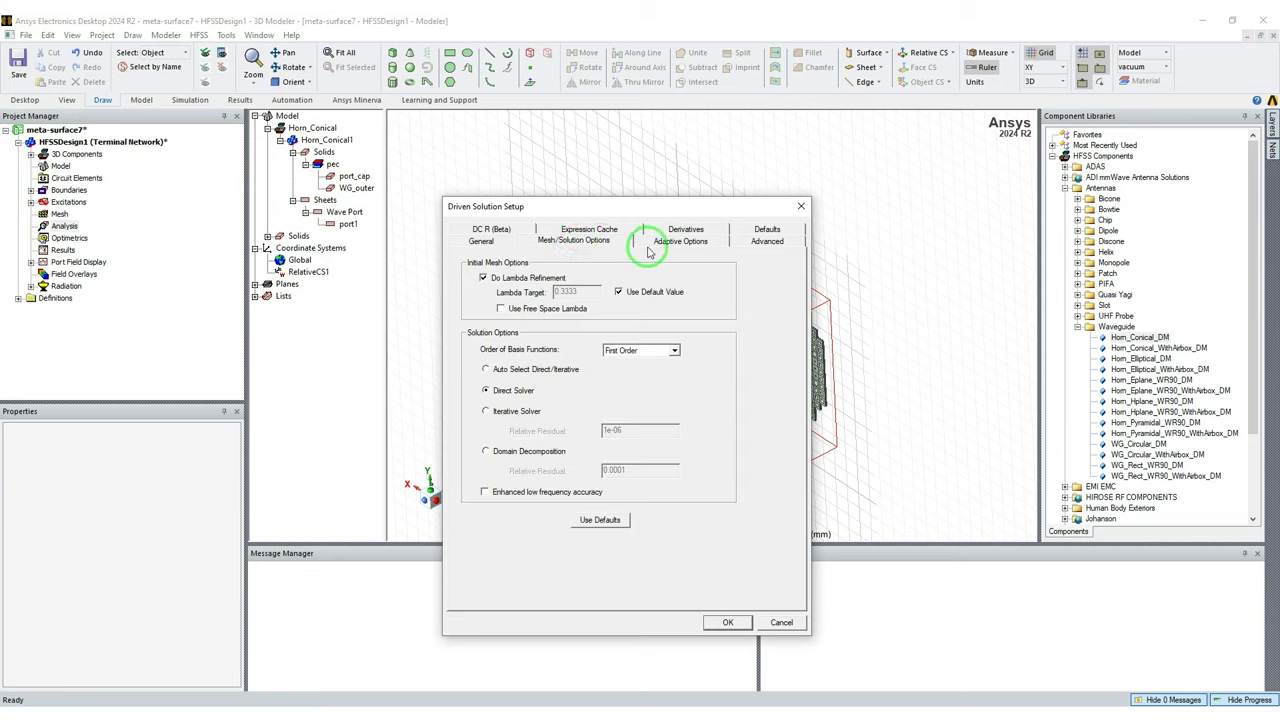
left_click(766, 240)
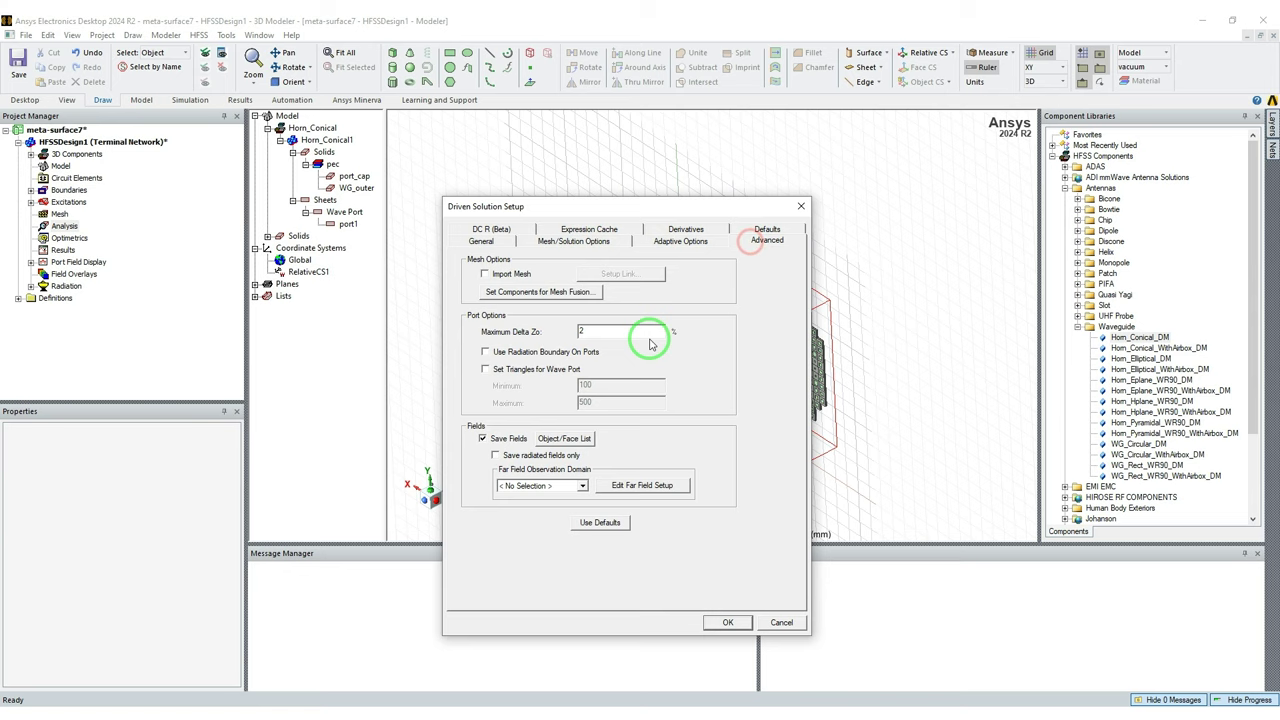
left_click(690, 244)
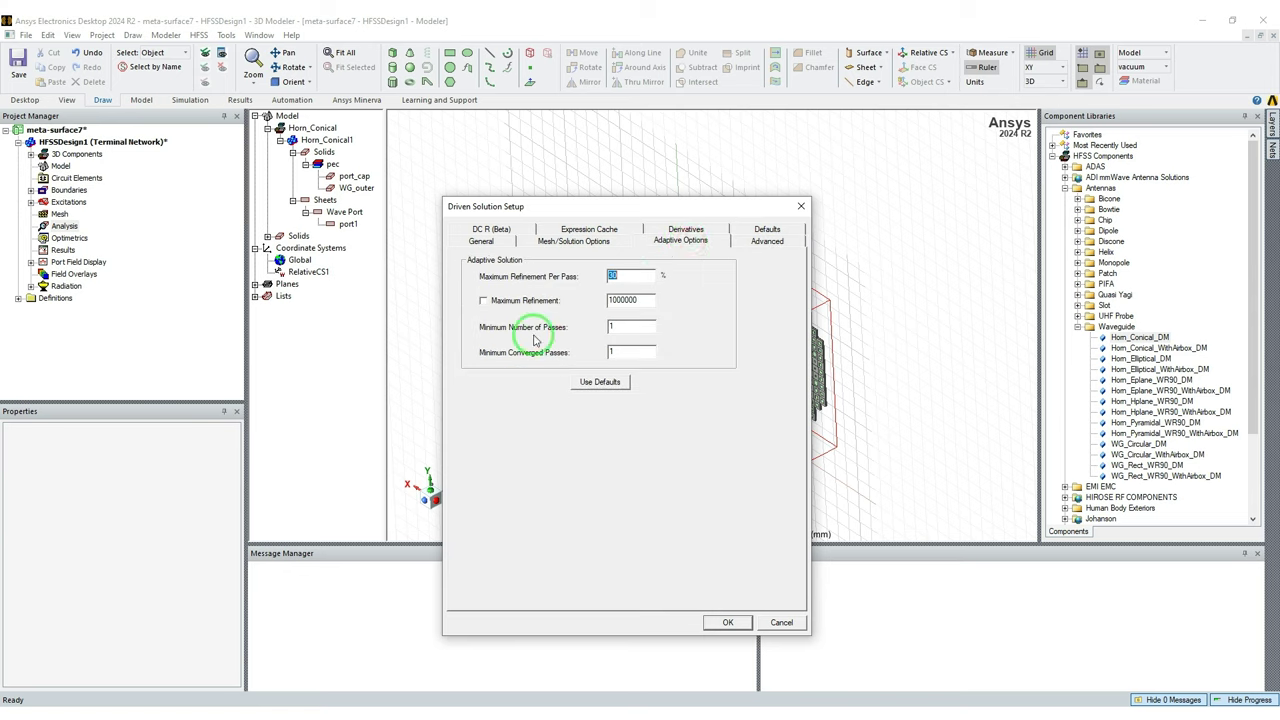
left_click(587, 325)
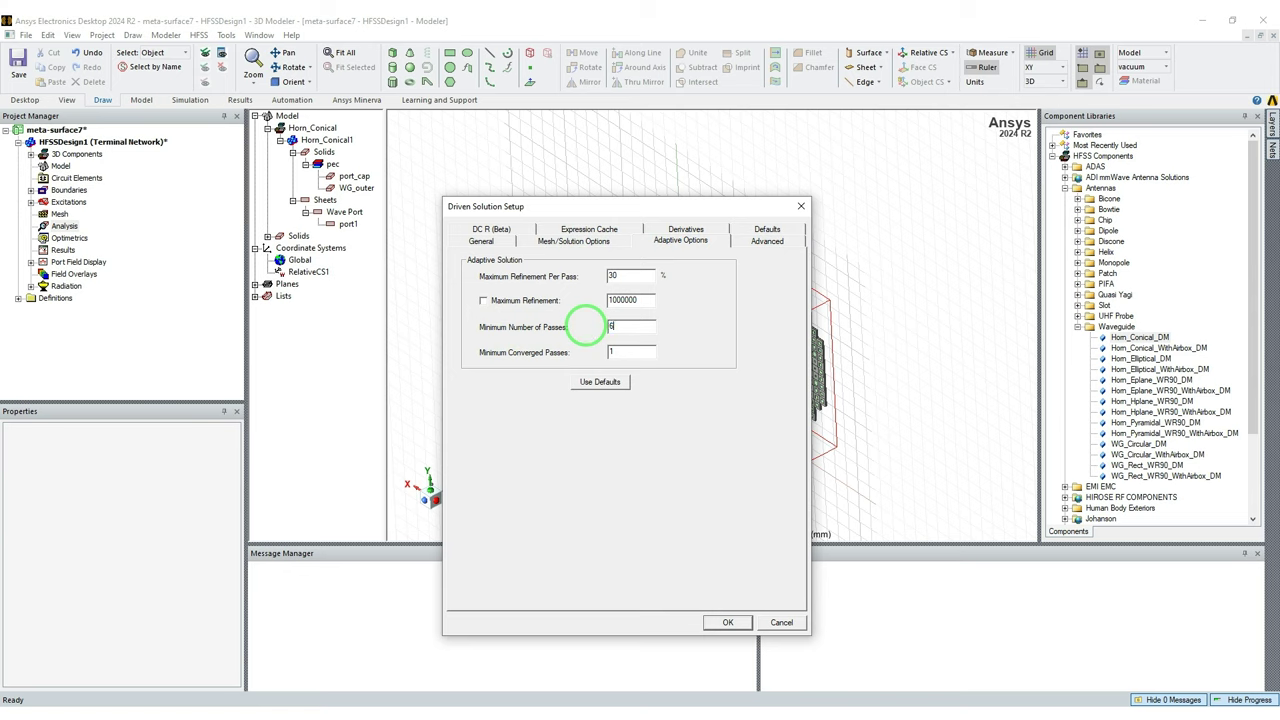
double_click(590, 325)
type("7")
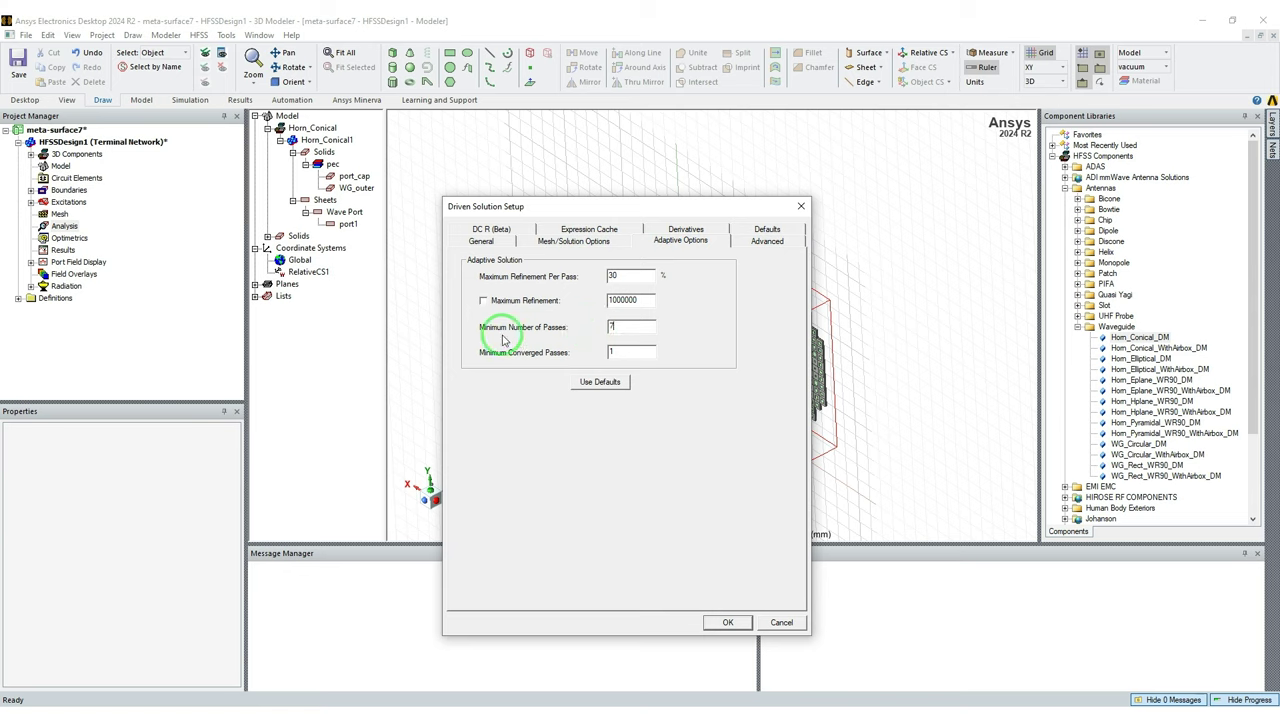
left_click(482, 241)
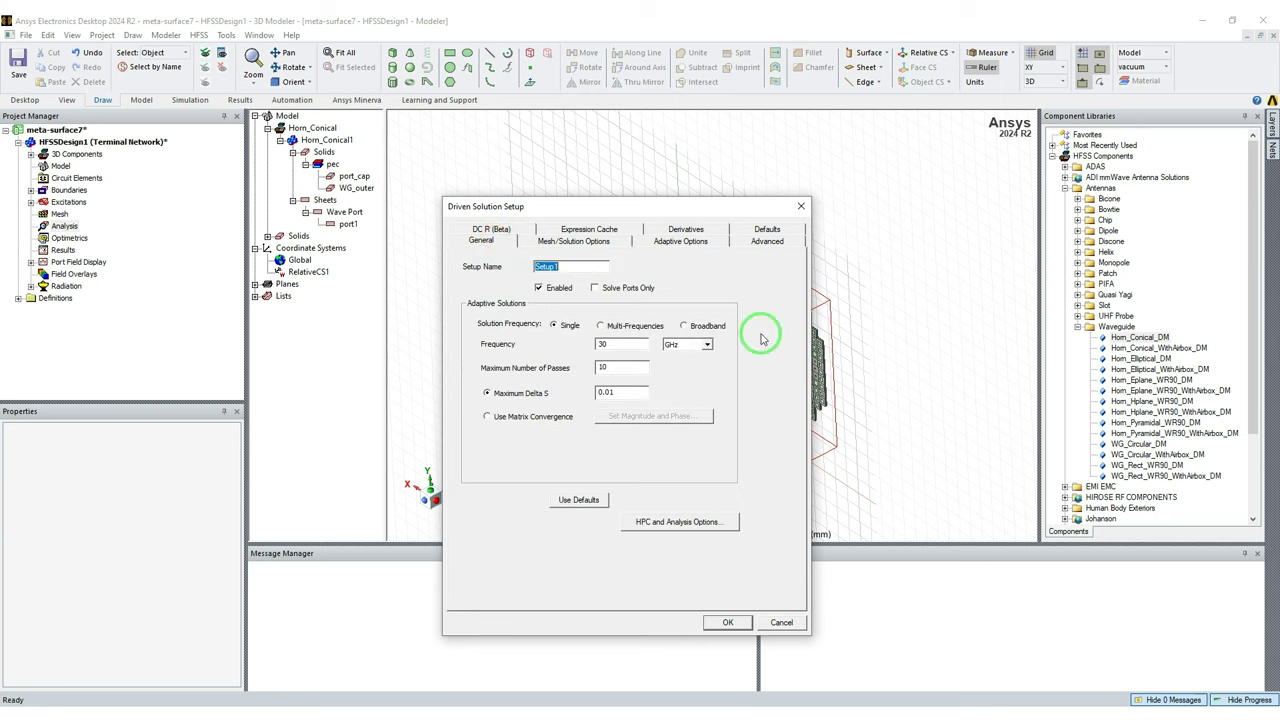
left_click(728, 621)
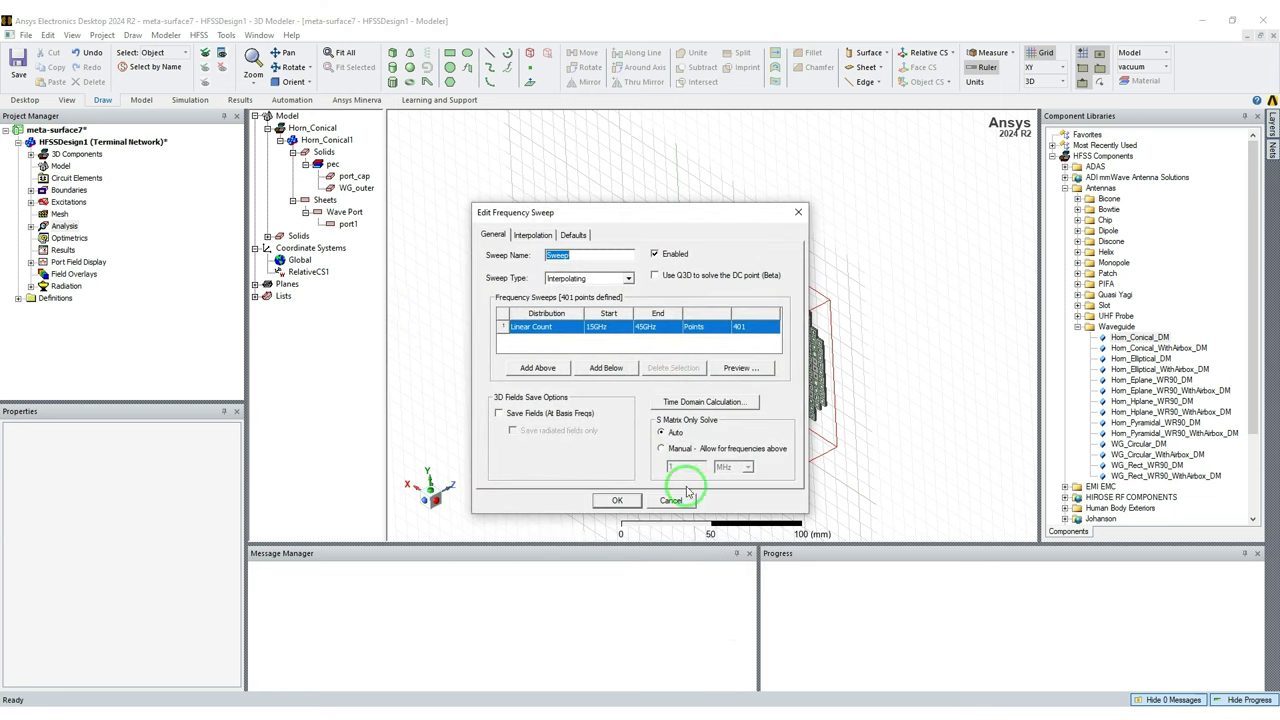
left_click(680, 500)
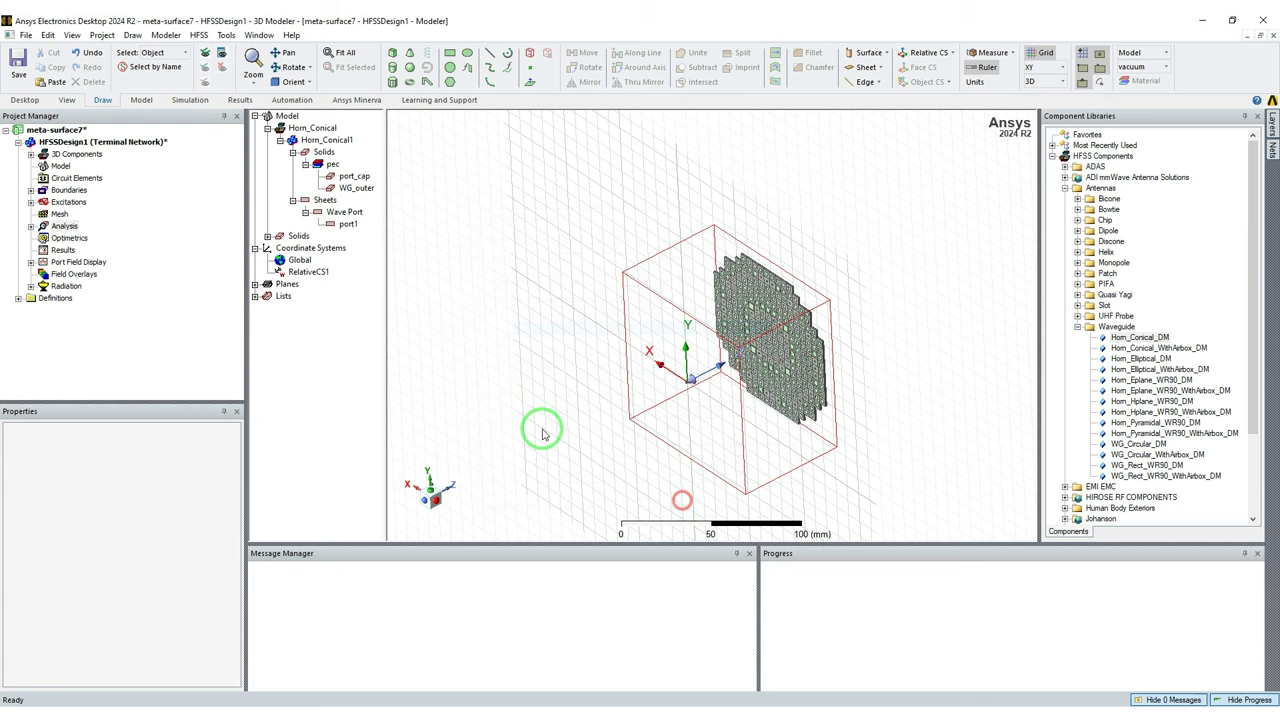
- Create a far-field 3D polar plot of GainTotal for Setup1 : LastAdaptive at 30 GHz
left_click_drag(543, 429, 628, 356, "alt")
right_click(62, 250)
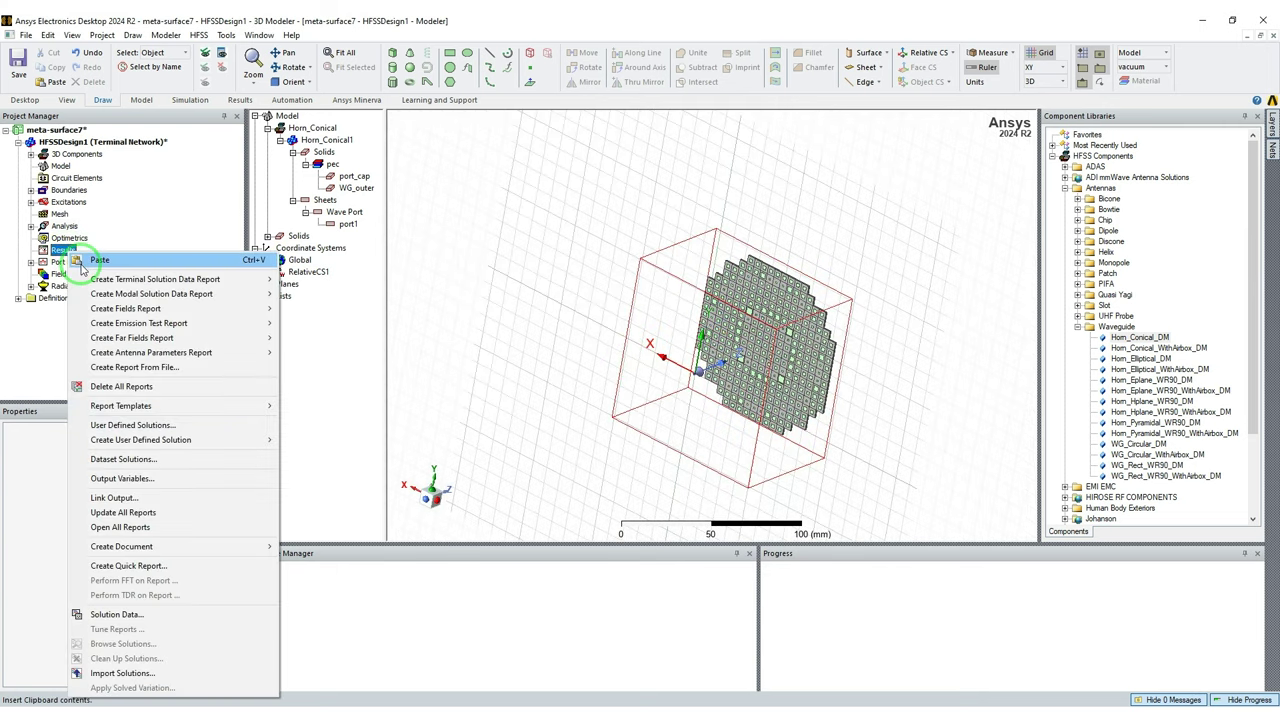
mouse_move(116, 338)
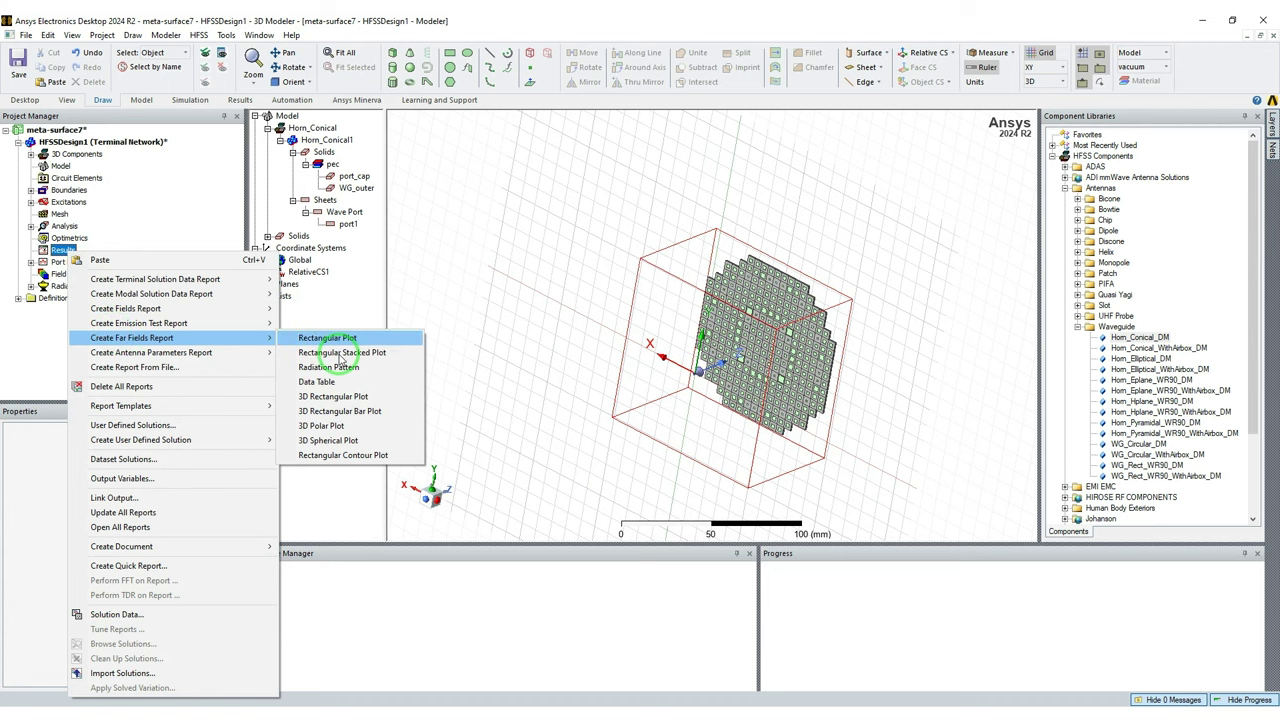
left_click(359, 428)
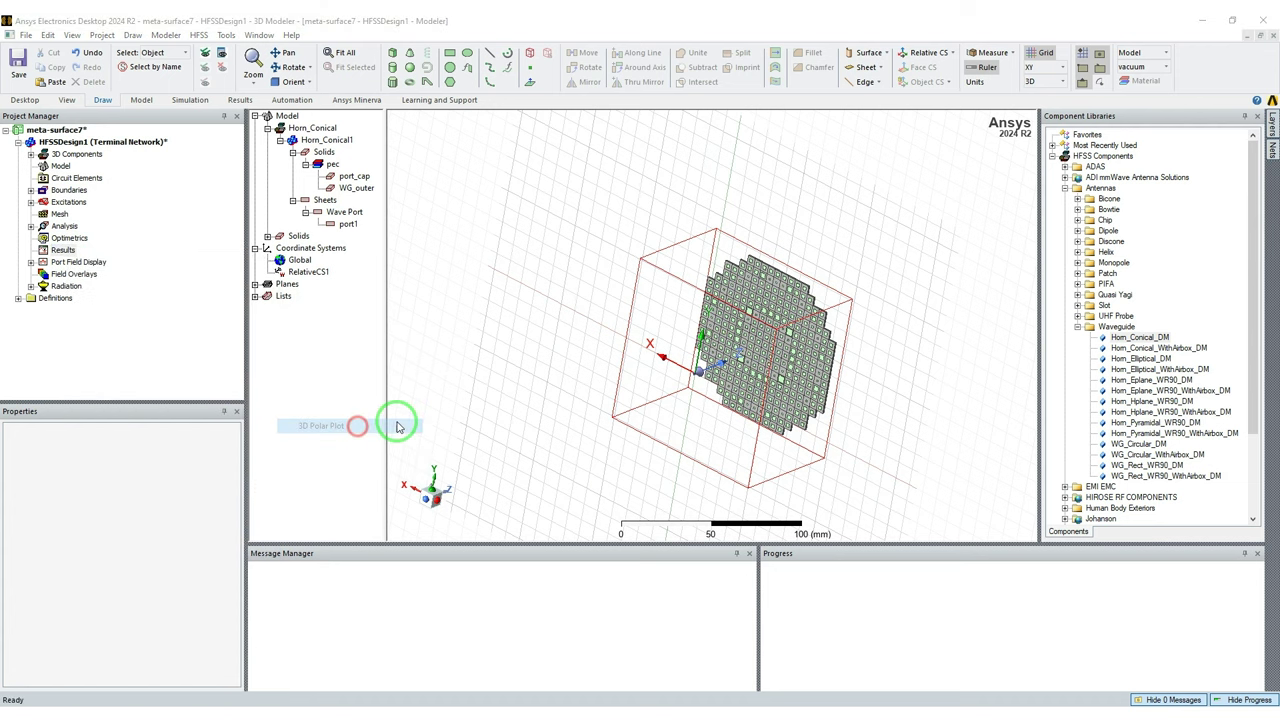
left_click(340, 198)
left_click(302, 198)
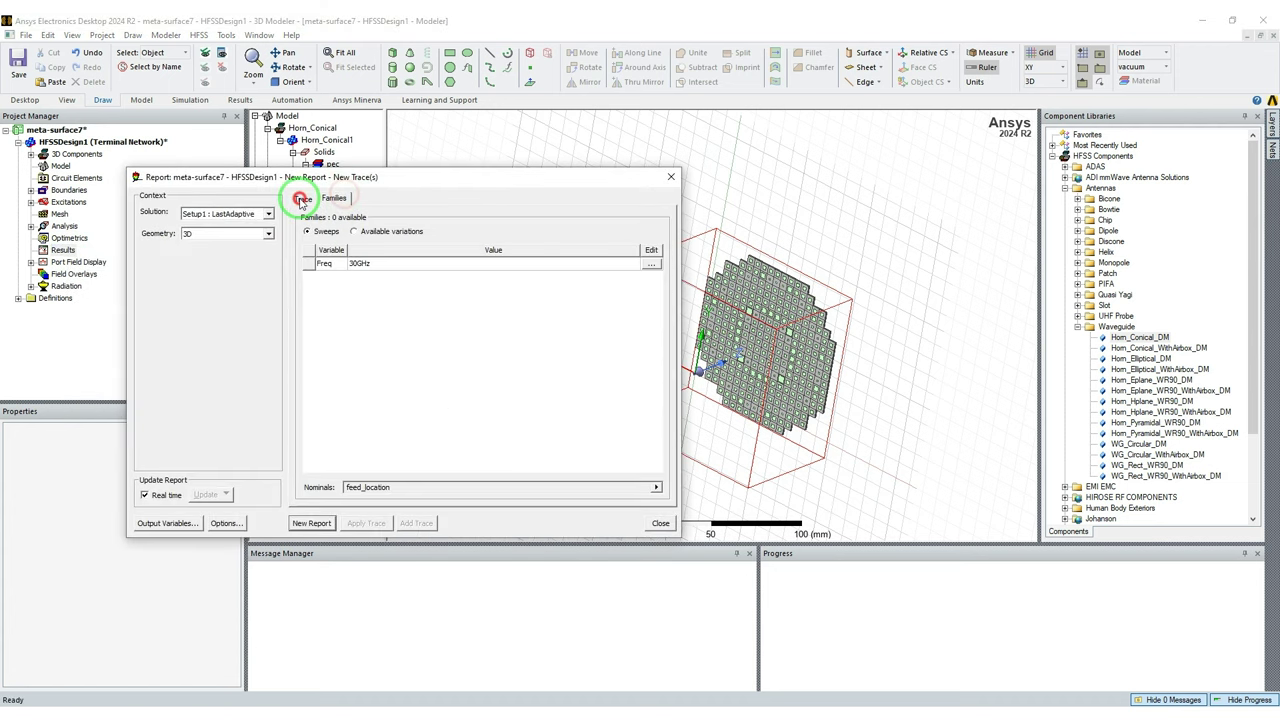
left_click(318, 523)
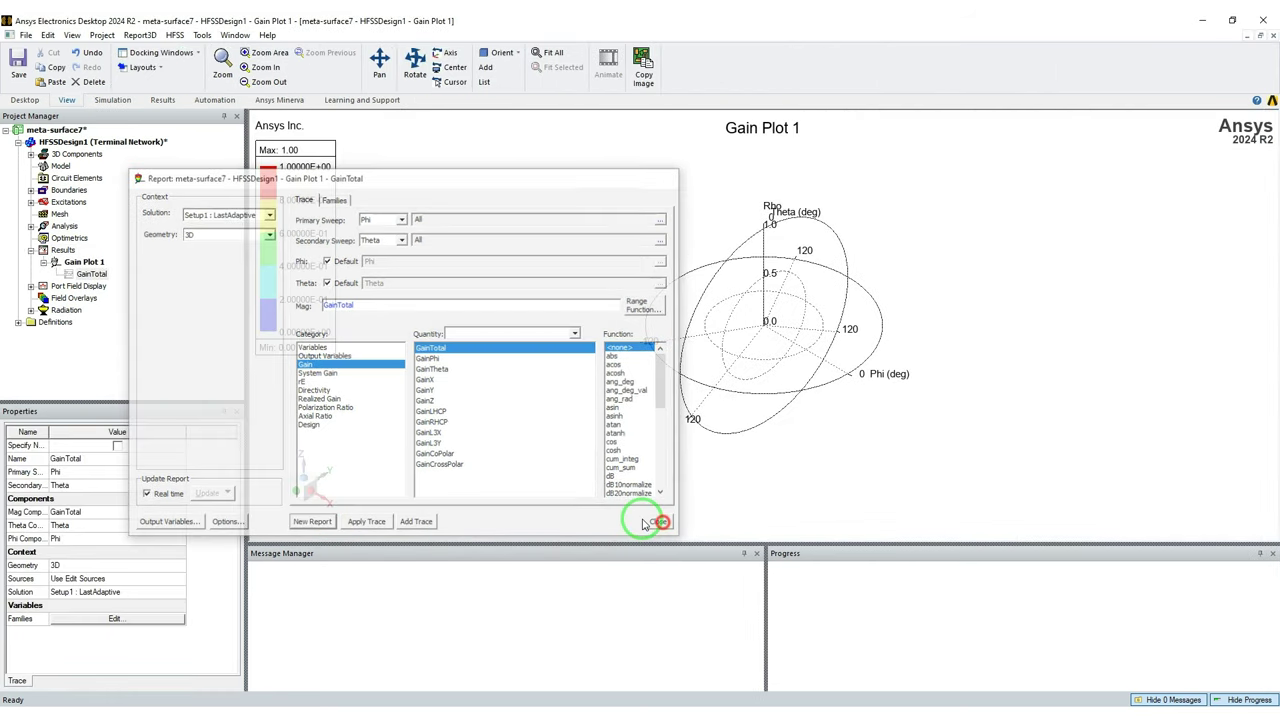
left_click(658, 523)
- Create a far-field radiation pattern report of GainTotal in dB with Theta as the primary sweep
right_click(68, 250)
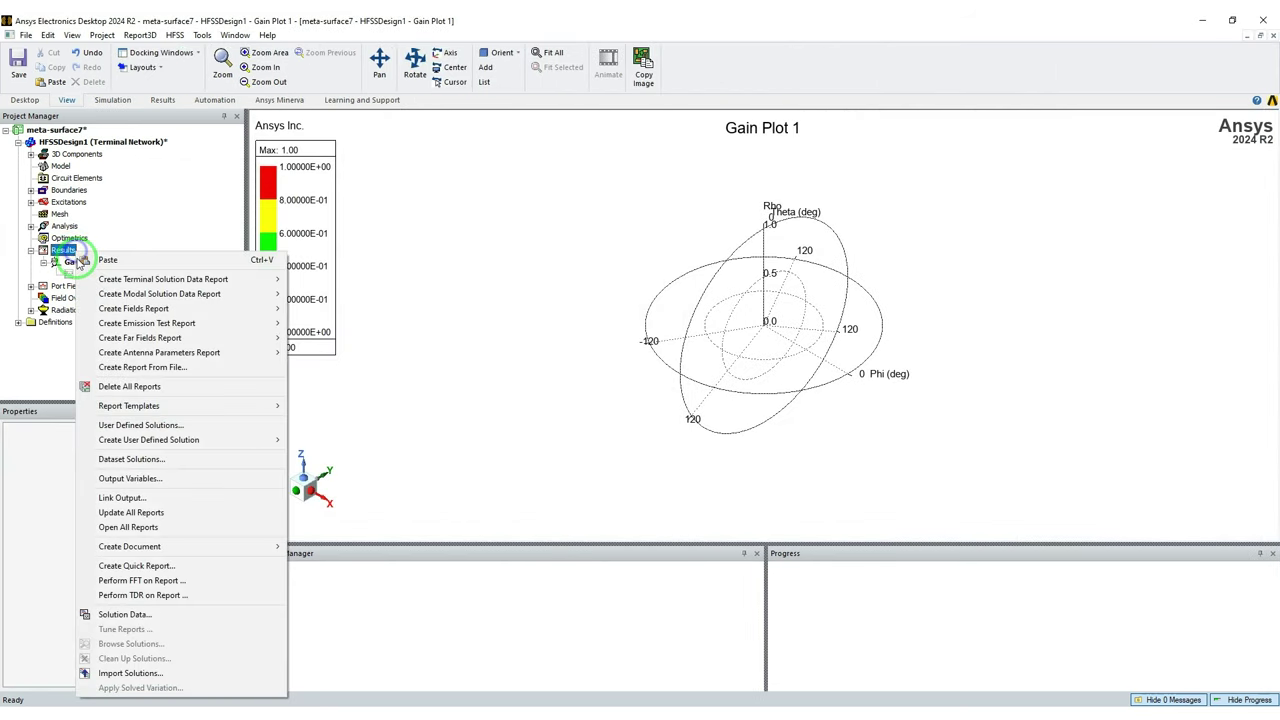
mouse_move(236, 338)
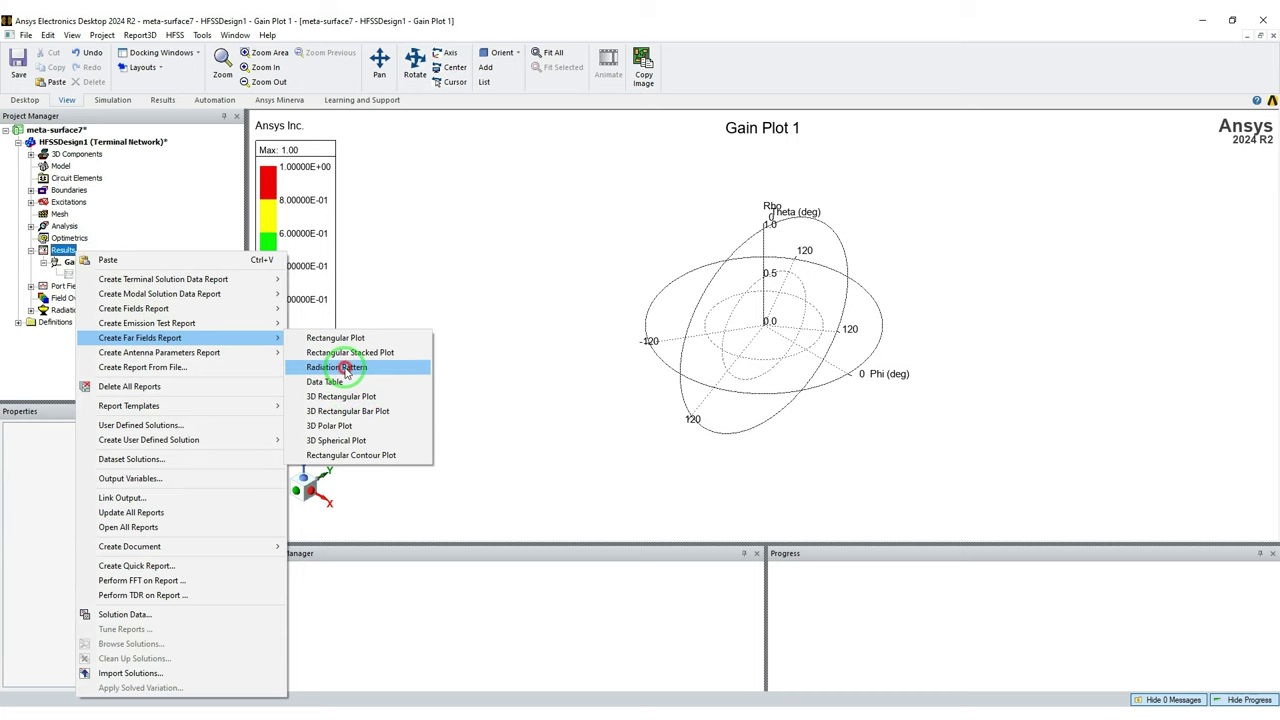
left_click(340, 367)
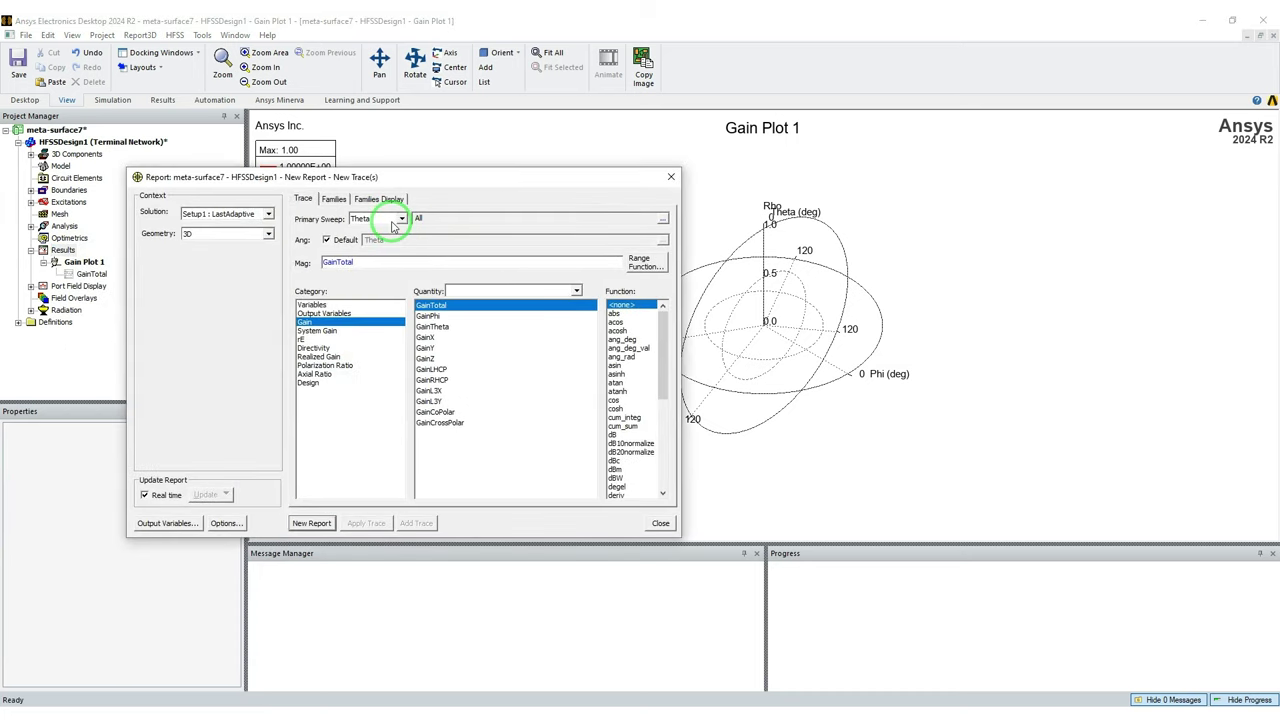
left_click(612, 434)
left_click(334, 198)
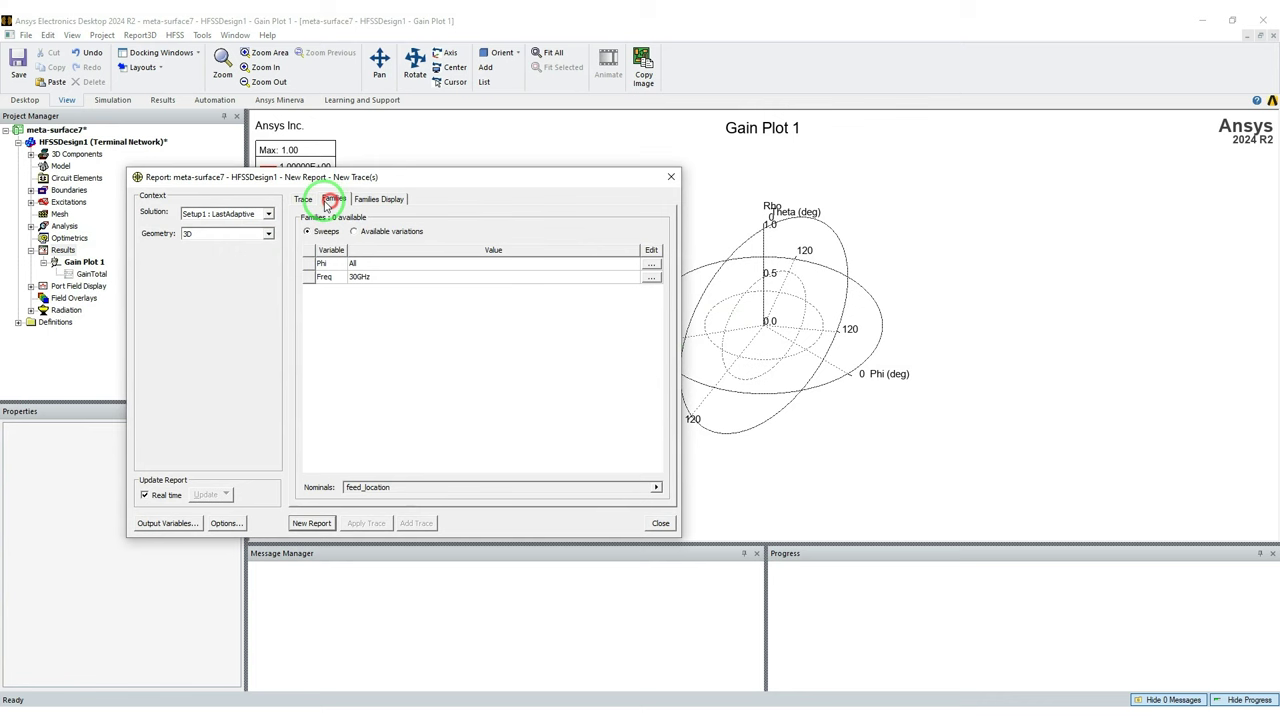
left_click(306, 199)
left_click(326, 523)
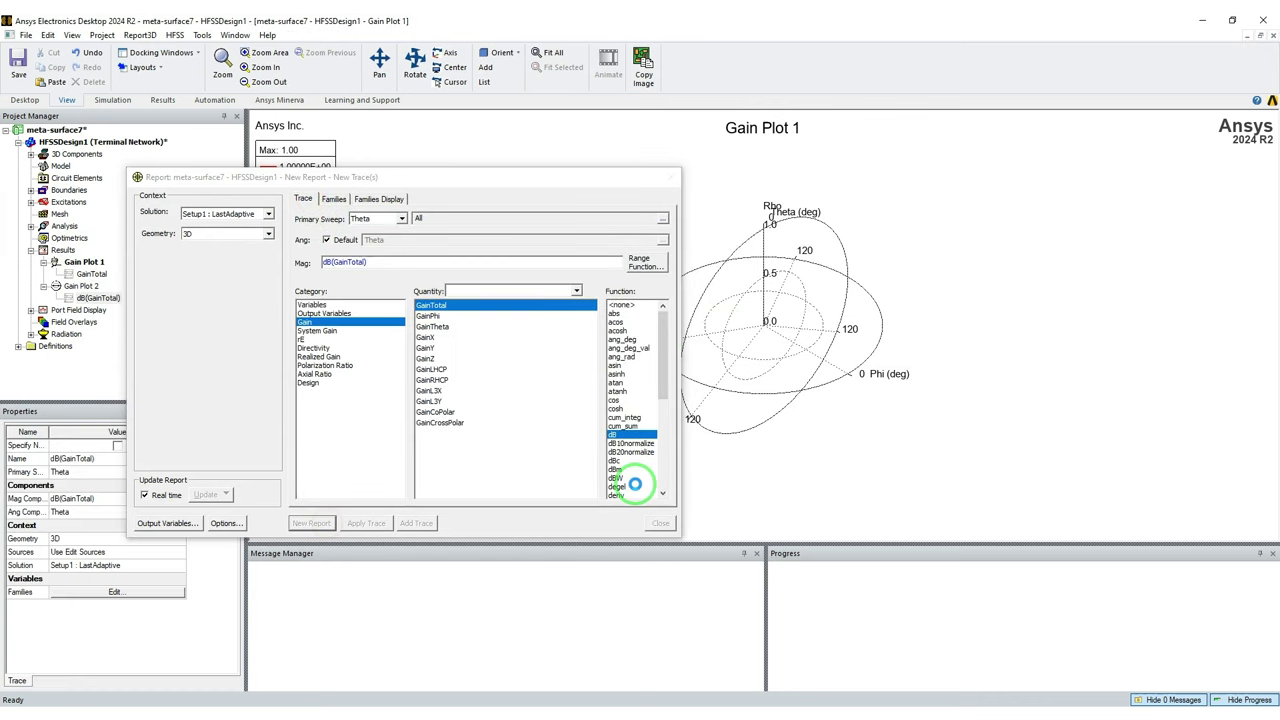
left_click(660, 523)
- Change the GainTotal trace of the 3D polar plot Gain Plot 1 to dB and apply it
double_click(90, 274)
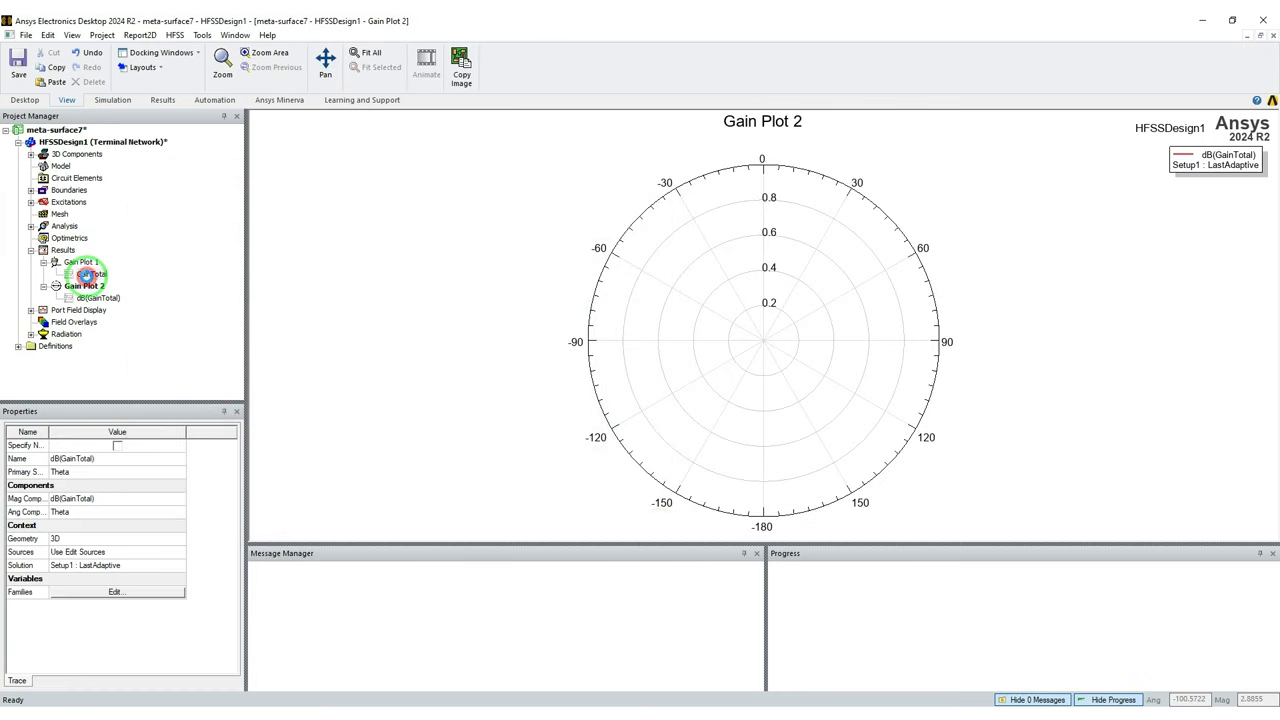
left_click(618, 476)
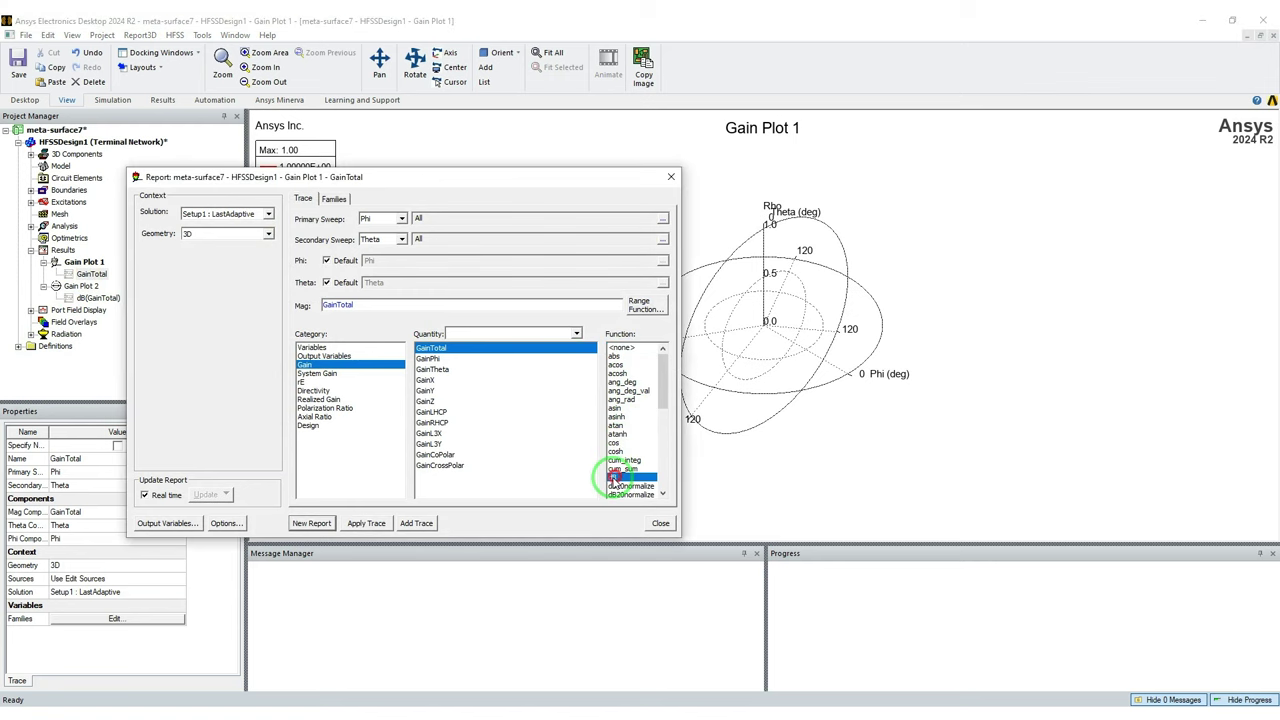
left_click(362, 523)
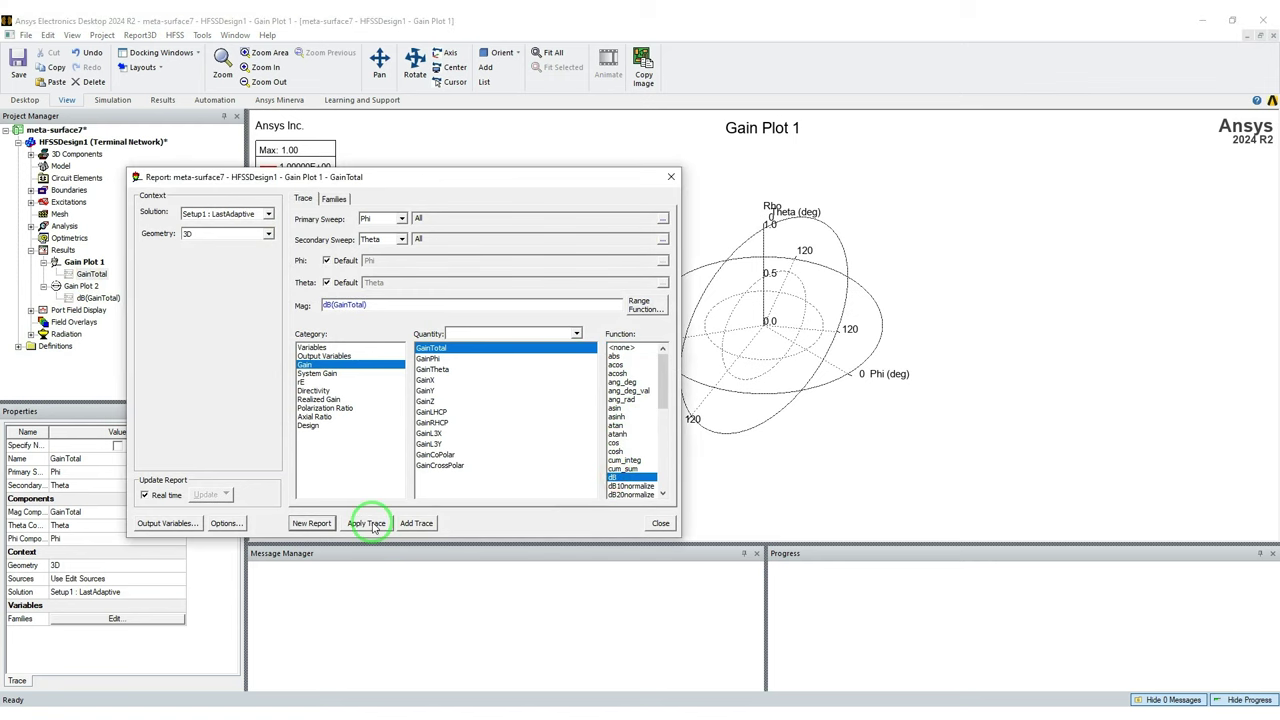
left_click(661, 524)
- Return to the 3D model, run the validation check on HFSSDesign1 and start Analyze All
double_click(105, 142)
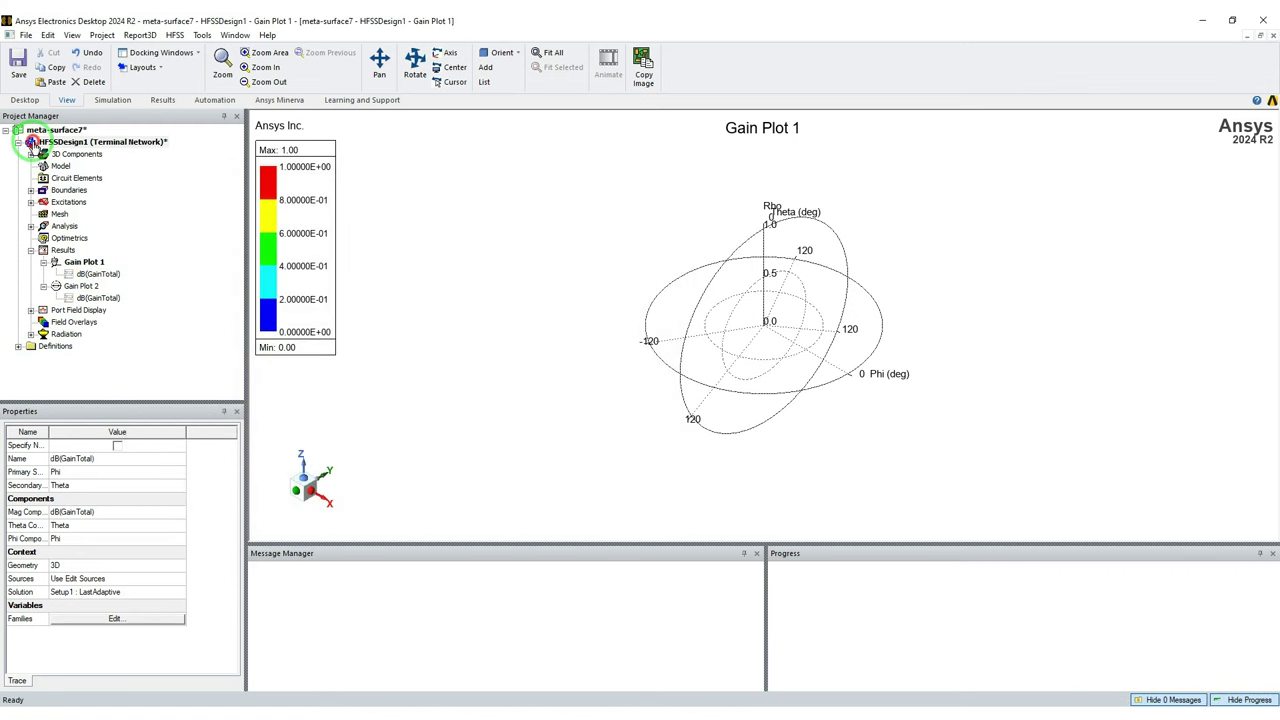
left_click_drag(843, 286, 834, 286, "alt")
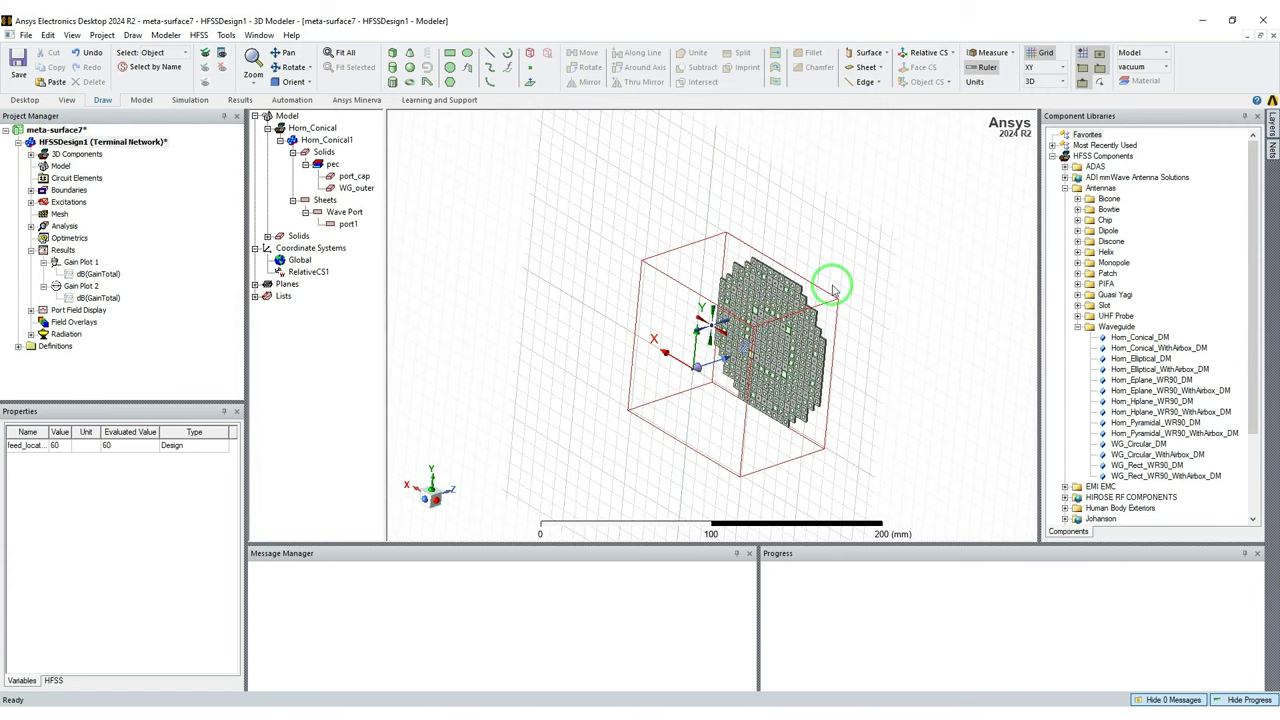
left_click(200, 35)
left_click(225, 76)
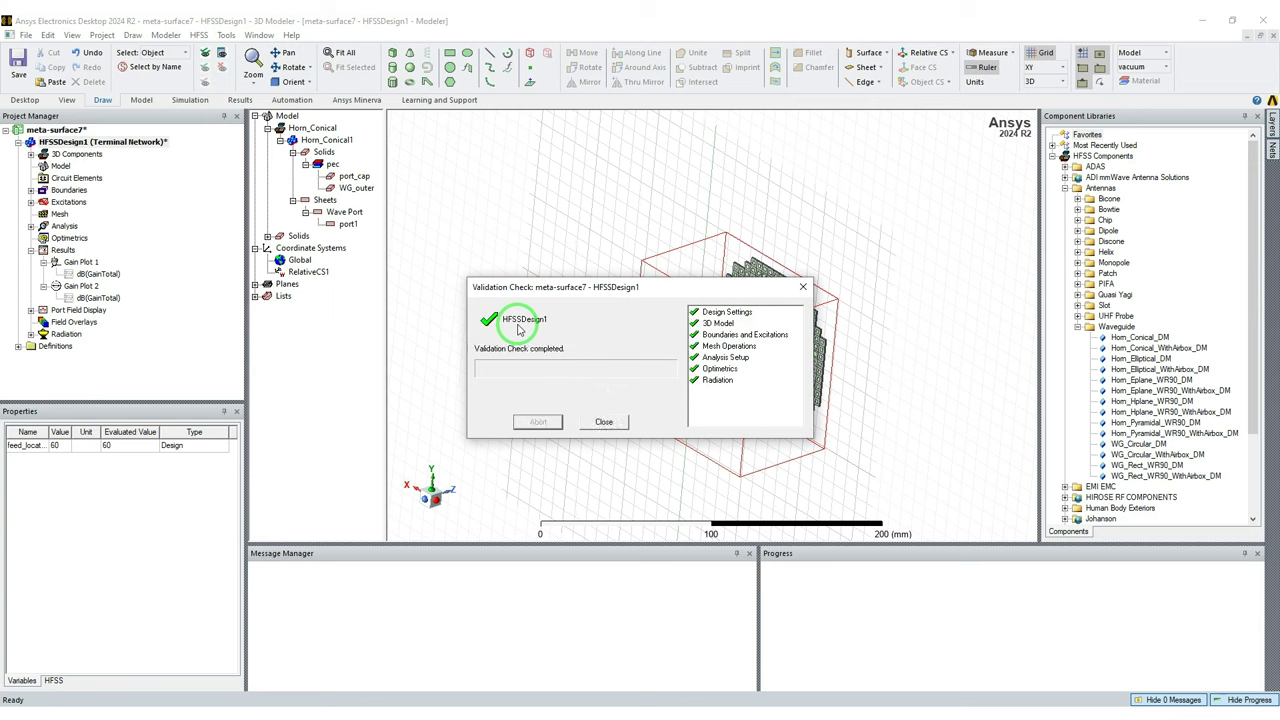
left_click(604, 421)
left_click(198, 35)
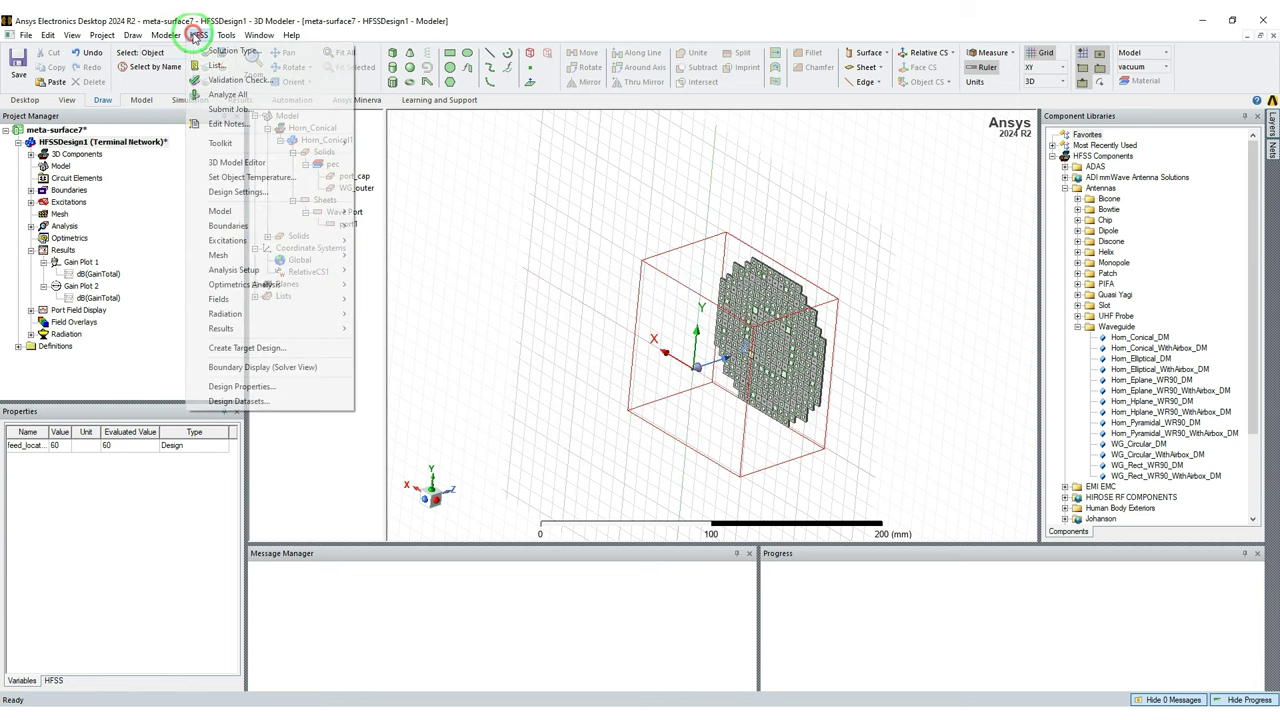
left_click(199, 97)
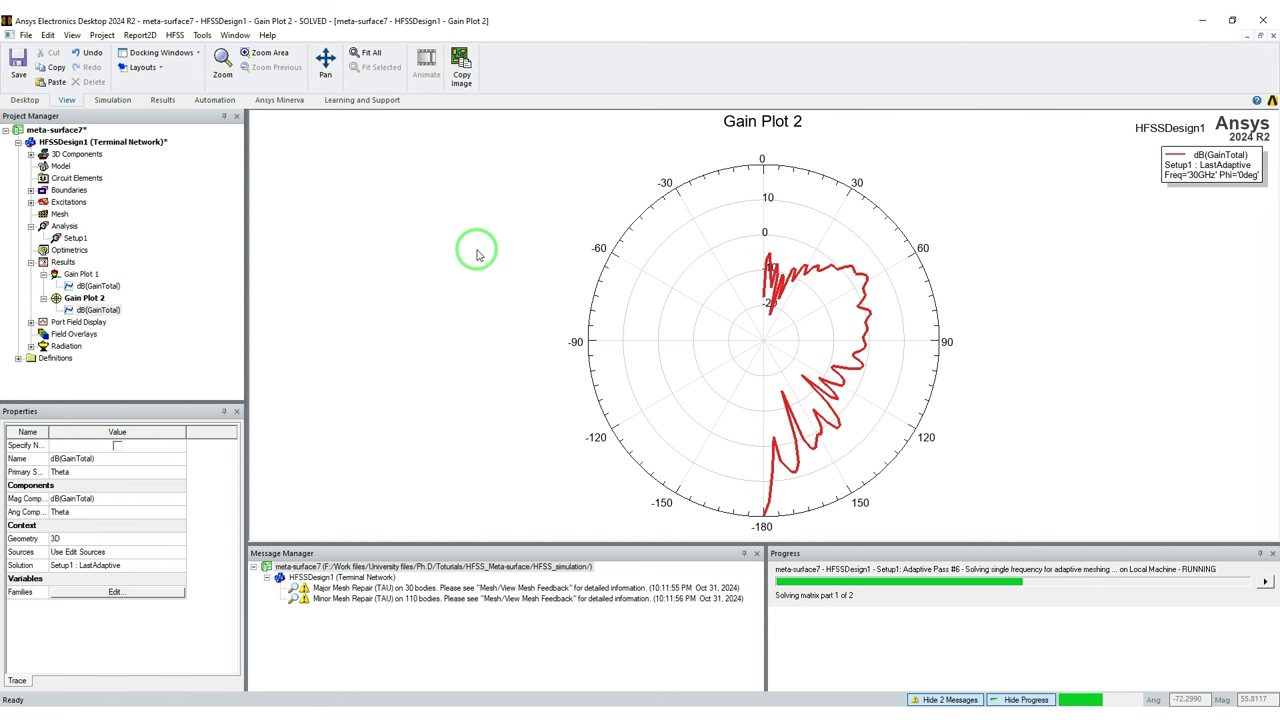
- Examine the 3D gain pattern in Gain Plot 1 from different angles
key("ctrl+Tab")
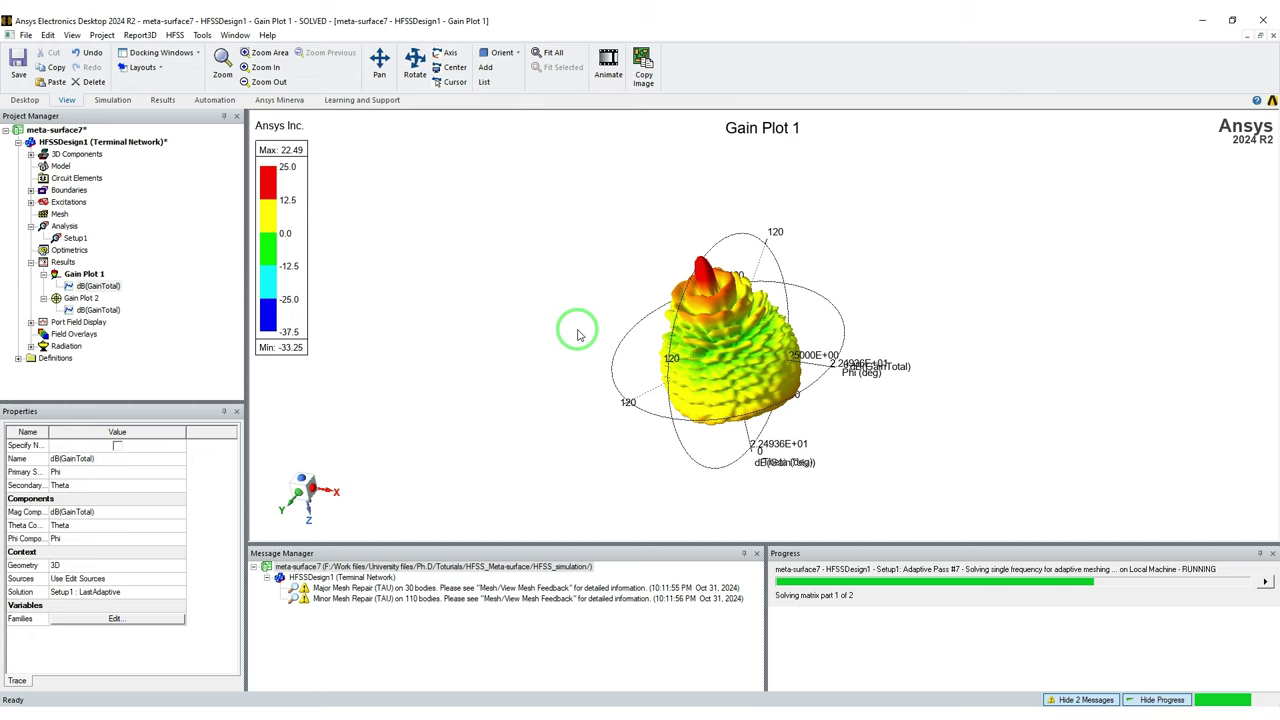
double_click(577, 333)
key("Escape")
left_click_drag(680, 243, 707, 318)
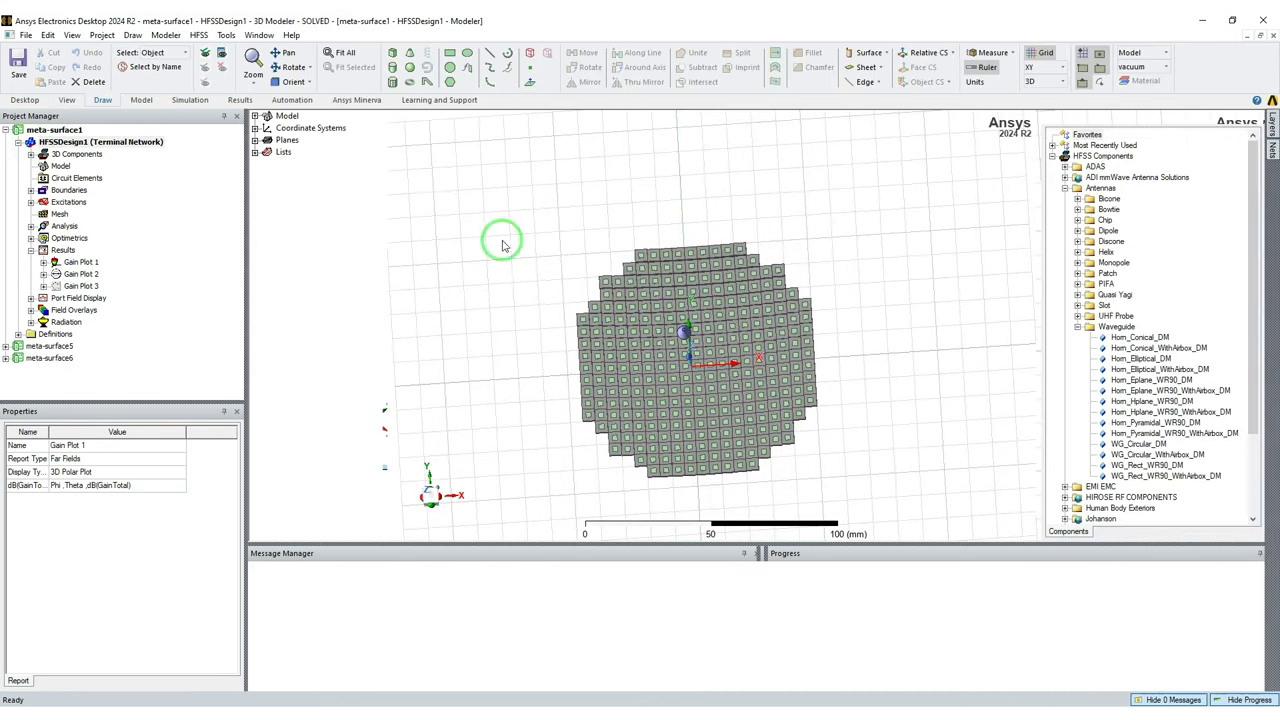
- Inspect the metasurface model of the meta-surface1 project and select its Mag_E2 E-field overlay
left_click_drag(748, 386, 604, 307, "alt")
left_click(31, 310)
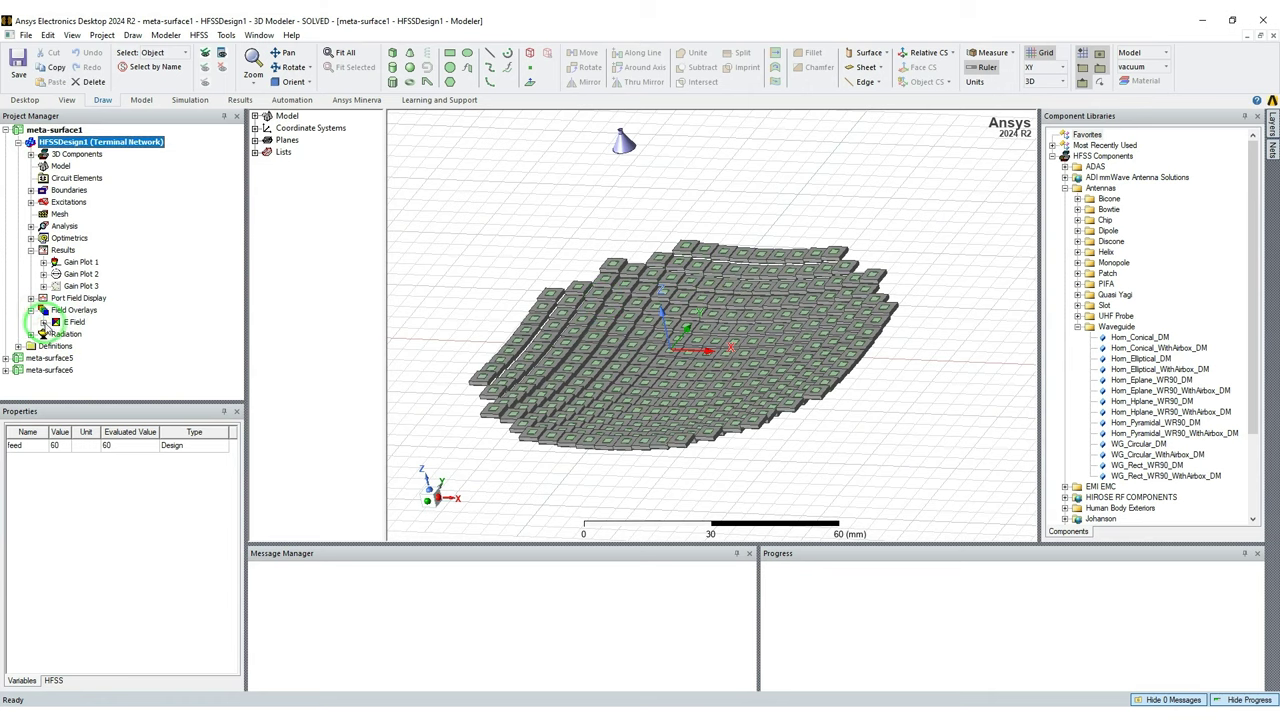
left_click(43, 322)
left_click(88, 346)
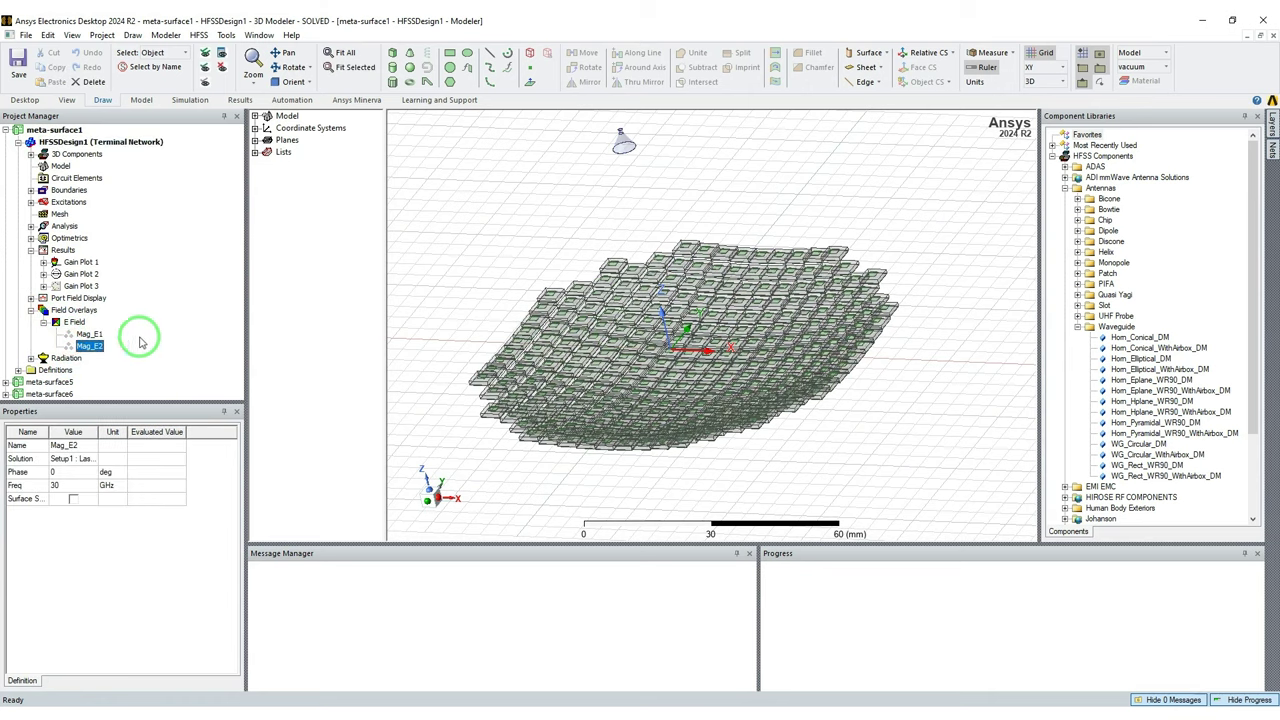
left_click_drag(660, 313, 472, 252, "alt")
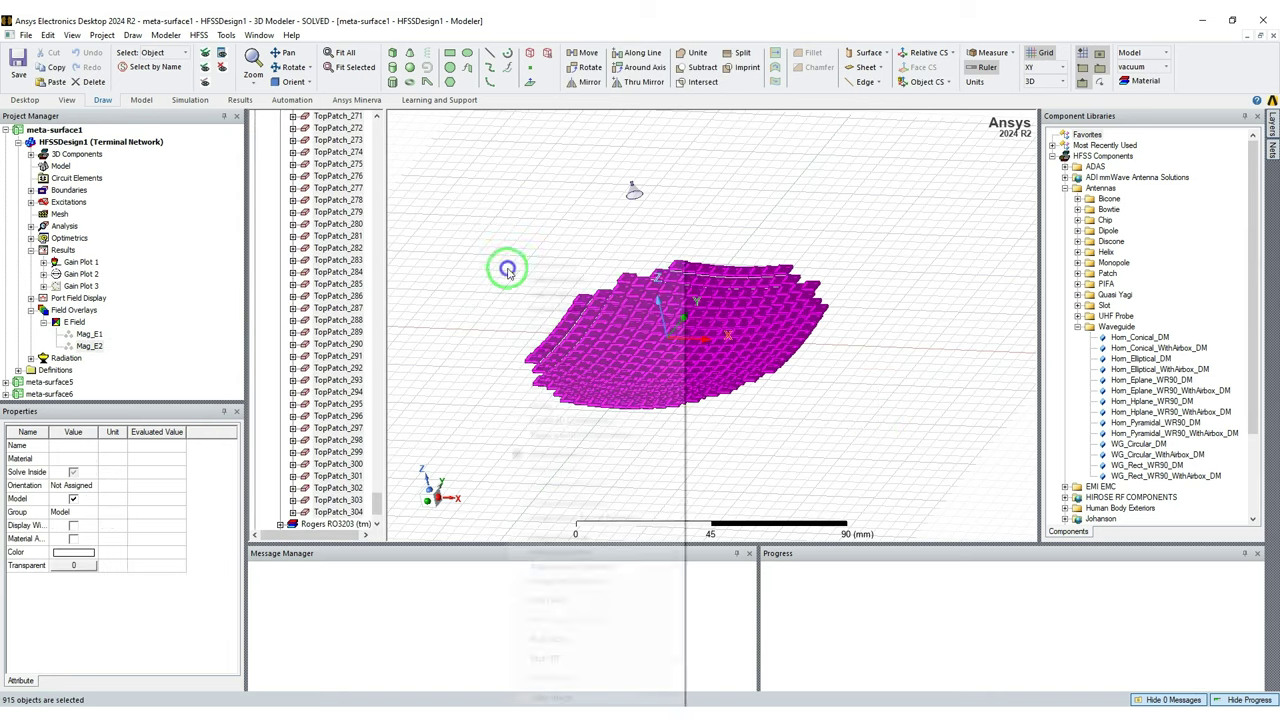
right_click(507, 262)
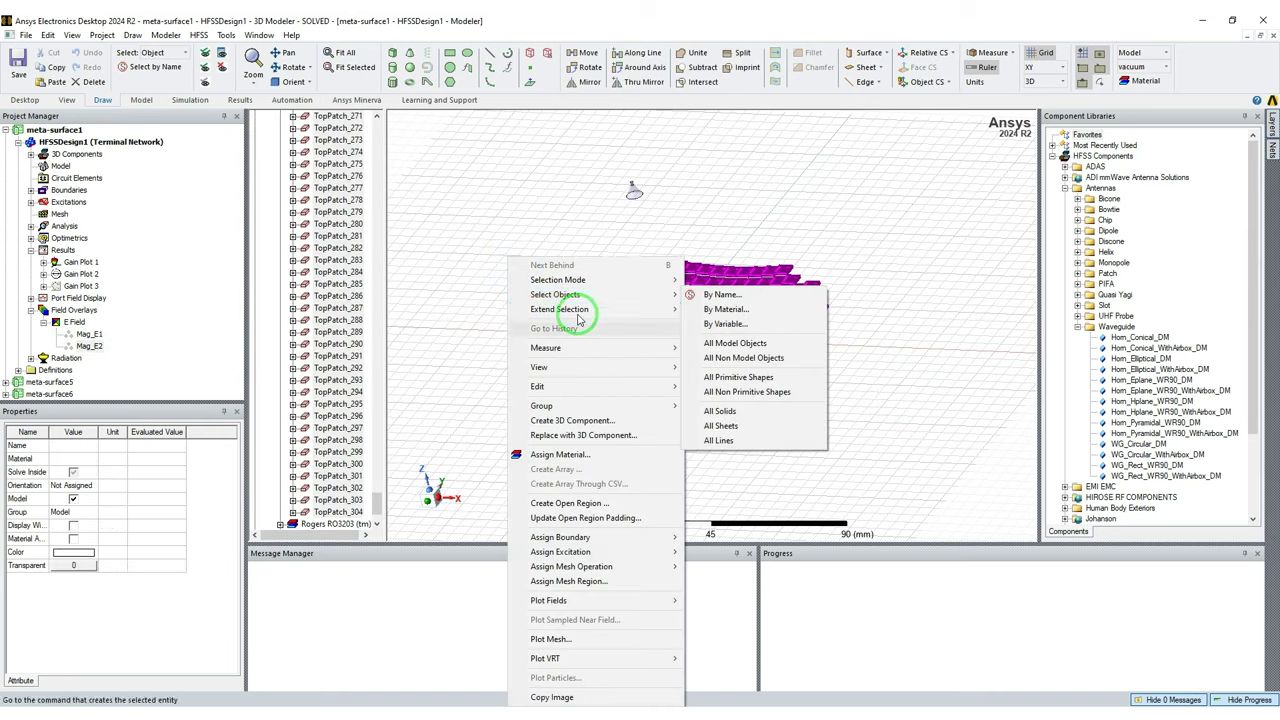
left_click(429, 209)
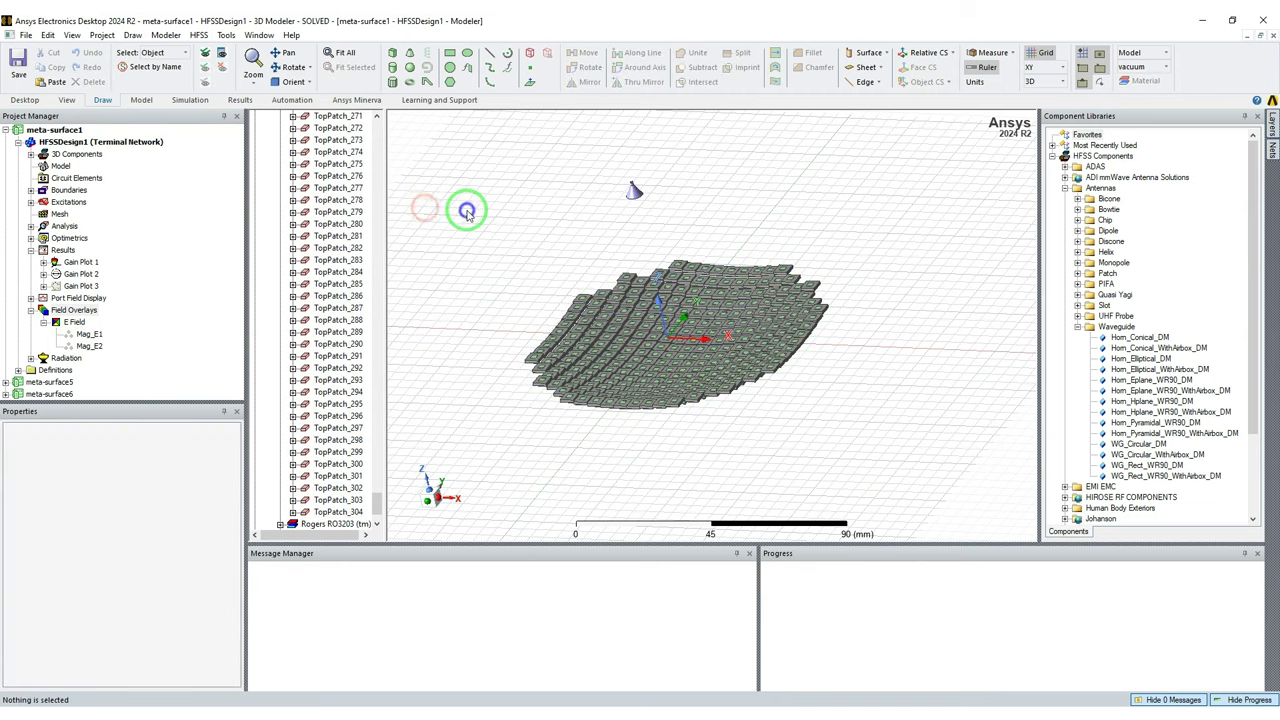
- Switch the selection mode to faces and select all faces of the metasurface in the meta-surface1 model
right_click(467, 211)
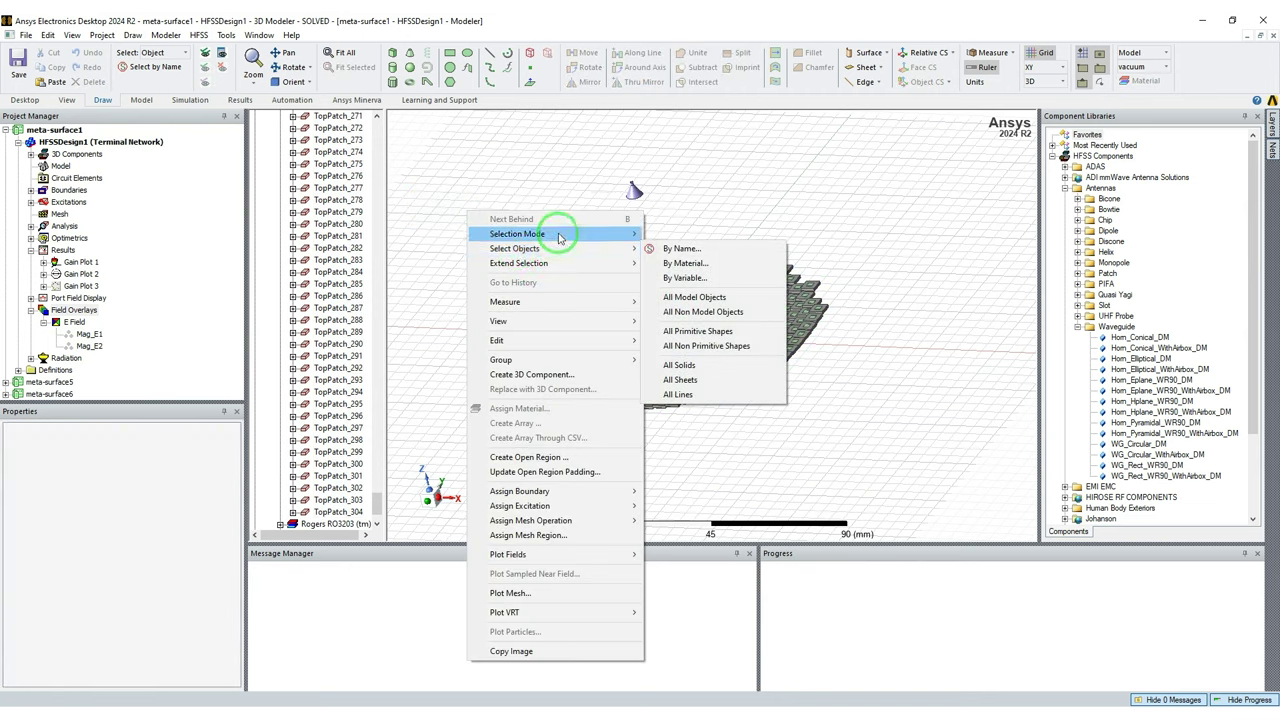
mouse_move(560, 235)
left_click(673, 283)
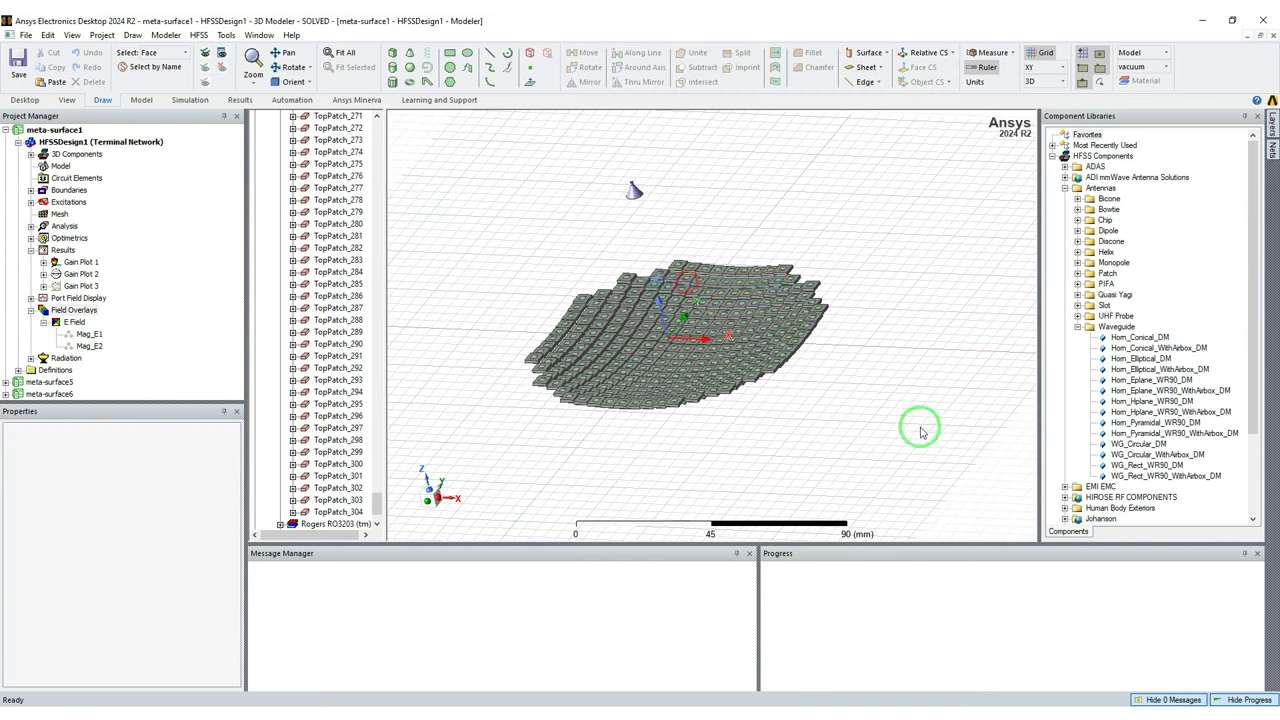
left_click_drag(912, 422, 494, 245)
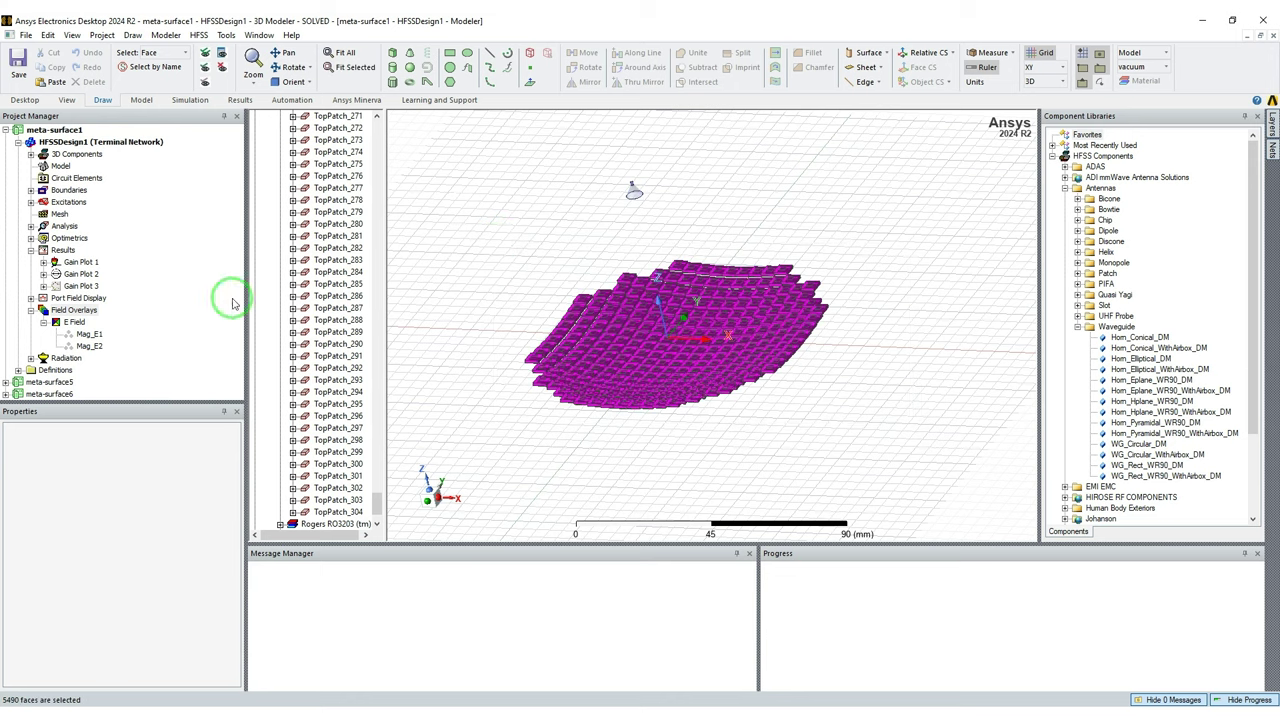
- Create a Mag_E field plot on the selected metasurface faces at 30 GHz and 0 deg phase, and inspect it
right_click(62, 312)
mouse_move(110, 318)
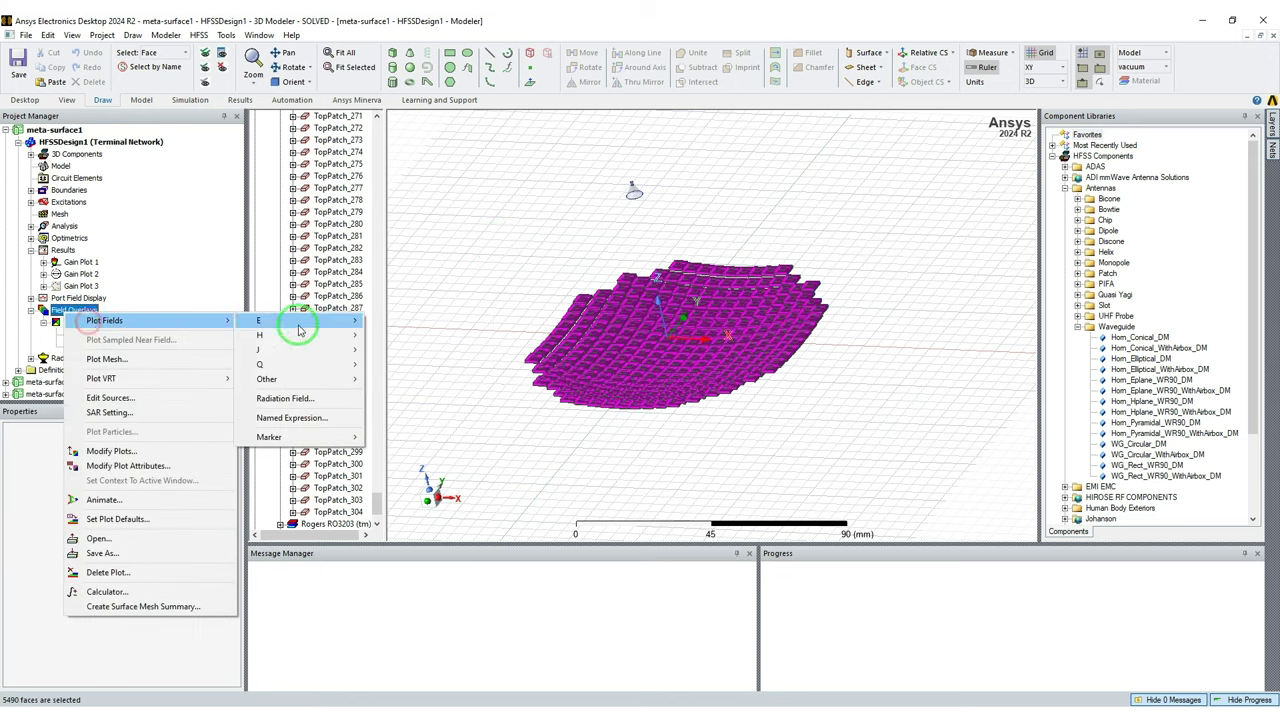
mouse_move(297, 321)
left_click(418, 320)
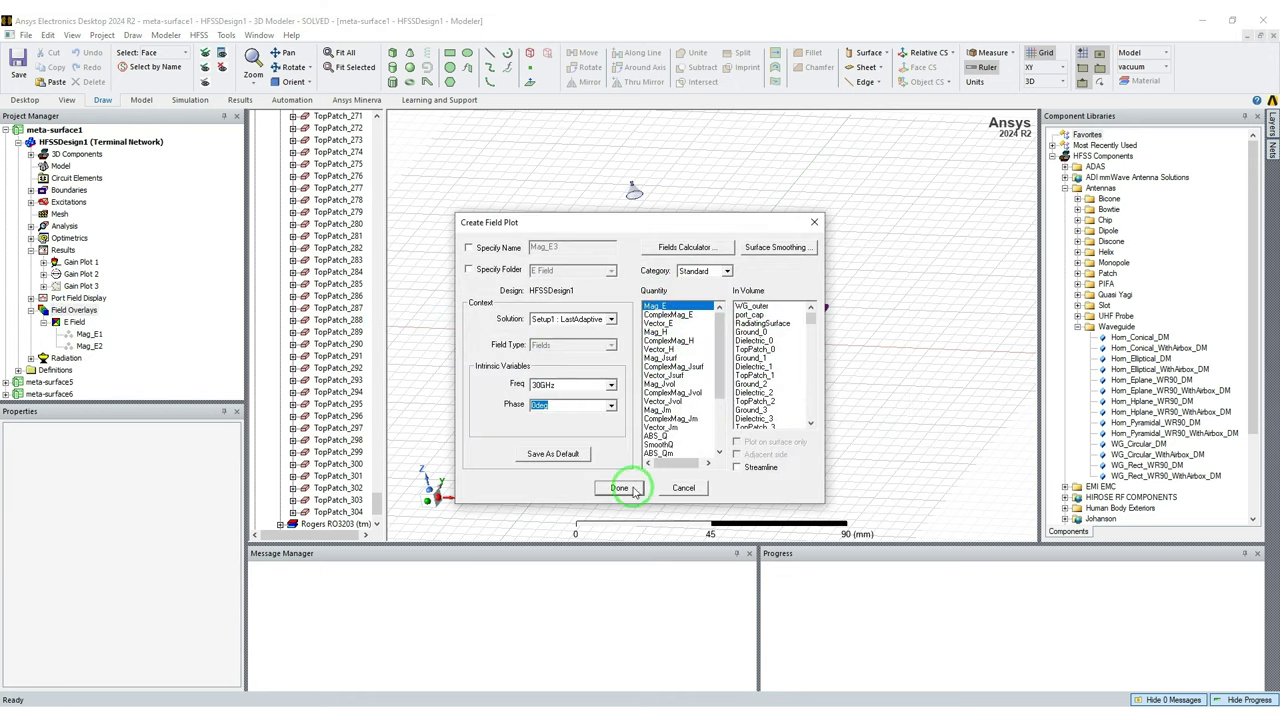
left_click(620, 488)
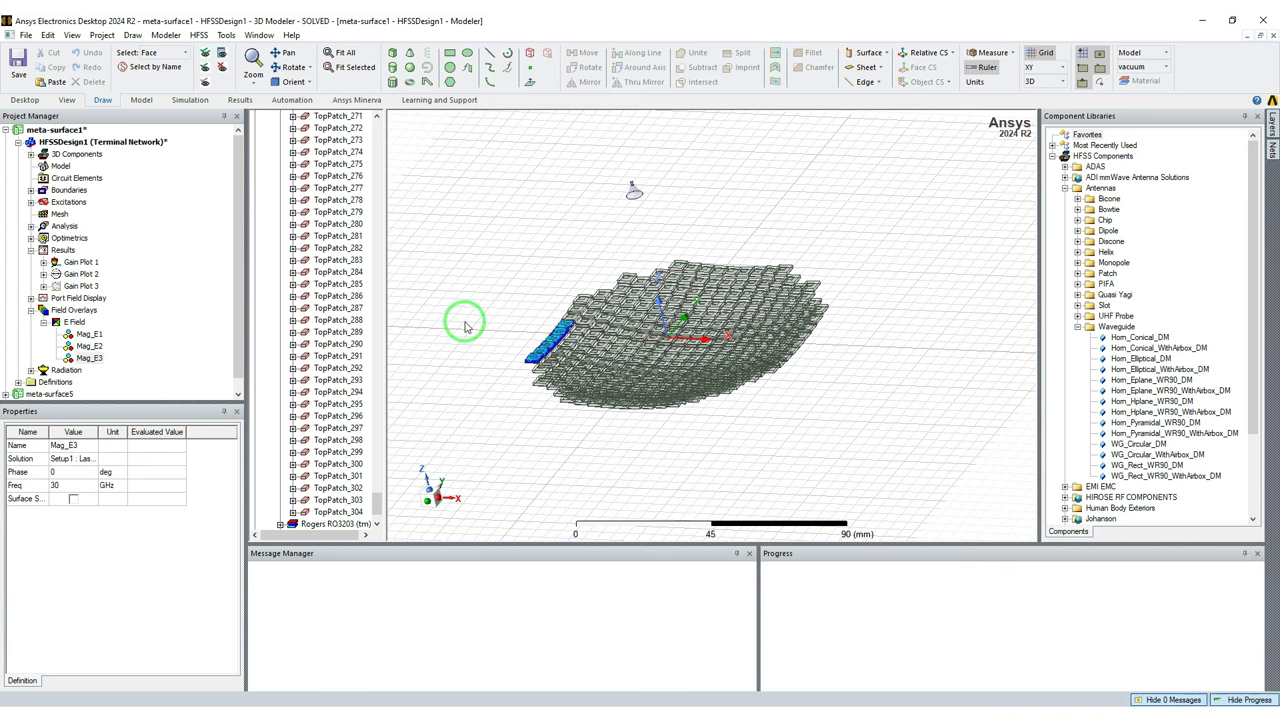
left_click(838, 432)
mouse_move(837, 431)
left_mouse_down("alt")
mouse_move(865, 346)
mouse_move(877, 380)
mouse_move(909, 374)
mouse_move(866, 346)
mouse_move(885, 357)
left_mouse_up("alt")
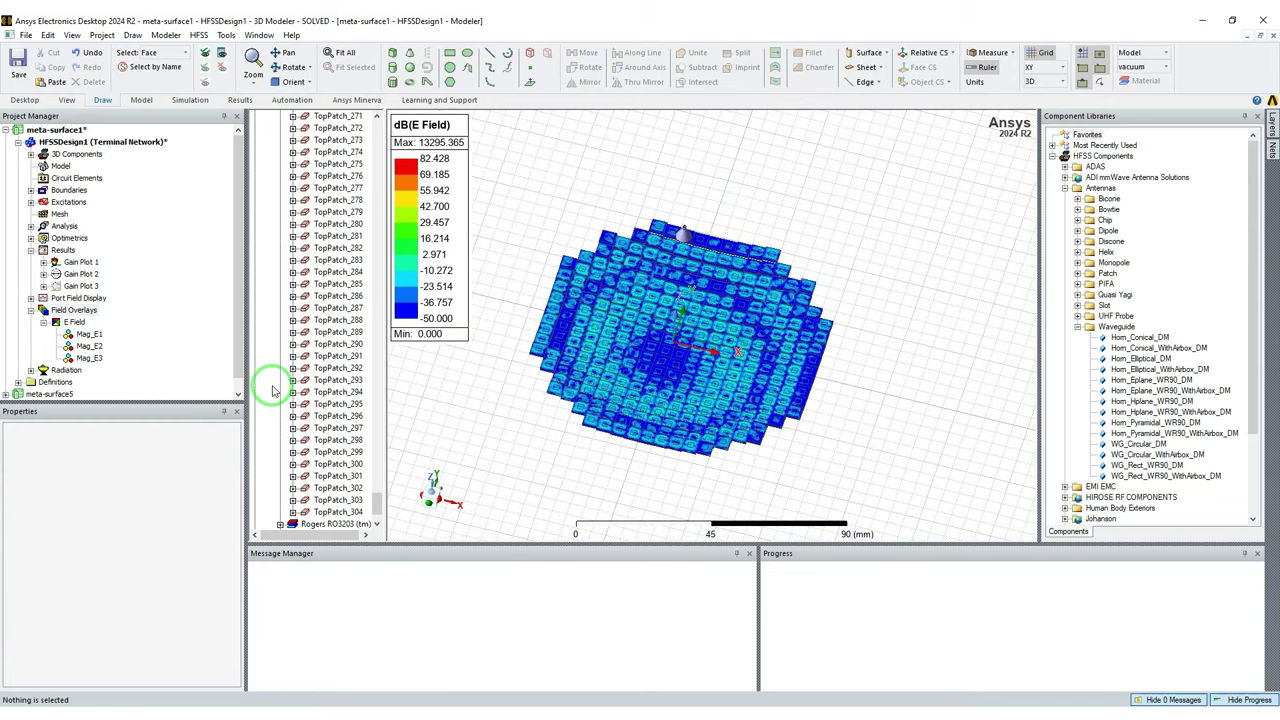
- Overlay the radiation field of Gain Plot 1 on the meta-surface1 model with a scale of 0.5
double_click(60, 263)
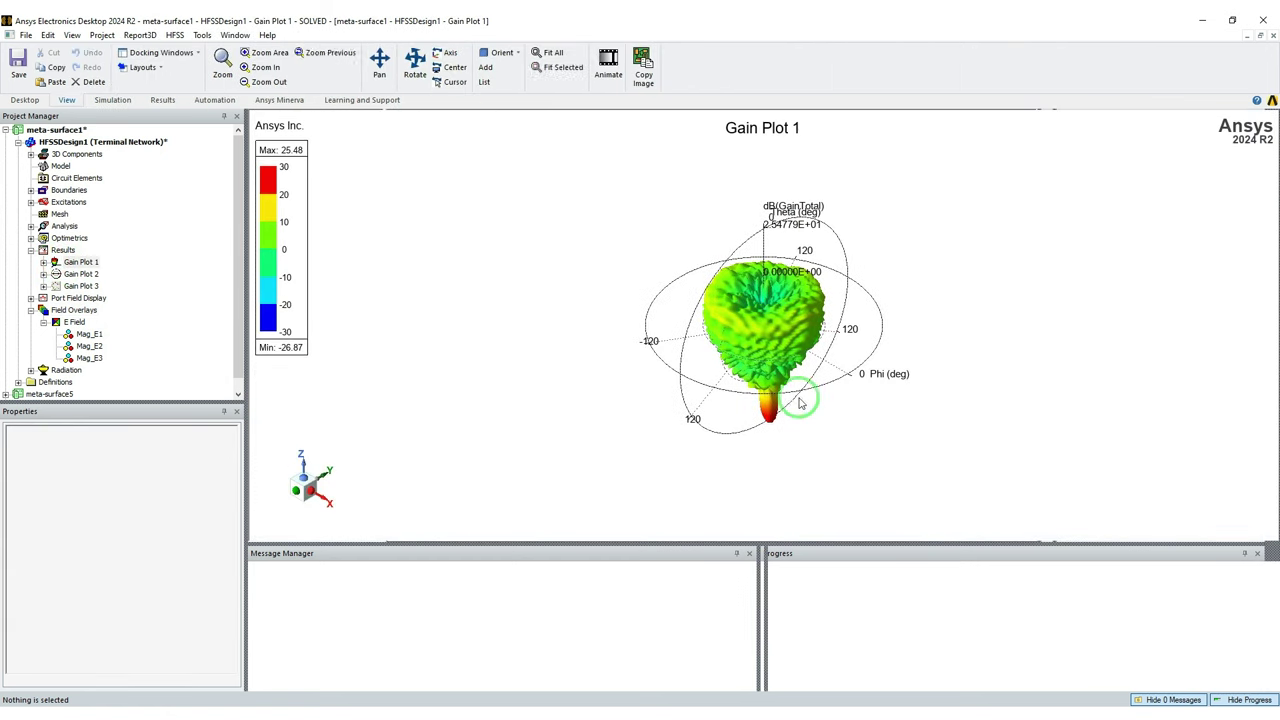
double_click(32, 143)
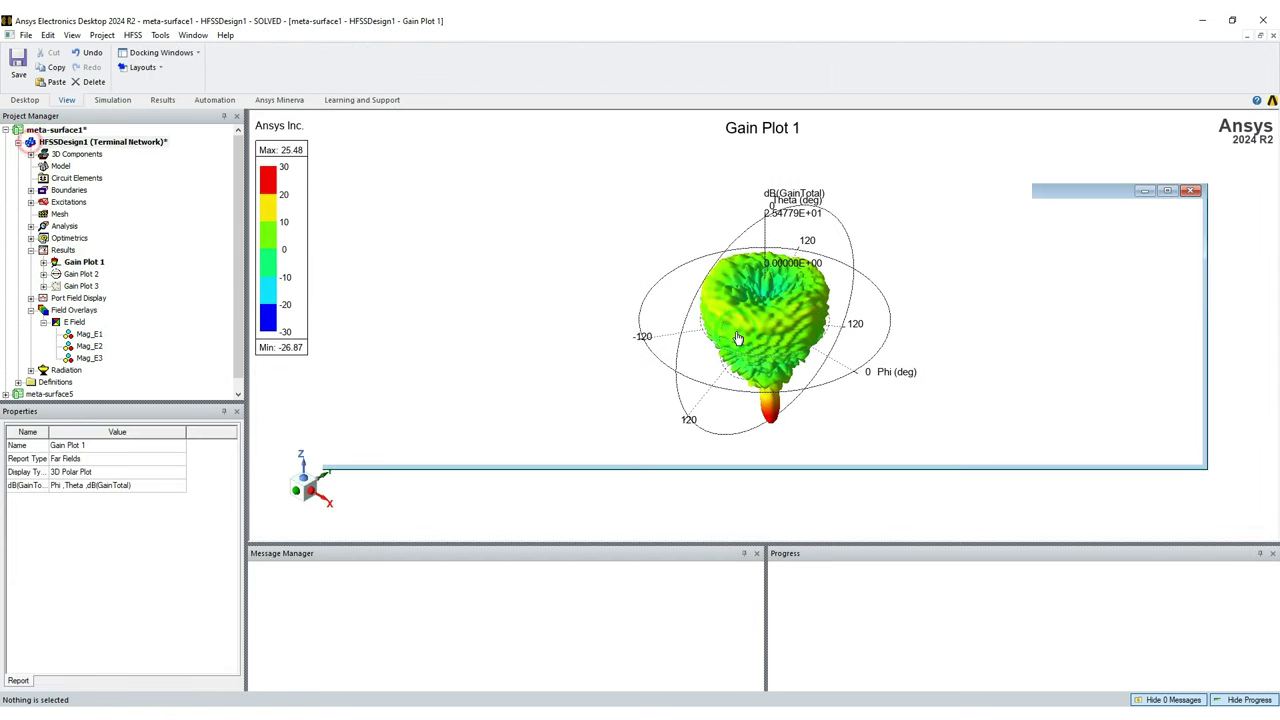
right_click(538, 232)
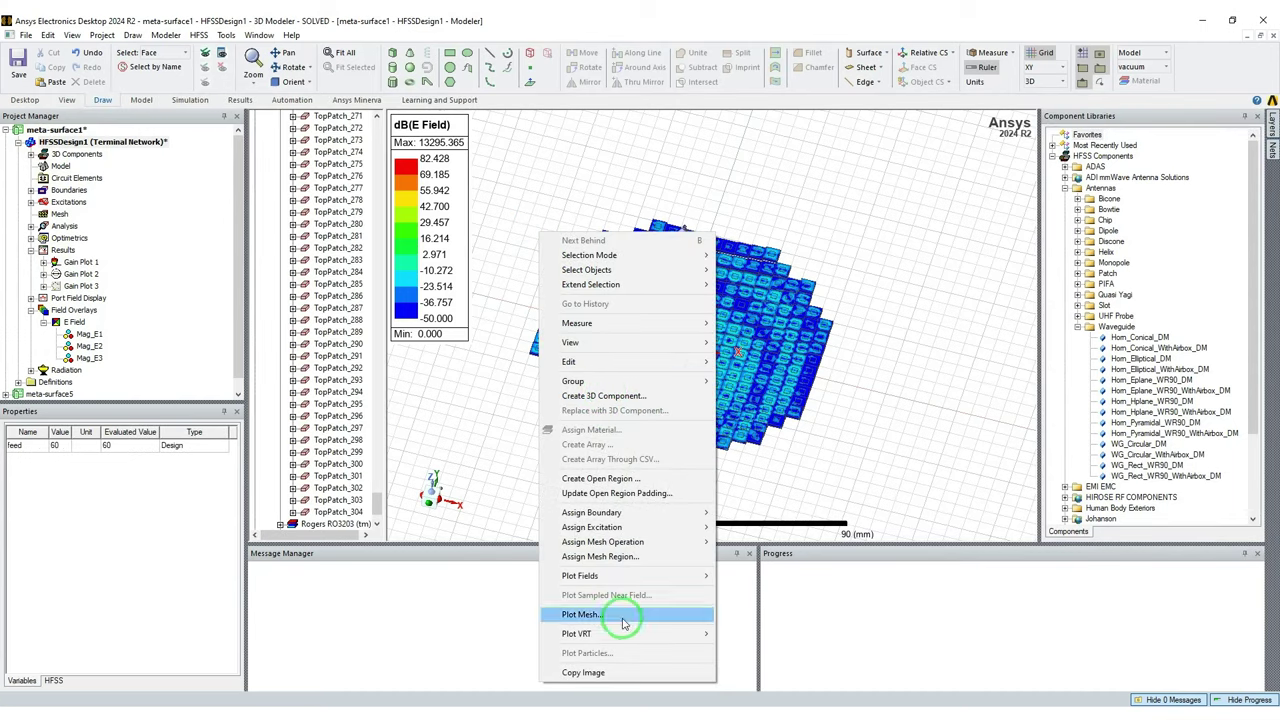
mouse_move(607, 634)
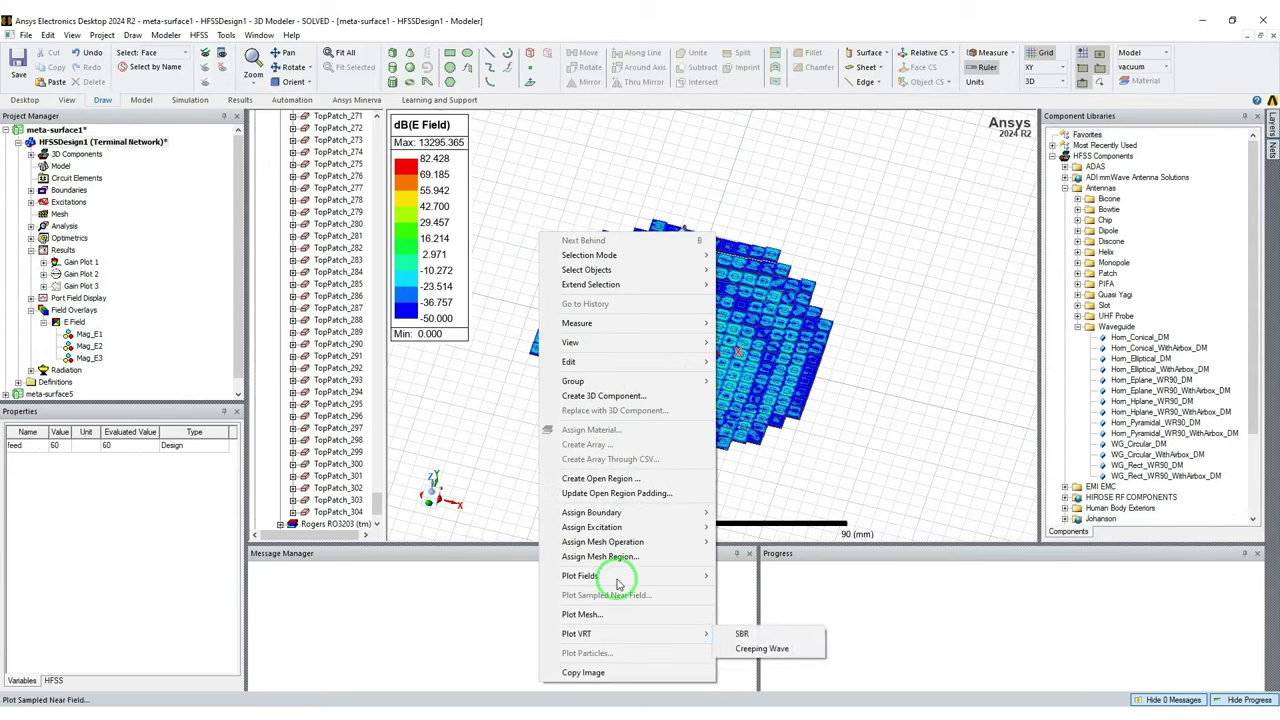
mouse_move(620, 575)
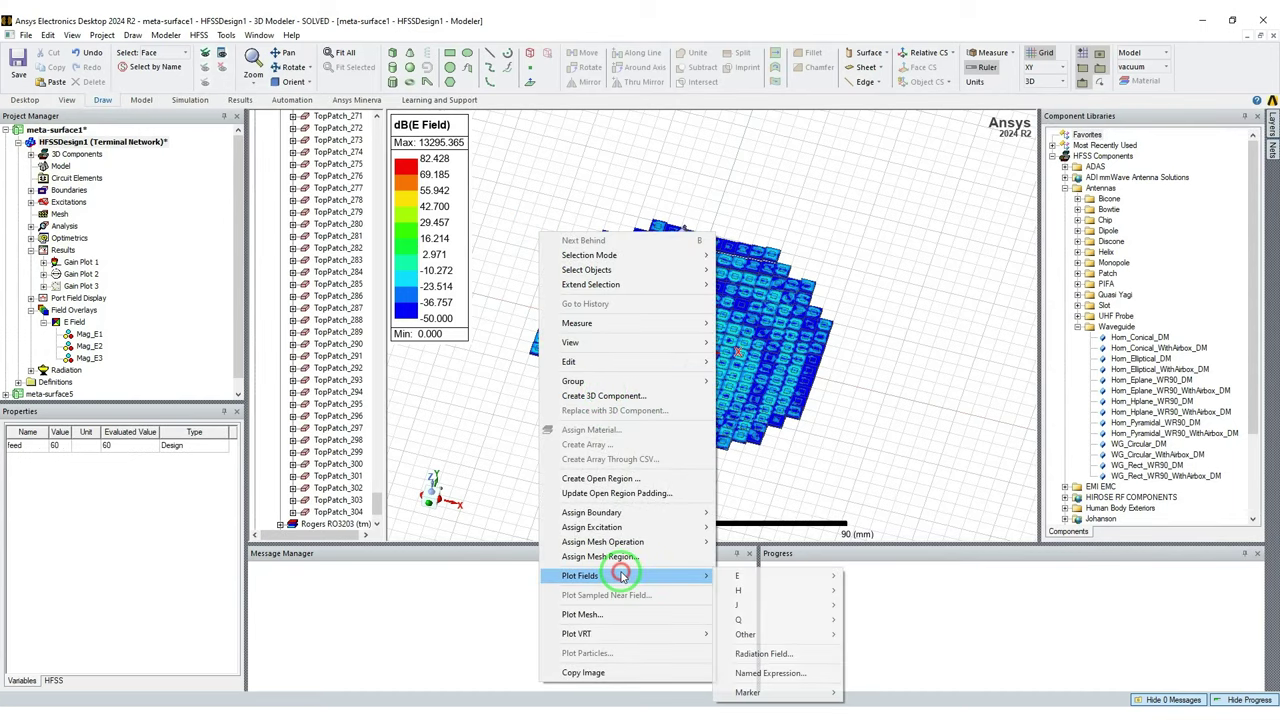
left_click(783, 653)
left_click(118, 92)
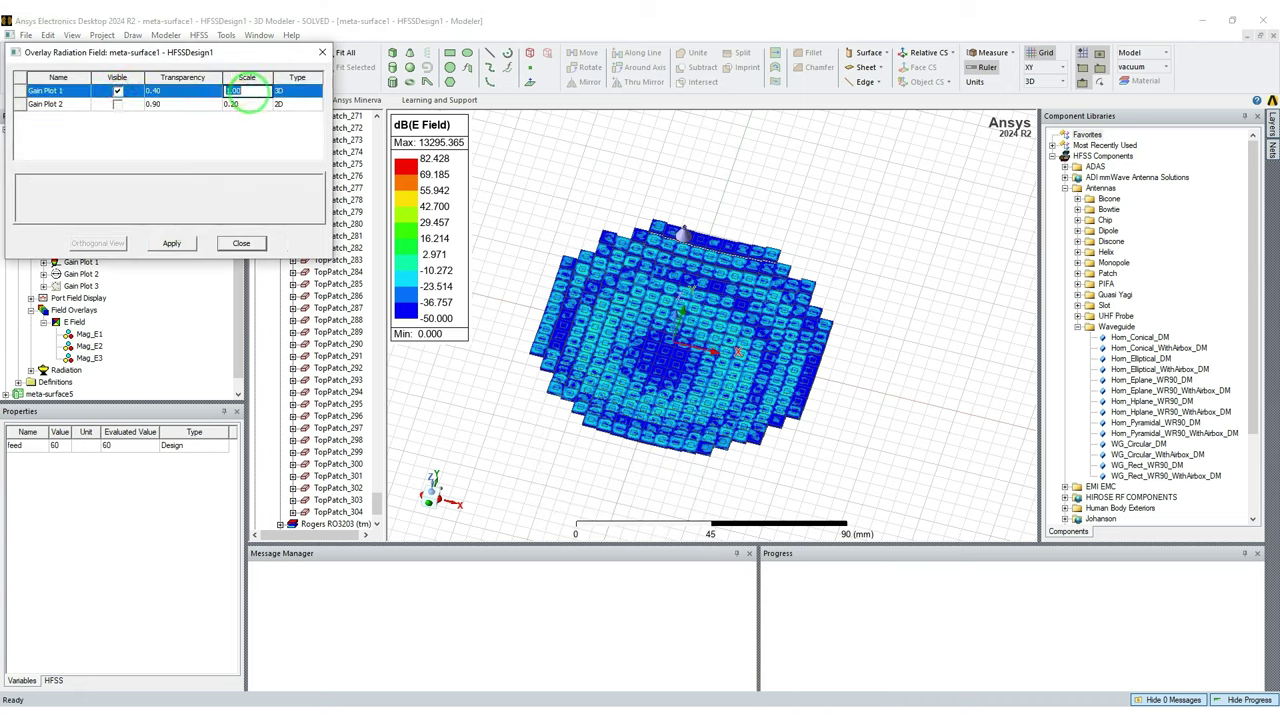
left_click(180, 245)
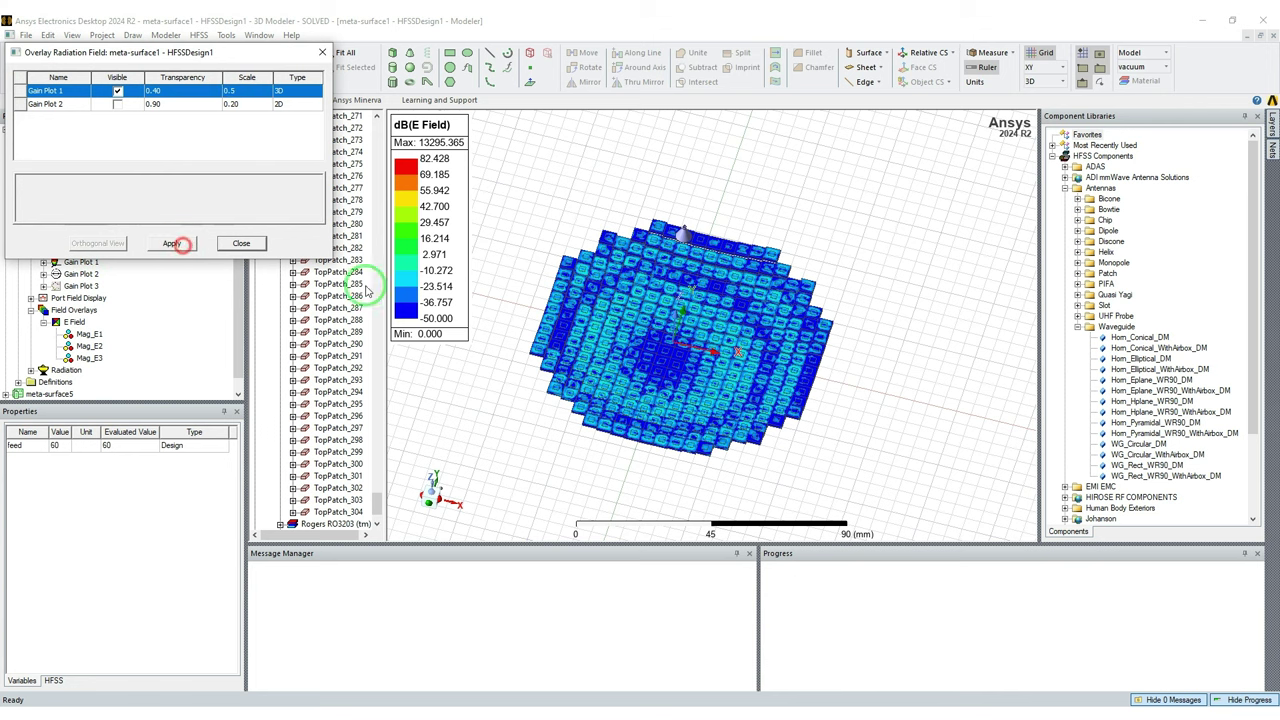
left_click(245, 244)
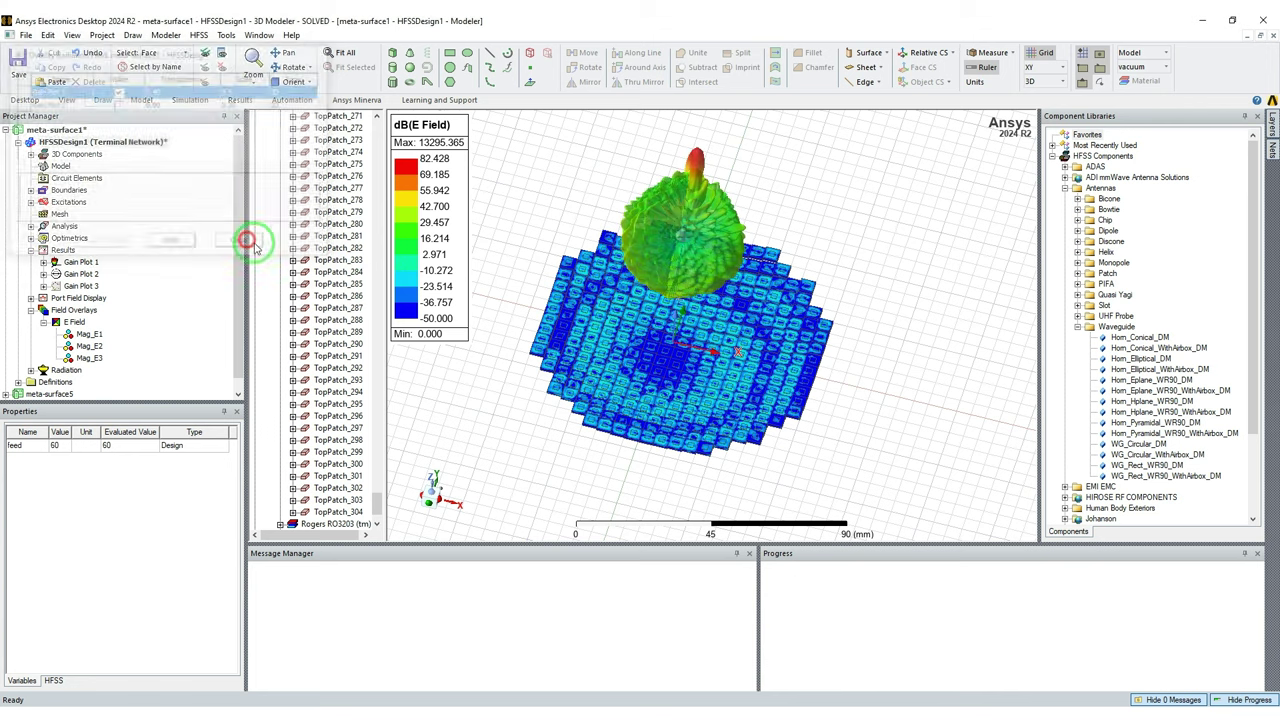
left_click_drag(688, 413, 735, 279, "alt")
- Examine the 3D gain pattern of meta-surface1's Gain Plot 1 and save the project
double_click(81, 262)
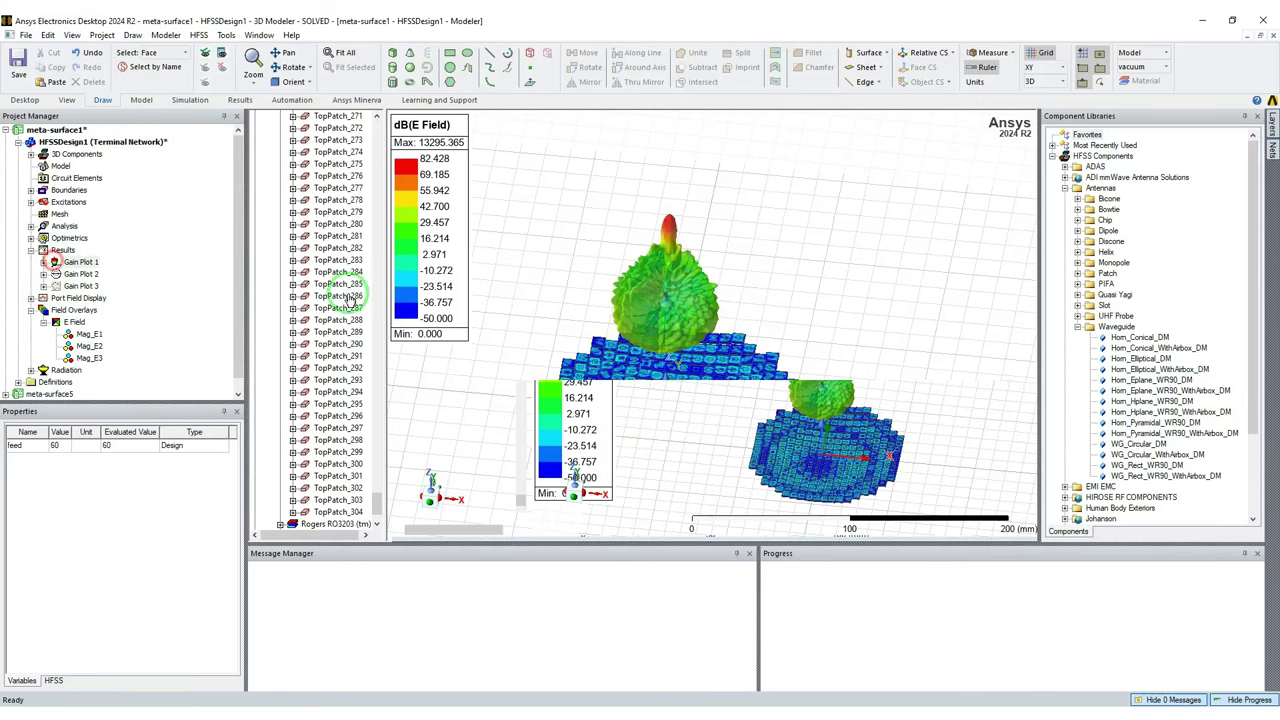
left_click_drag(733, 403, 882, 280, "alt")
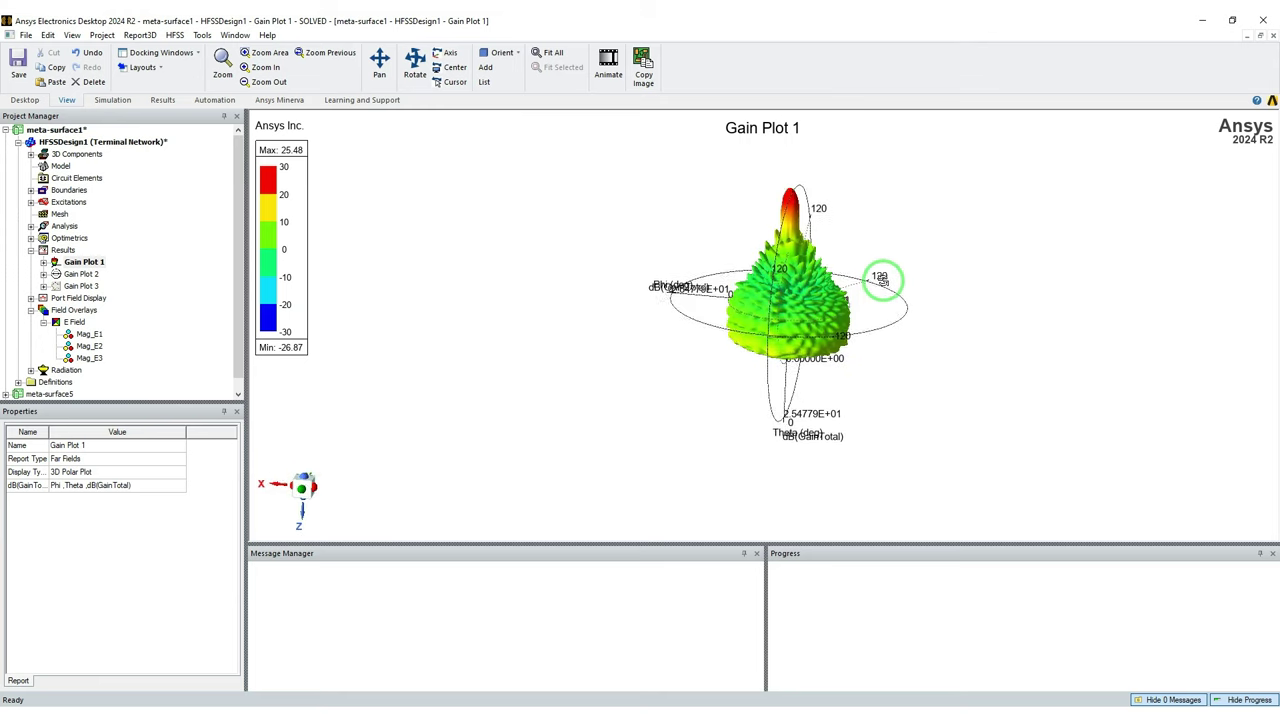
left_click(22, 64)
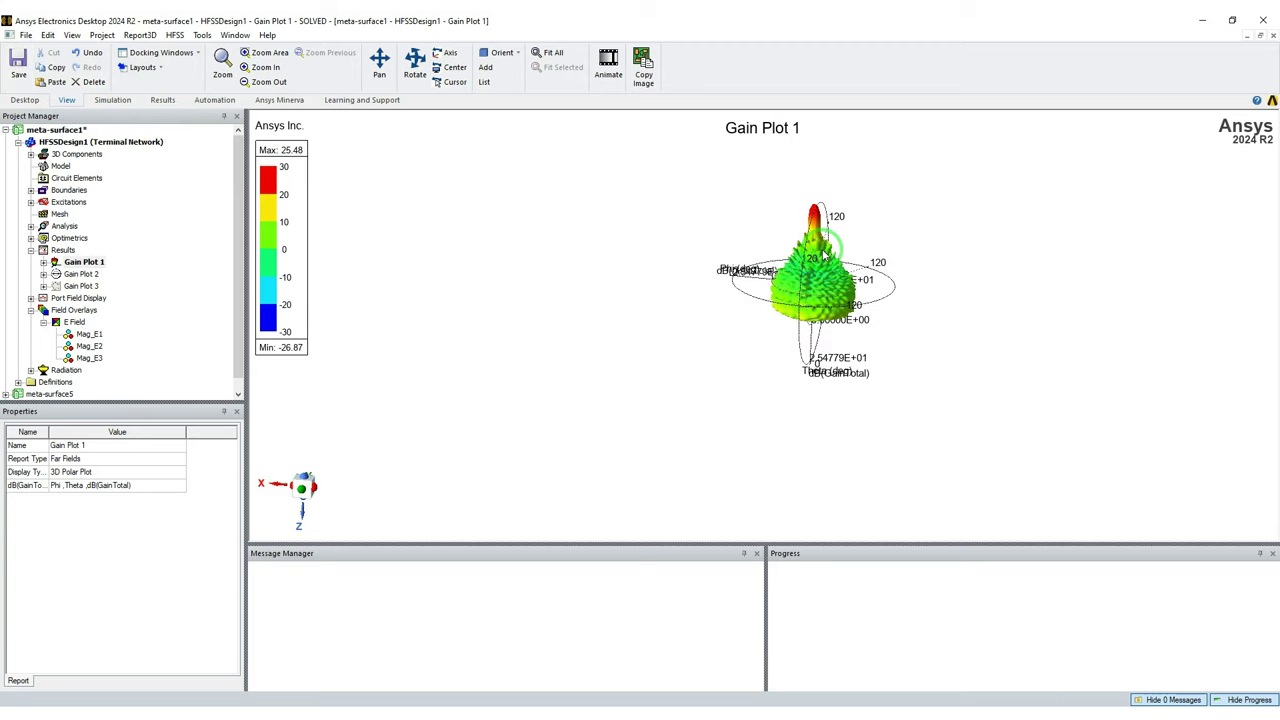
scroll(893, 253, "up", 3)
left_click_drag(893, 253, 860, 250)
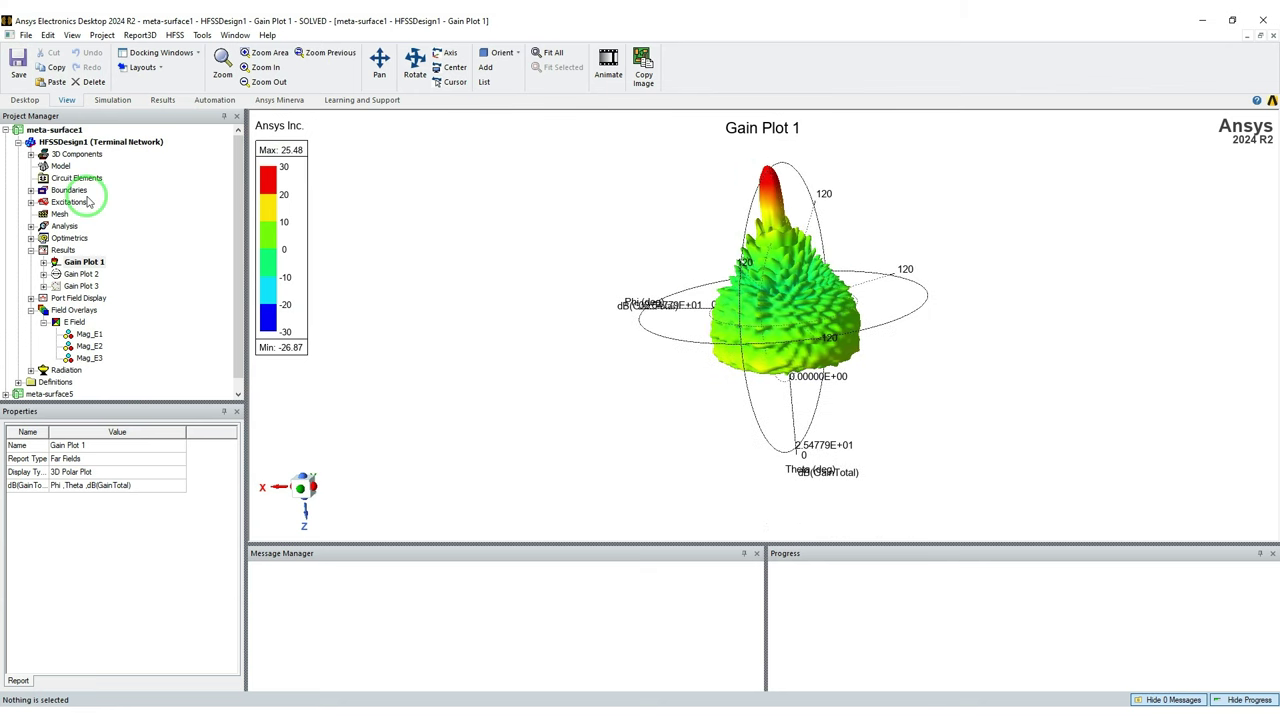
- Open the HFSSDesign1 model of the meta-surface5 project and inspect its metasurface with the overlaid gain pattern
left_click(18, 143)
left_click(17, 166)
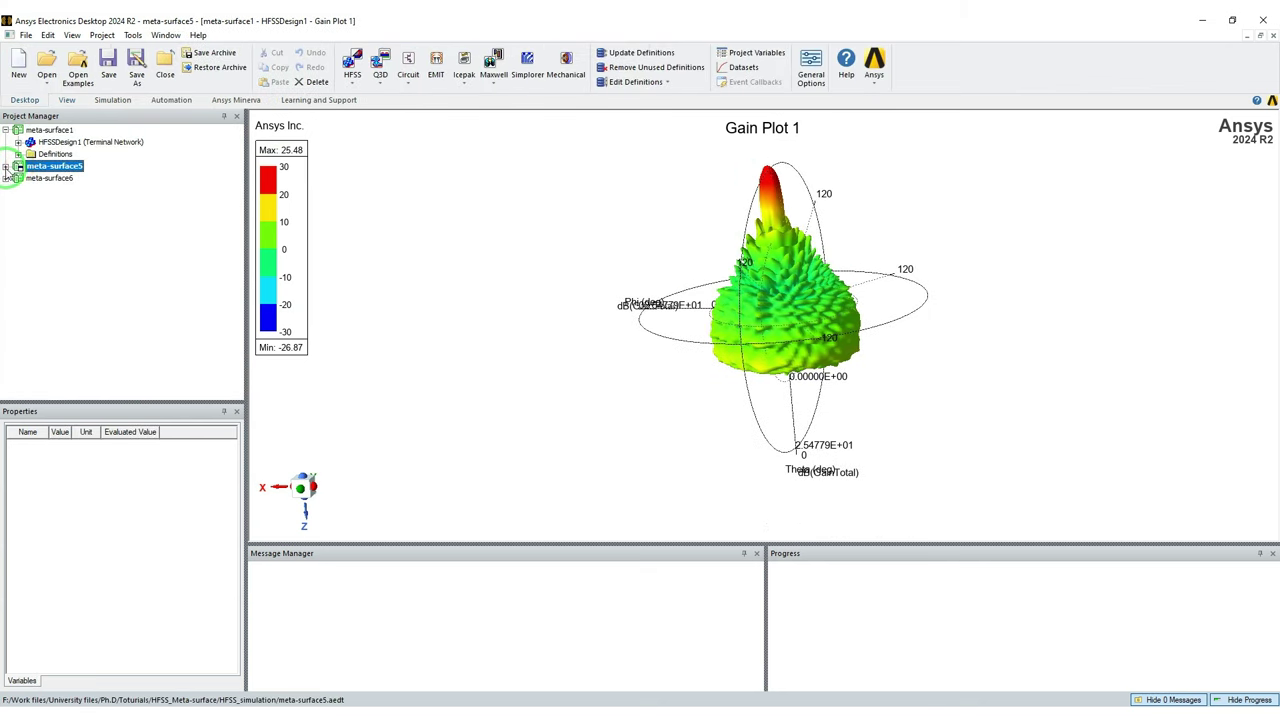
left_click(6, 166)
double_click(34, 177)
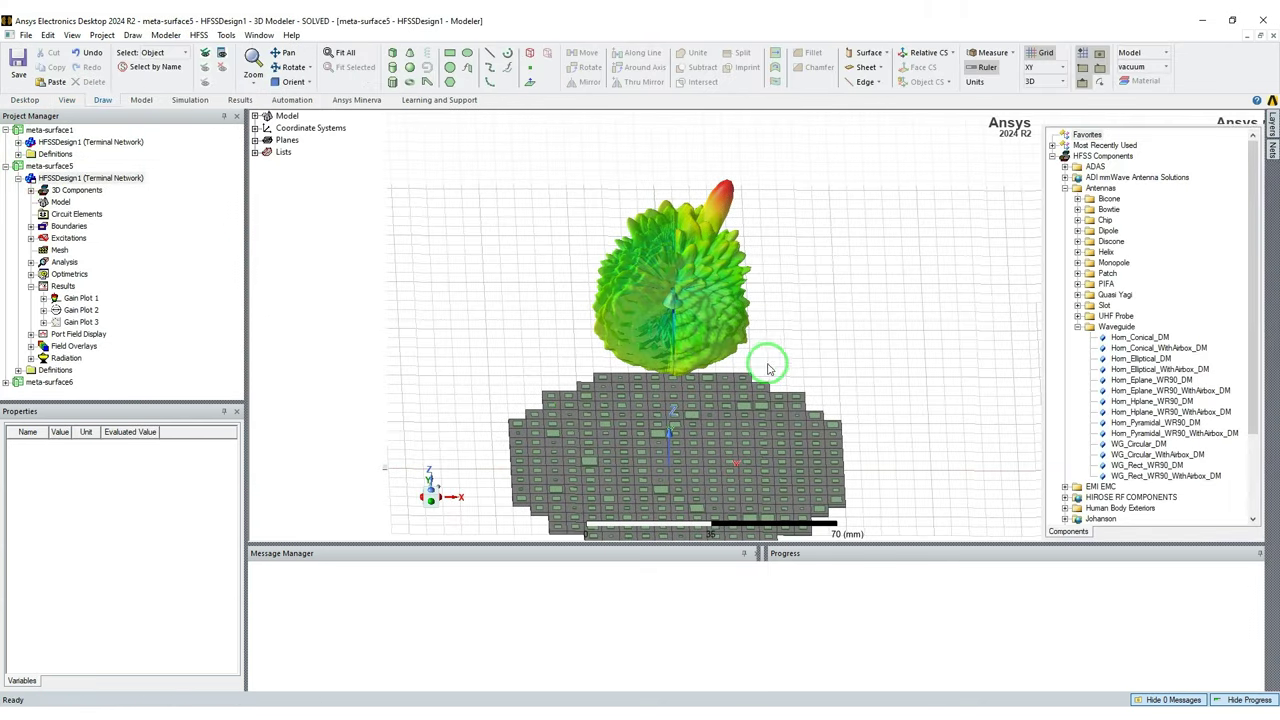
scroll(730, 385, "up", 2)
scroll(710, 410, "down", 4)
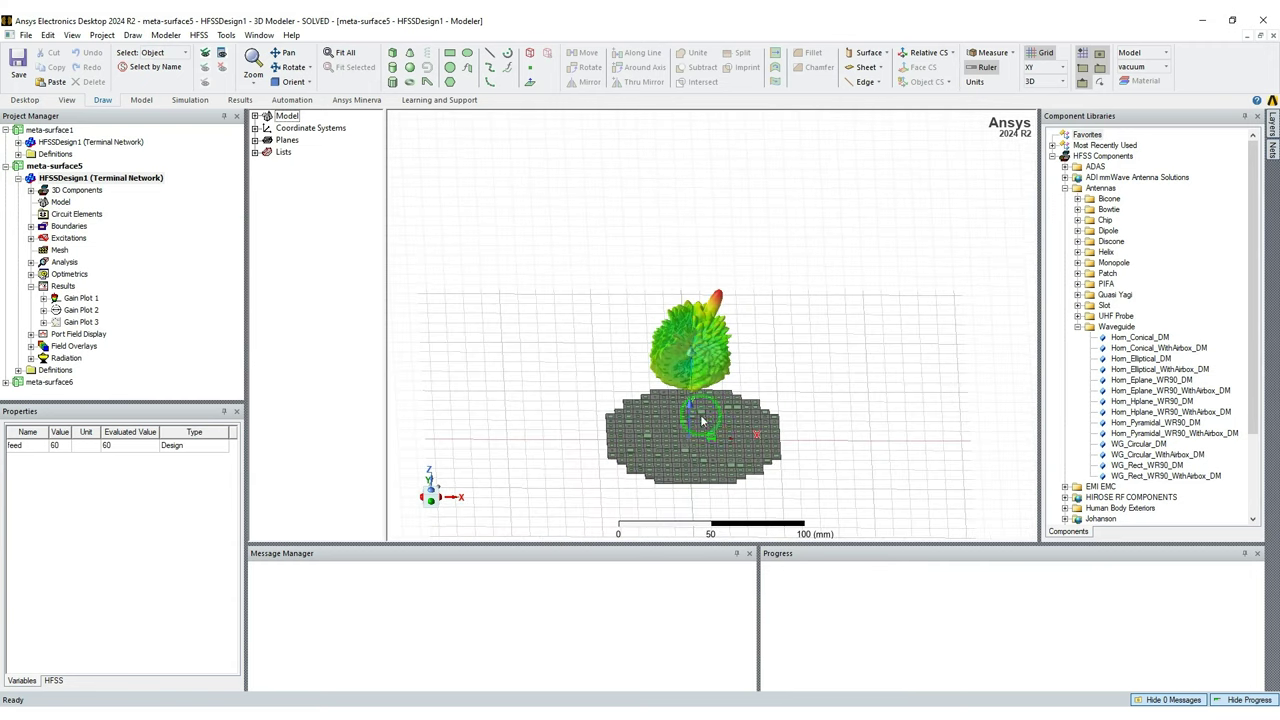
left_click_drag(702, 421, 841, 395, "alt")
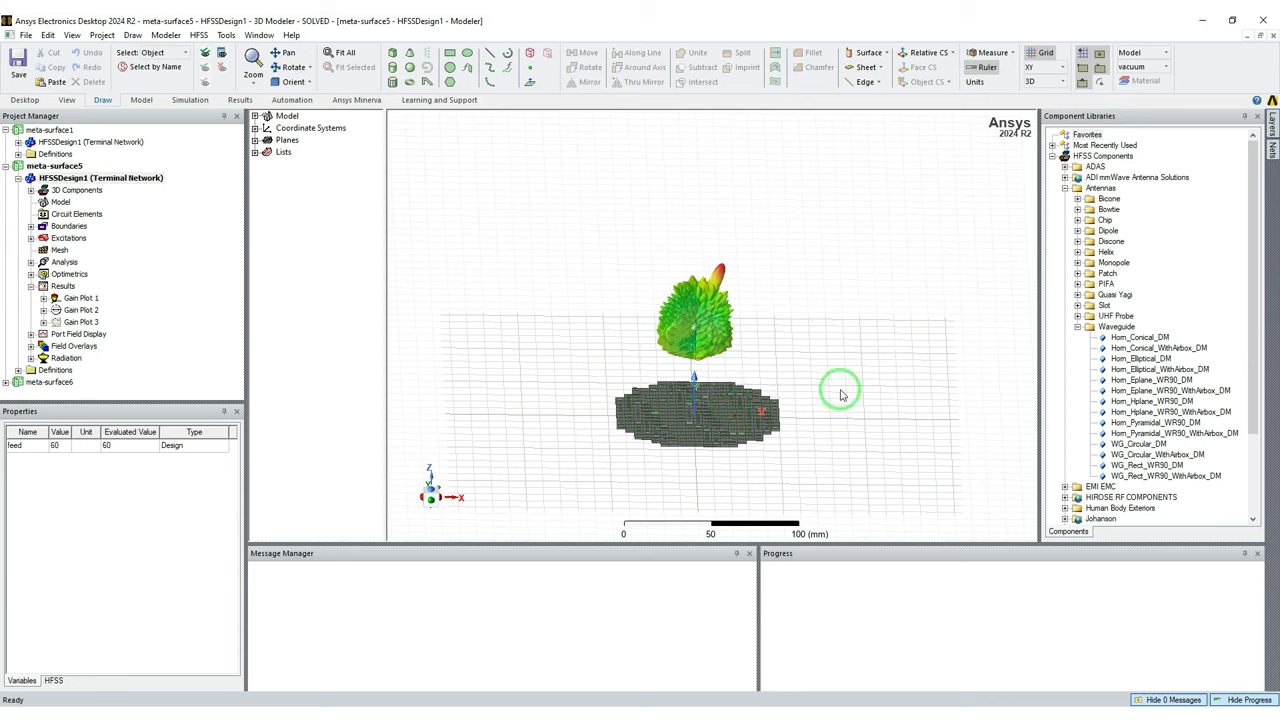
- Select all metasurface faces in the meta-surface5 model and create a Mag_E field plot on them
left_click_drag(843, 470, 563, 373)
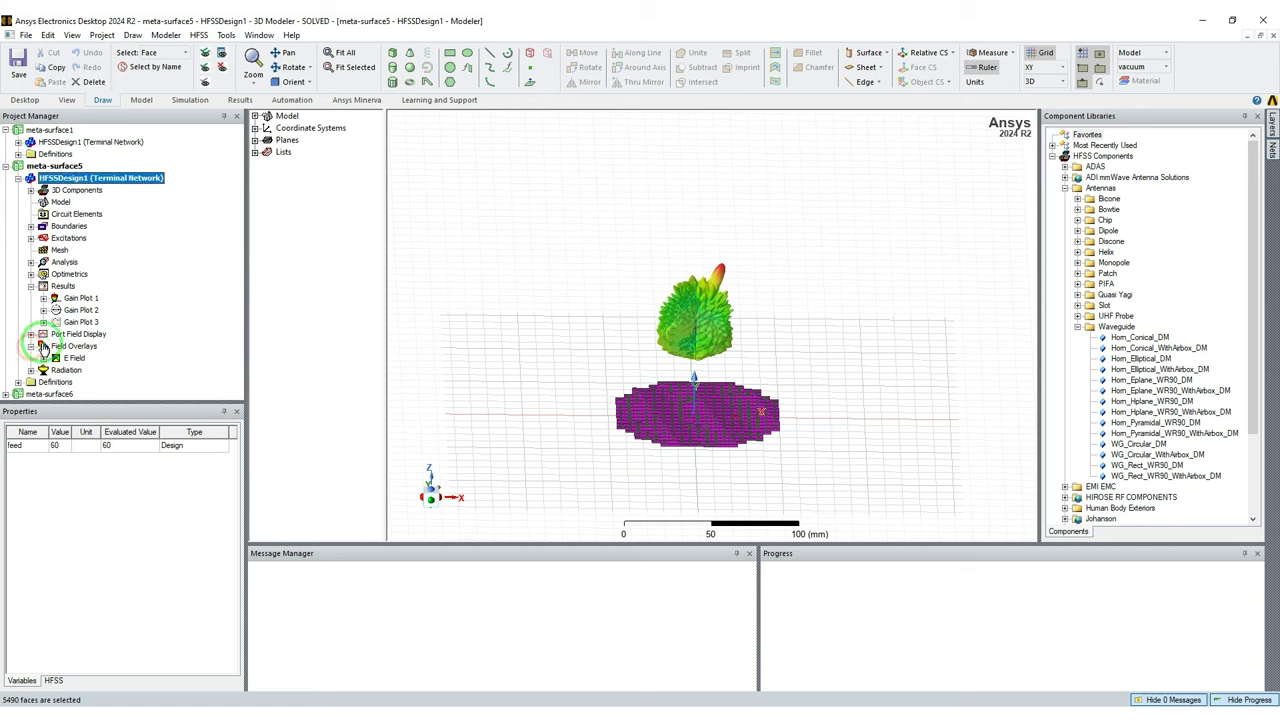
right_click(45, 345)
mouse_move(80, 351)
mouse_move(237, 351)
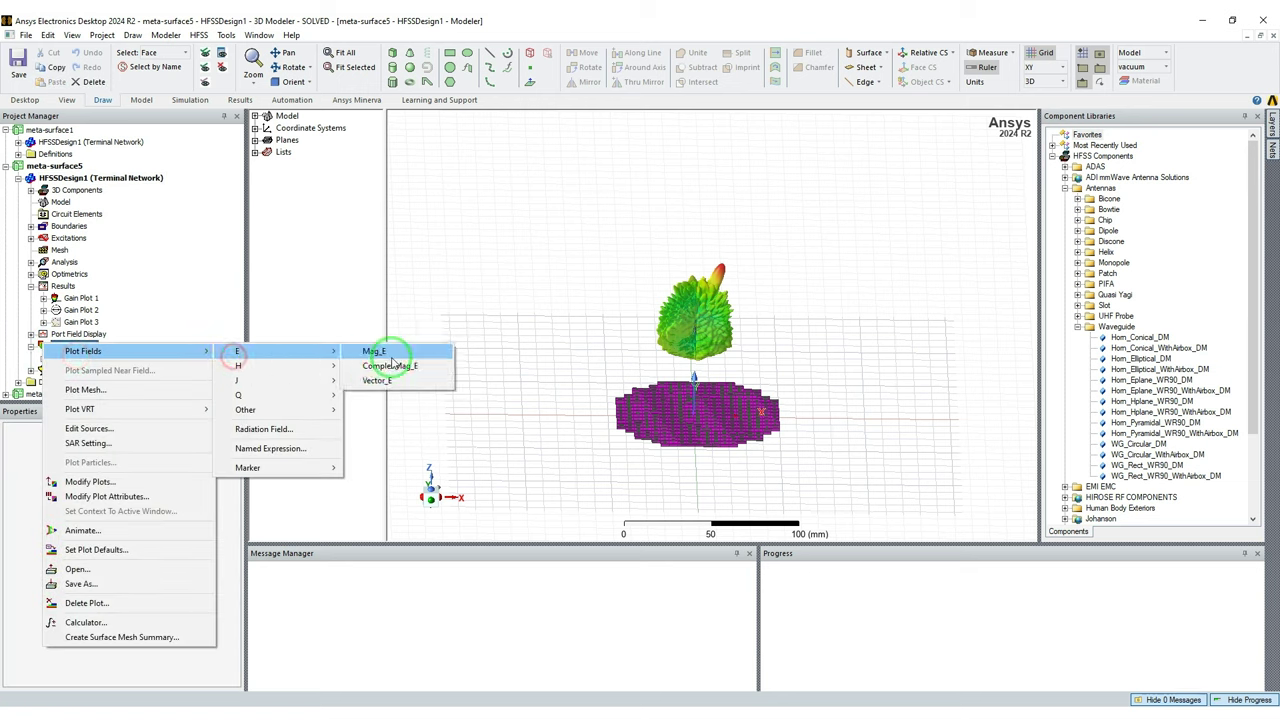
left_click(391, 357)
left_click(620, 487)
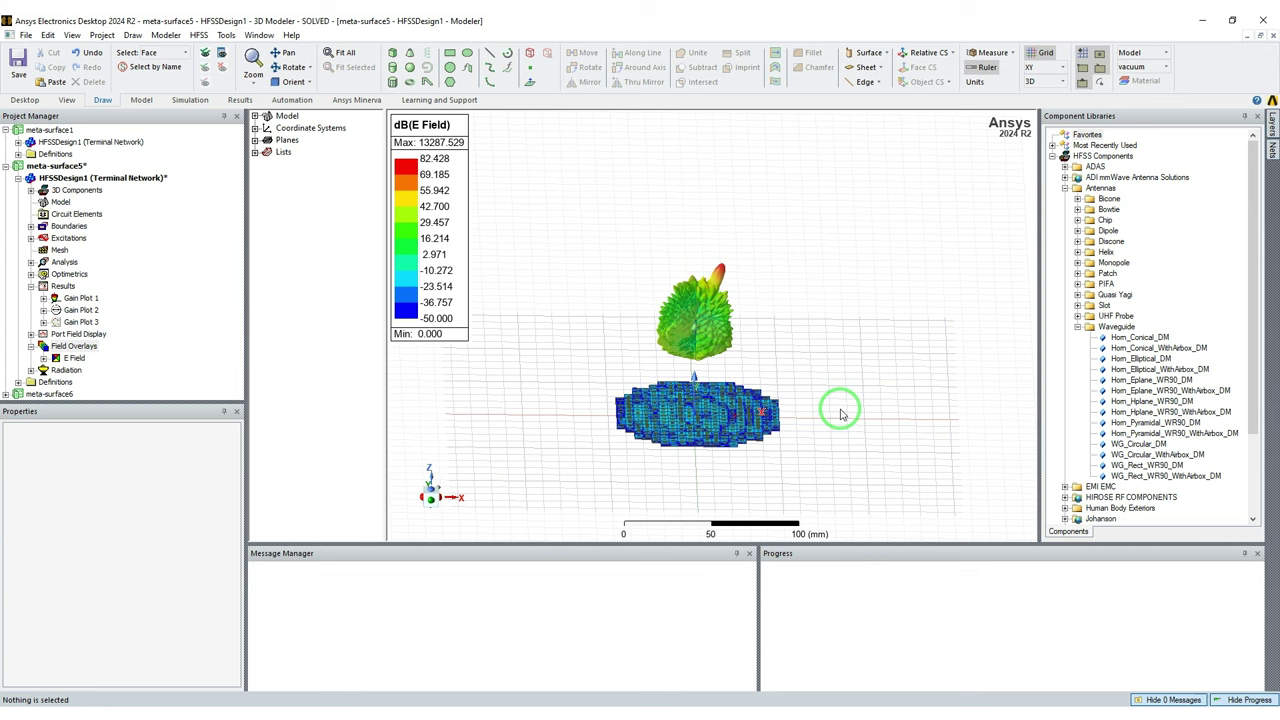
left_click_drag(797, 412, 800, 480, "alt")
- Examine the 3D pattern in meta-surface5's Gain Plot 1, then compare it with the field and gain overlays on the model
double_click(57, 299)
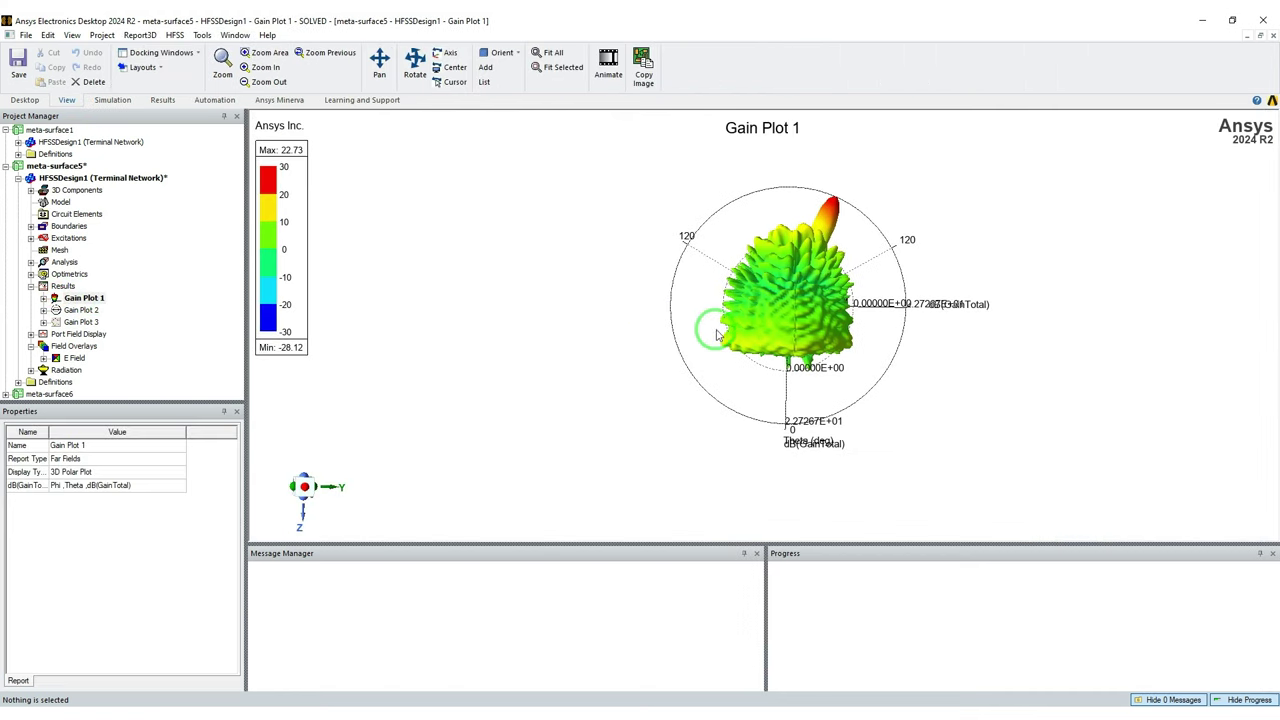
left_click_drag(1050, 233, 815, 283, "alt")
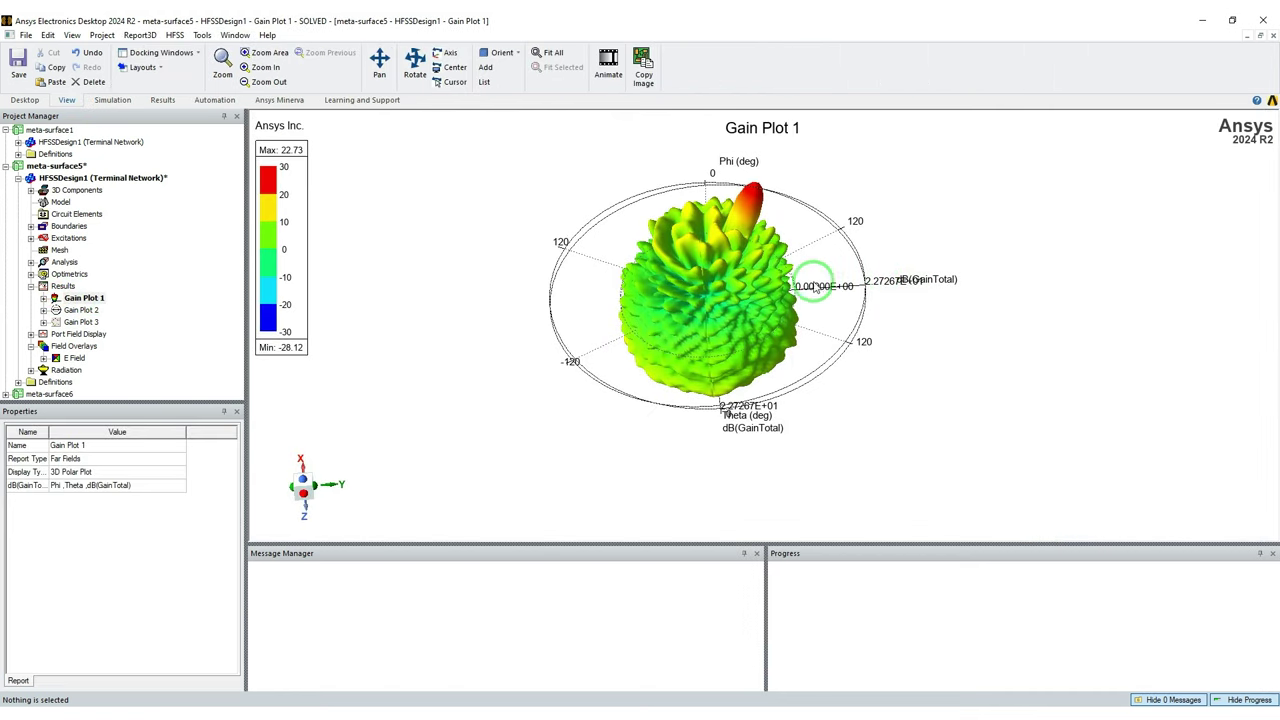
double_click(50, 200)
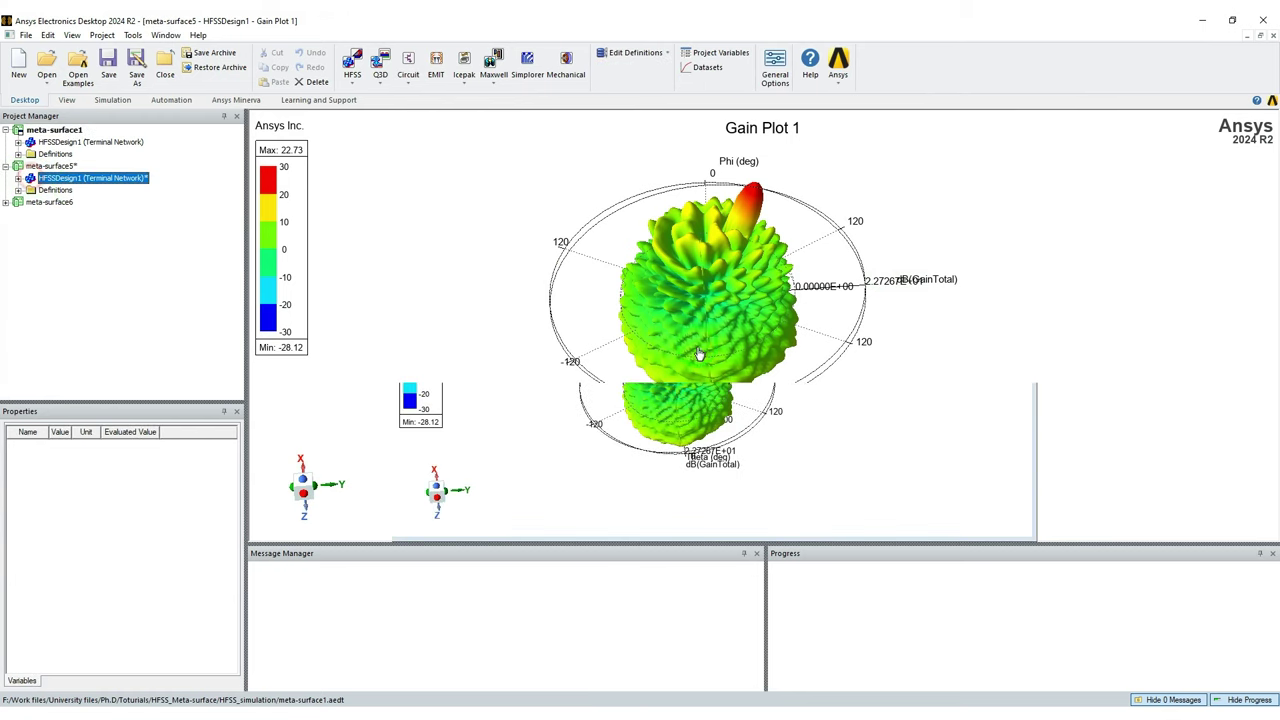
left_click_drag(774, 413, 783, 362, "alt")
left_click_drag(705, 385, 284, 306, "alt")
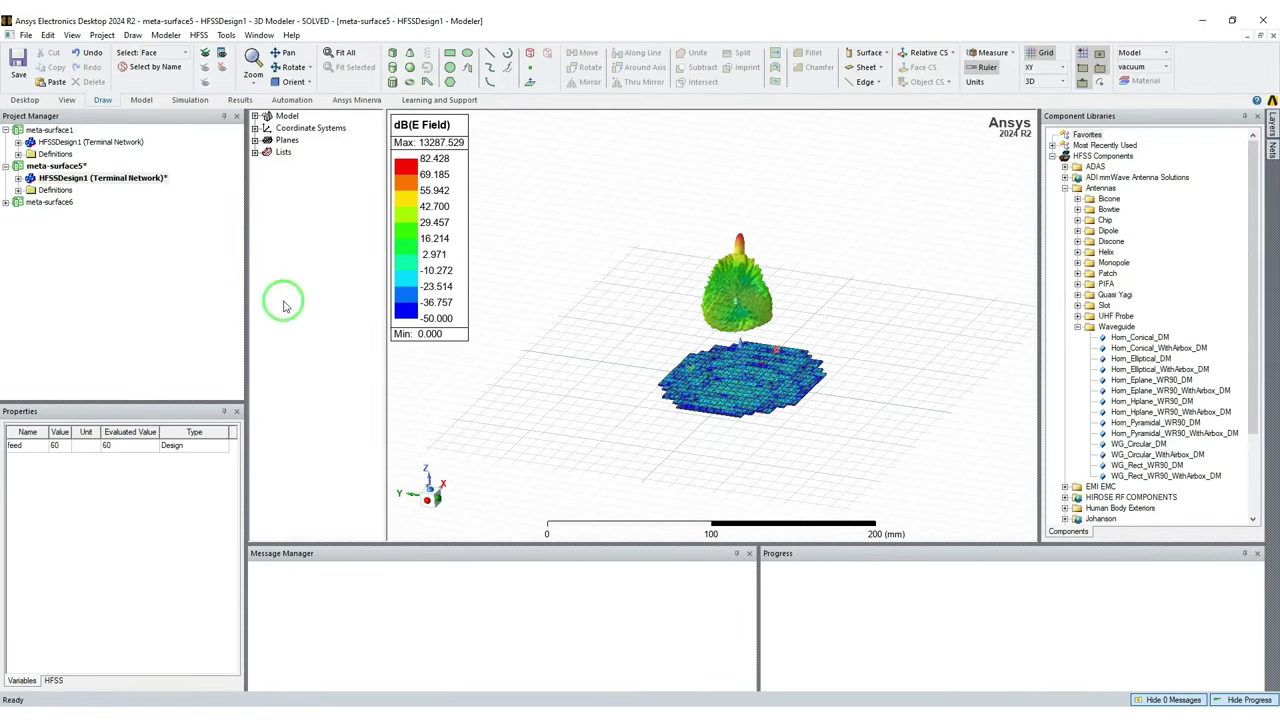
- Open the HFSSDesign1 model of the meta-surface6 project and inspect its metasurface and feed horn
left_click(45, 130)
left_click(7, 130)
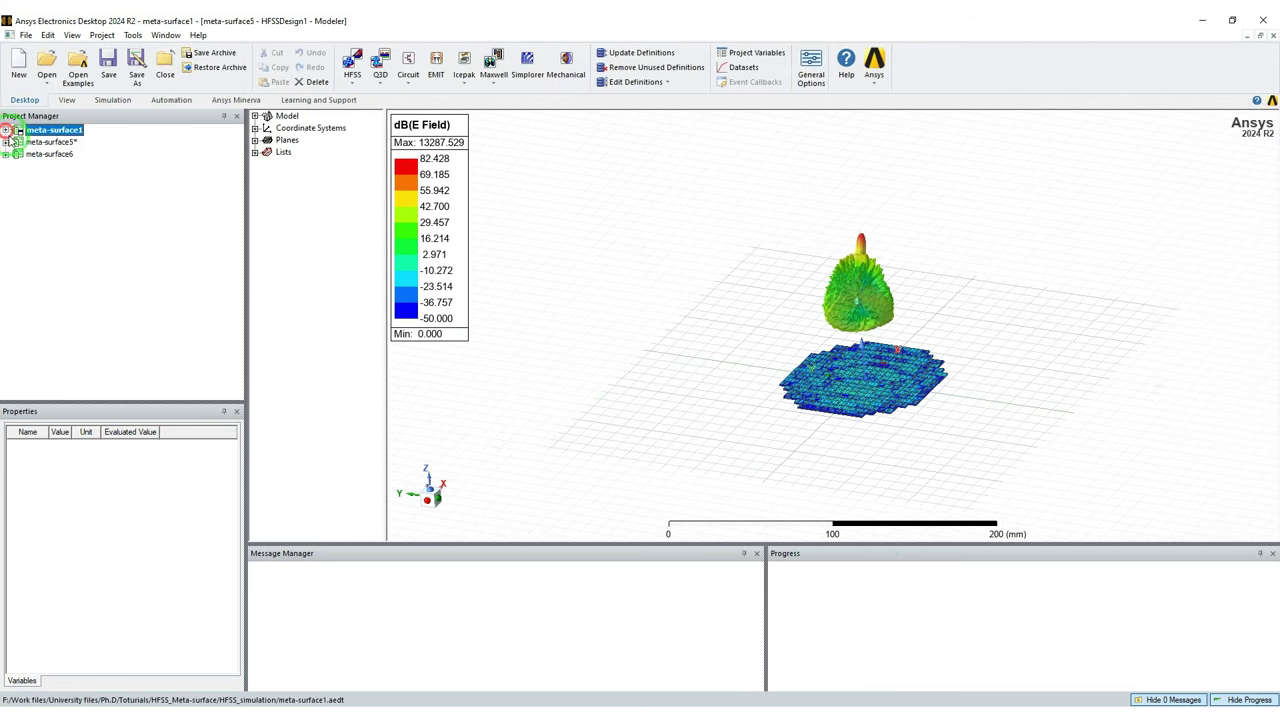
left_click(22, 157)
left_click(6, 154)
double_click(40, 166)
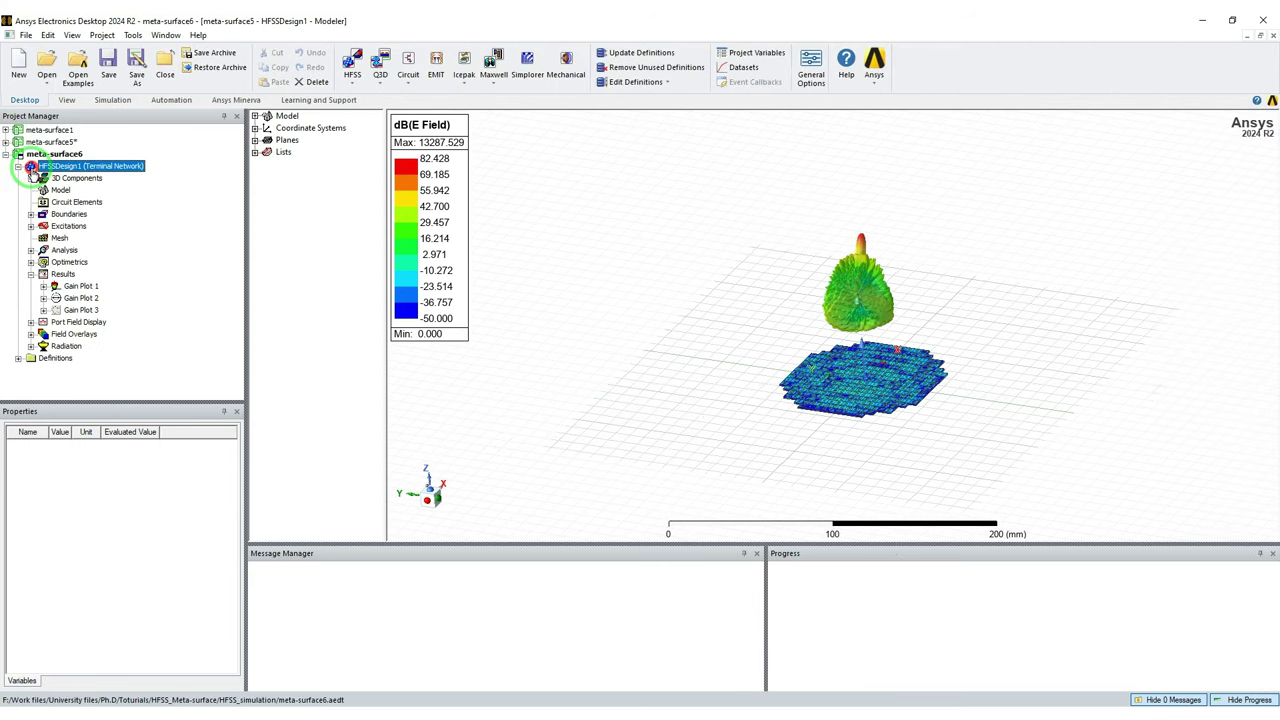
left_click_drag(687, 312, 814, 371, "alt")
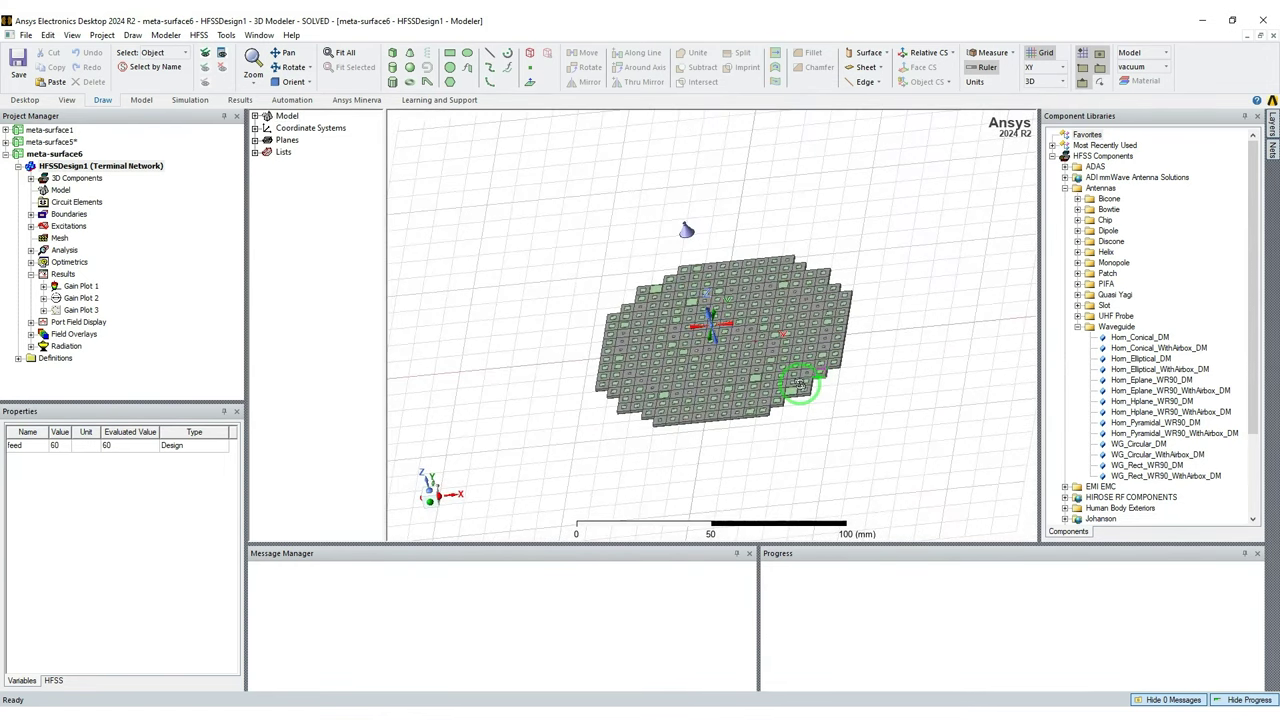
- Examine the 3D gain pattern in Gain Plot 1 of the meta-surface6 project from different angles
double_click(57, 288)
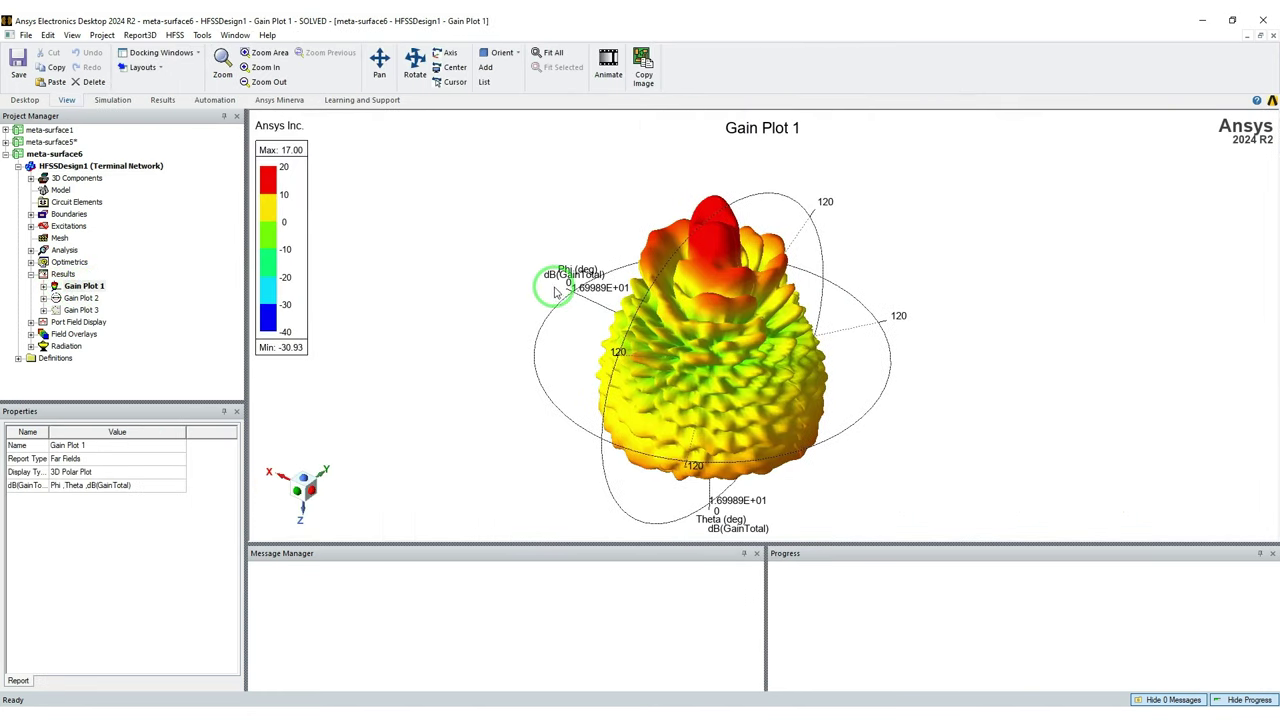
left_click_drag(743, 273, 700, 293, "alt")
left_click_drag(700, 298, 626, 278)
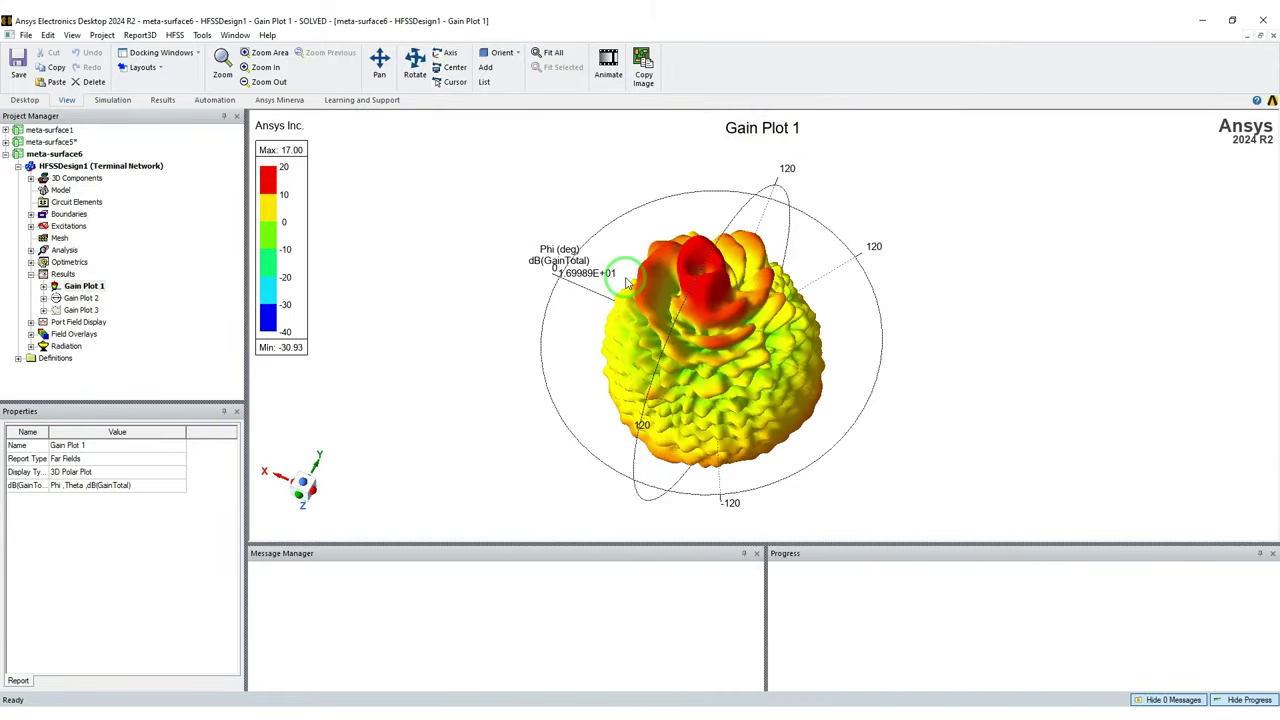
- Open the meta-surface6 model, switch to face selection and select all faces of the metasurface
double_click(34, 165)
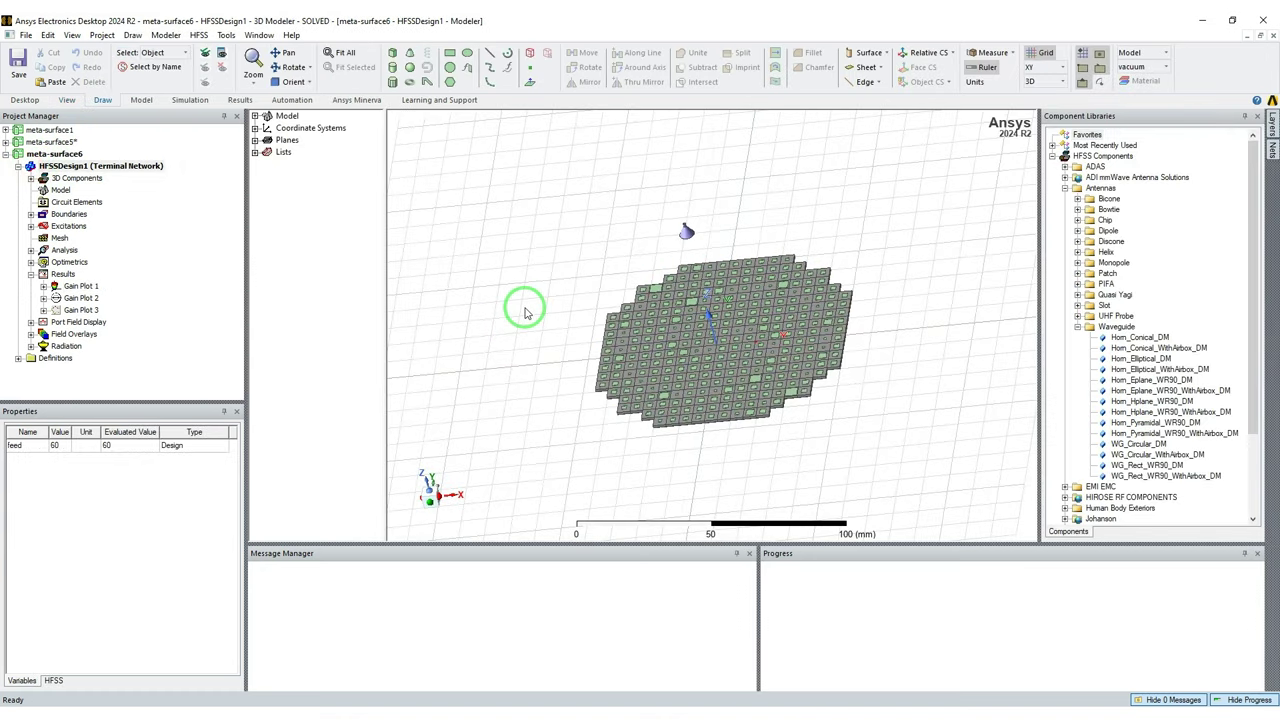
right_click(523, 306)
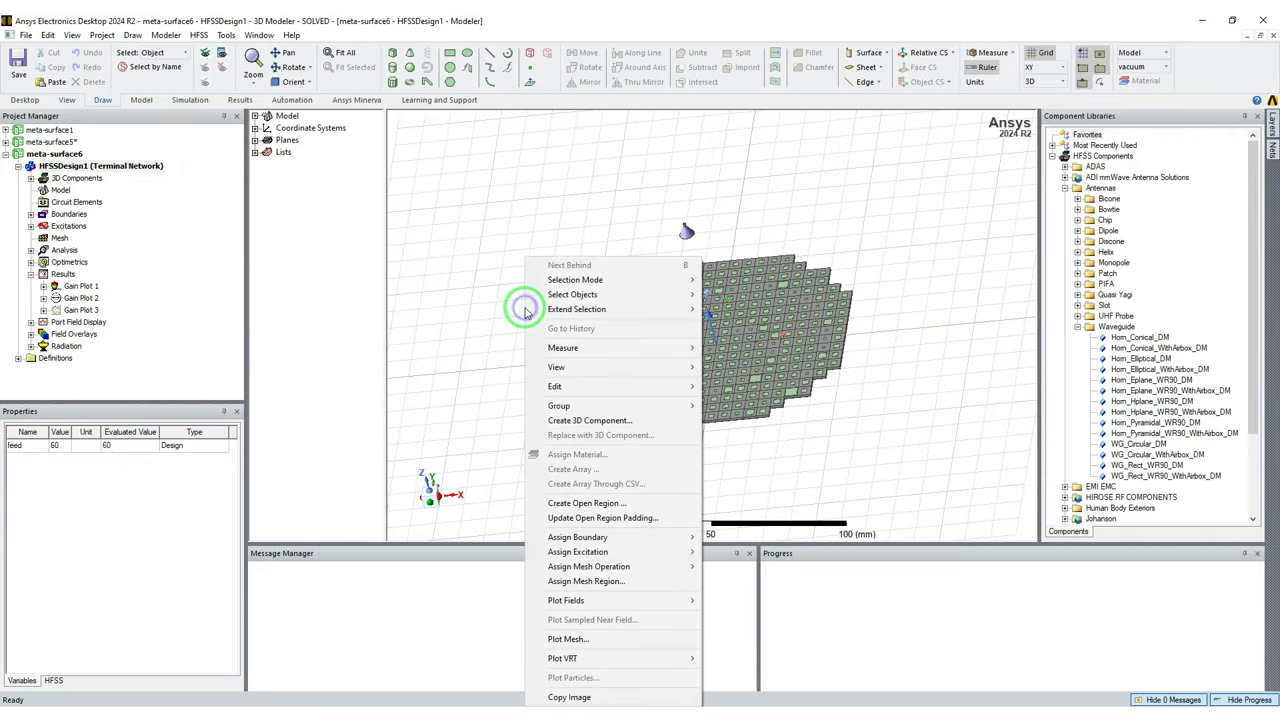
left_click(845, 410)
left_click(737, 480)
left_click(813, 462)
key("f")
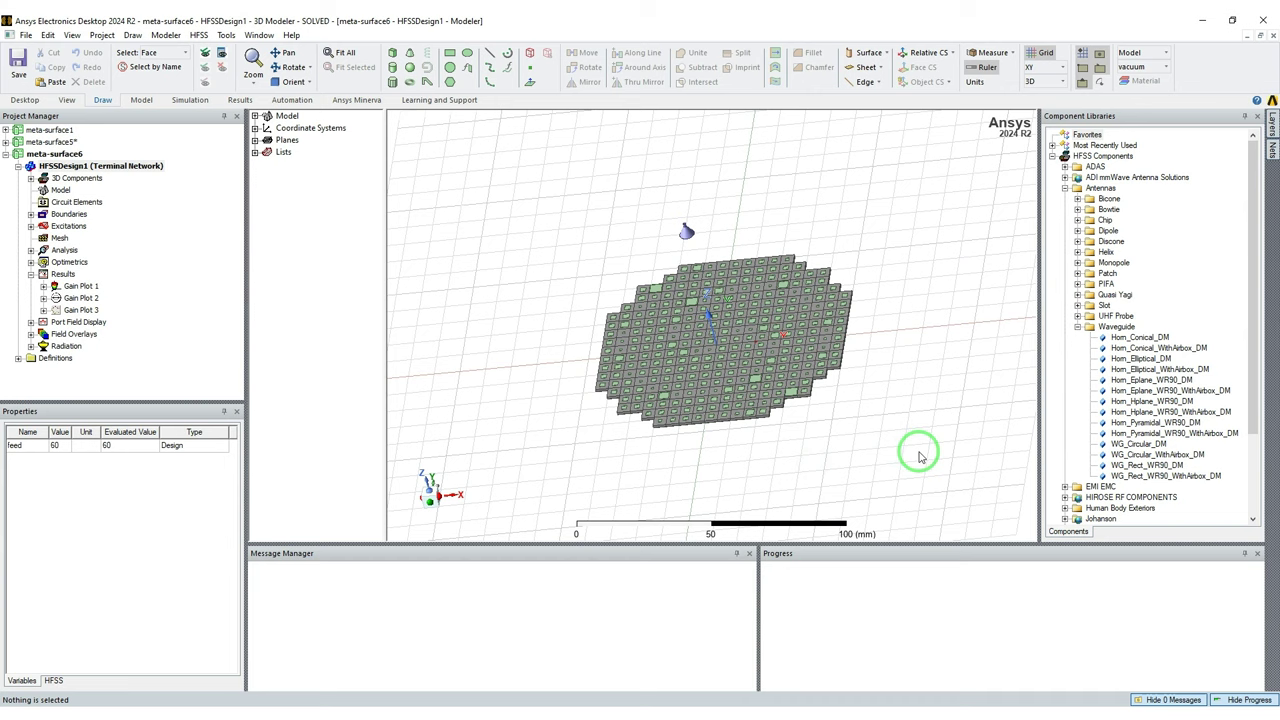
left_click_drag(921, 452, 563, 274)
- Create a Mag_E field plot on the selected metasurface faces using Setup1 : LastAdaptive at 30 GHz and 0deg phase
right_click(45, 333)
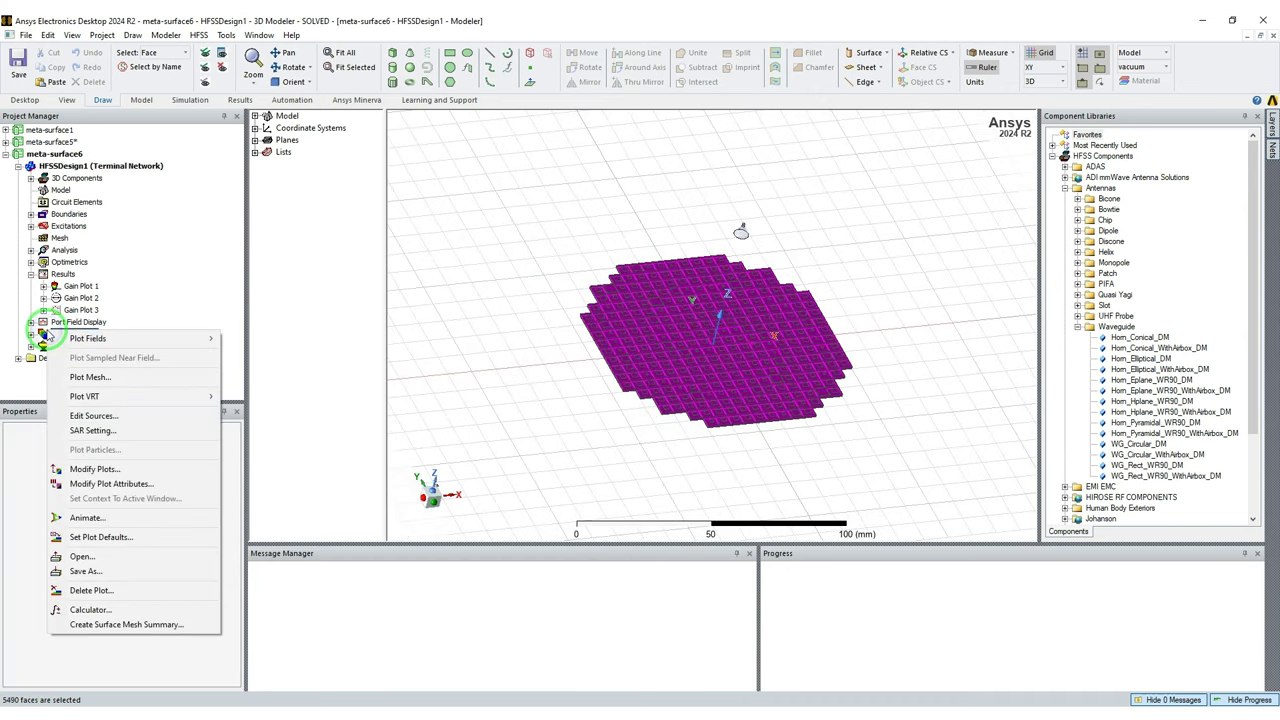
left_click(31, 333)
left_click(43, 346)
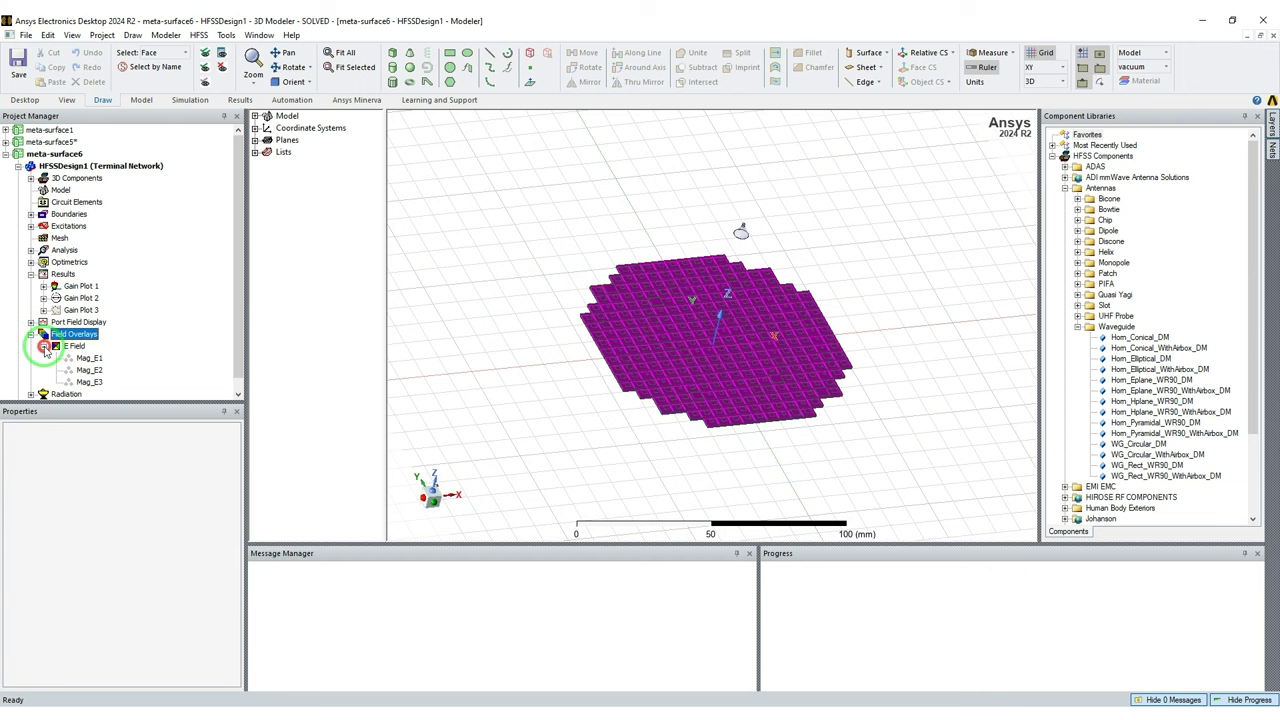
left_click(89, 382)
left_click(62, 335)
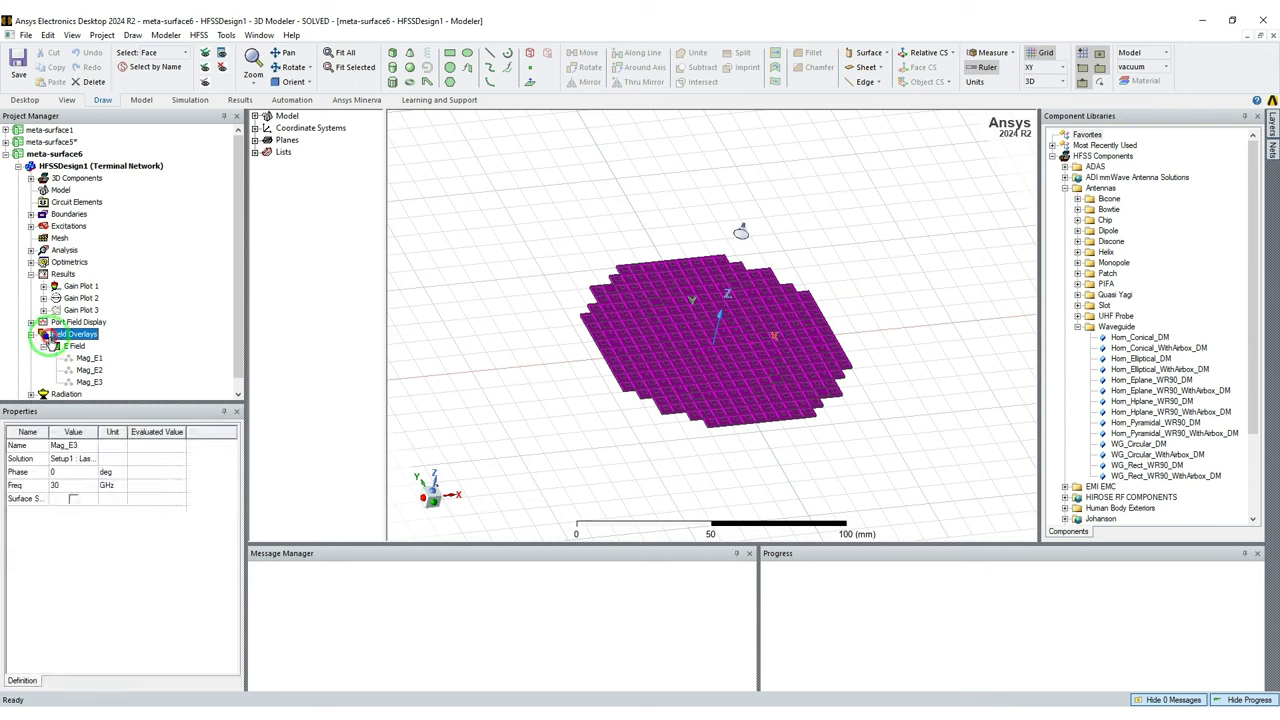
right_click(64, 335)
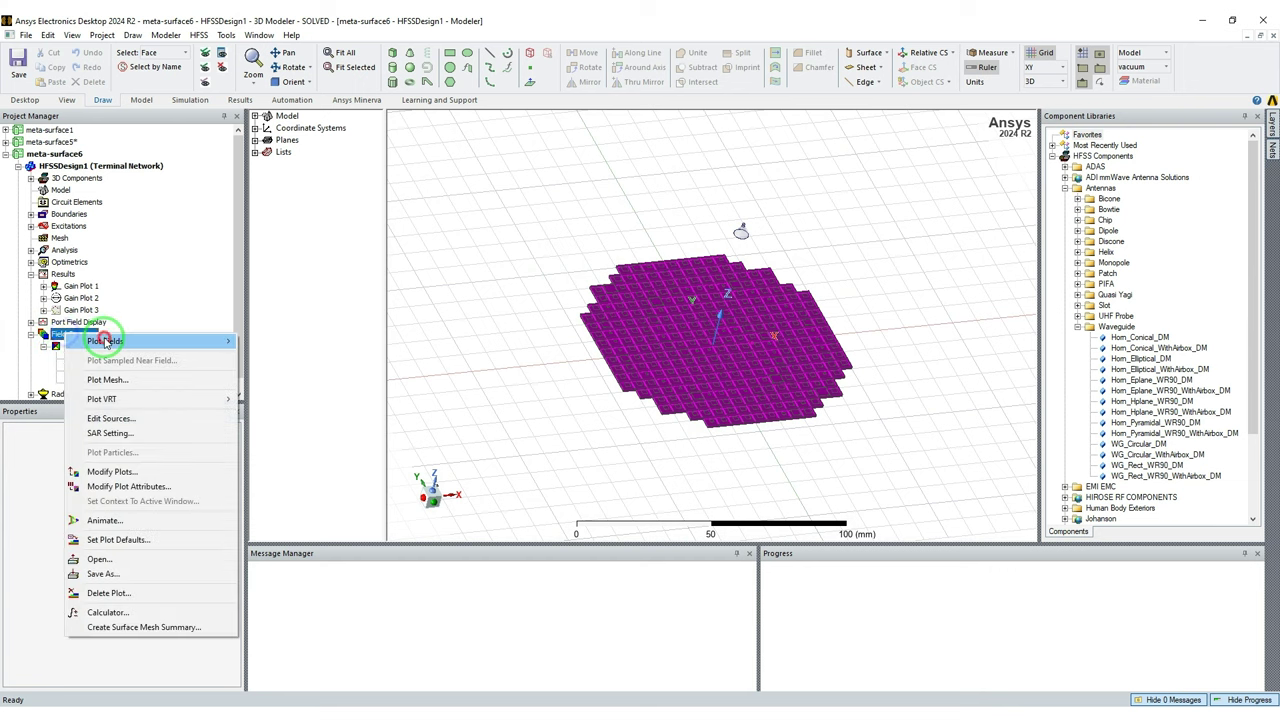
mouse_move(266, 337)
mouse_move(314, 337)
left_click(395, 340)
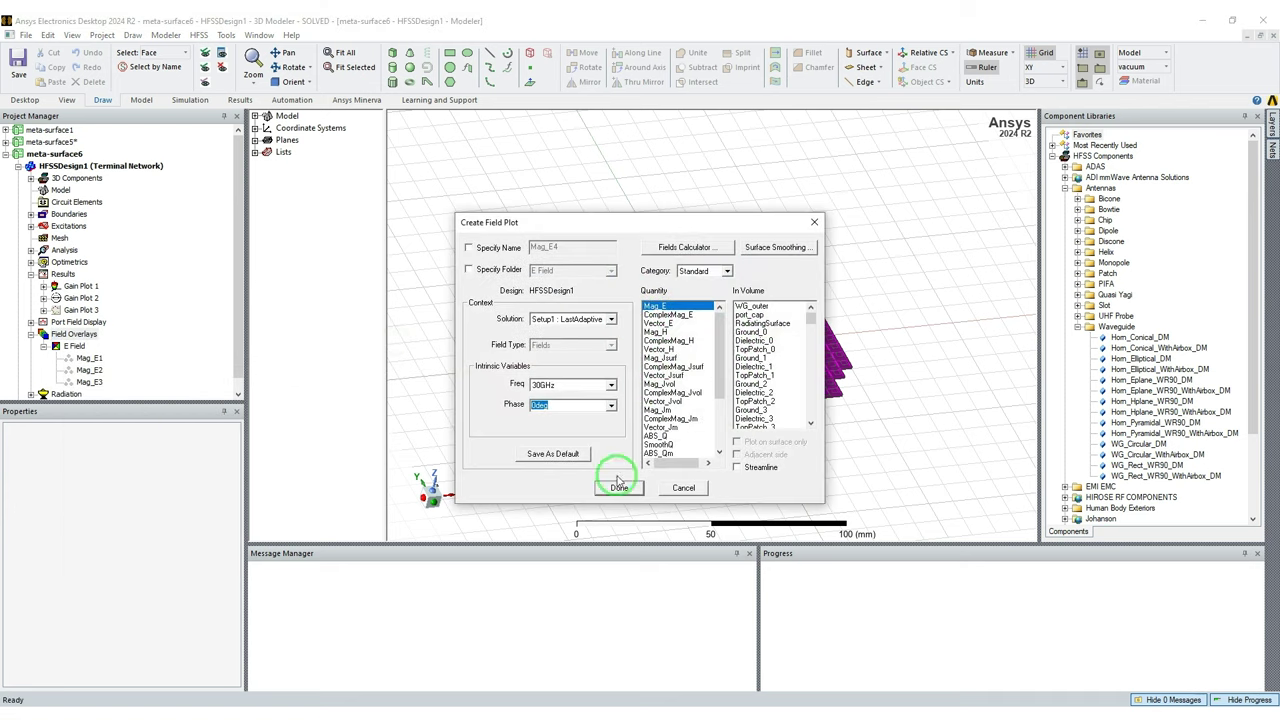
left_click(632, 486)
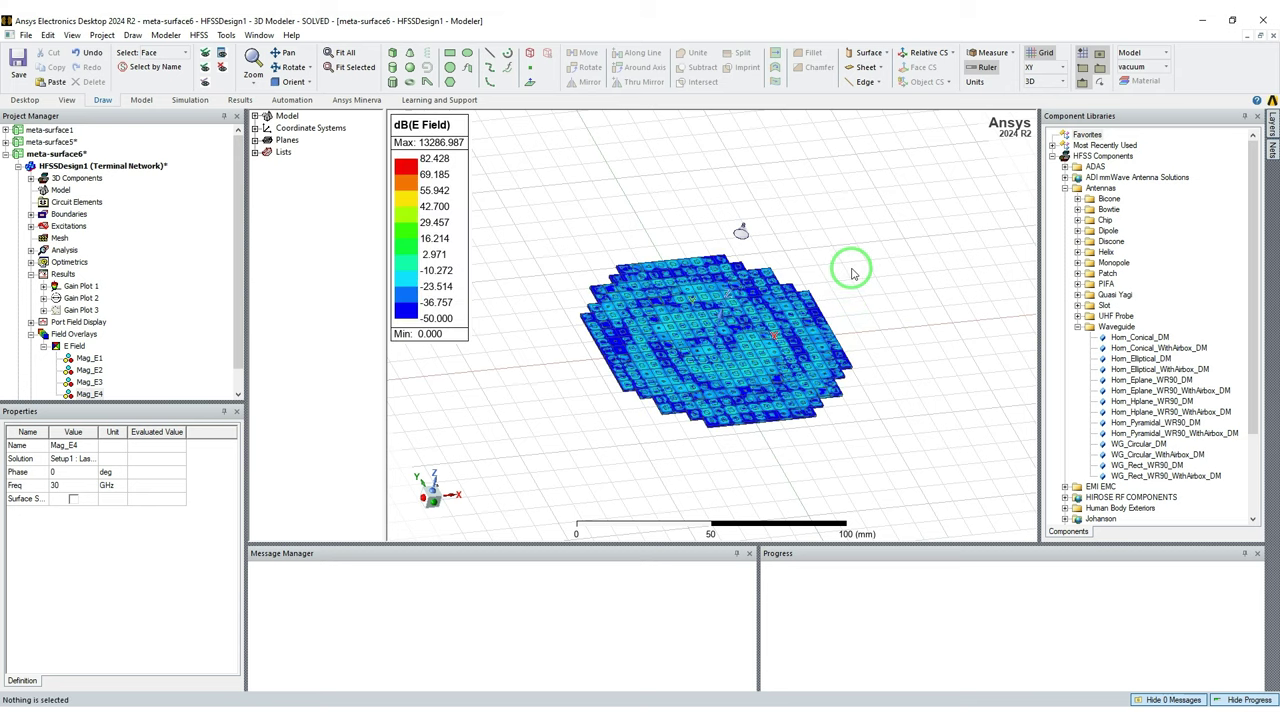
- Animate the Mag_E4 plot on the metasurface using the existing Animation1 with swept variable Phase
left_click_drag(884, 262, 815, 352, "alt")
scroll(105, 385, "down", 1)
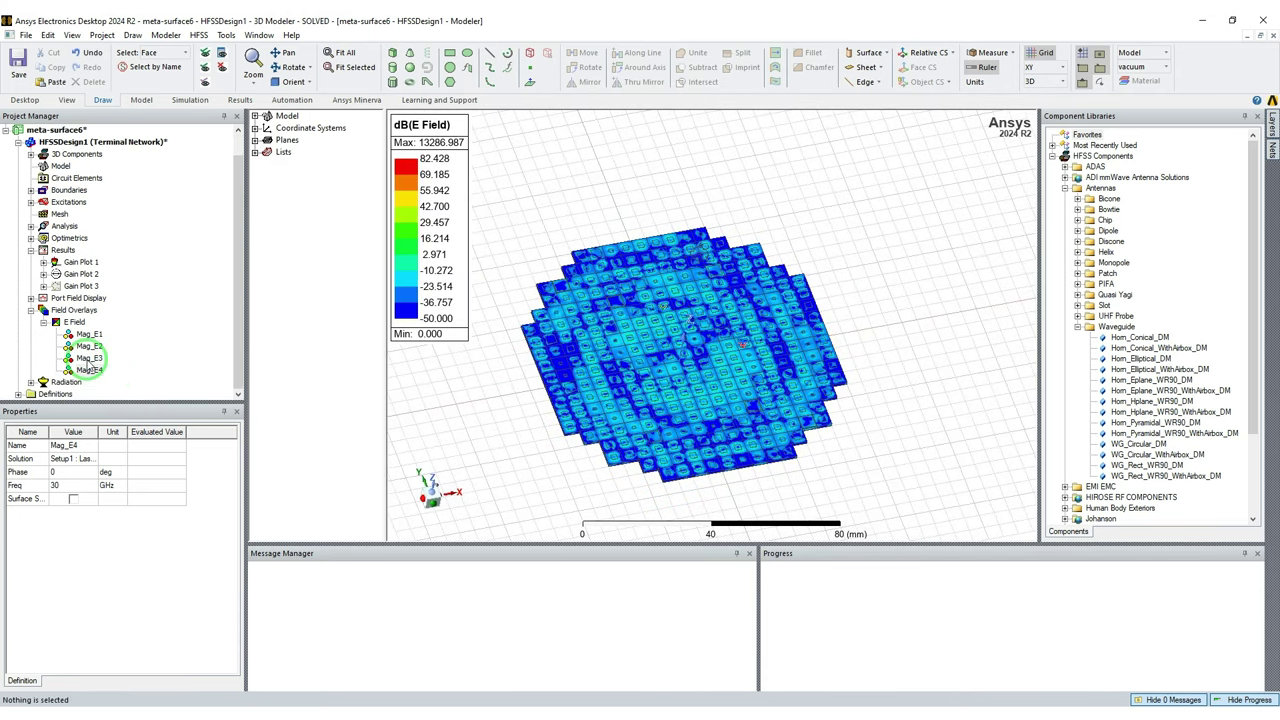
left_click(88, 357)
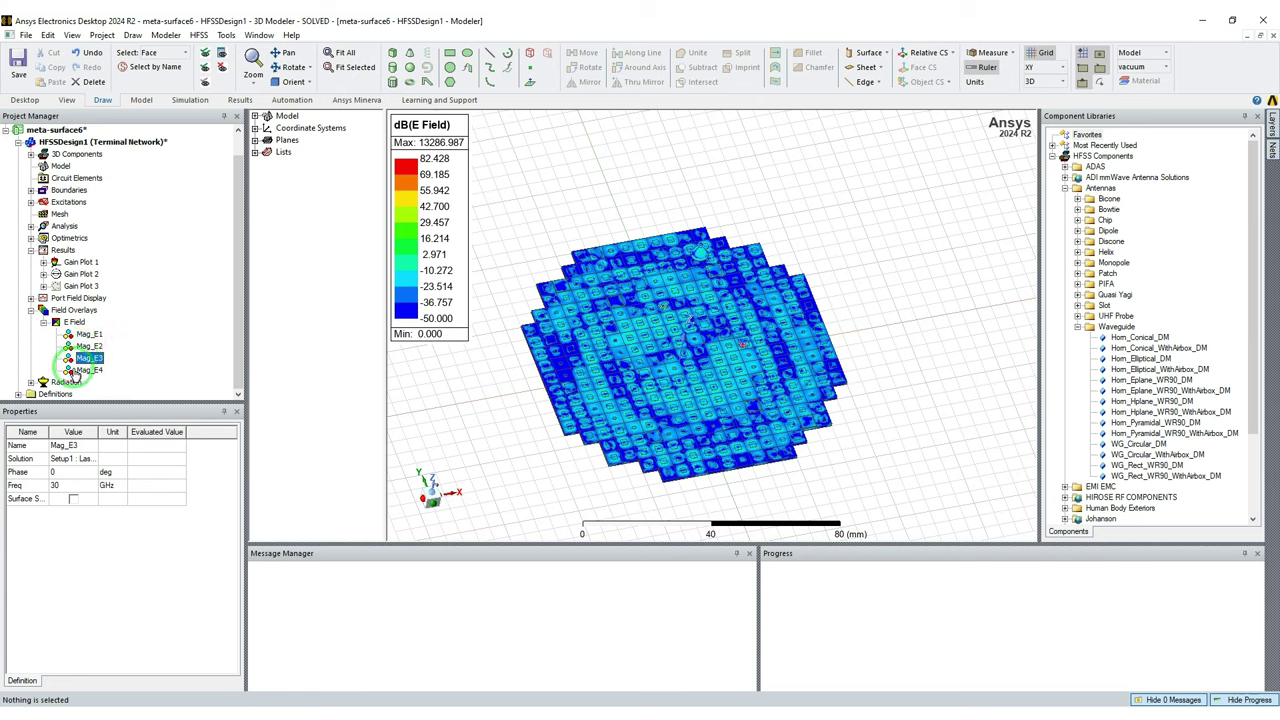
right_click(72, 370)
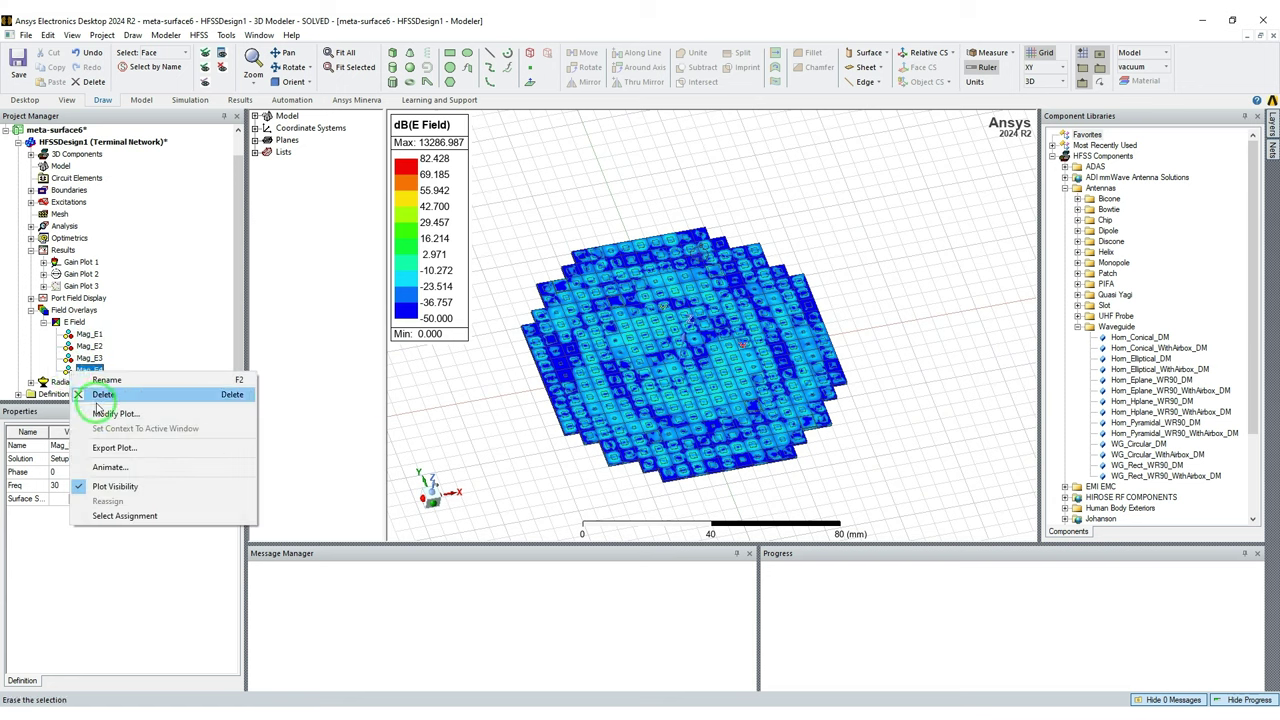
left_click(110, 467)
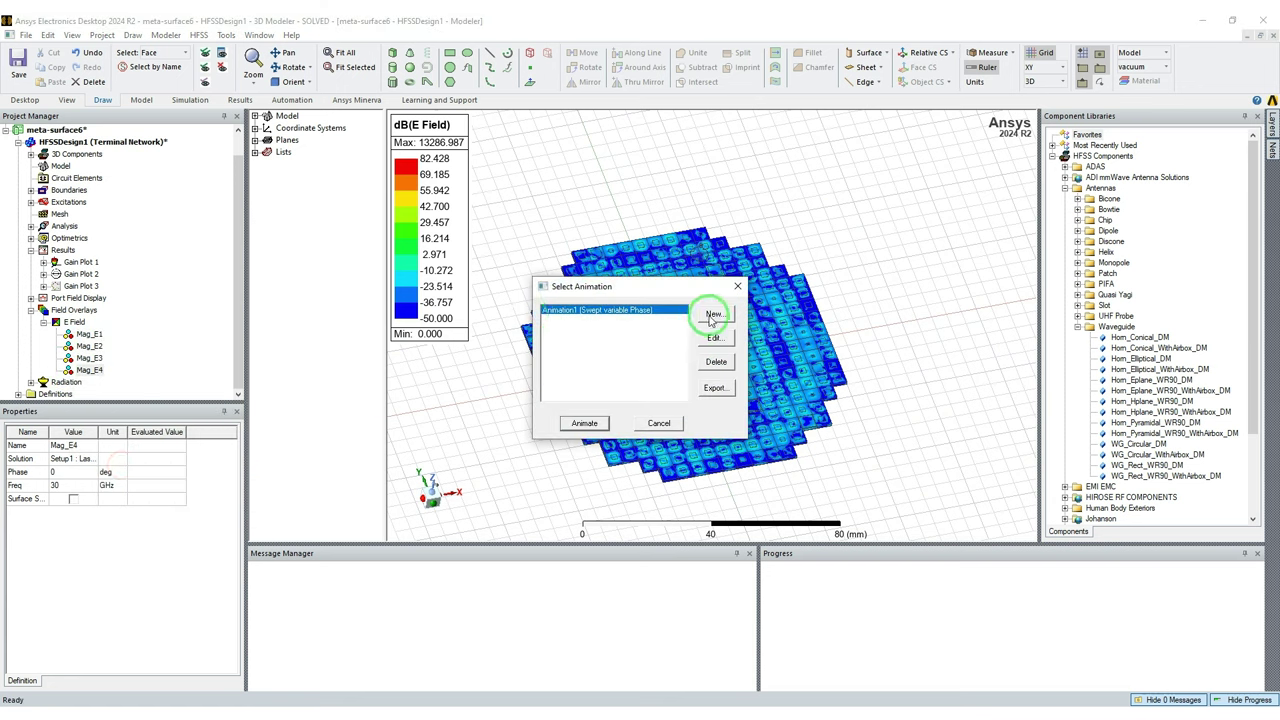
left_click(584, 424)
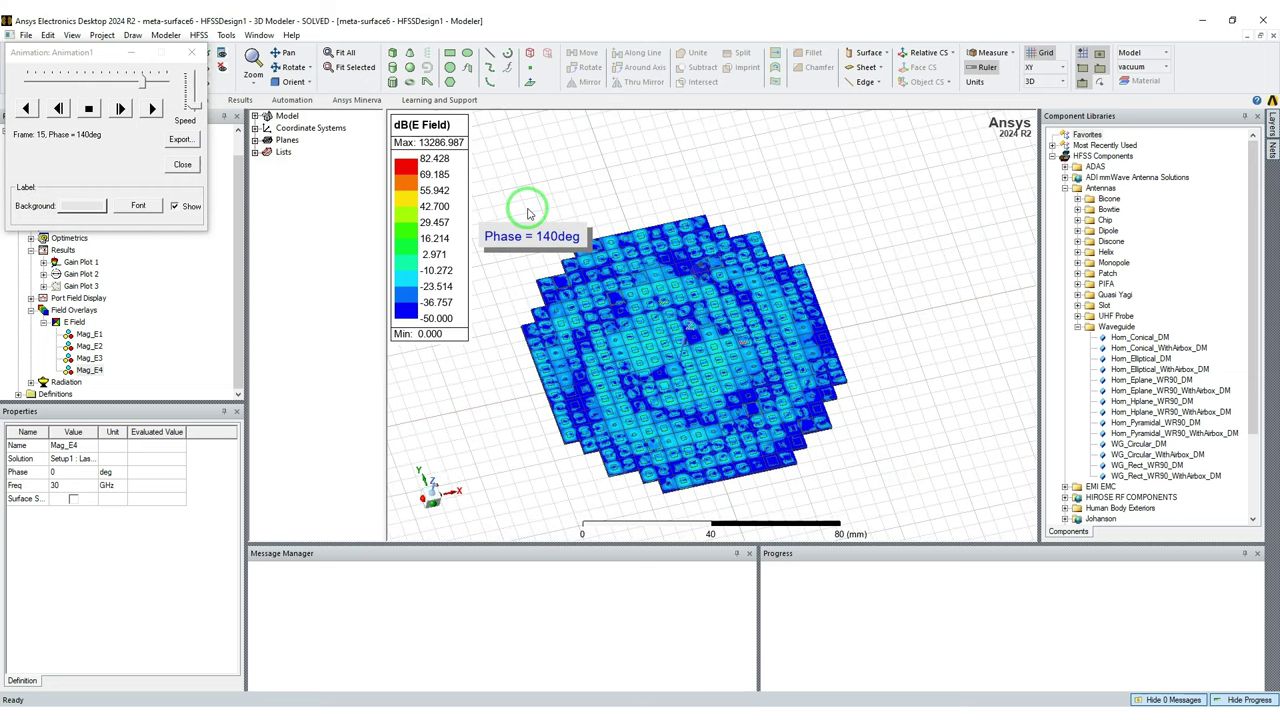
- Increase the phase animation's speed and examine the changing E-field on the metasurface from oblique and near-top views
scroll(528, 200, "up", 2)
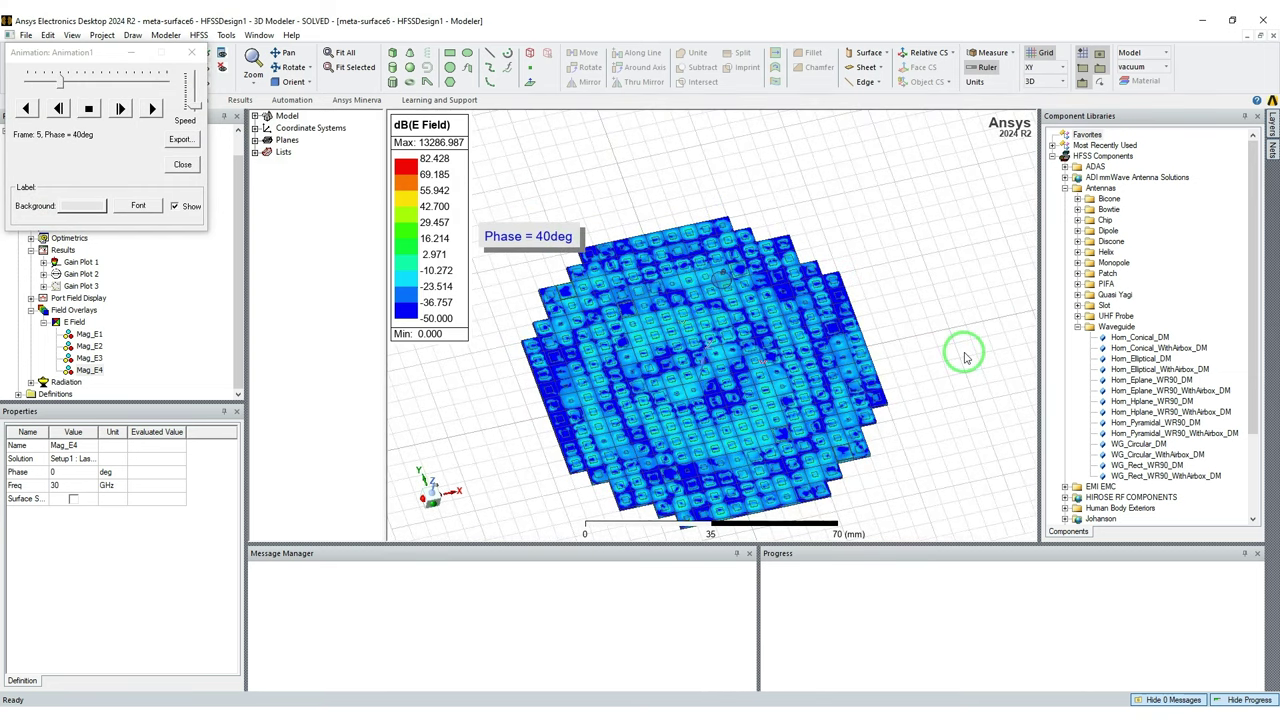
left_click_drag(193, 107, 190, 80)
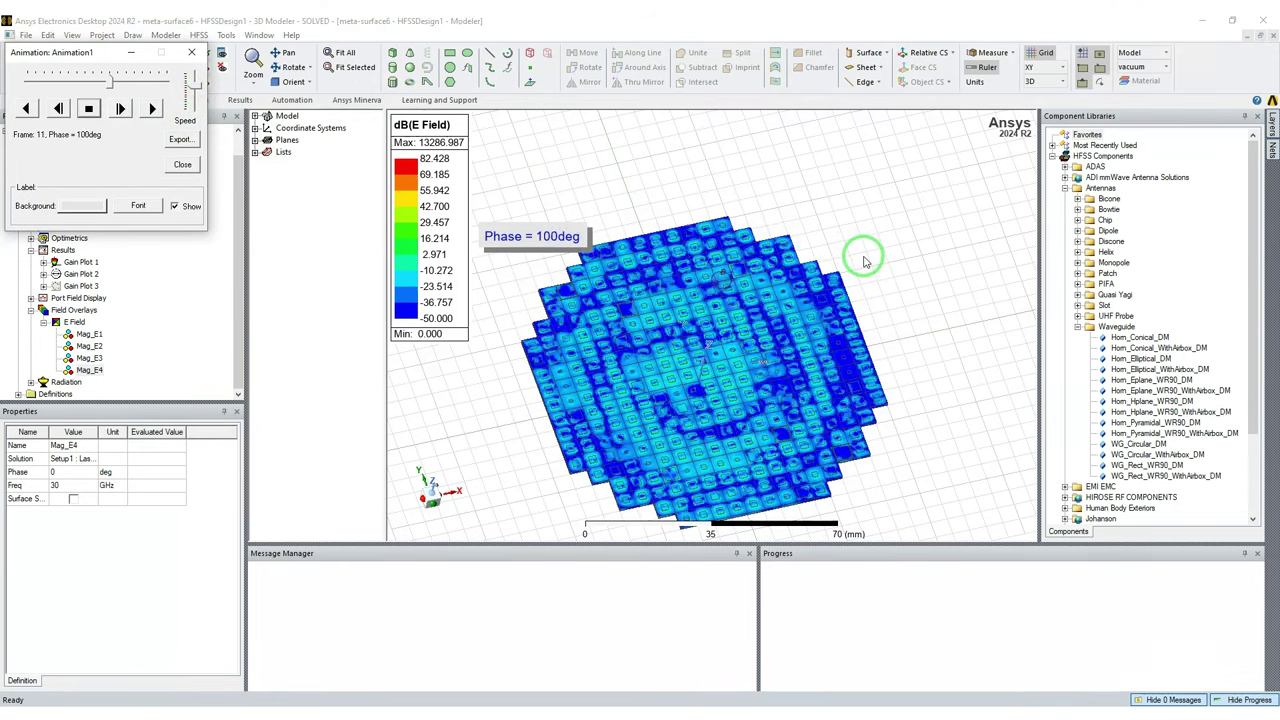
left_click_drag(877, 306, 866, 275, "alt")
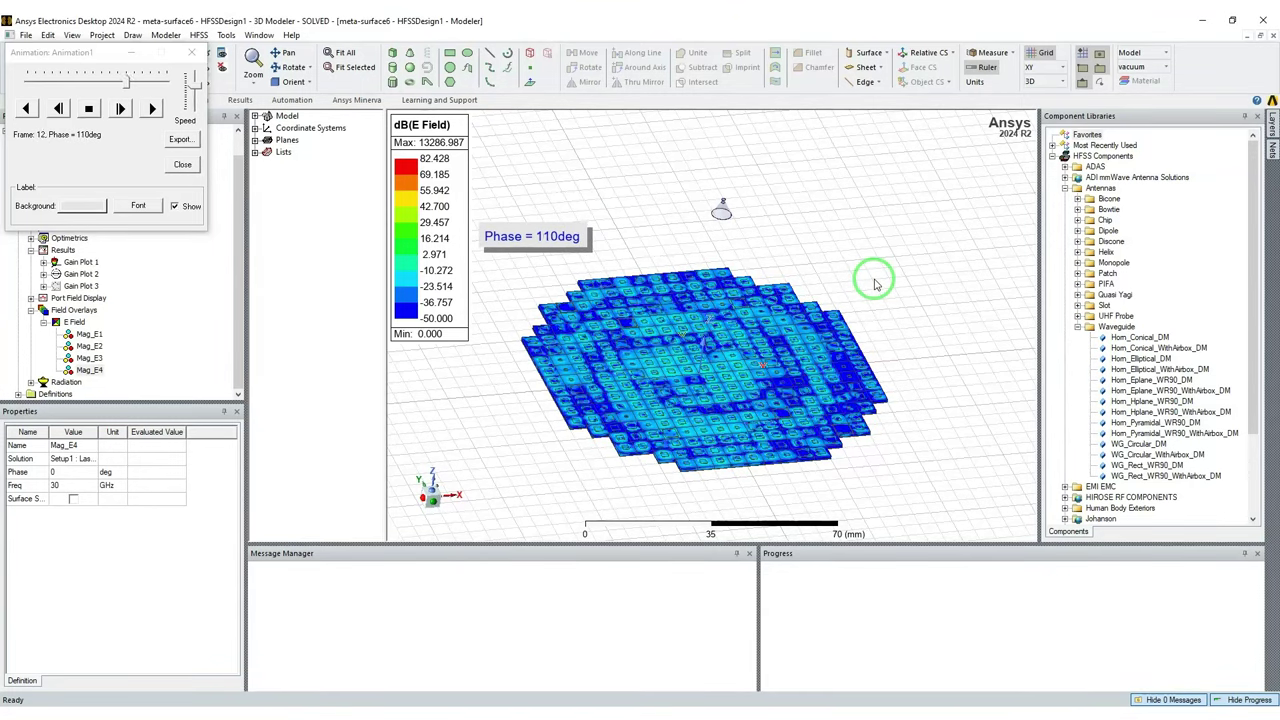
left_click(197, 78)
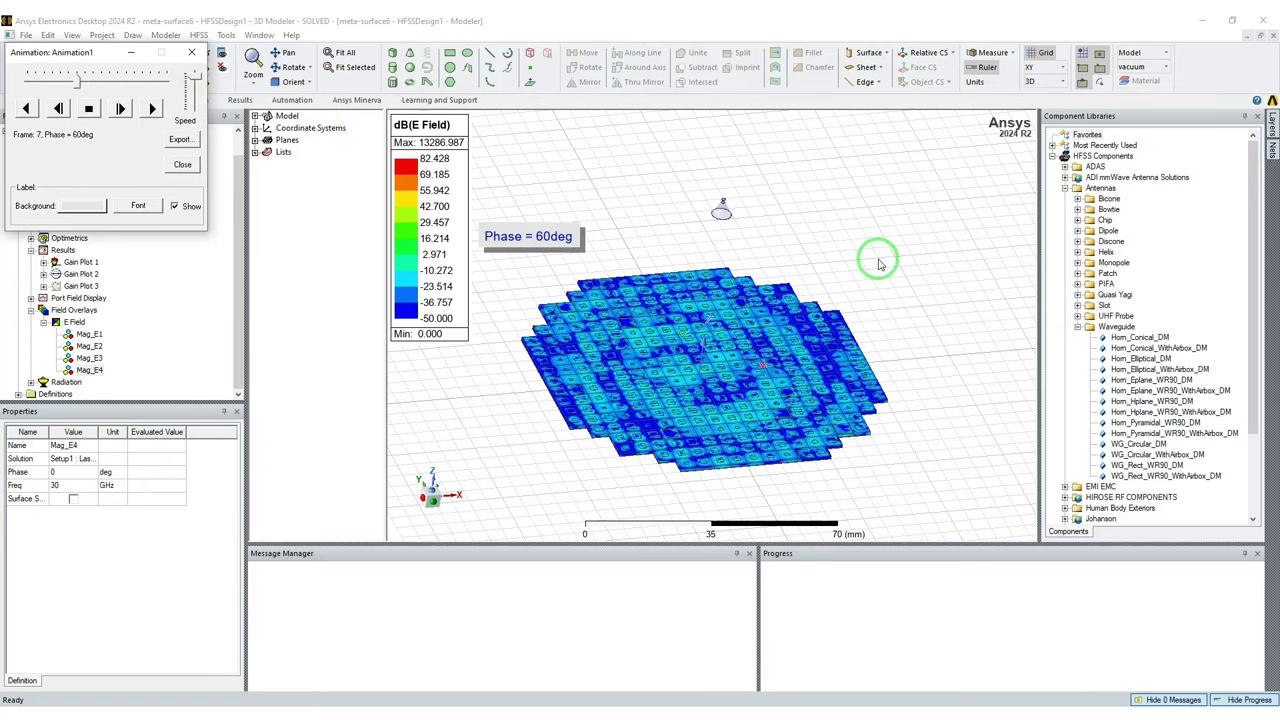
left_click_drag(880, 306, 890, 400, "alt")
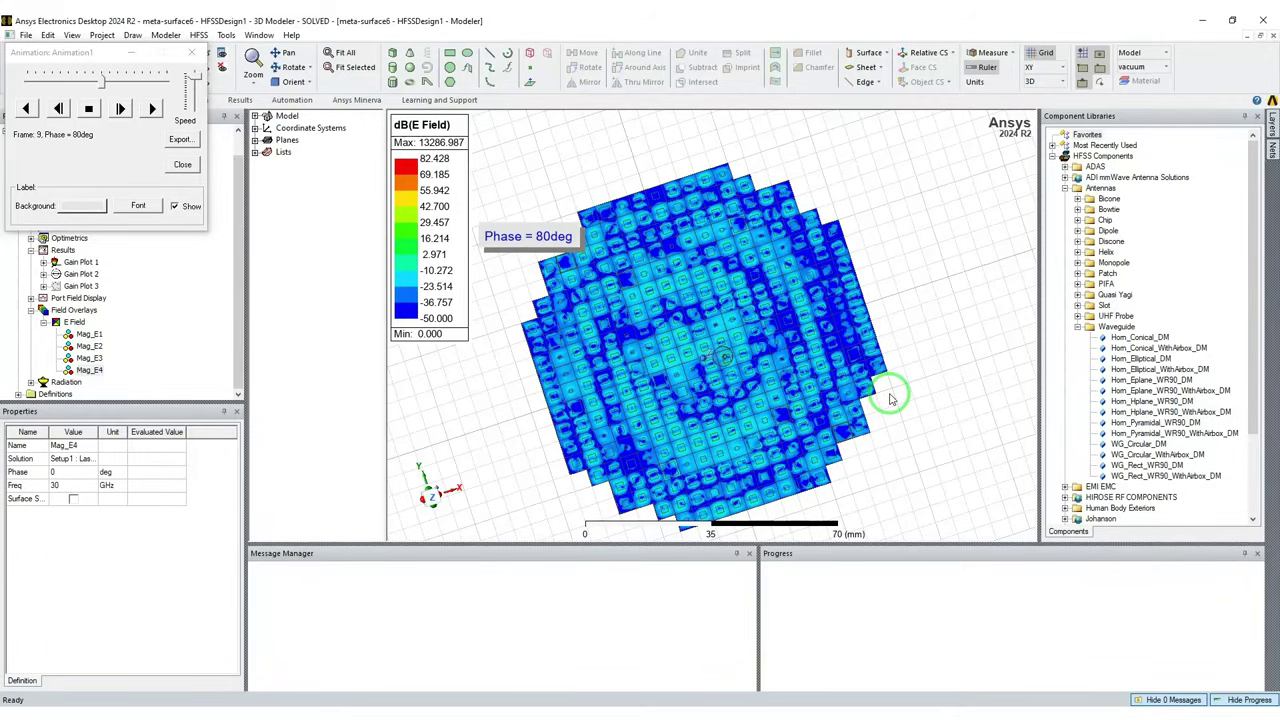
left_click_drag(893, 397, 813, 415, "alt")
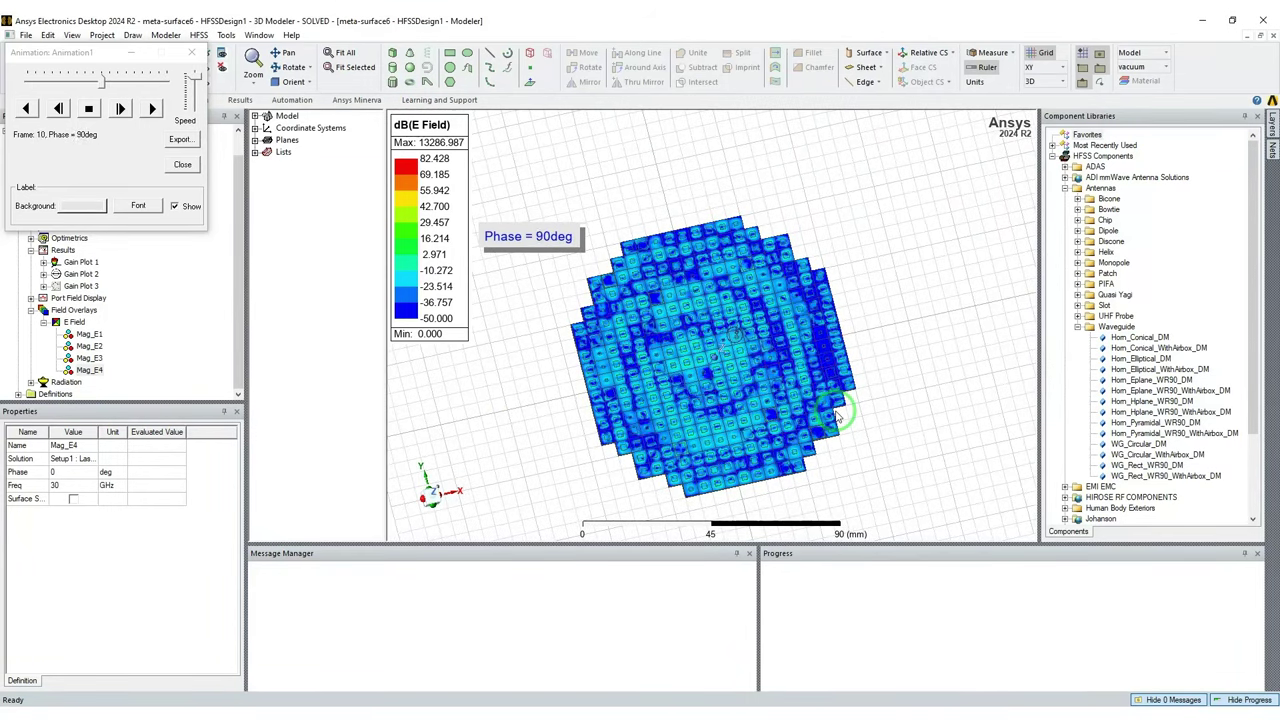